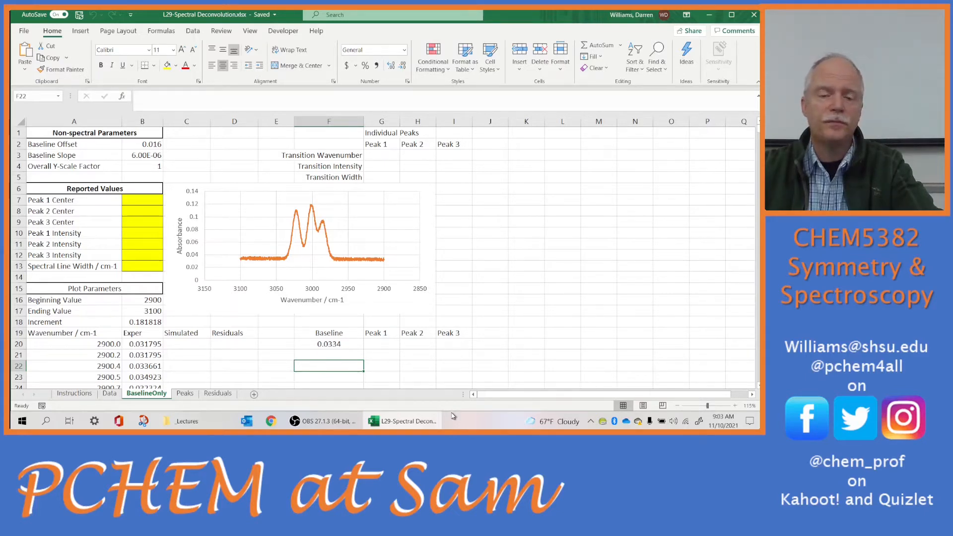
- Enlarge the absorbance spectrum chart so it starts at row 1 and spans columns C to P, down to about row 21
mouse_move(444, 419)
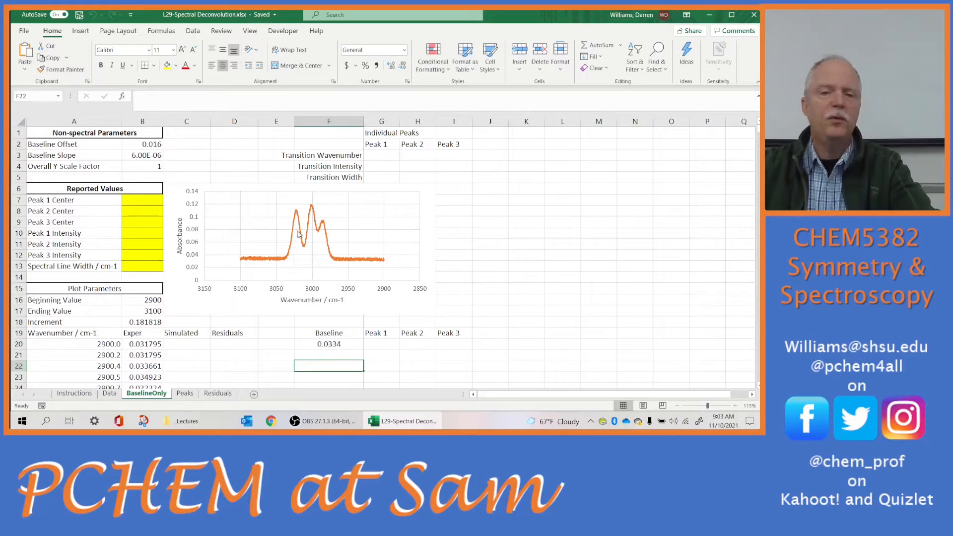
mouse_move(300, 233)
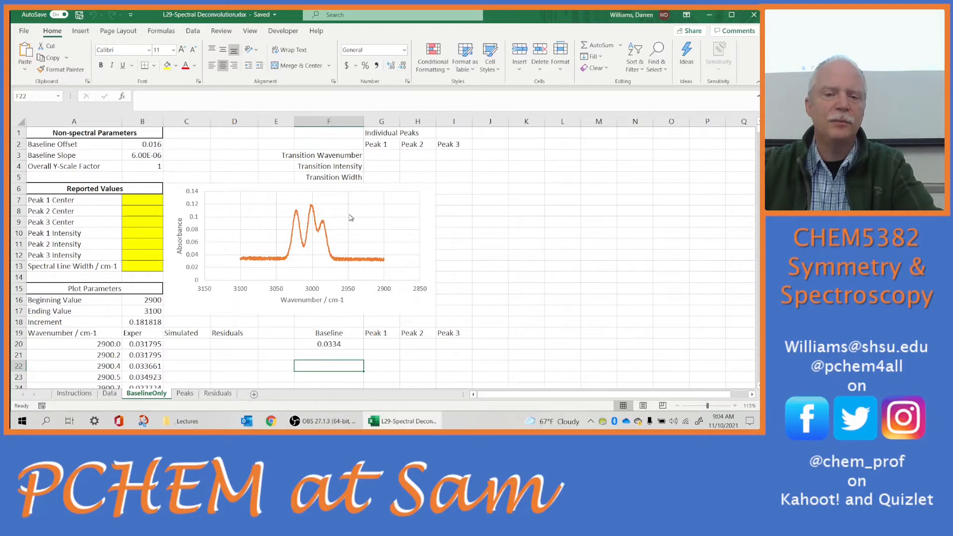
left_click(426, 193)
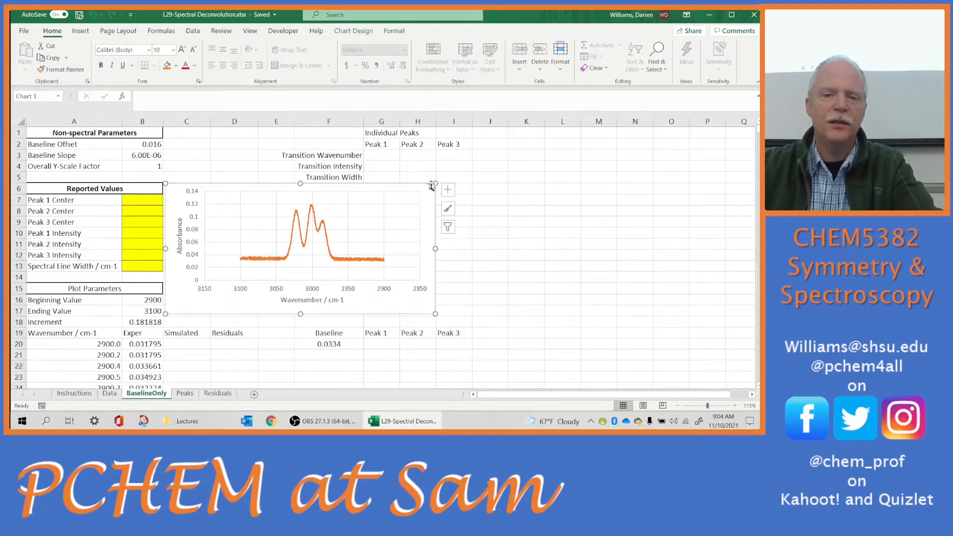
left_click_drag(434, 184, 583, 130)
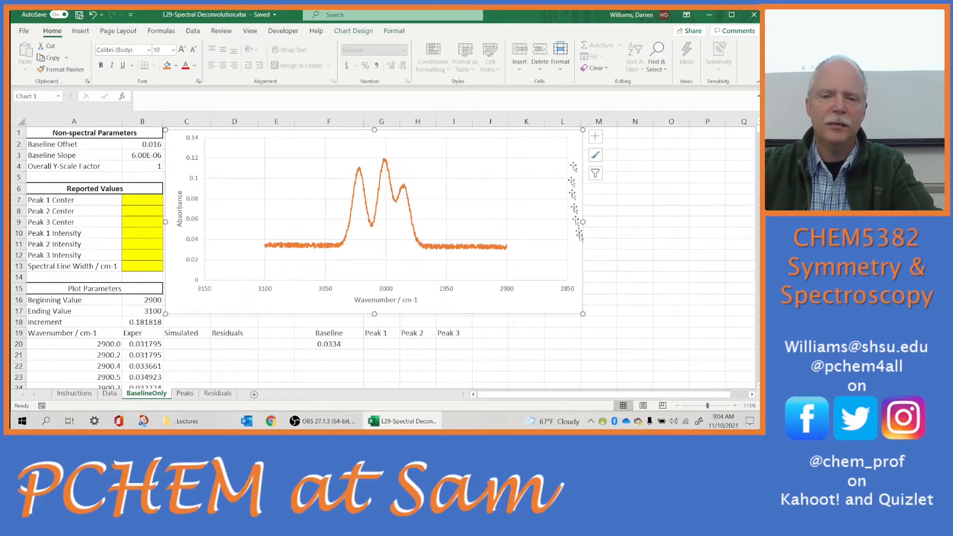
left_click_drag(583, 313, 725, 386)
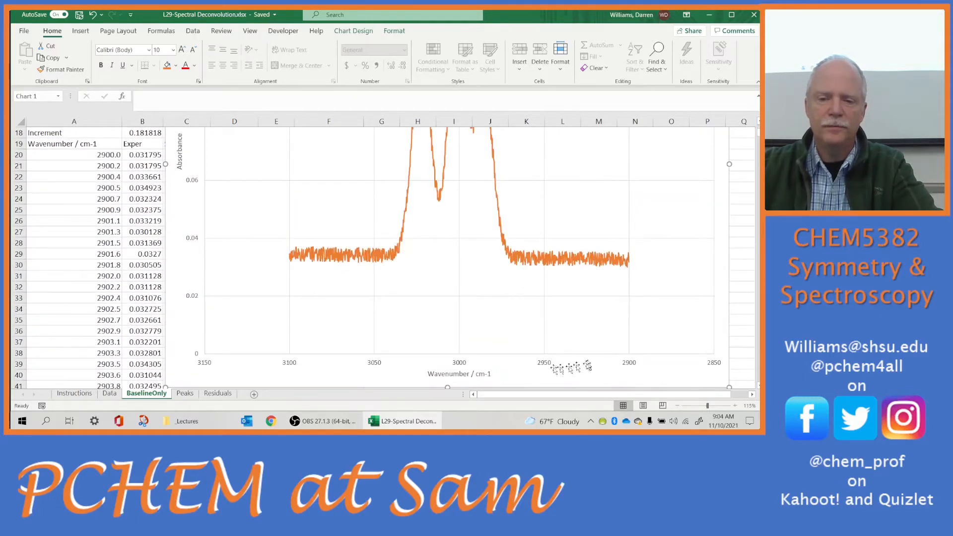
left_click_drag(447, 386, 457, 240)
scroll(466, 247, "up", 6)
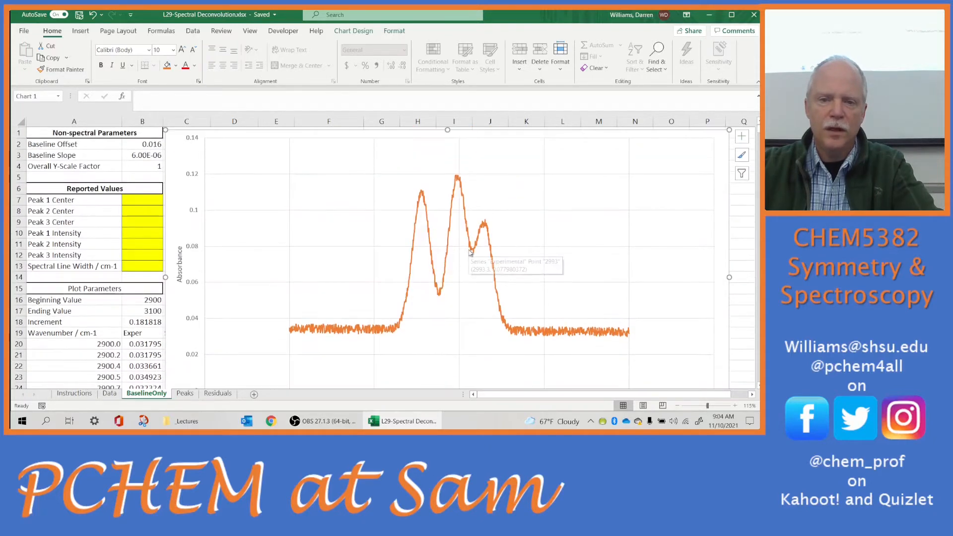
scroll(468, 251, "down", 2)
scroll(468, 252, "down", 1)
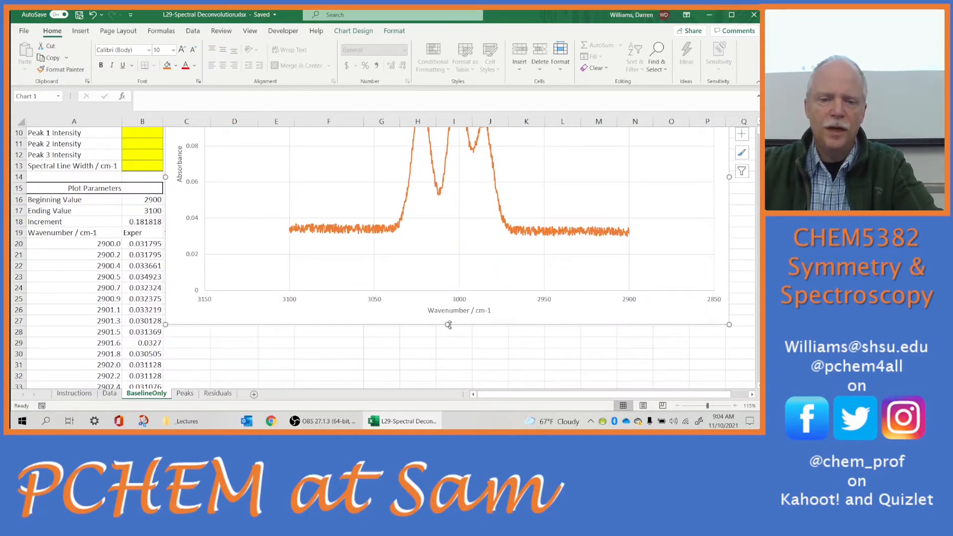
left_click_drag(447, 322, 447, 269)
scroll(446, 270, "up", 3)
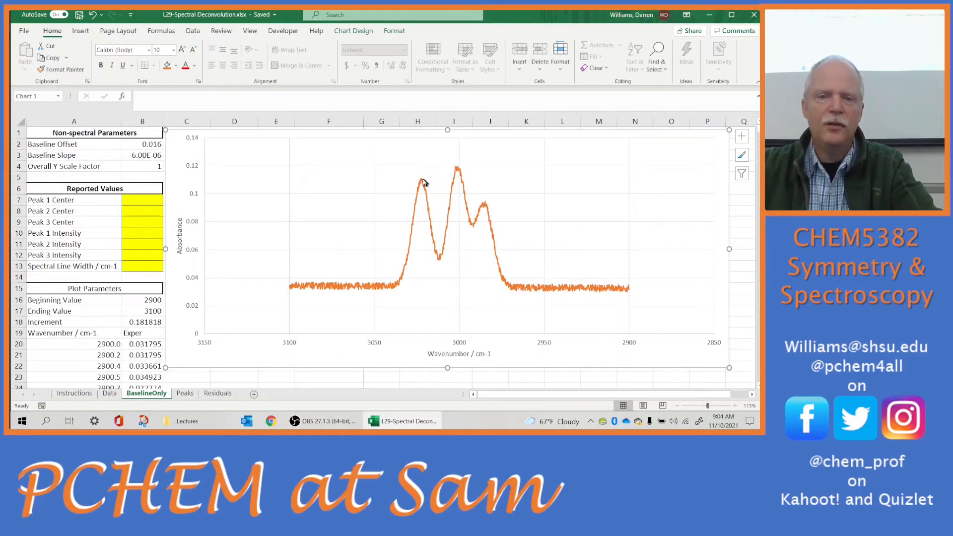
- Shrink the spectrum chart so it ends just above row 19 and slightly past column L
mouse_move(421, 181)
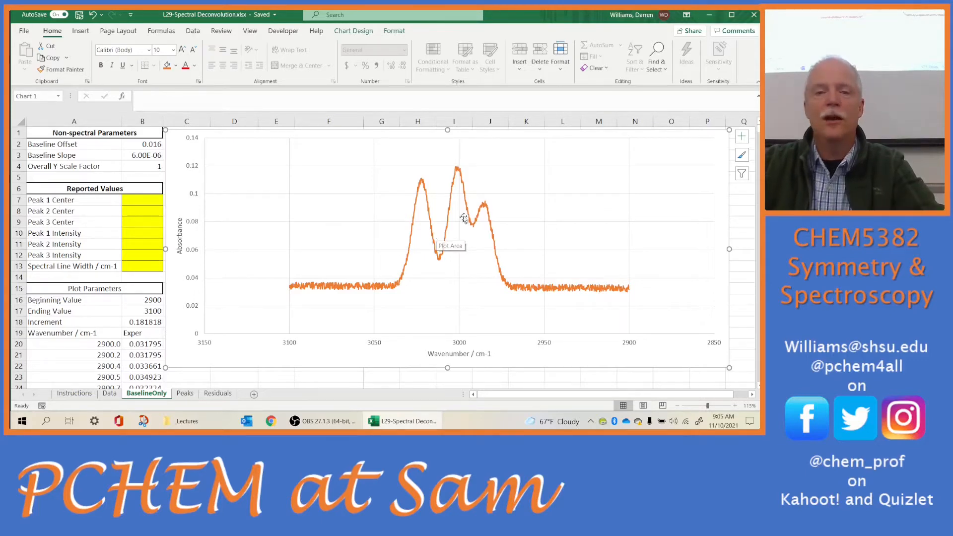
mouse_move(481, 216)
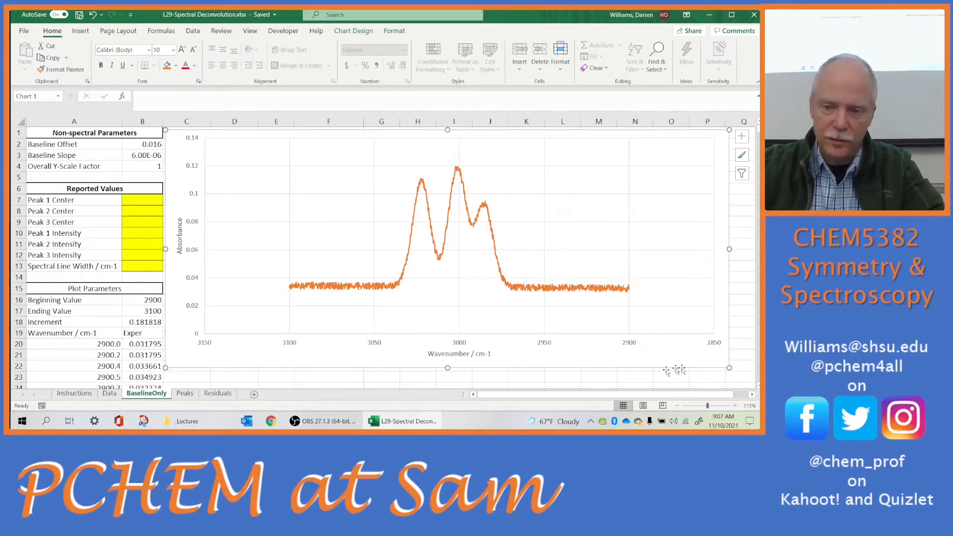
left_click_drag(730, 368, 594, 323)
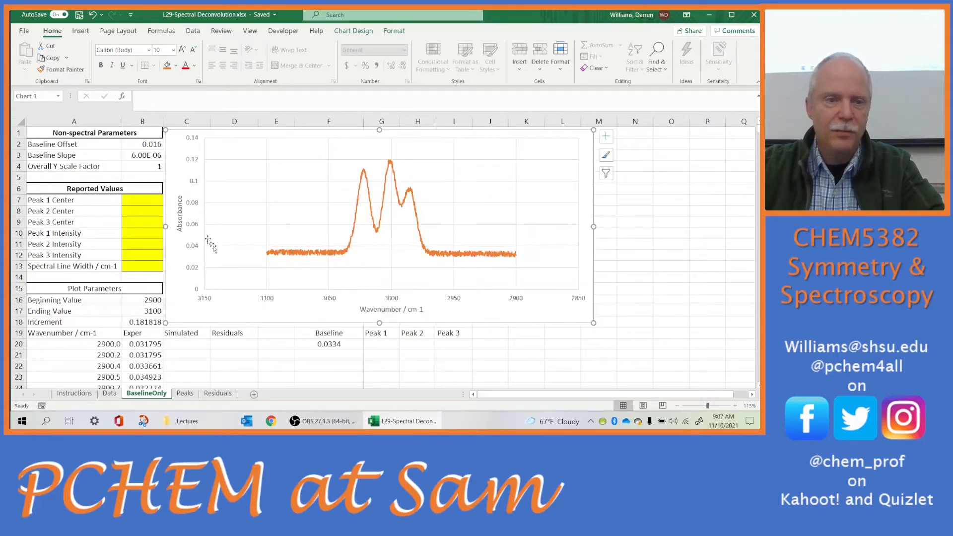
- Clear the Overall Y-Scale Factor label and its value from row 4 of the non-spectral parameters
left_click(136, 144)
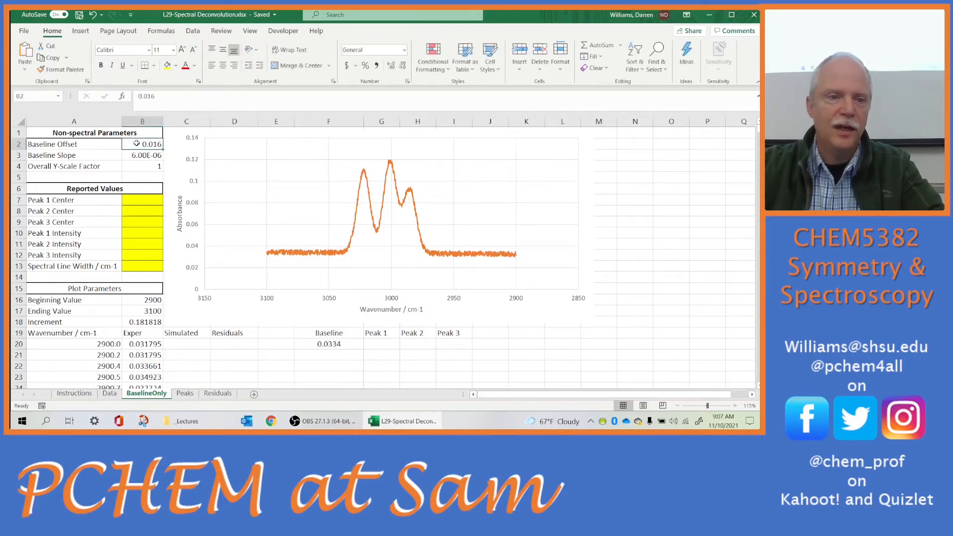
left_click(101, 145)
left_click(127, 144)
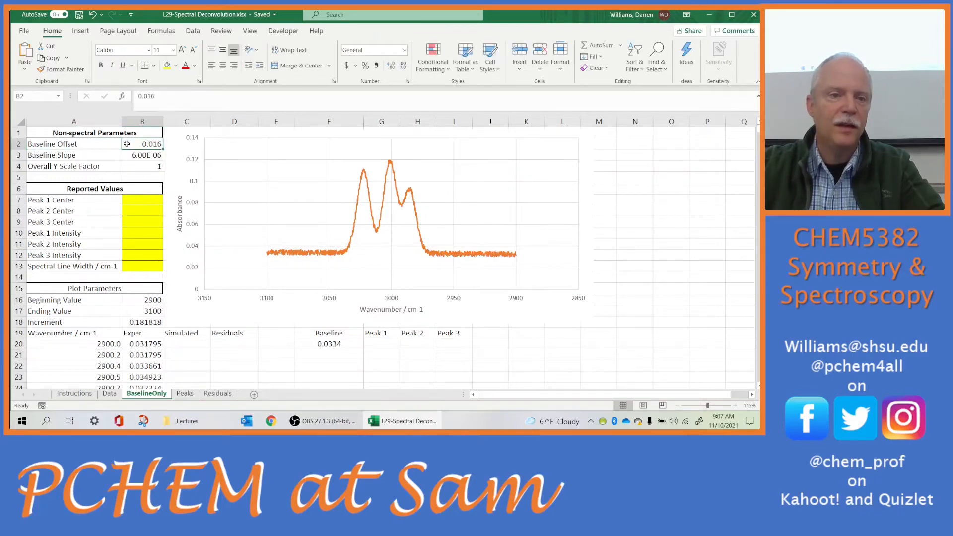
left_click(111, 155)
left_click(129, 156)
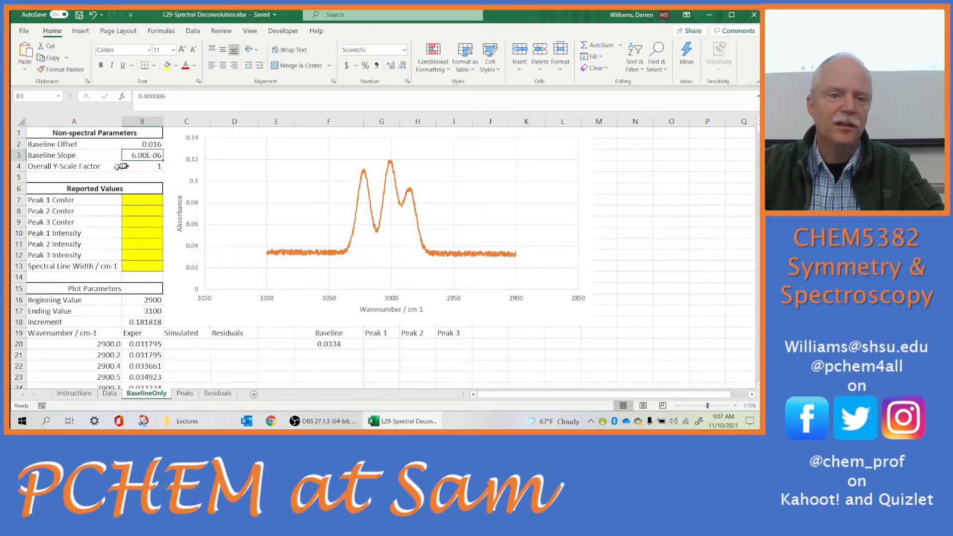
left_click_drag(119, 169, 126, 168)
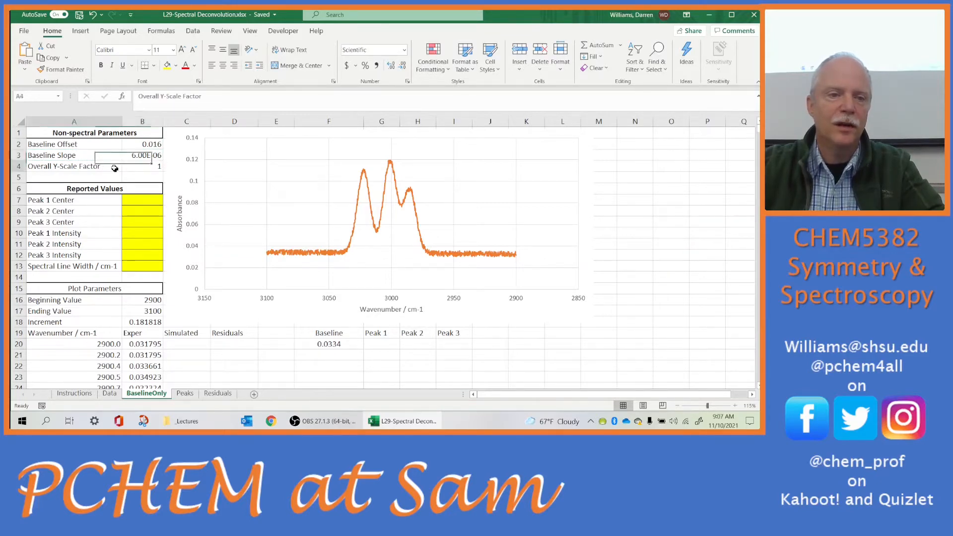
key("Delete")
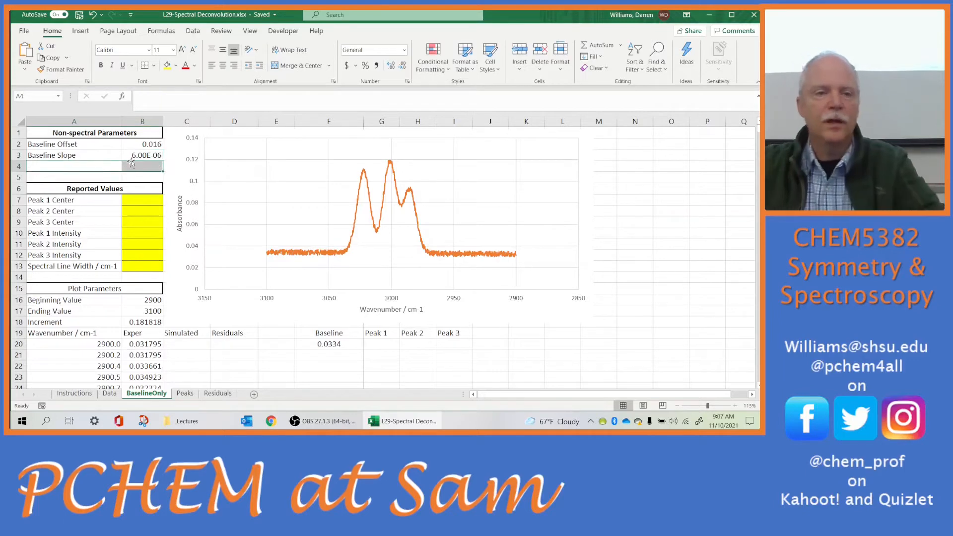
left_click(134, 155)
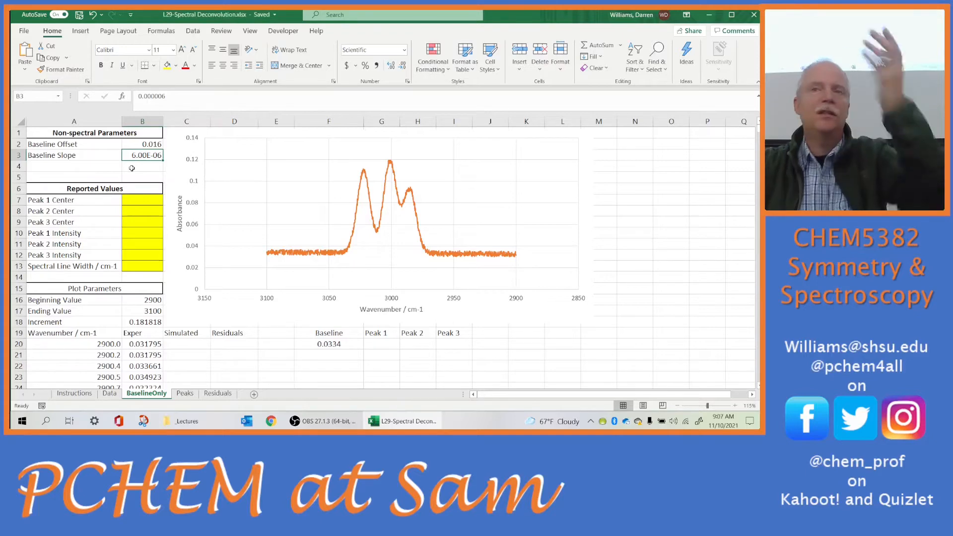
- Examine the Baseline formula in F20 and its references to the wavenumber, Baseline Slope and Baseline Offset cells
left_click(314, 344)
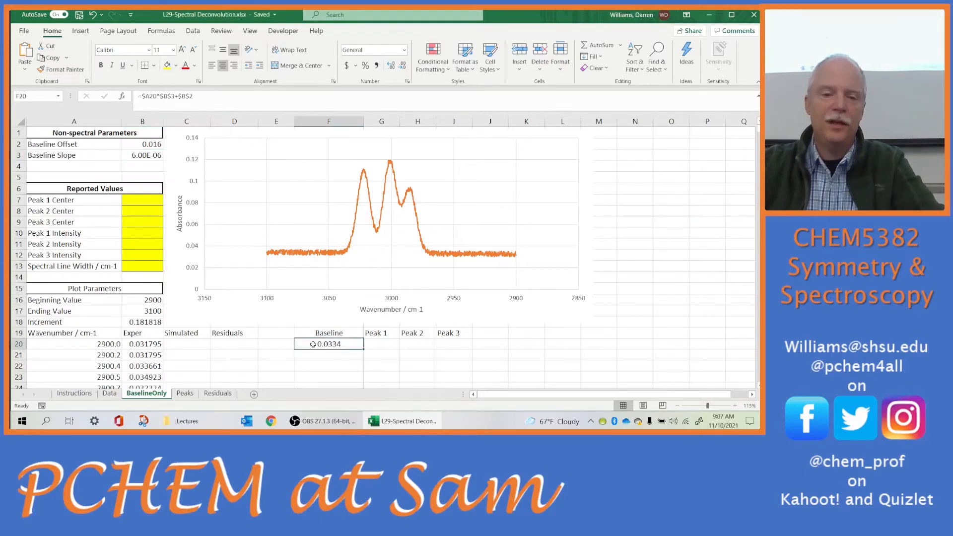
double_click(313, 344)
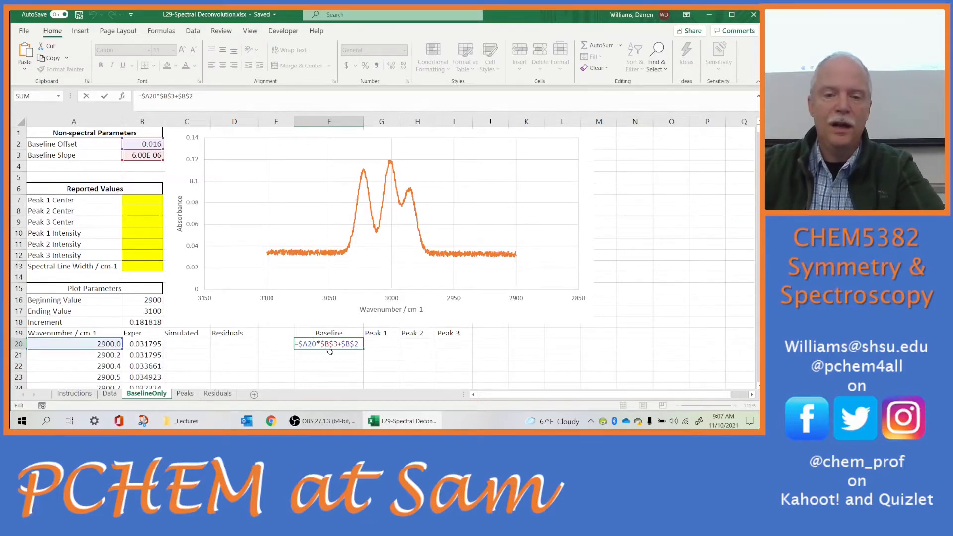
left_click(324, 421)
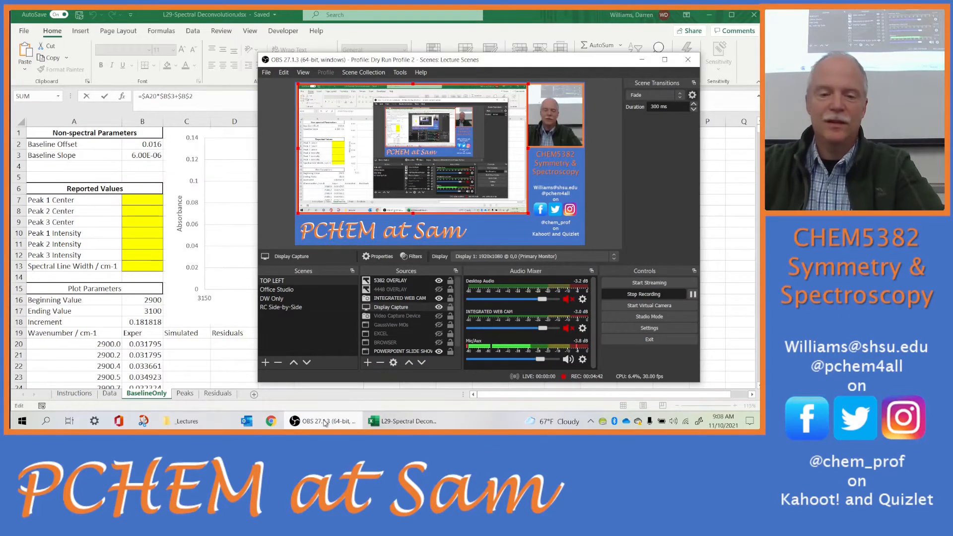
left_click(325, 421)
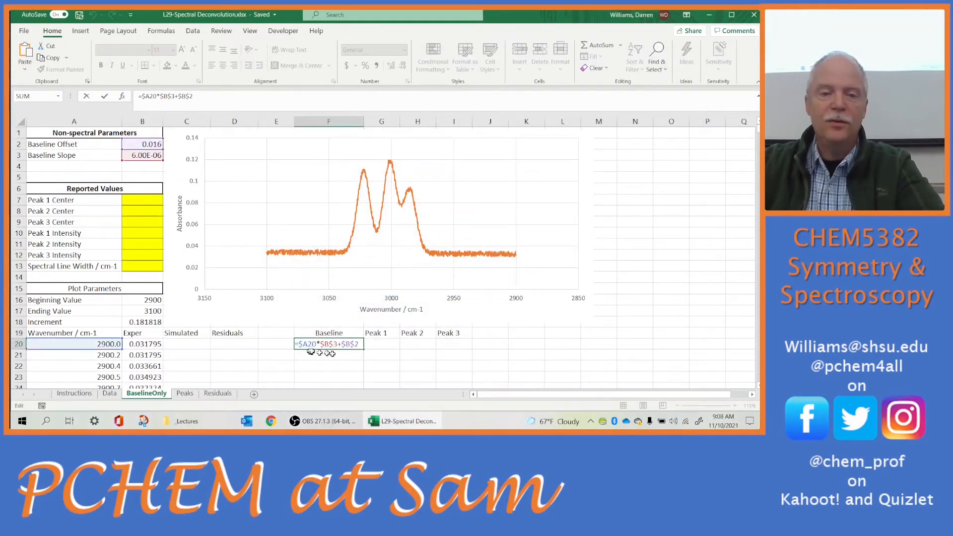
left_click(373, 364)
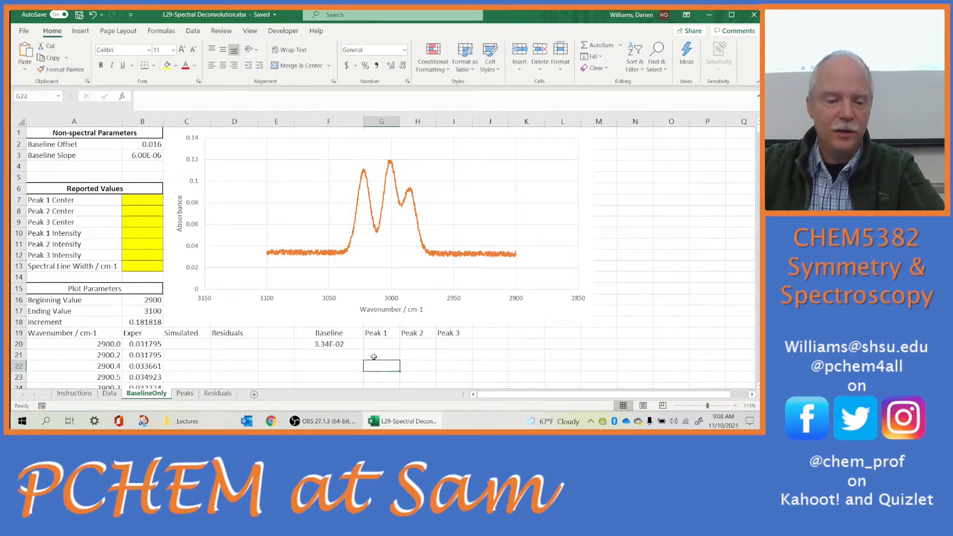
scroll(370, 356, "up", 1)
scroll(371, 356, "up", 1)
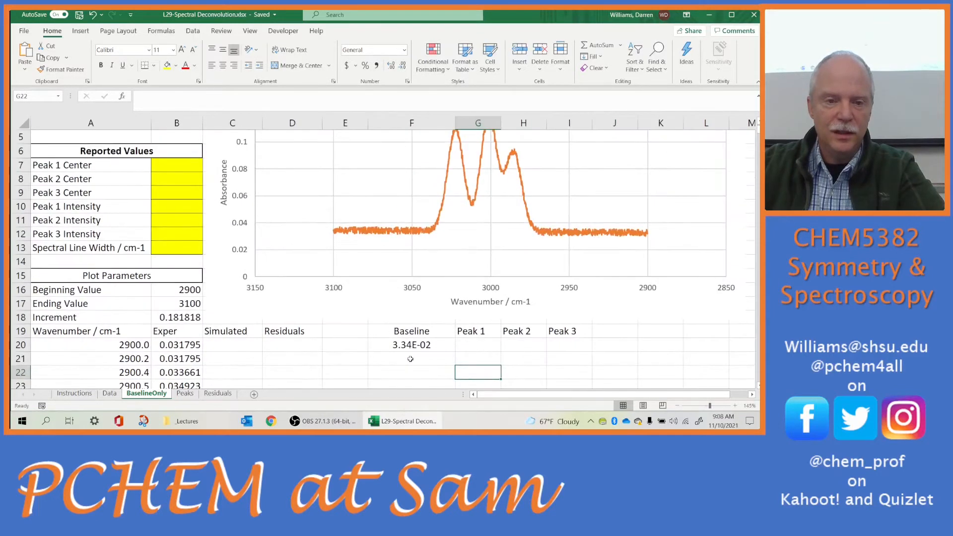
scroll(411, 358, "up", 1)
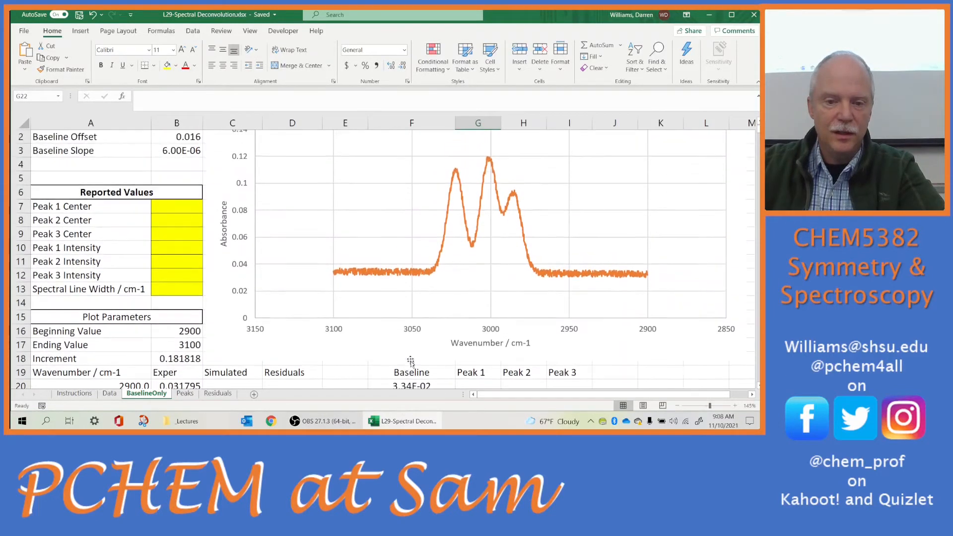
left_click(418, 385)
double_click(418, 385)
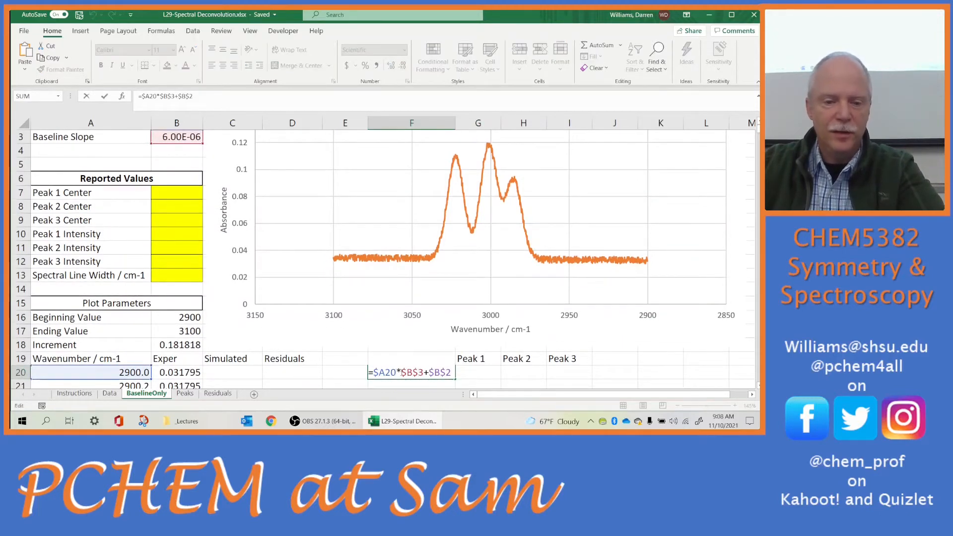
key("Escape")
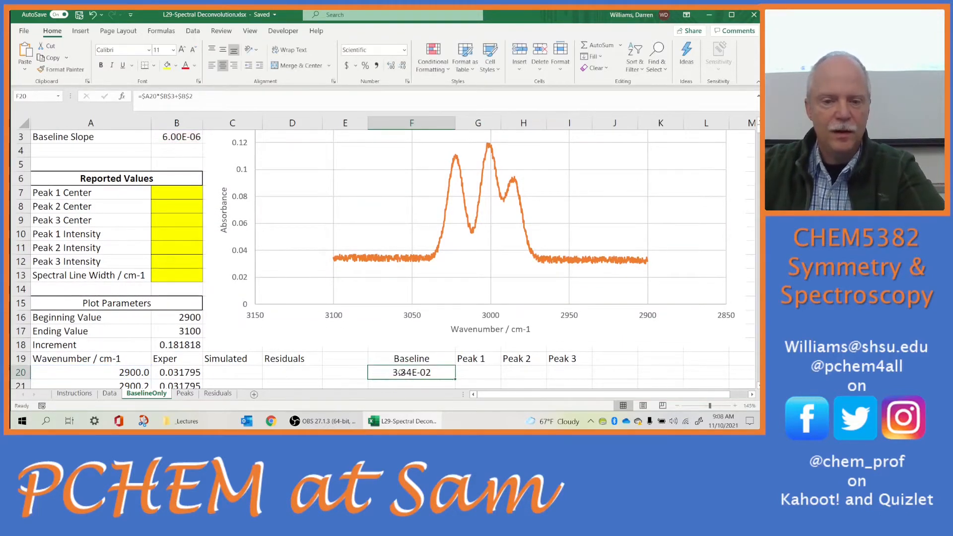
scroll(401, 373, "down", 1)
scroll(398, 364, "up", 1)
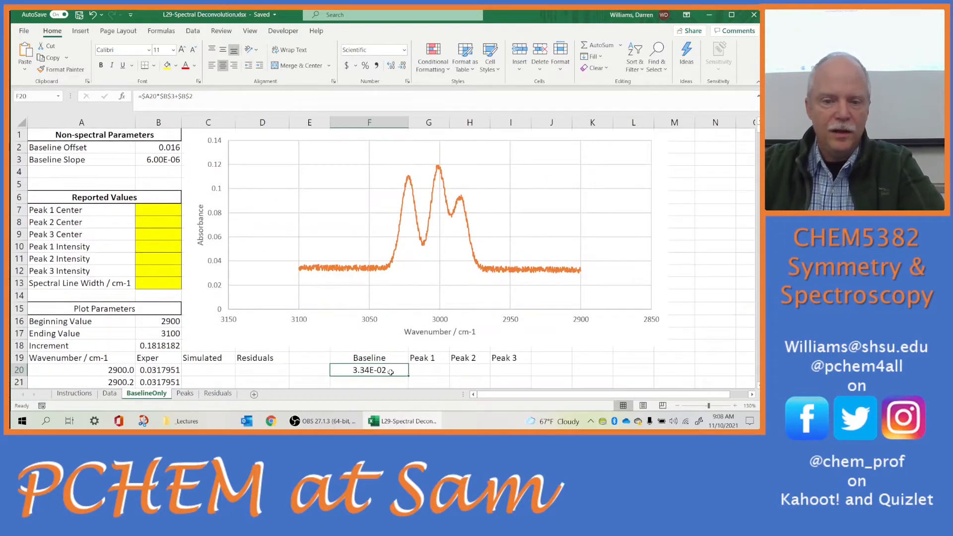
double_click(391, 372)
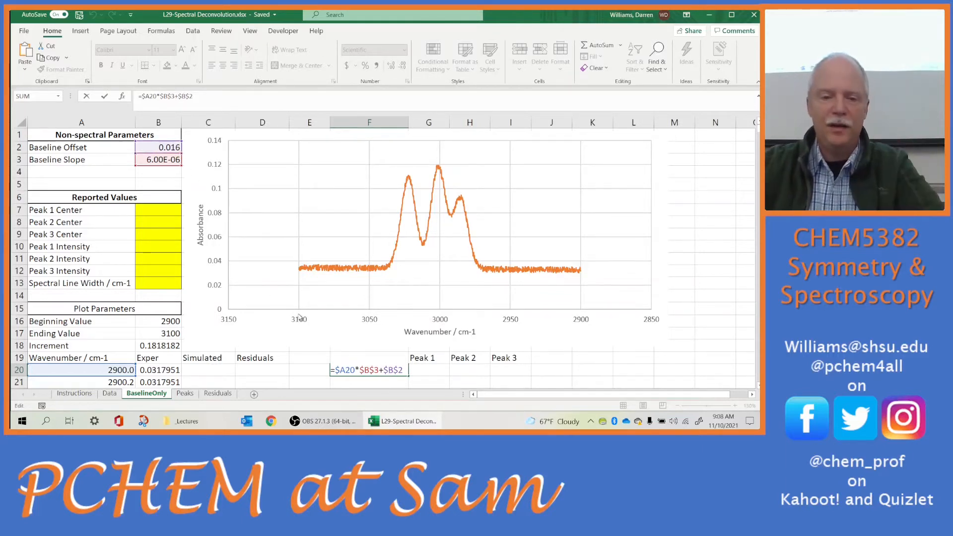
key("Return")
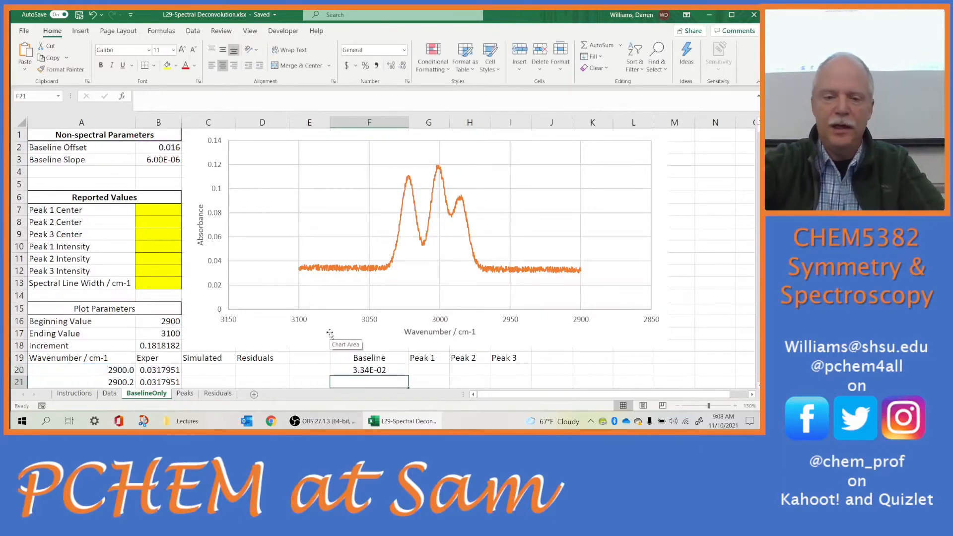
- Copy the Baseline formula from F20 down column F to the last wavenumber row, F1120
left_click(372, 370)
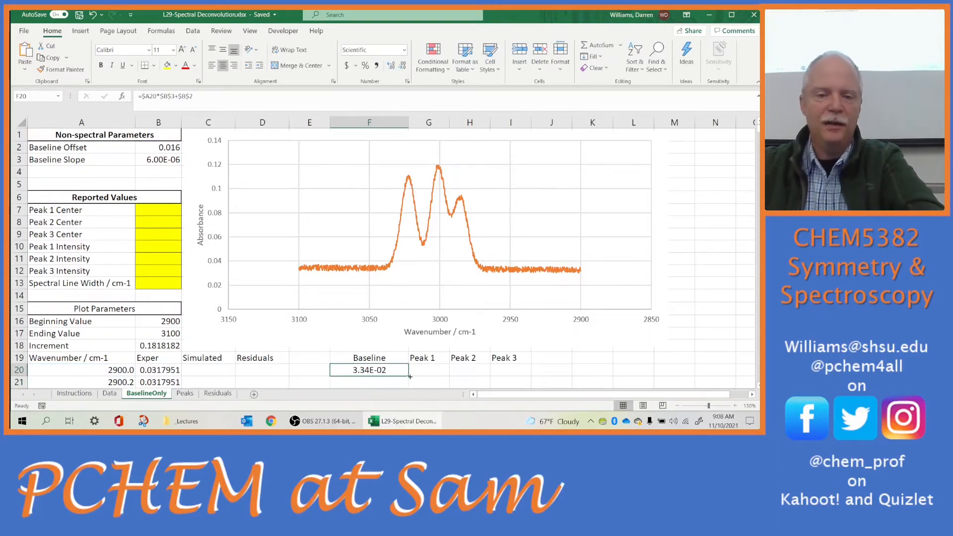
scroll(410, 376, "down", 2)
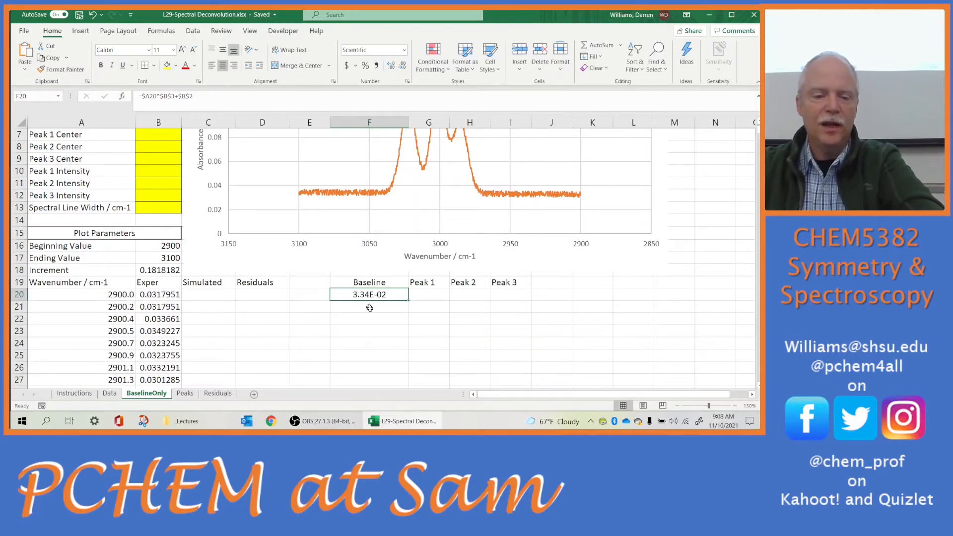
key("ctrl+c")
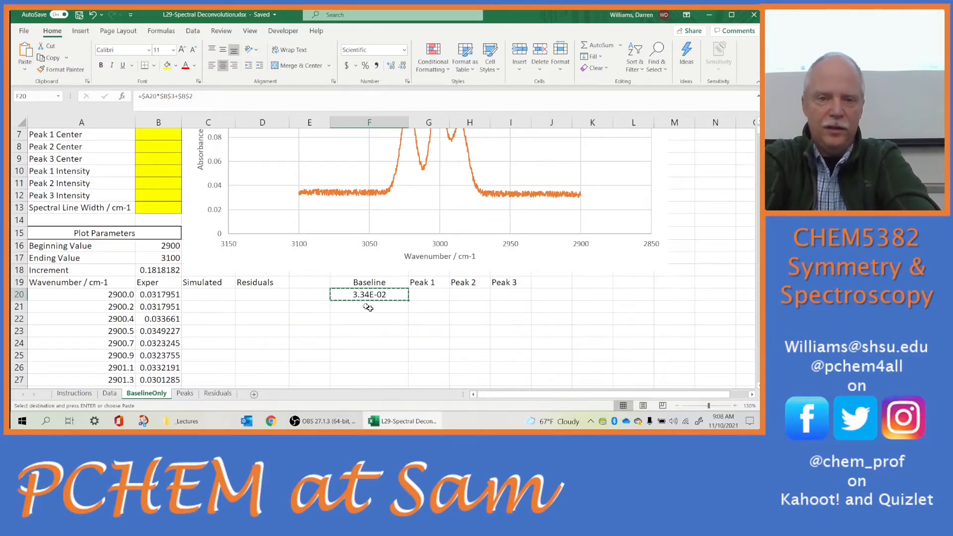
key("Left")
key("Left")
key("Left")
key("Left")
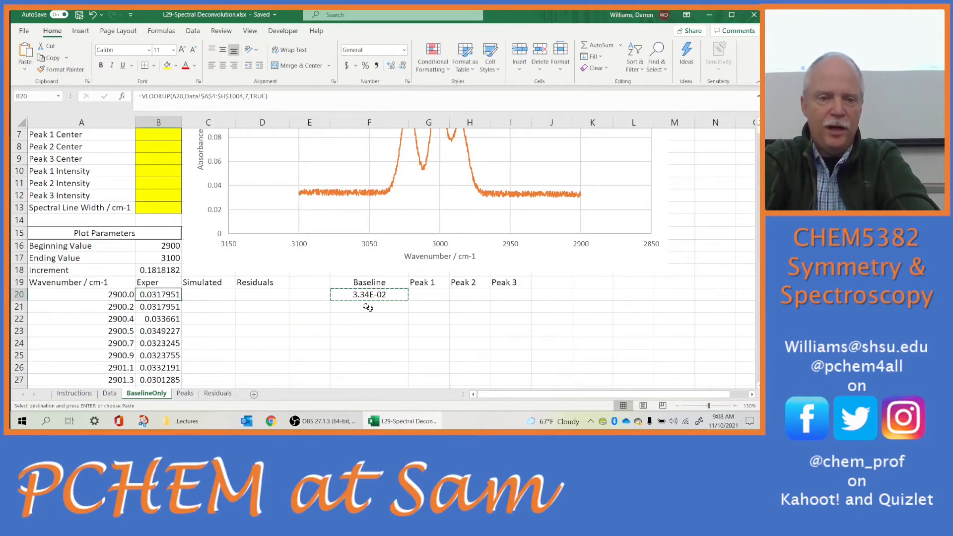
key("ctrl+Down")
key("Right")
key("Right")
key("Right")
key("Right")
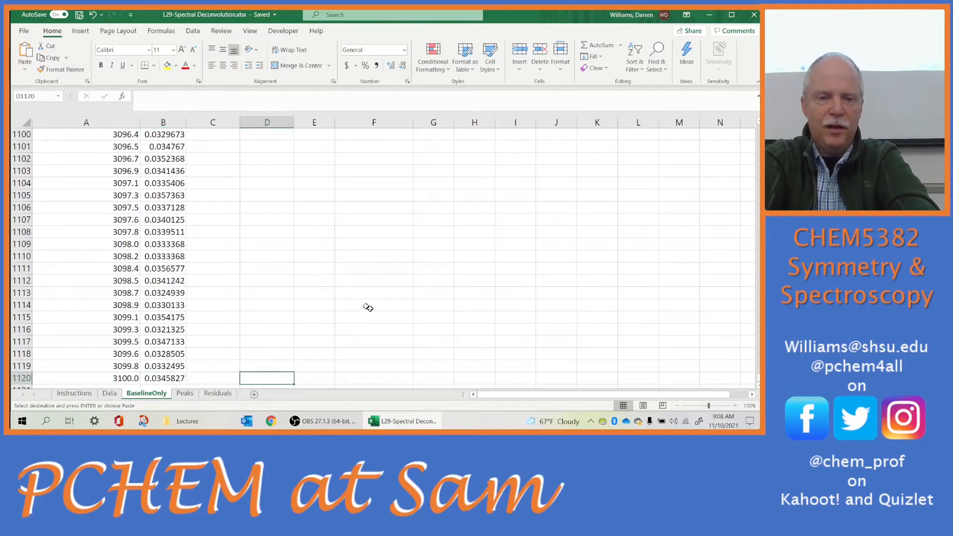
key("ctrl+shift+Up")
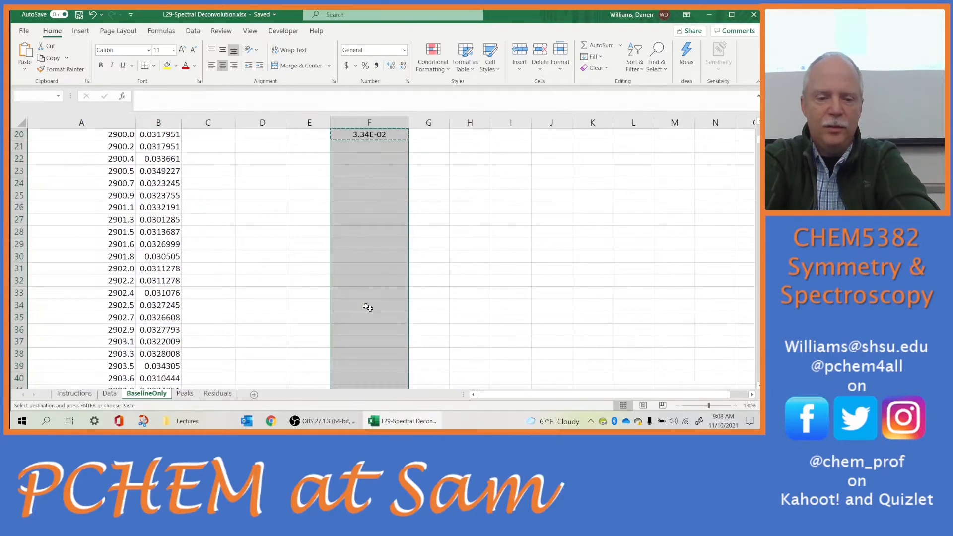
key("ctrl+v")
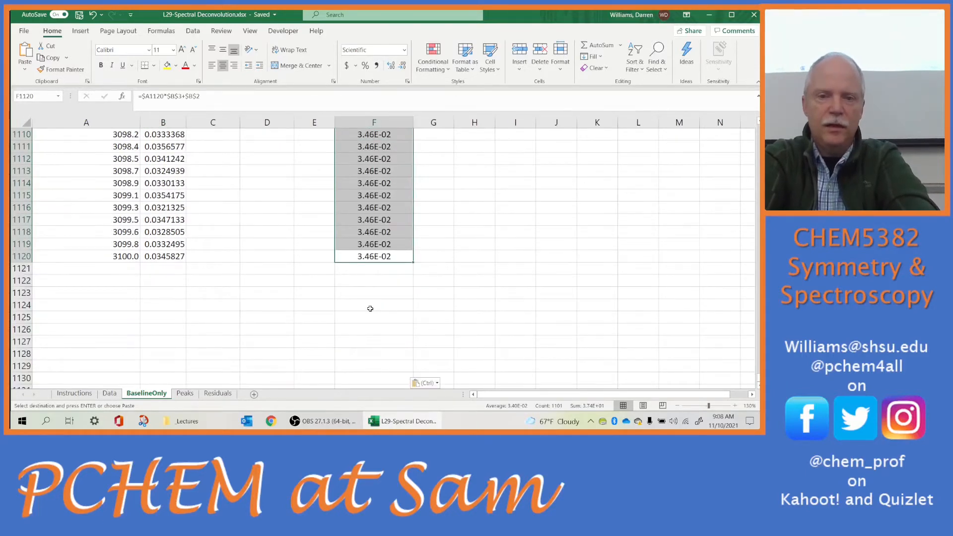
key("ctrl+Up")
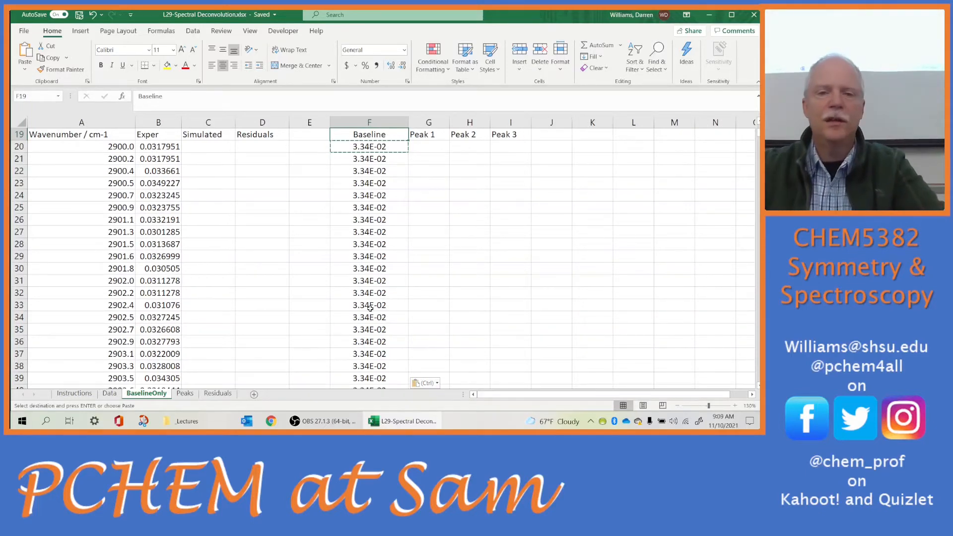
- Select the baseline series on the spectrum chart and check which worksheet cells it plots
scroll(384, 308, "up", 5)
scroll(387, 308, "up", 1)
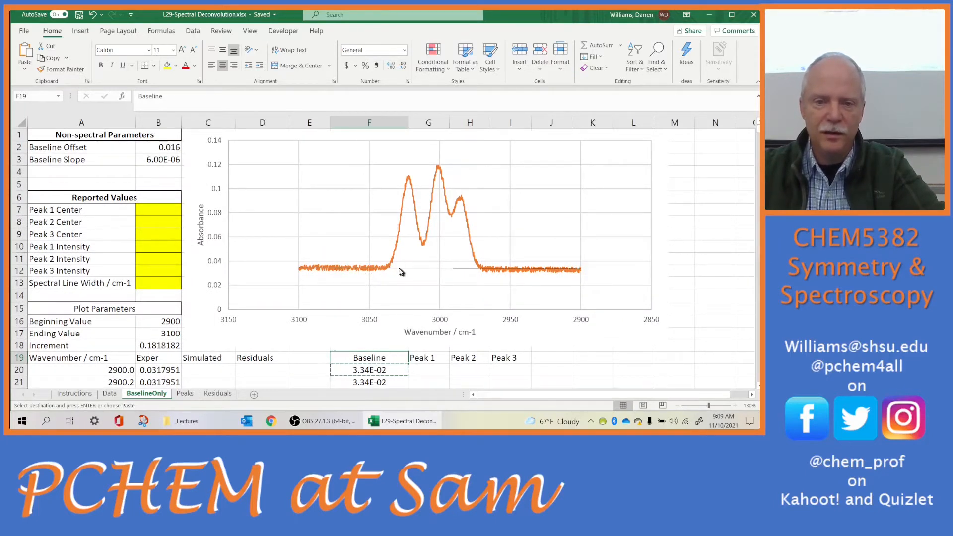
left_click(401, 271)
scroll(380, 330, "down", 1)
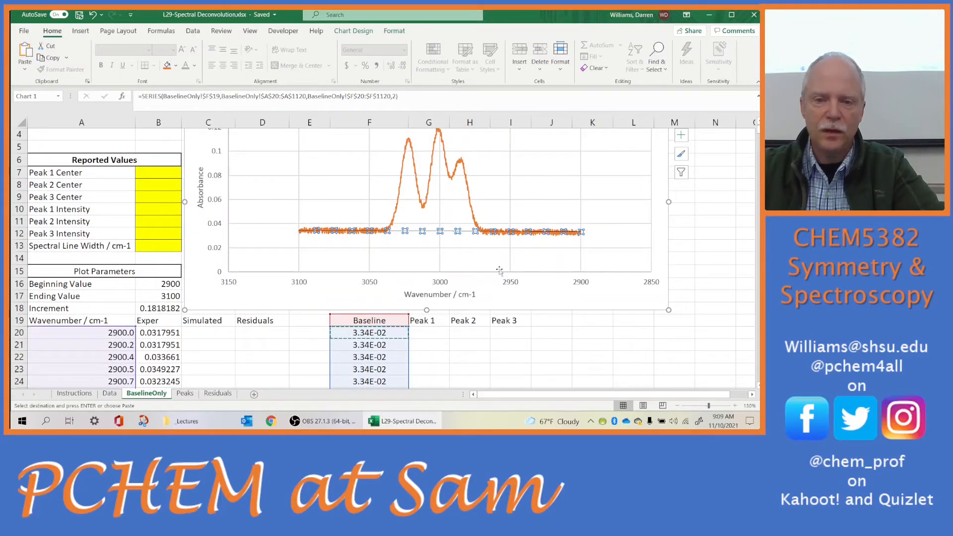
scroll(482, 268, "up", 1)
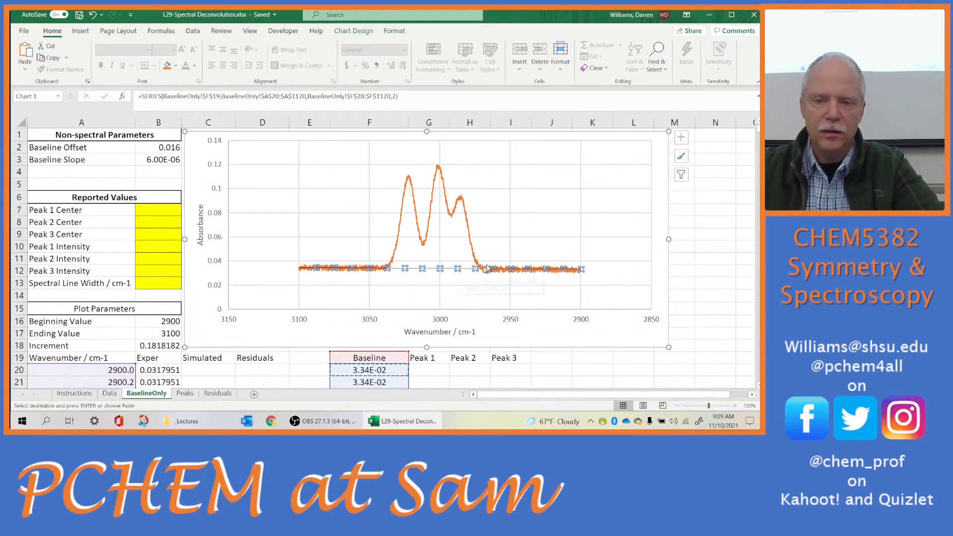
- Try Baseline Offset values of 0.01 and 0.02 to shift the baseline relative to the spectrum
left_click(160, 147)
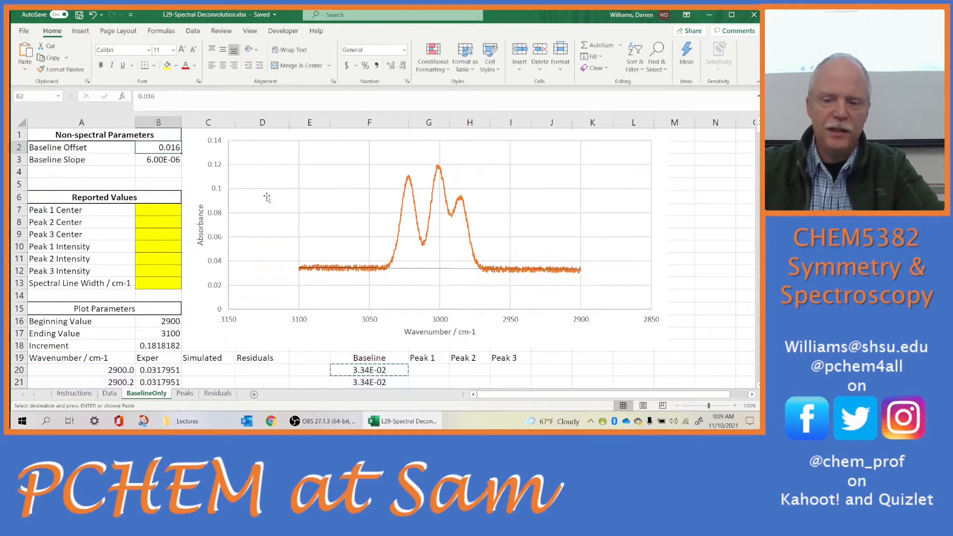
type(".0")
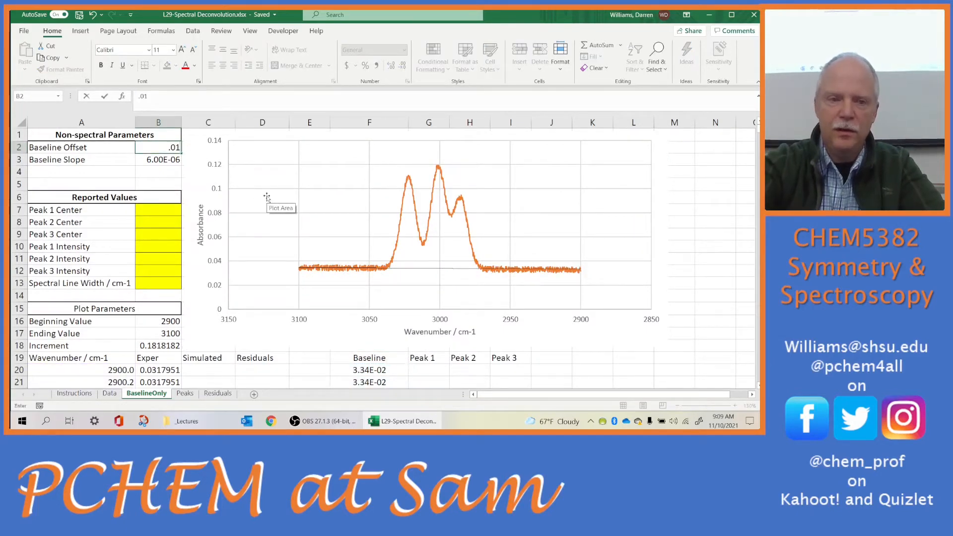
key("Return")
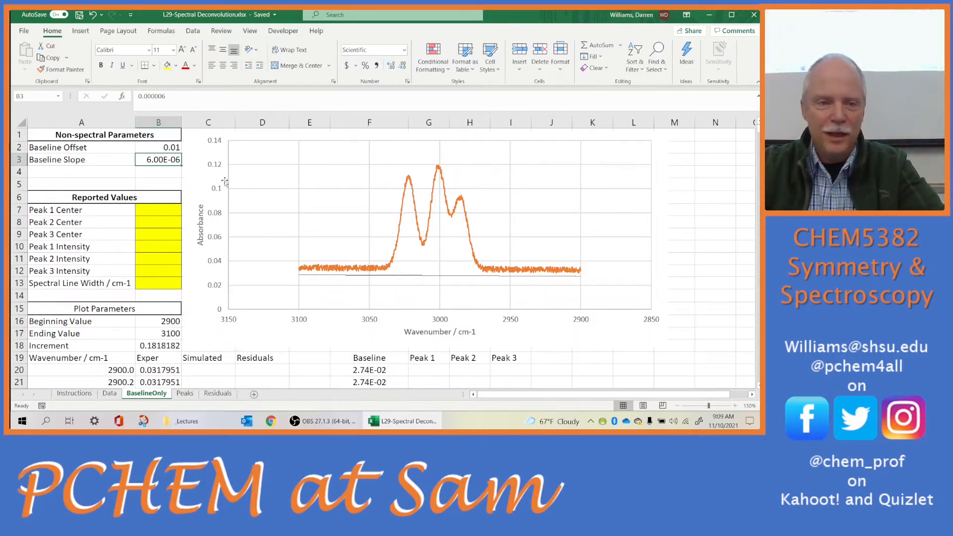
left_click(171, 147)
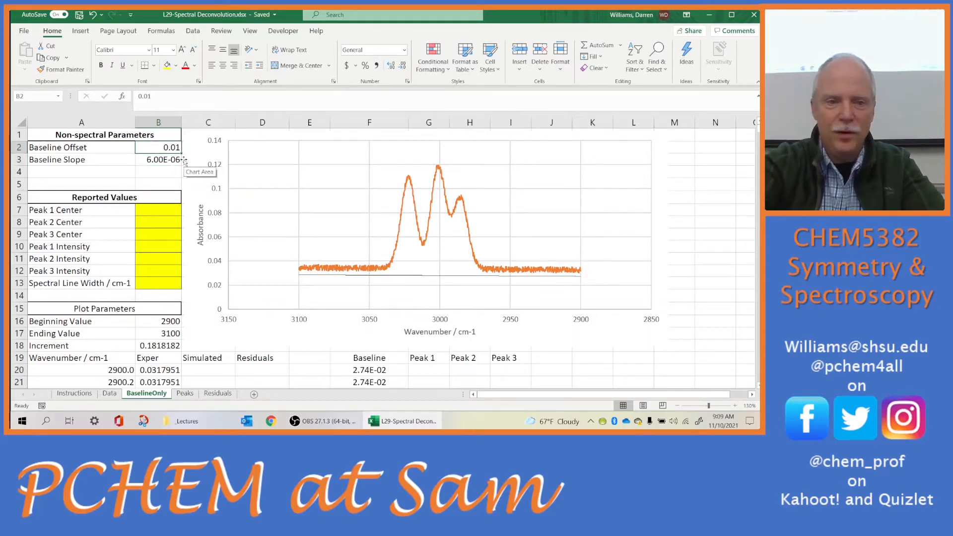
type(".02")
key("Return")
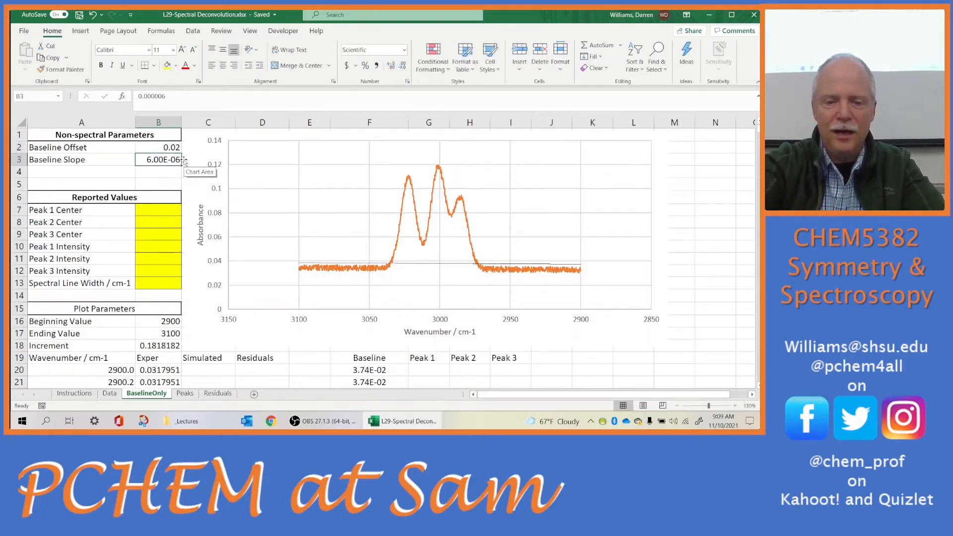
- Set the Baseline Offset to 0.015
key("Up")
type(".")
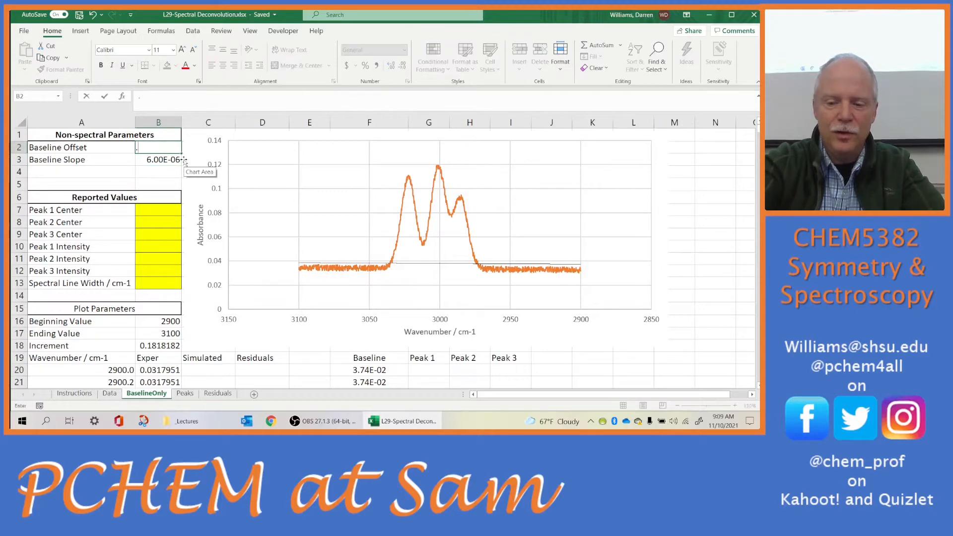
type("015")
key("Return")
key("Return")
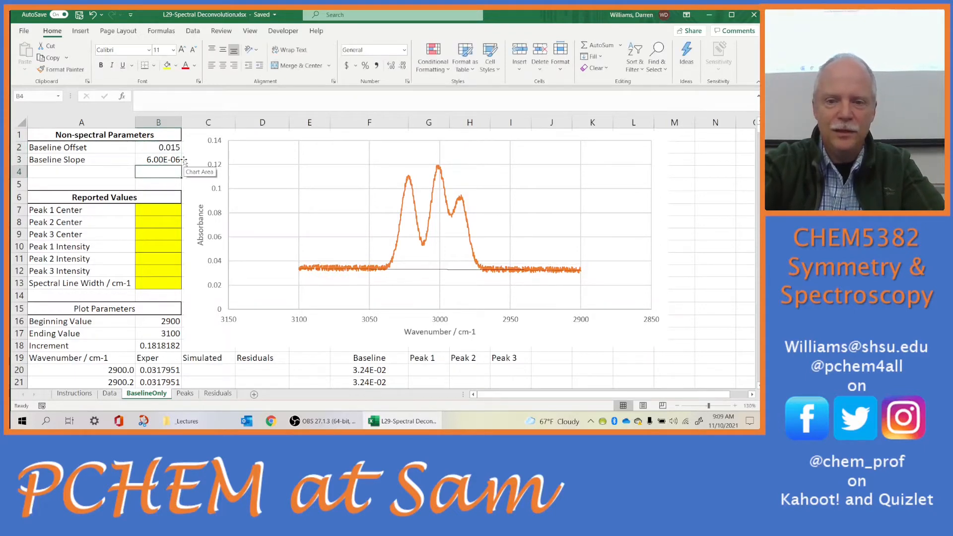
- Try a Baseline Slope of 5e-6
left_click(172, 159)
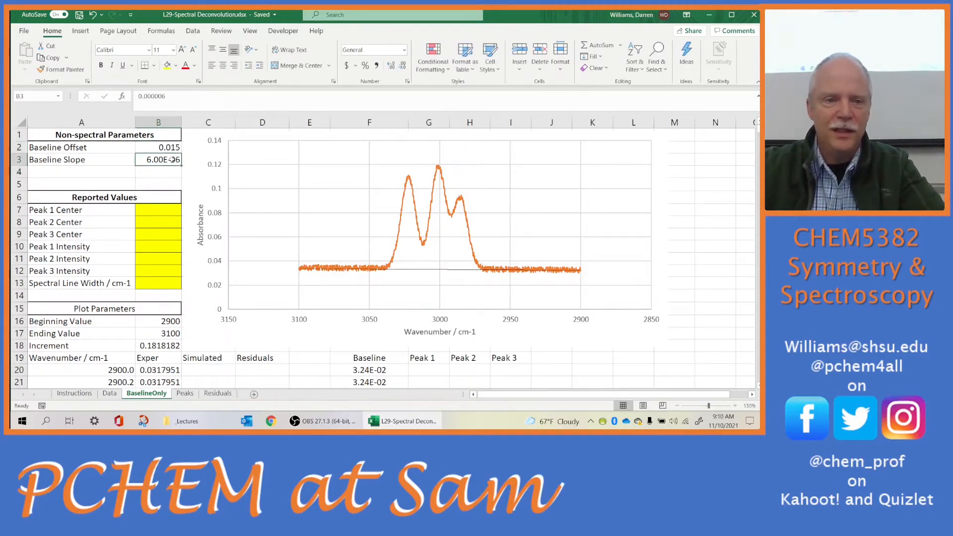
type("5")
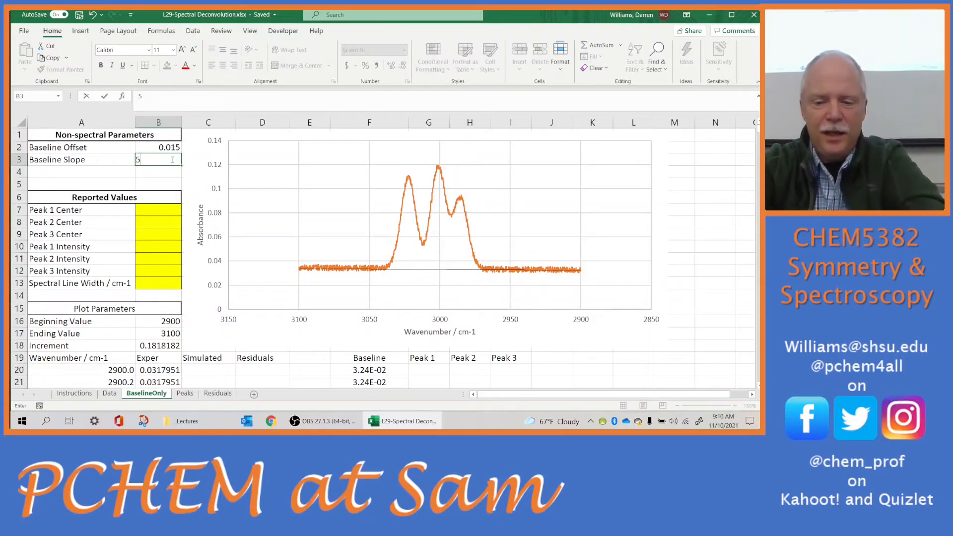
type("e-6")
key("Return")
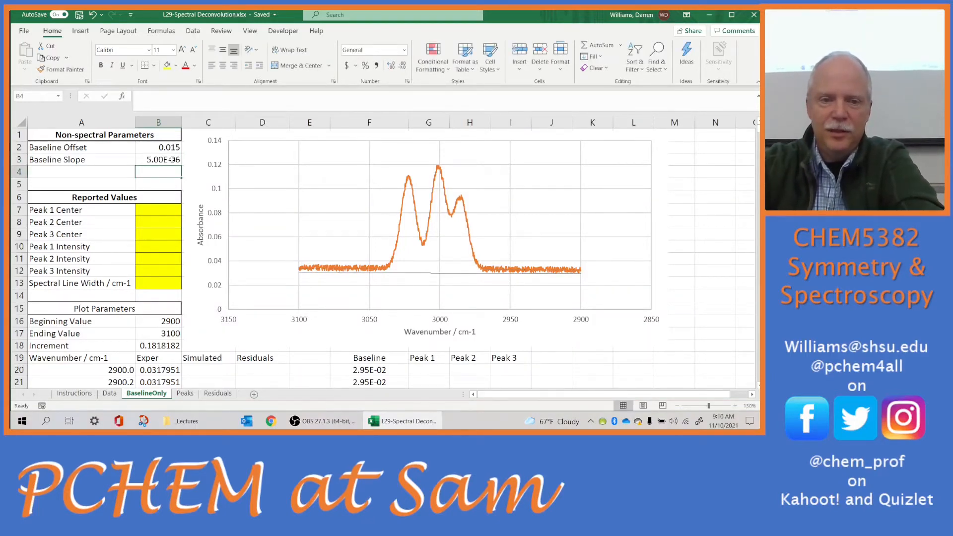
- Try Baseline Offset values of 0.016 and 0.017 with the reduced slope
key("Up")
key("Up")
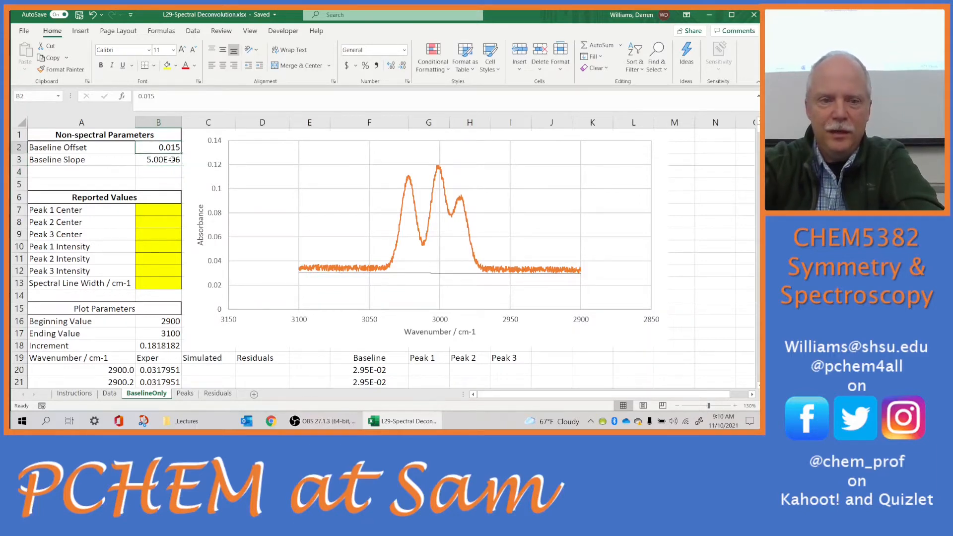
type(".01")
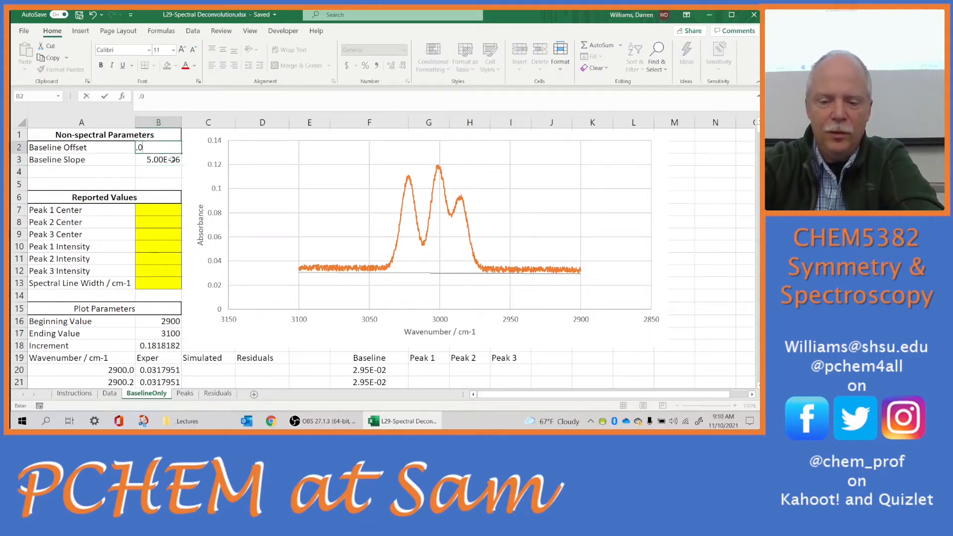
key("Return")
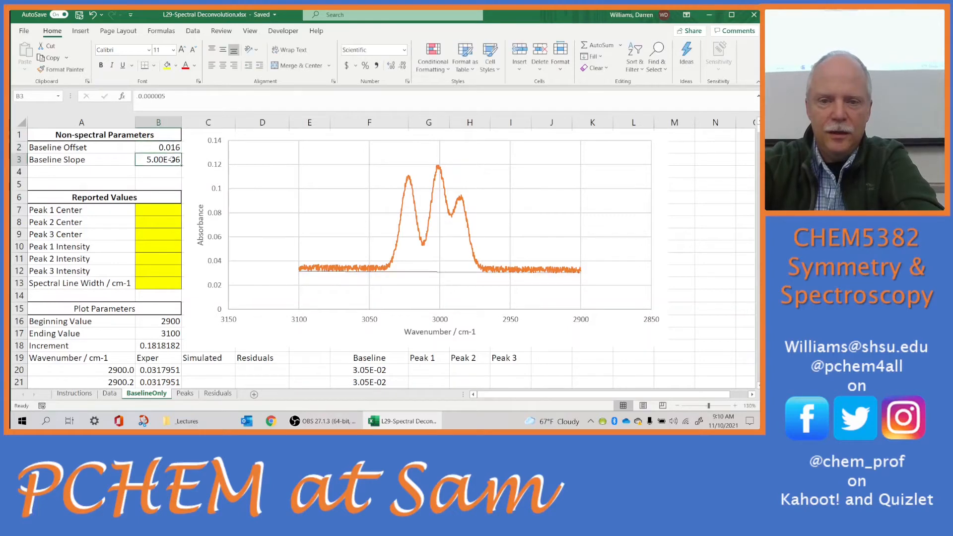
key("Up")
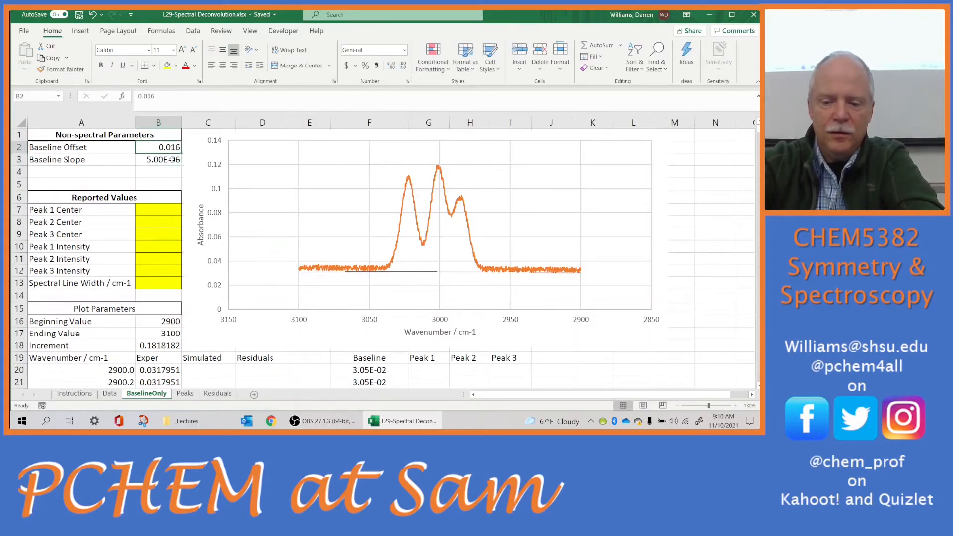
type(".017")
key("Return")
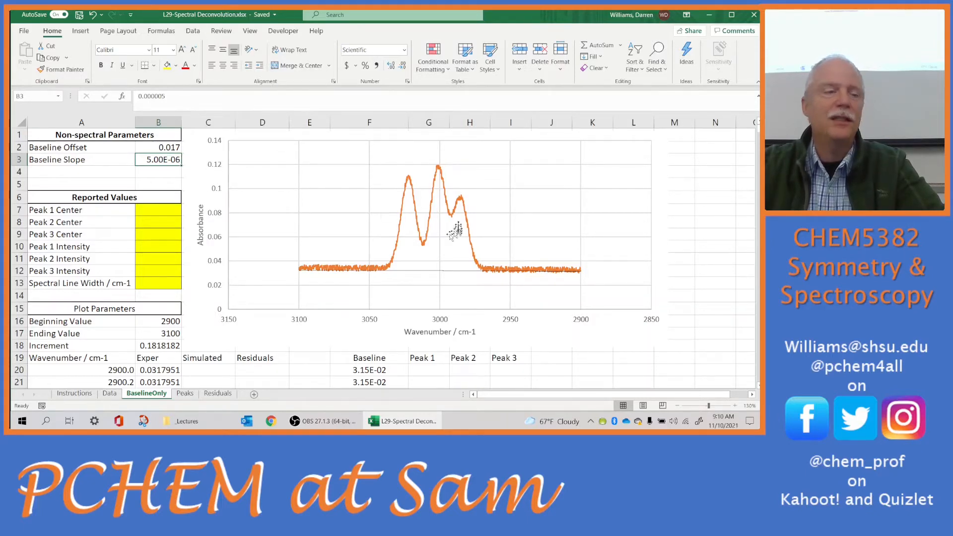
- View the Solver parameters with the dialog moved aside, and close it without solving
mouse_move(436, 202)
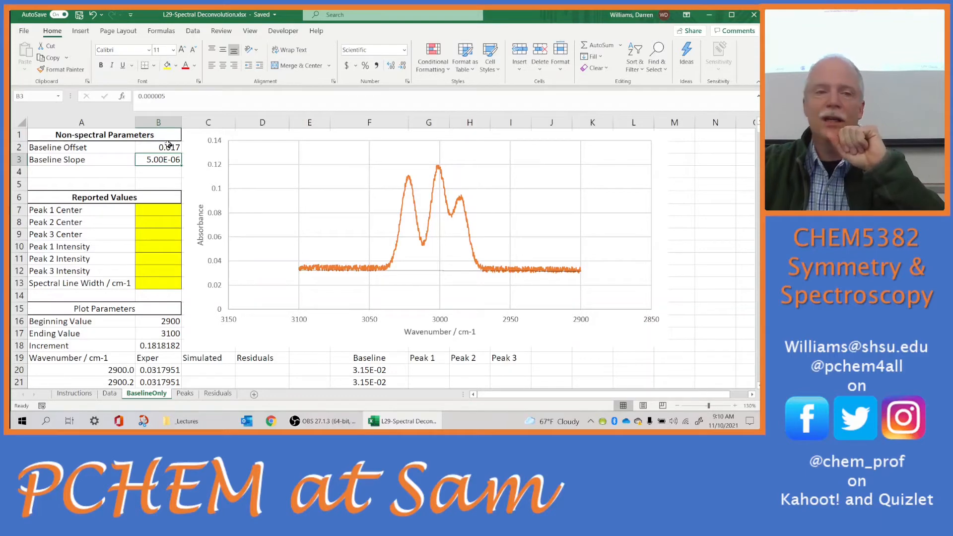
left_click(195, 31)
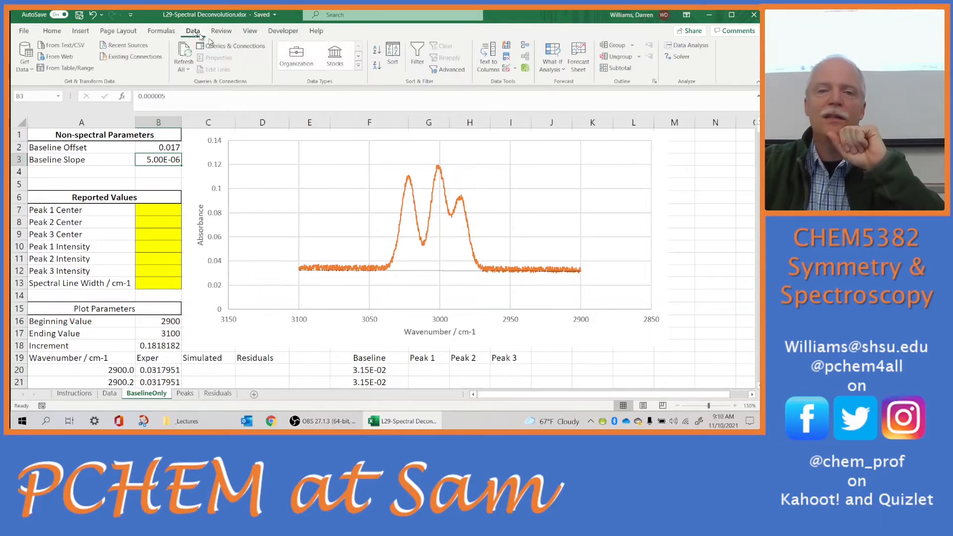
left_click(679, 57)
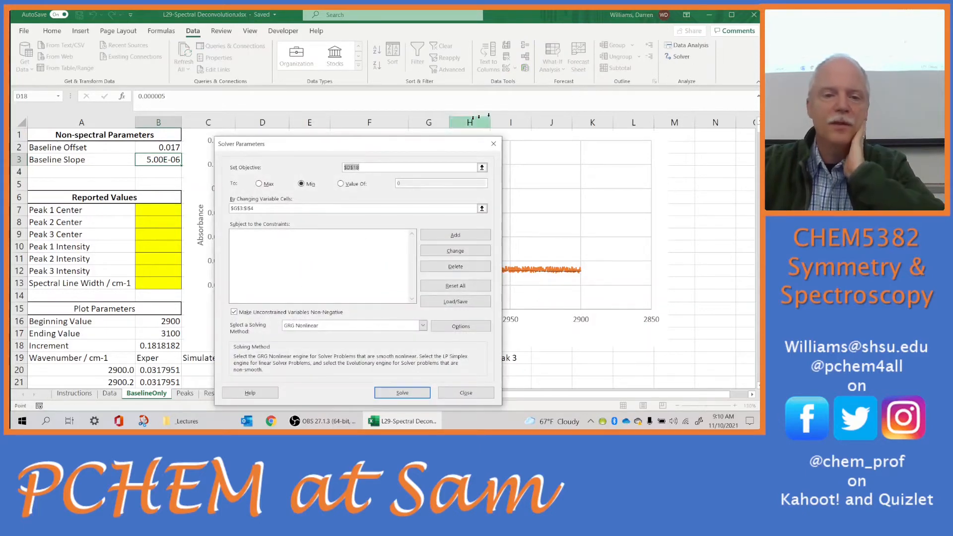
left_click_drag(417, 144, 535, 142)
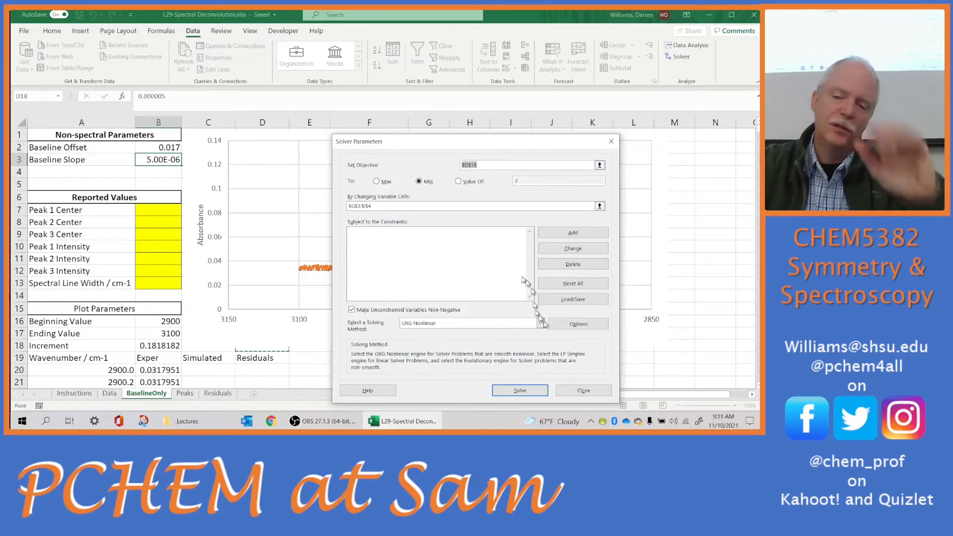
left_click(584, 391)
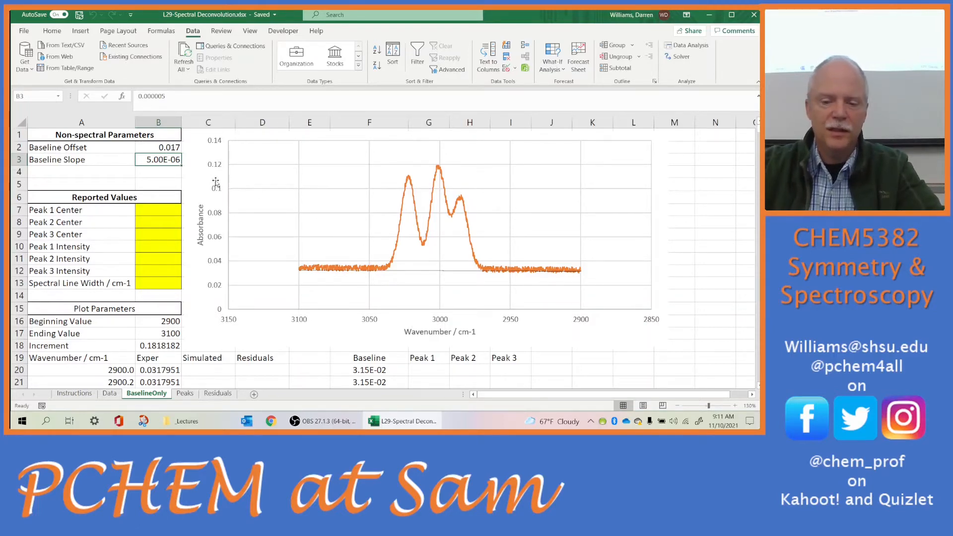
- Set the Baseline Slope to 6e-6 and the Baseline Offset to 0.015
type("6e")
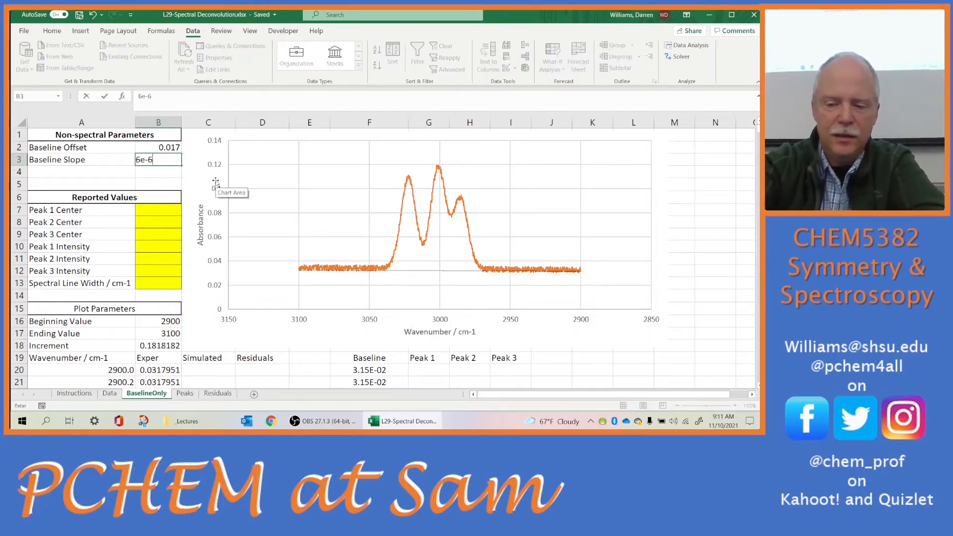
type("-6")
key("Return")
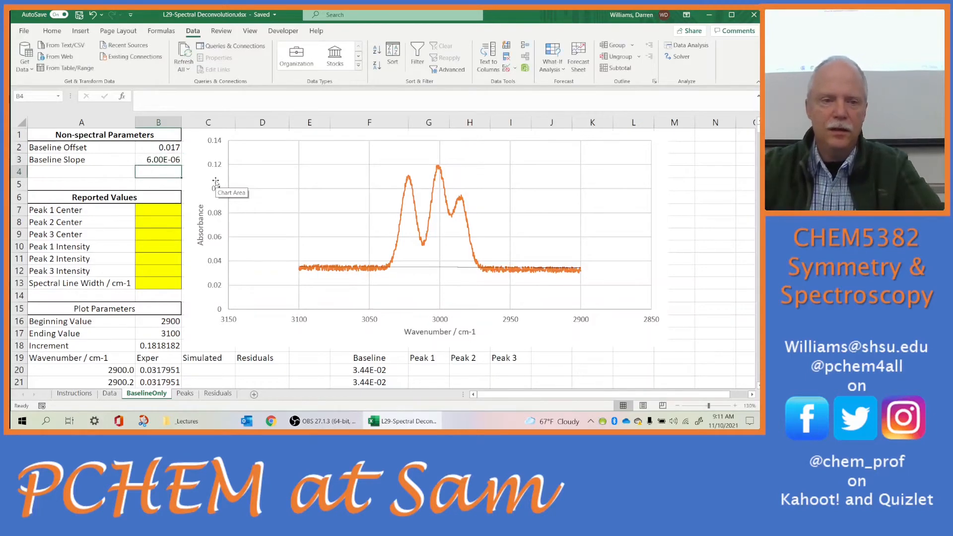
left_click(177, 145)
type(".0")
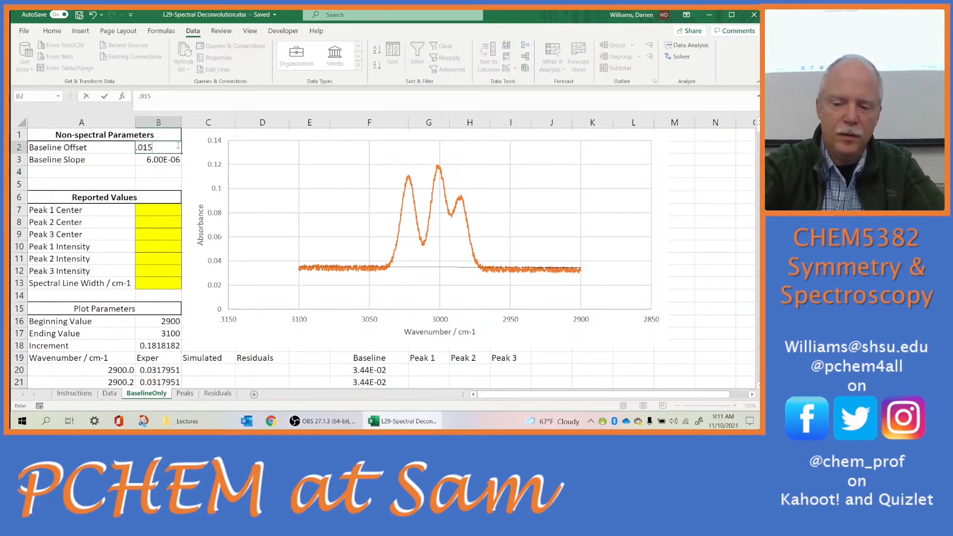
key("Return")
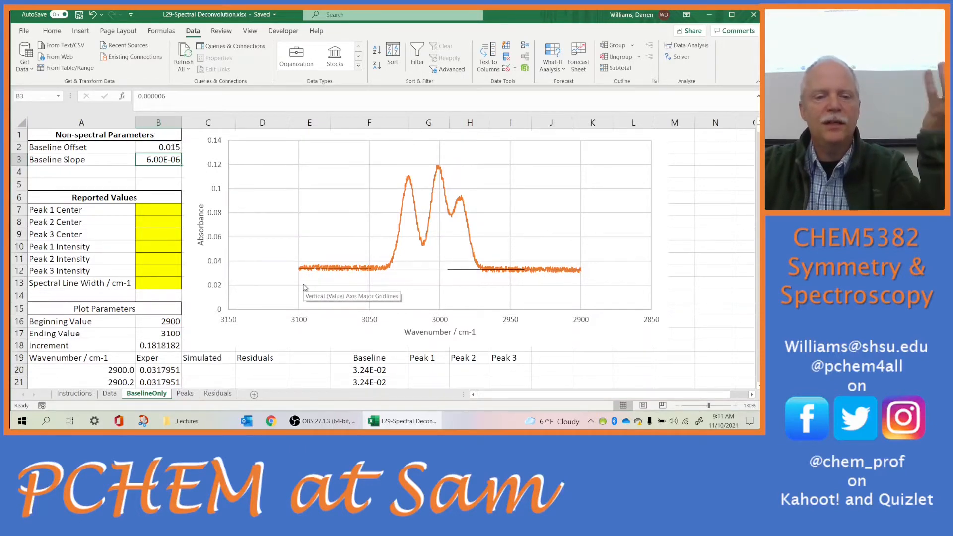
- Open the Peaks sheet and examine the cell reference behind Peak 1's Transition Wavenumber
left_click(185, 394)
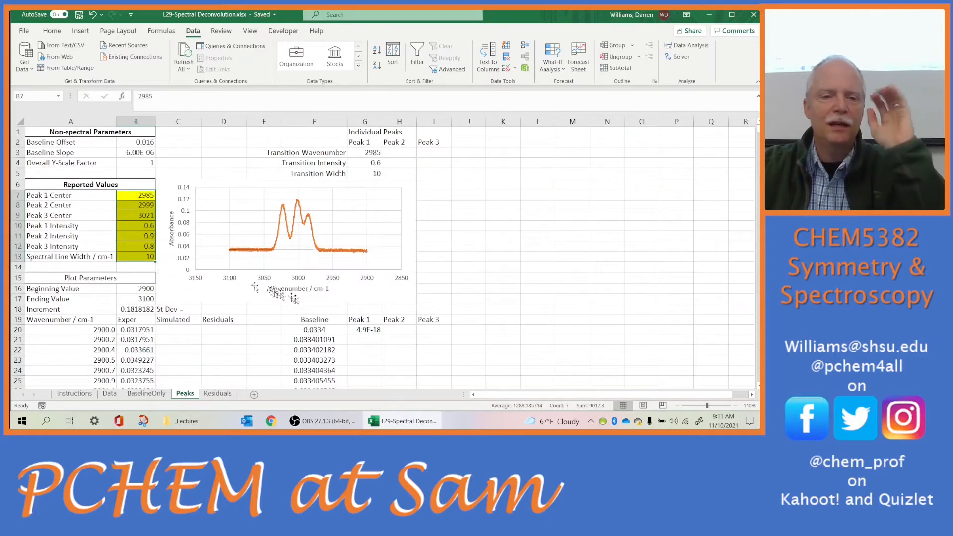
scroll(414, 330, "up", 2)
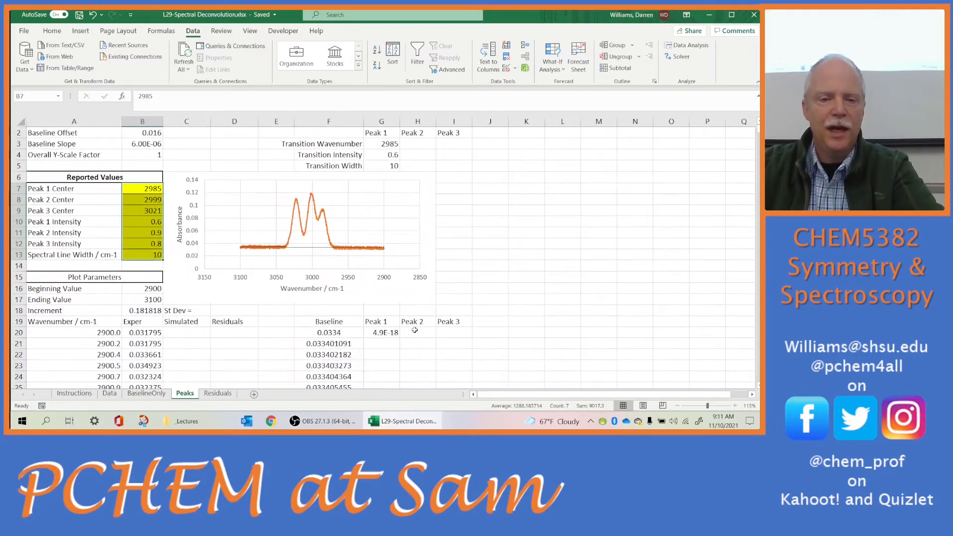
scroll(430, 283, "up", 1)
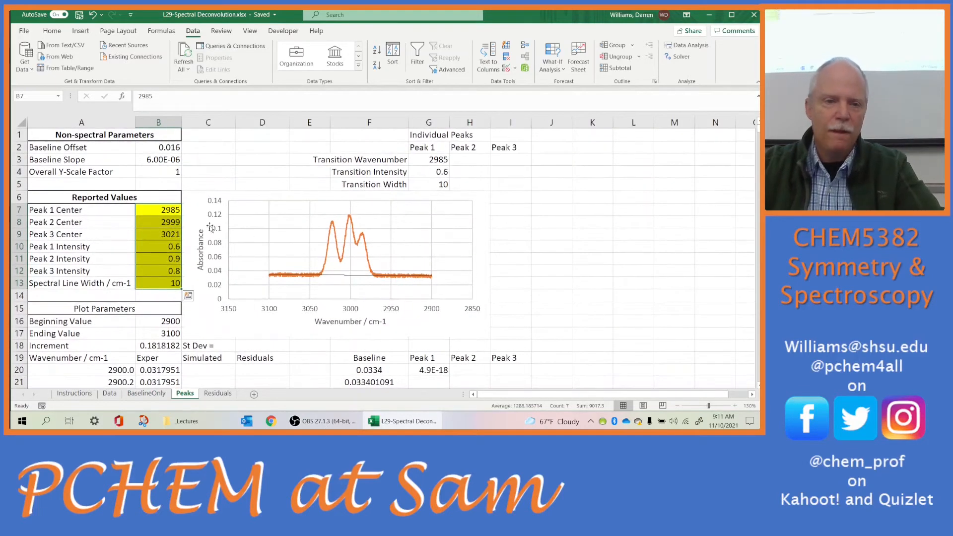
left_click(167, 213)
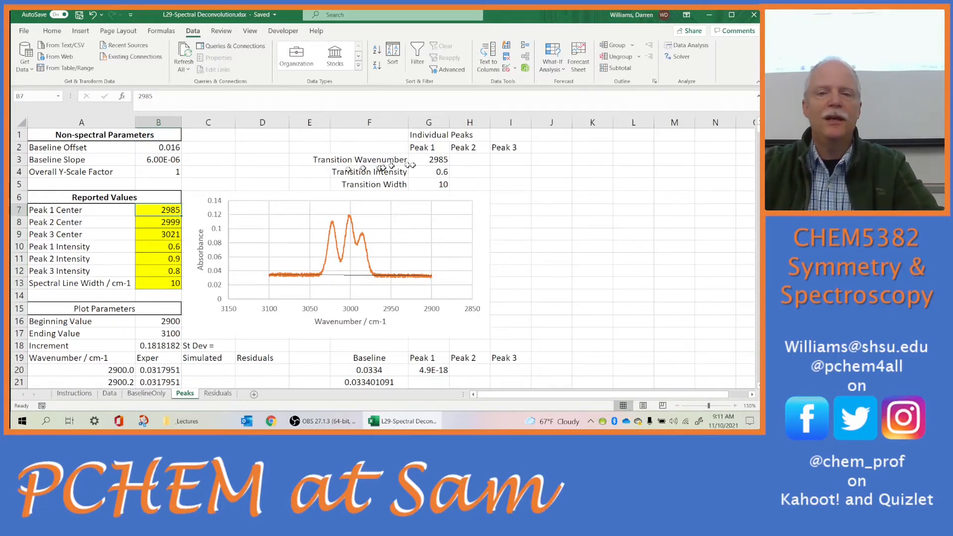
left_click(426, 160)
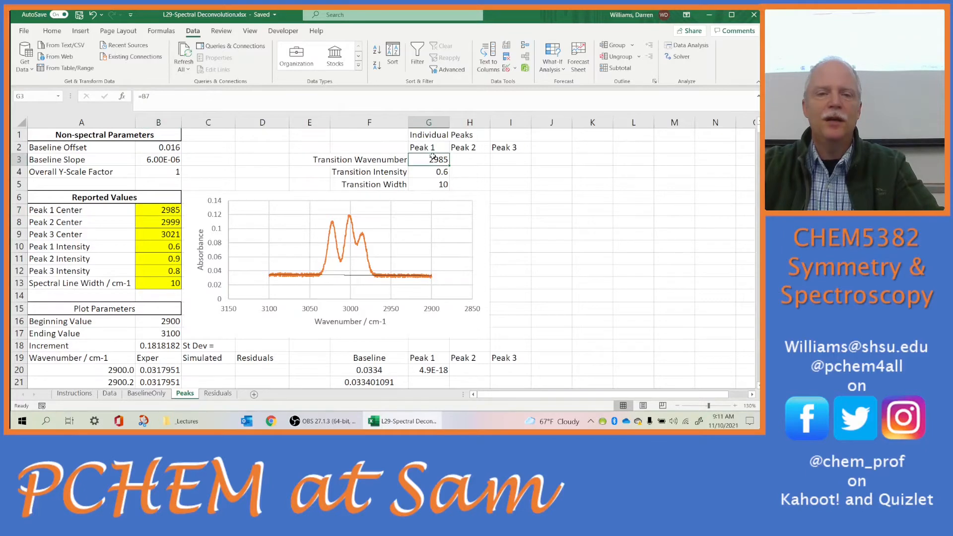
double_click(433, 158)
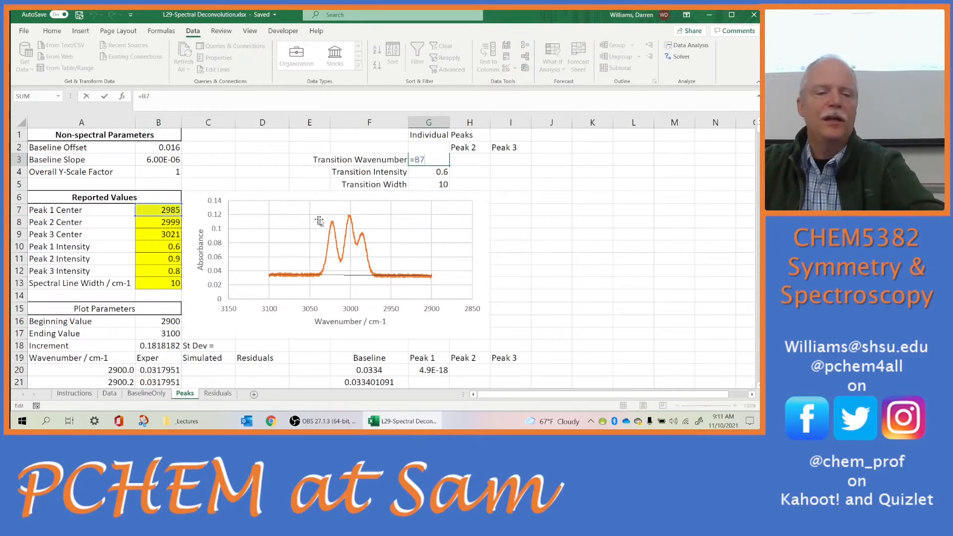
key("Escape")
- Link the Transition Wavenumber of Peak 2 to B8 and of Peak 3 to B9
left_click(462, 165)
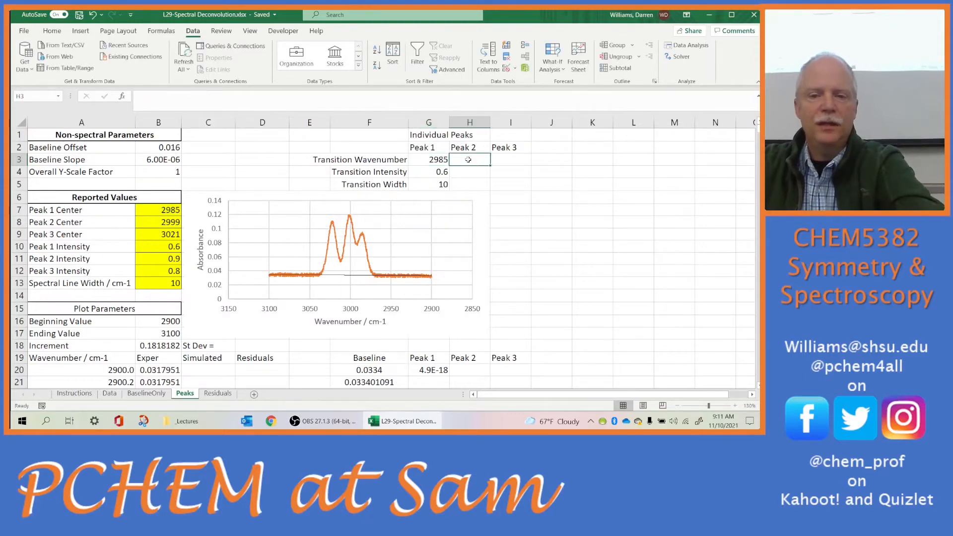
type("=")
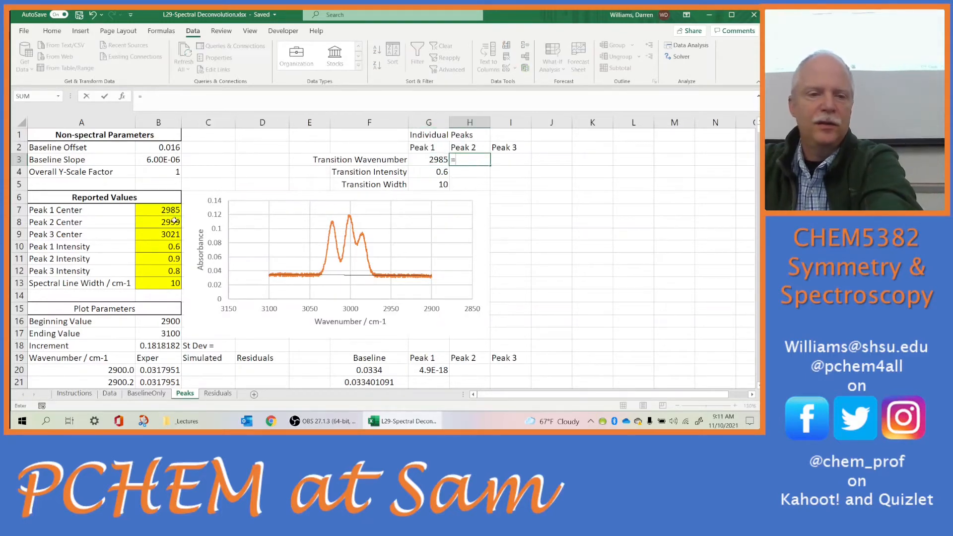
left_click(159, 222)
key("Return")
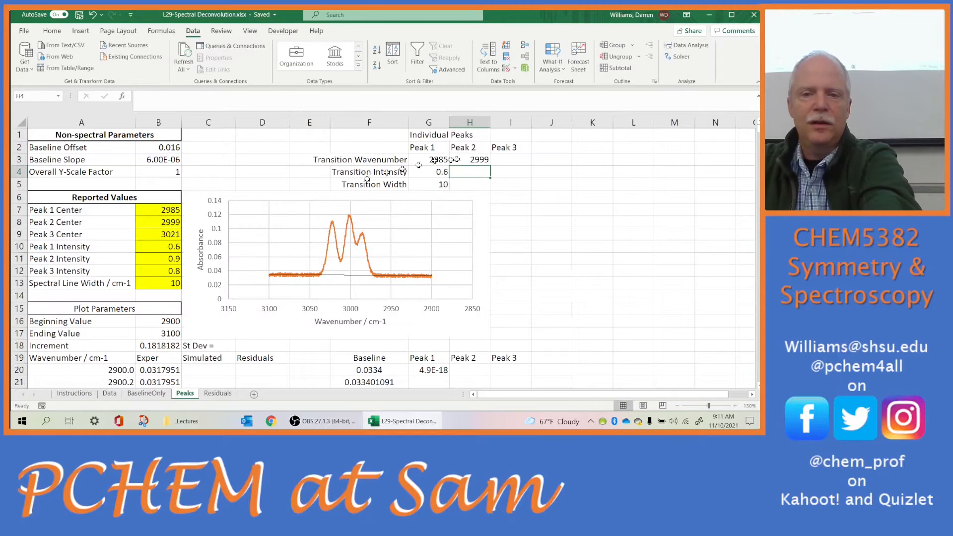
left_click(509, 160)
type("=")
left_click(169, 234)
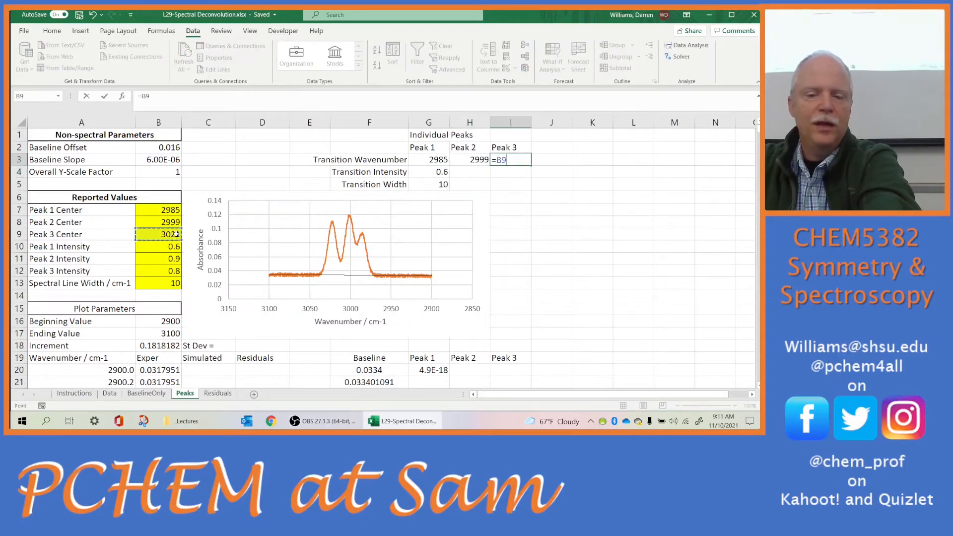
key("Return")
- Link the Transition Intensity of Peak 2 to B11 and Peak 3 to B12, and copy Peak 1's Transition Width formula across to both
left_click(428, 170)
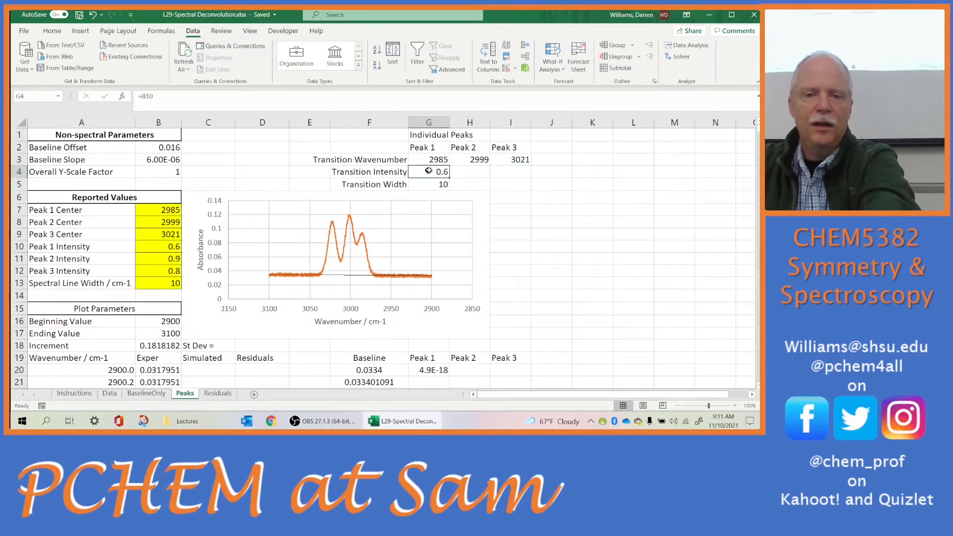
left_click(464, 172)
type("=")
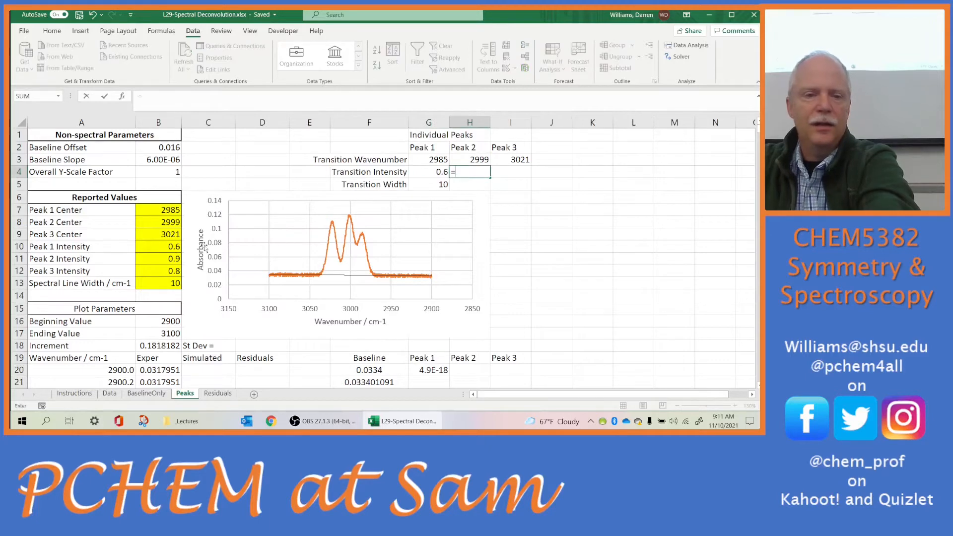
left_click(167, 258)
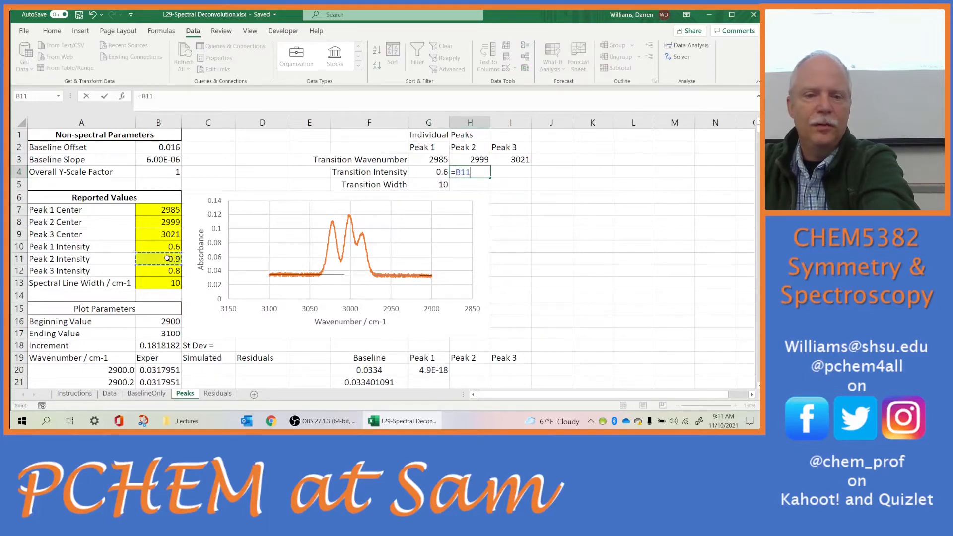
key("Return")
left_click(507, 173)
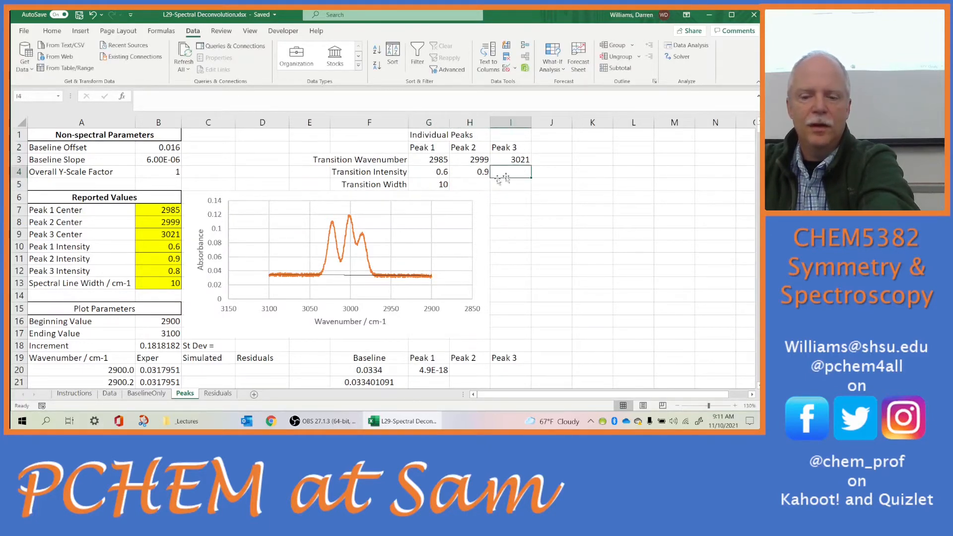
type("=")
left_click(160, 270)
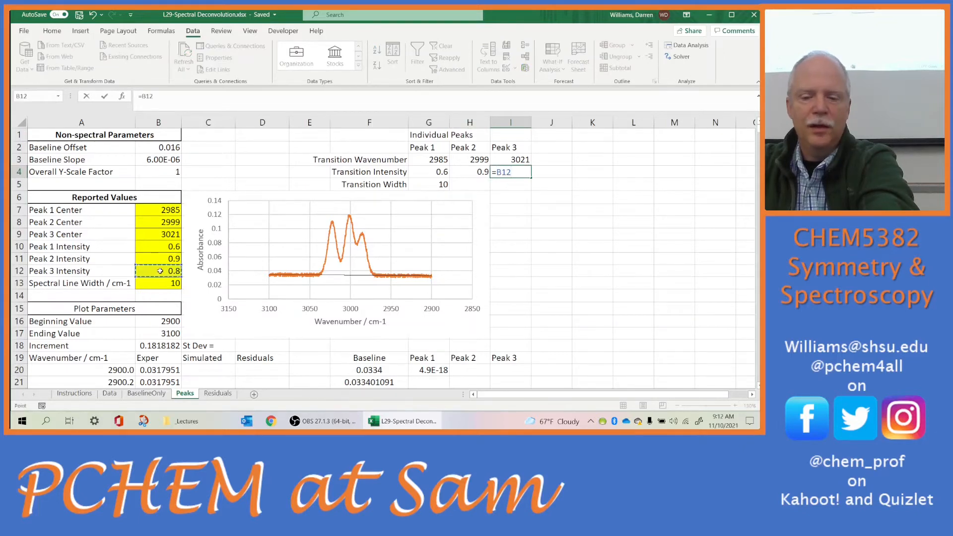
key("Return")
left_click(432, 184)
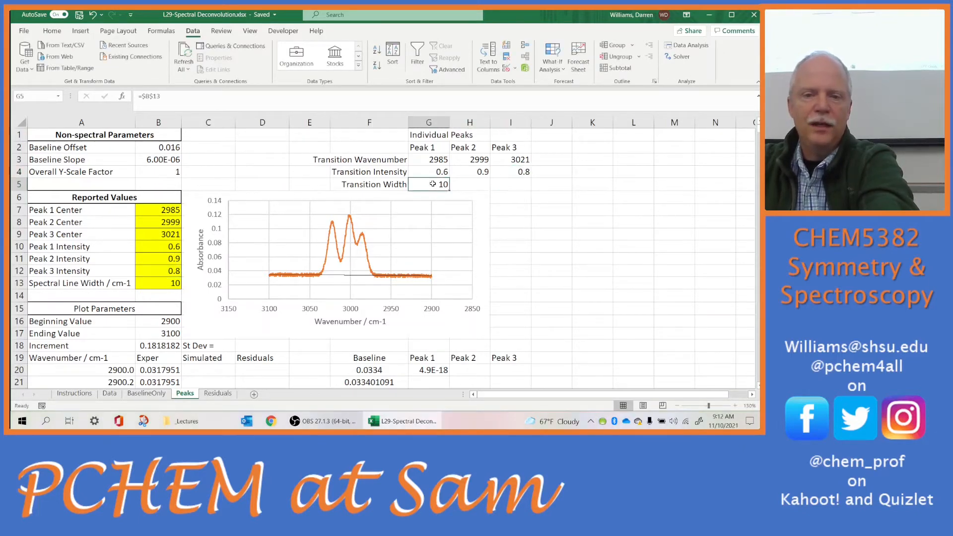
left_click_drag(450, 189, 529, 190)
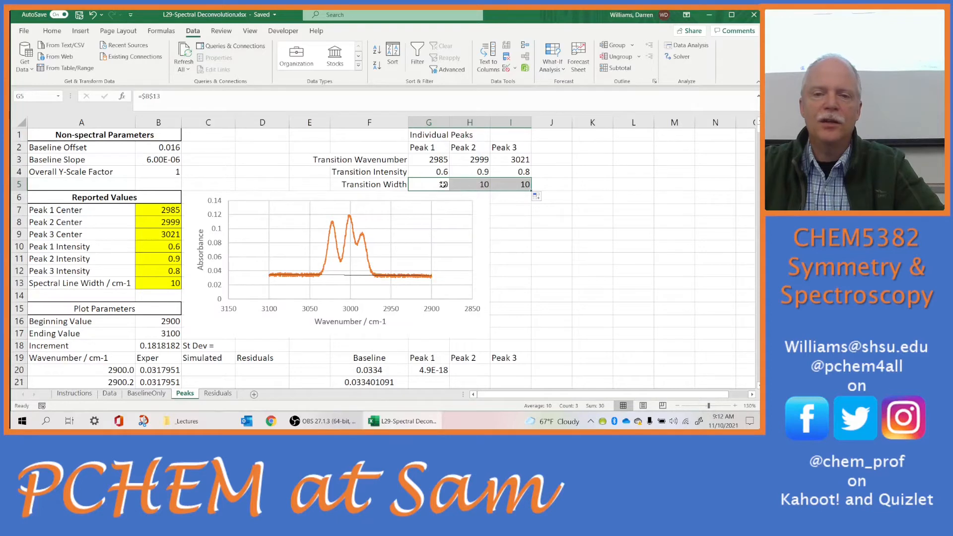
- Examine the Peak 1 formula in G20 against the individual peak parameters above the chart
scroll(449, 223, "down", 2)
left_click(439, 294)
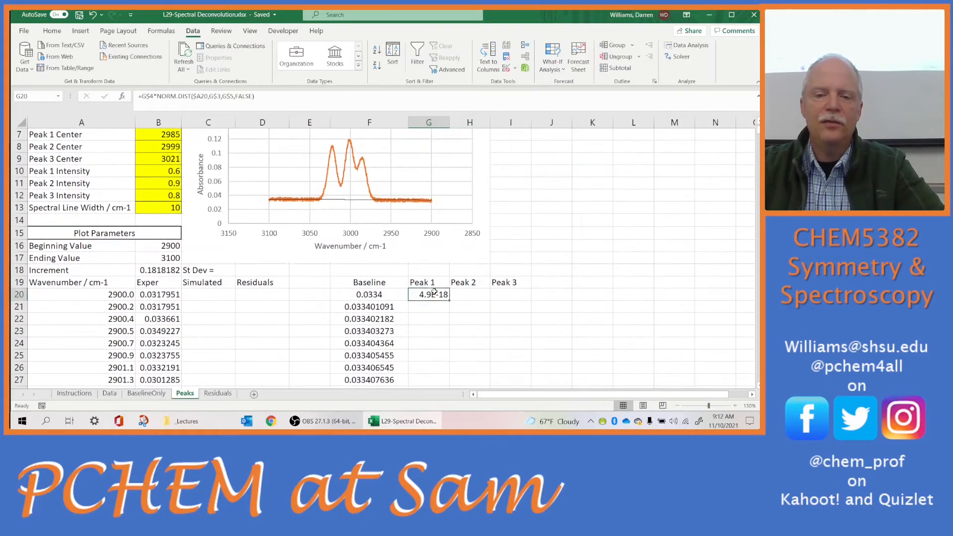
scroll(442, 294, "up", 2)
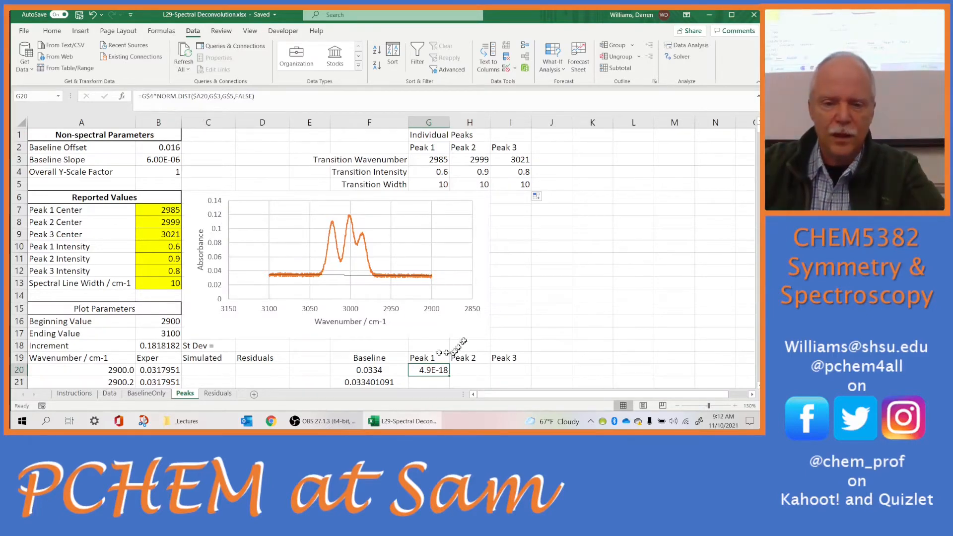
scroll(463, 341, "down", 4)
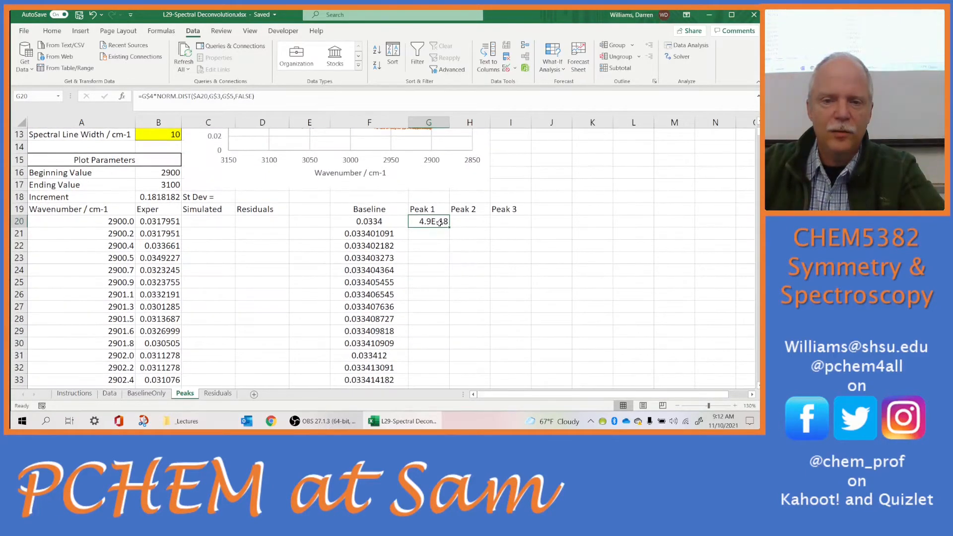
double_click(440, 222)
key("Escape")
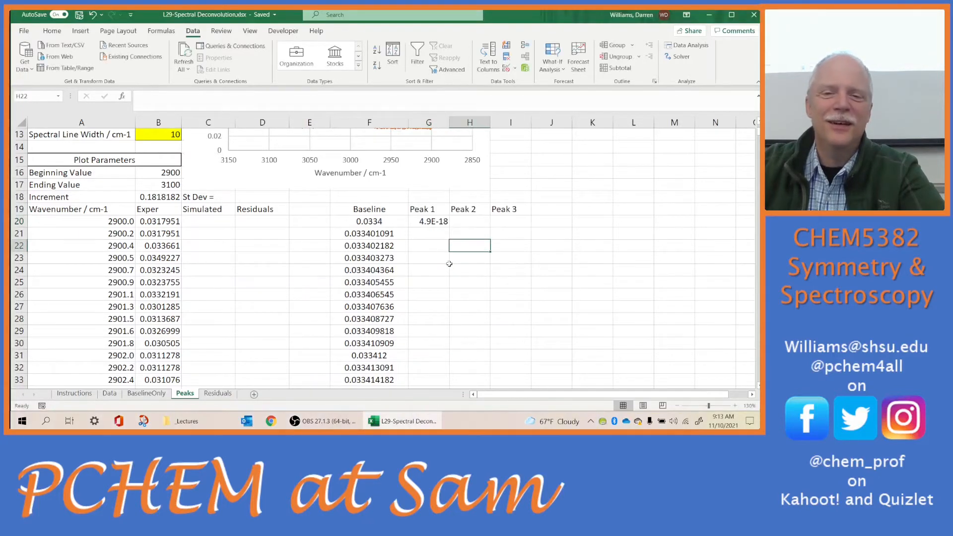
- Enlarge the sheet and examine the x, mean and standard_dev arguments of the NORM.DIST formula in G20
left_click(440, 221)
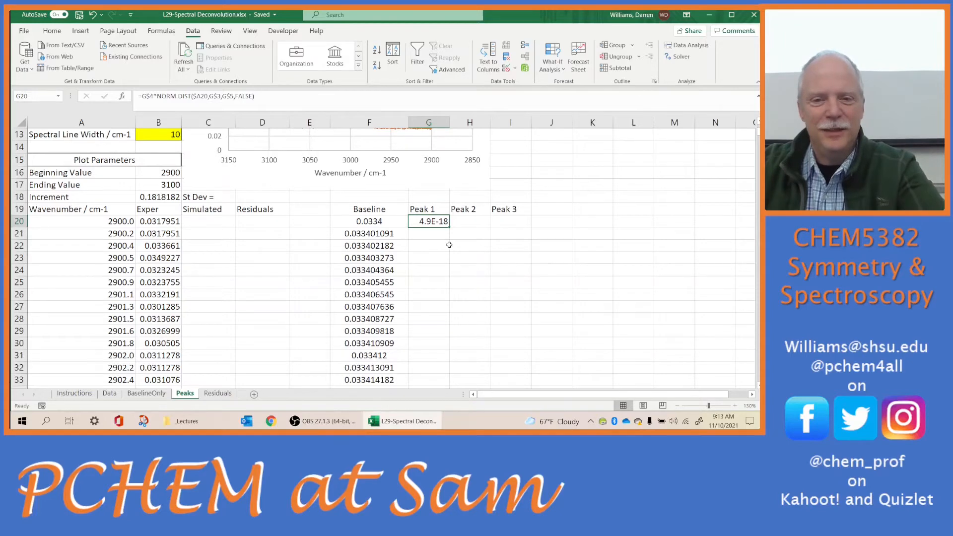
scroll(449, 245, "down", 1)
scroll(441, 238, "up", 4)
scroll(449, 244, "up", 3, "ctrl")
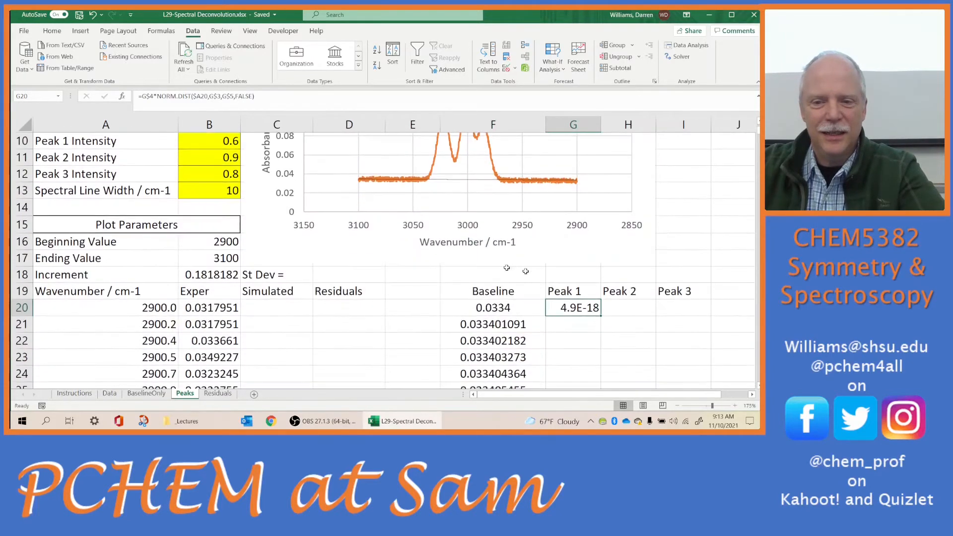
double_click(572, 308)
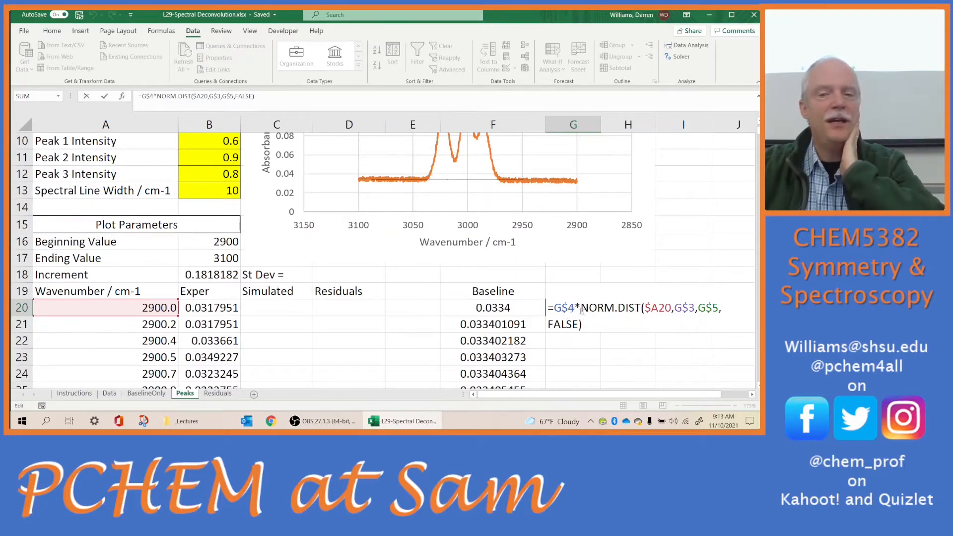
left_click(658, 307)
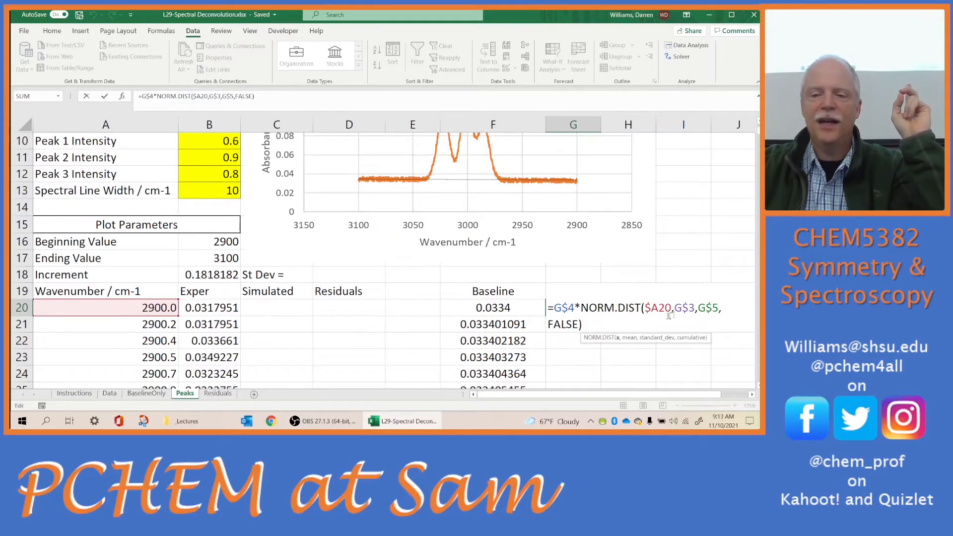
left_click(690, 306)
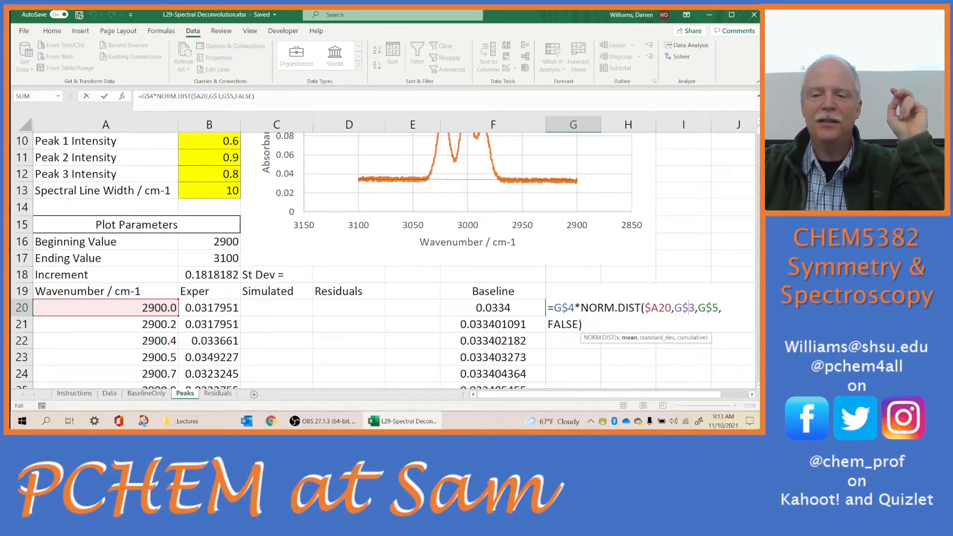
left_click(706, 307)
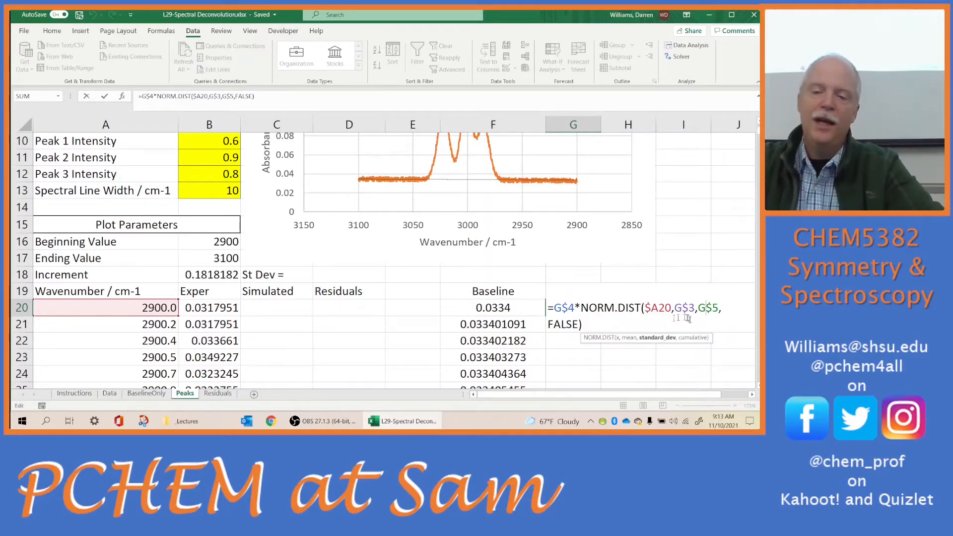
left_click(583, 324)
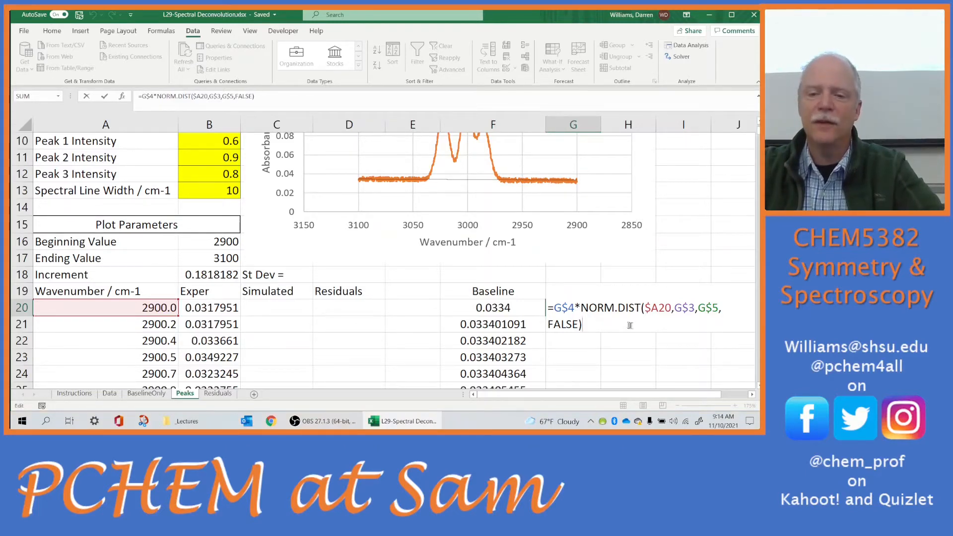
key("Return")
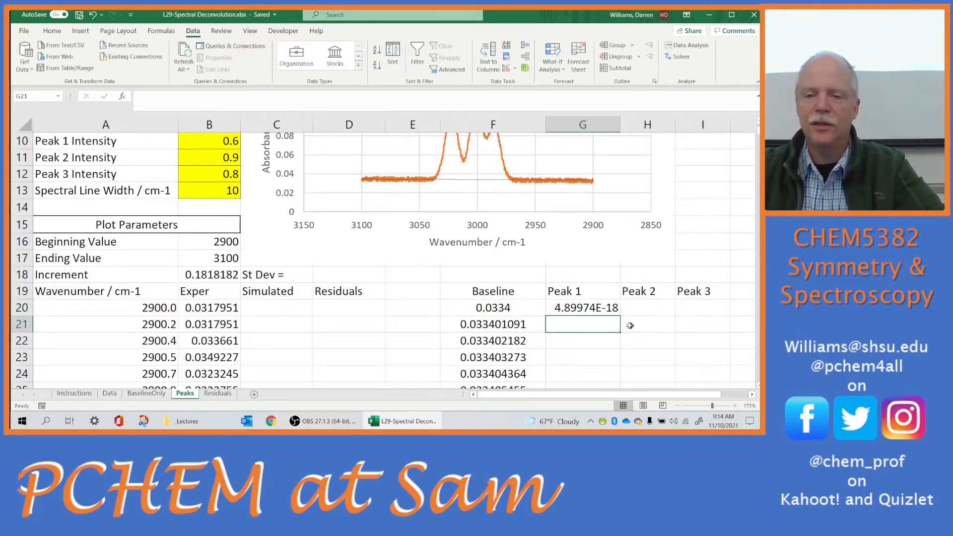
- Return to the 130% view, check which Peak 1 parameter cells the G20 formula references, and reselect G20
scroll(615, 308, "up", 3)
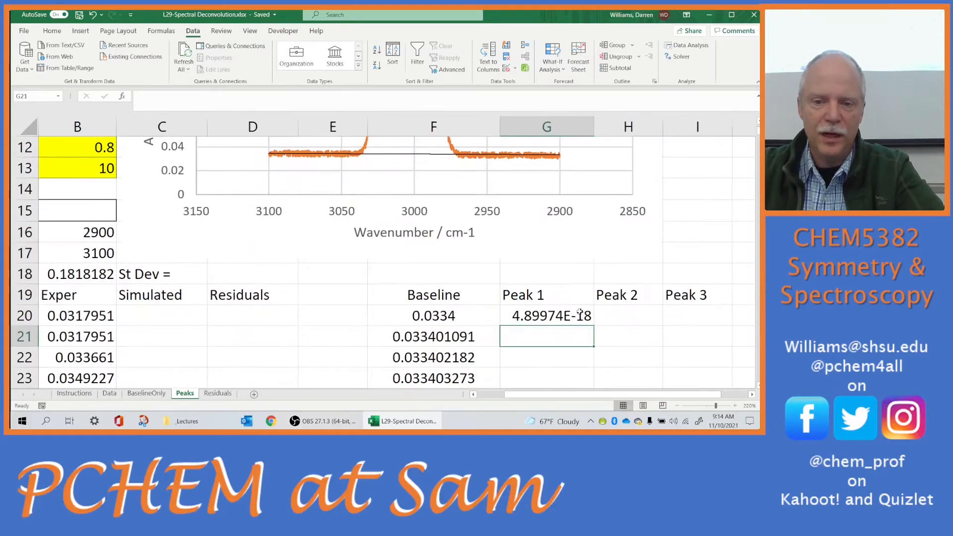
scroll(583, 312, "down", 4)
scroll(580, 311, "down", 2)
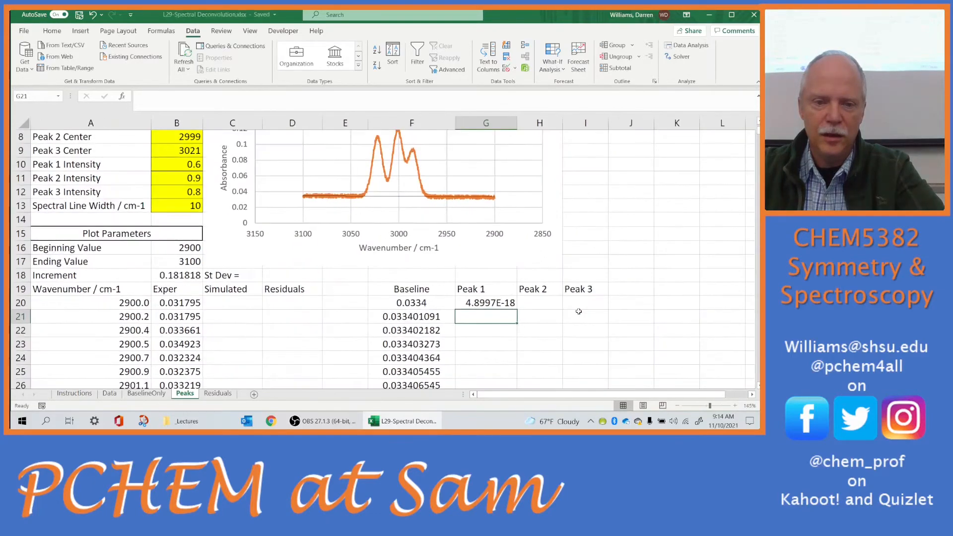
scroll(579, 311, "down", 1)
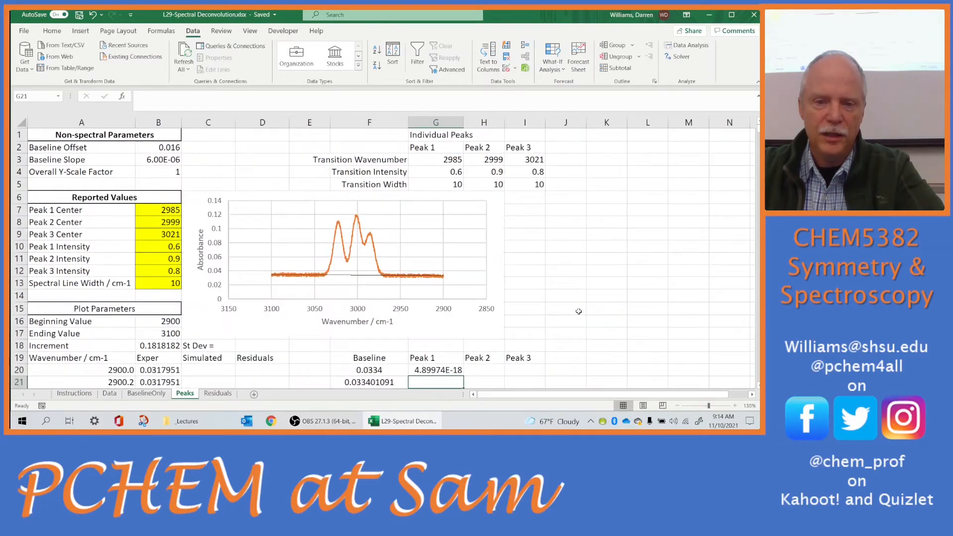
double_click(441, 371)
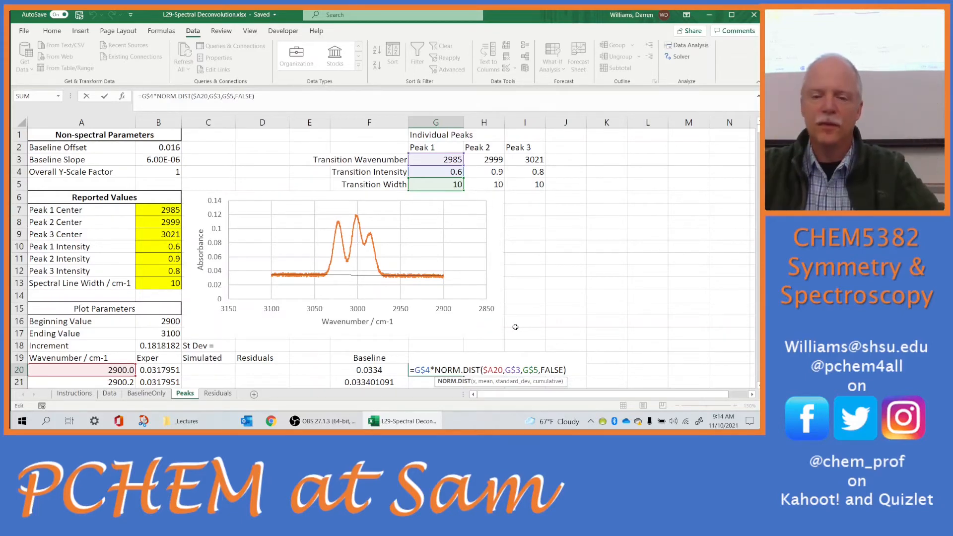
key("Return")
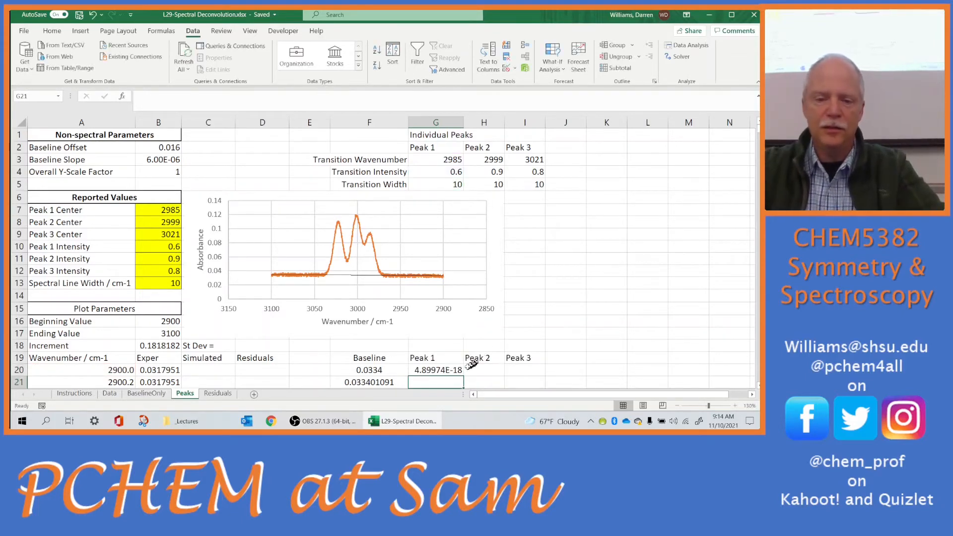
key("Up")
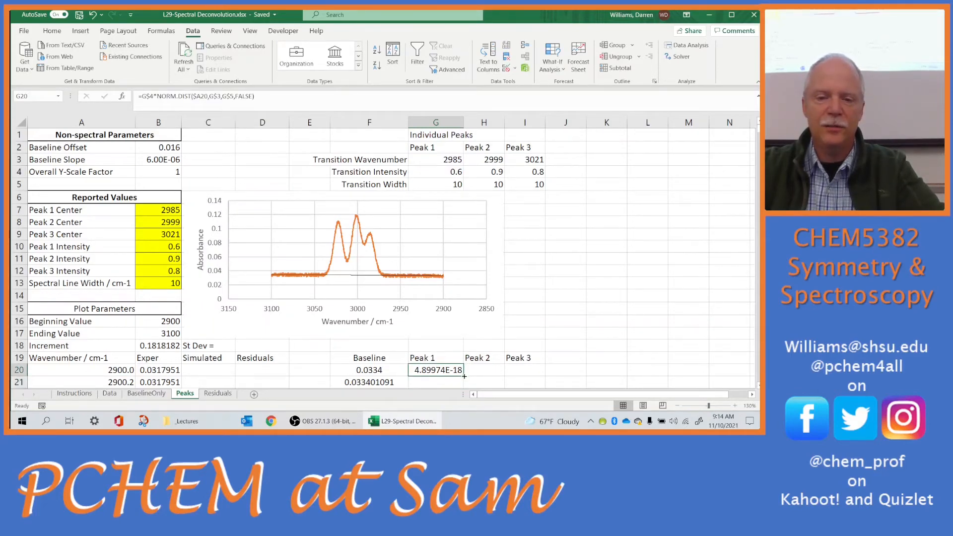
- Fill the Peak 1 formula in G20 down its column and set the Spectral Line Width in B13 to 5
double_click(464, 376)
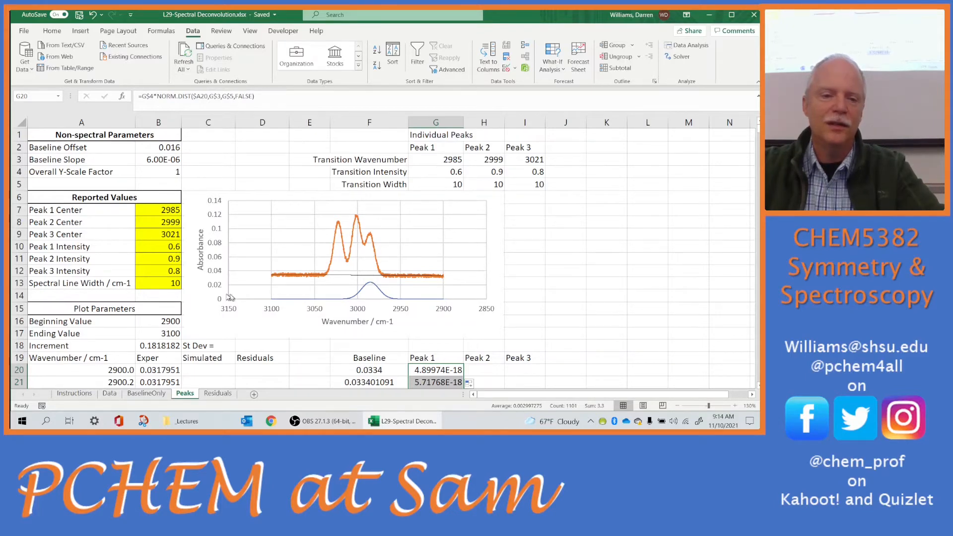
left_click(173, 285)
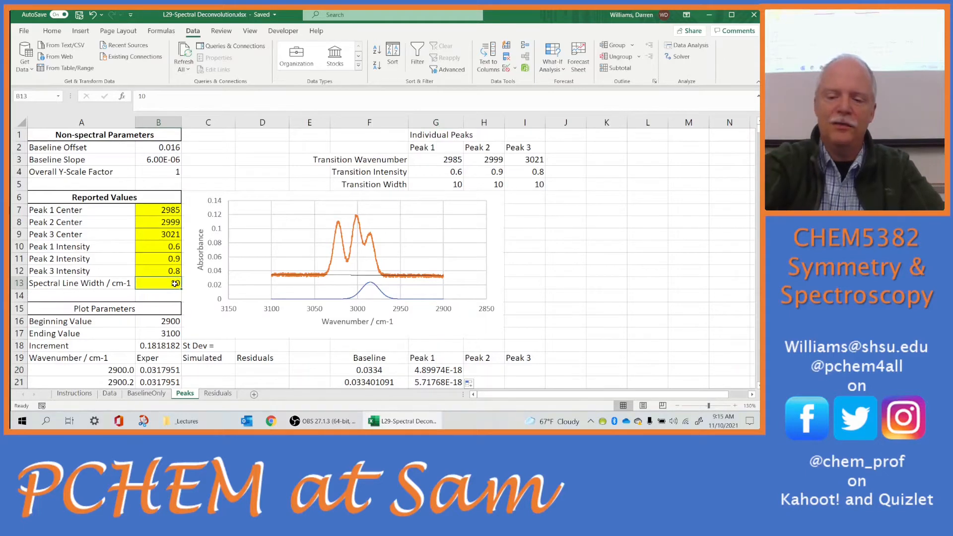
type("5")
key("Return")
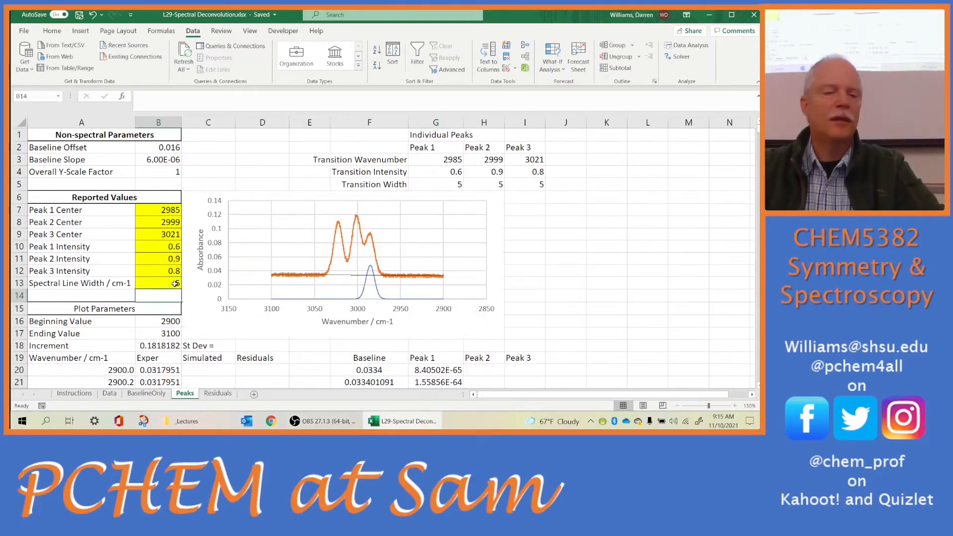
- Try a Peak 1 Intensity of 0.5 in B10 and set it back to 0.6
left_click(164, 259)
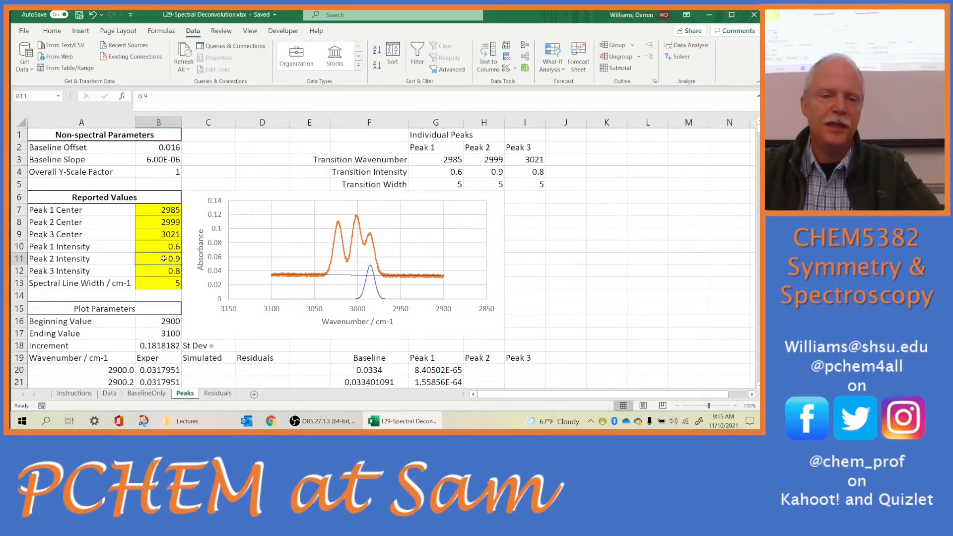
left_click(174, 248)
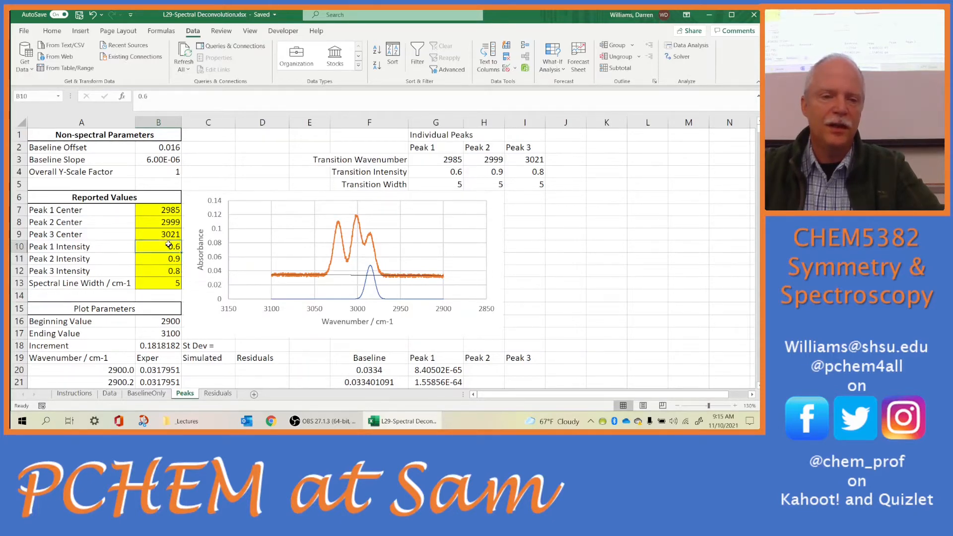
type(".5")
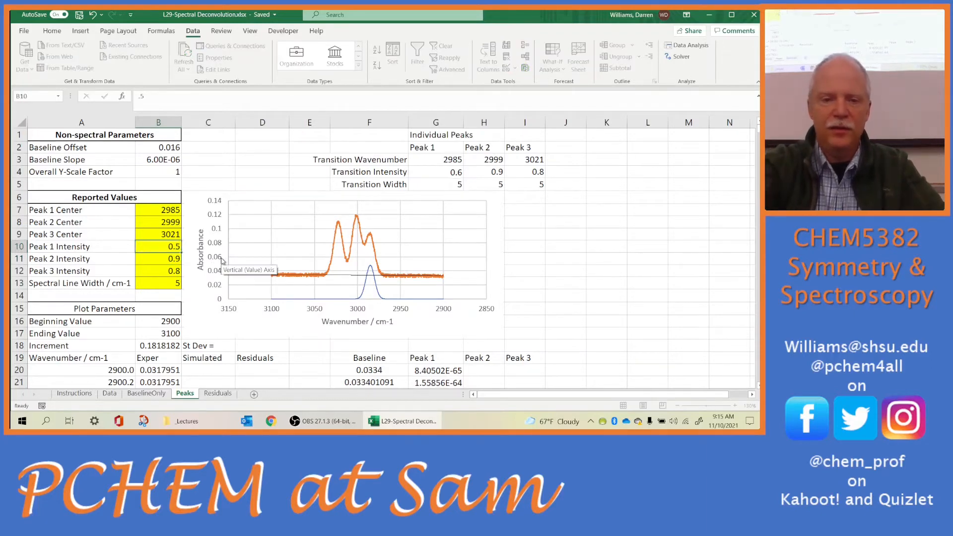
key("Return")
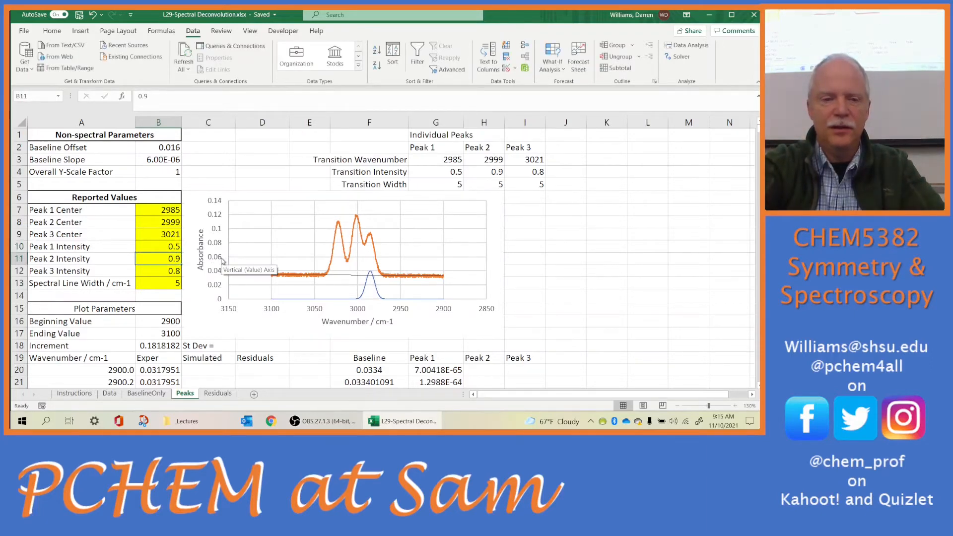
key("Up")
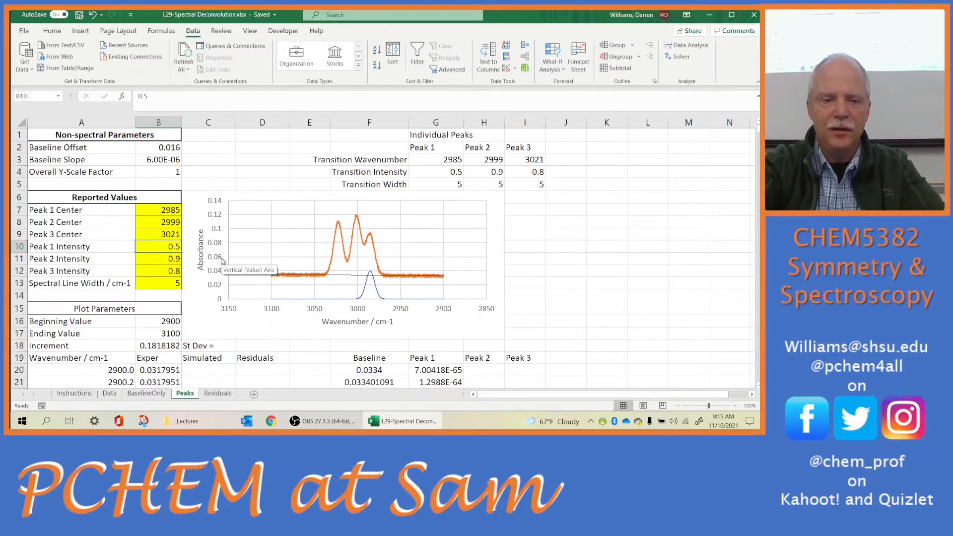
type(".6")
key("Return")
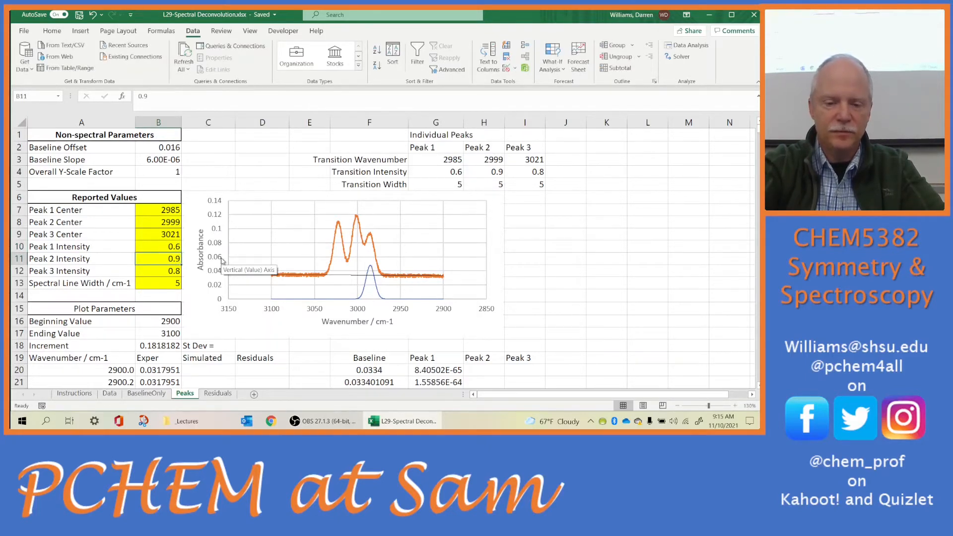
- Try Peak 1 Center values of 2986 and 2990 in B7, and undo both changes
key("Up")
key("Up")
key("Up")
key("Up")
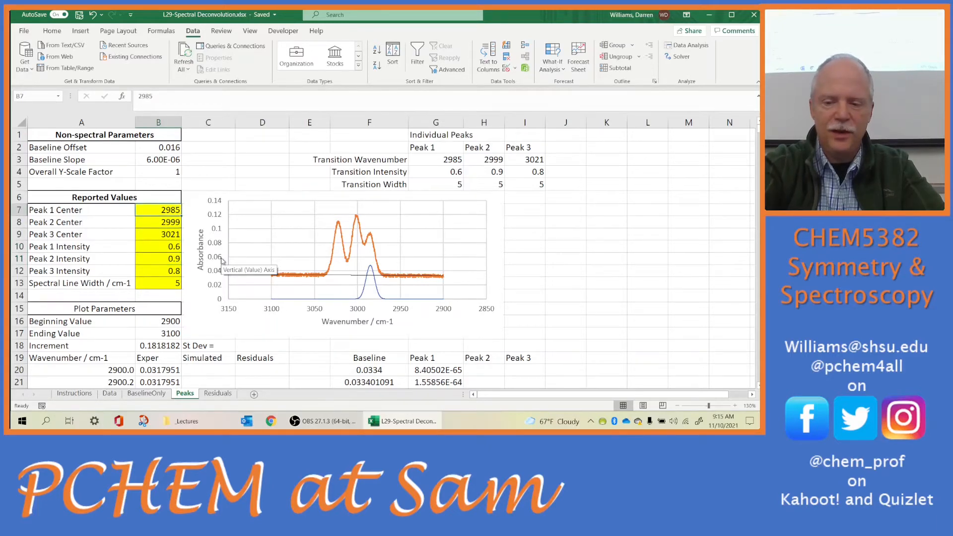
type("2986")
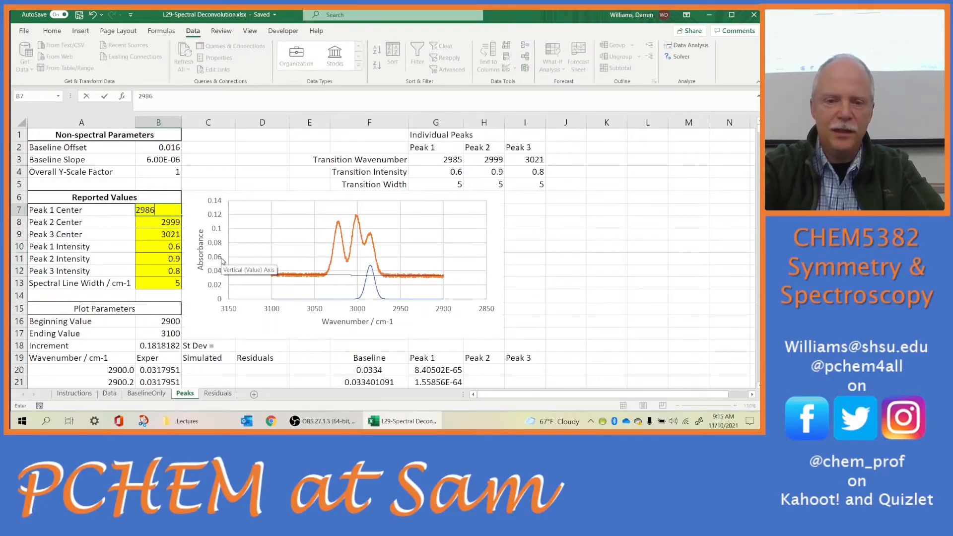
key("Return")
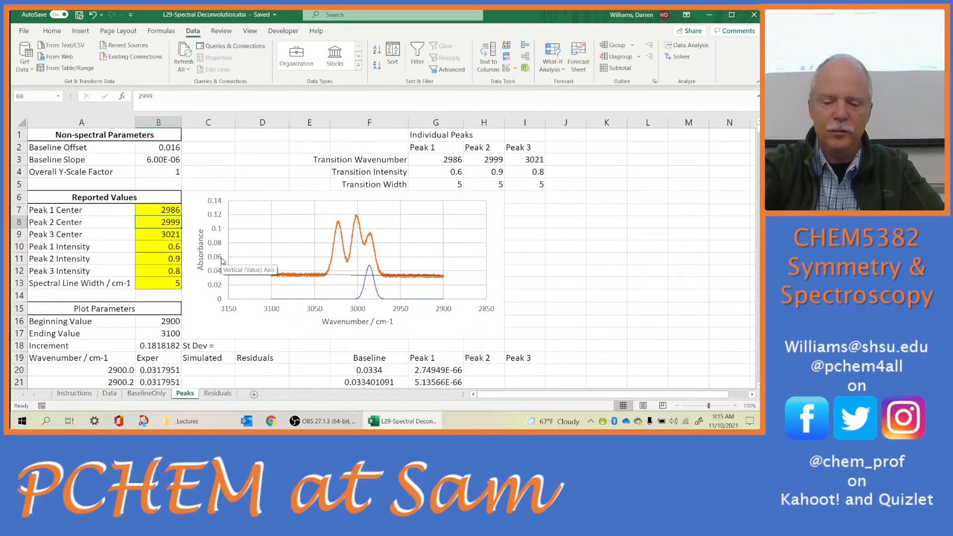
key("Up")
type("2")
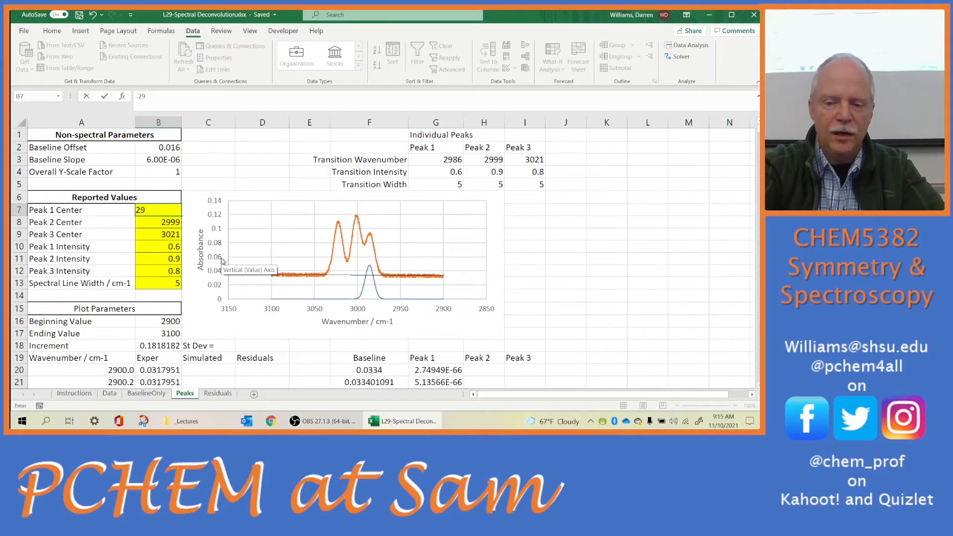
key("Return")
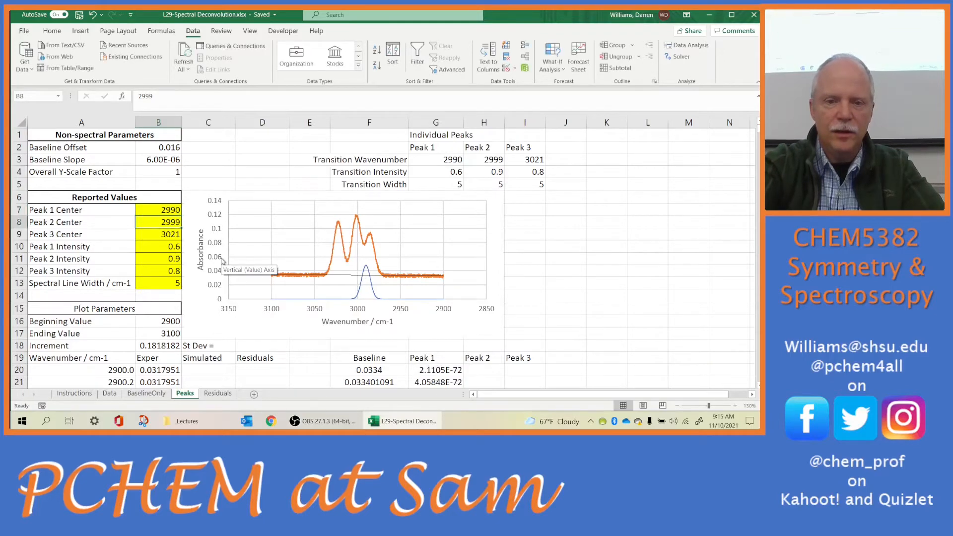
key("ctrl+z")
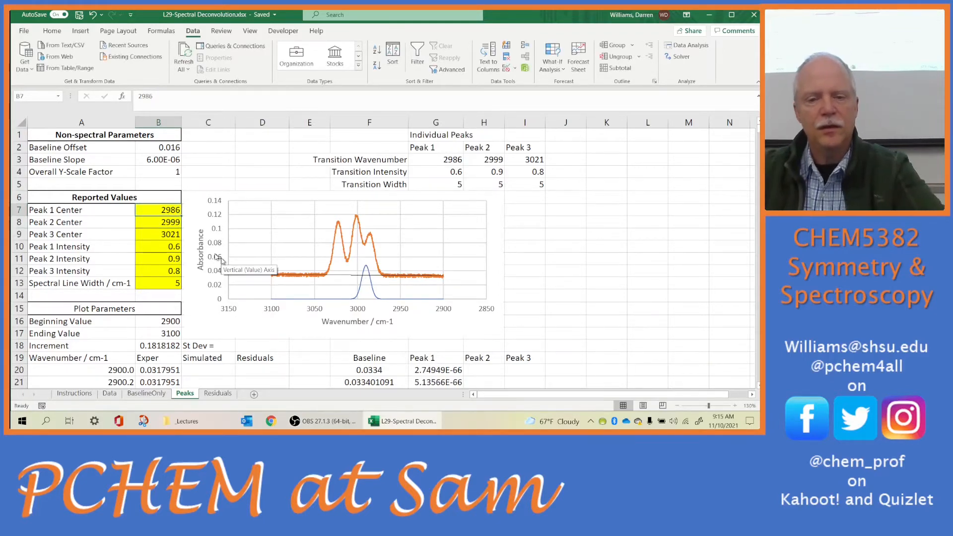
key("ctrl+z")
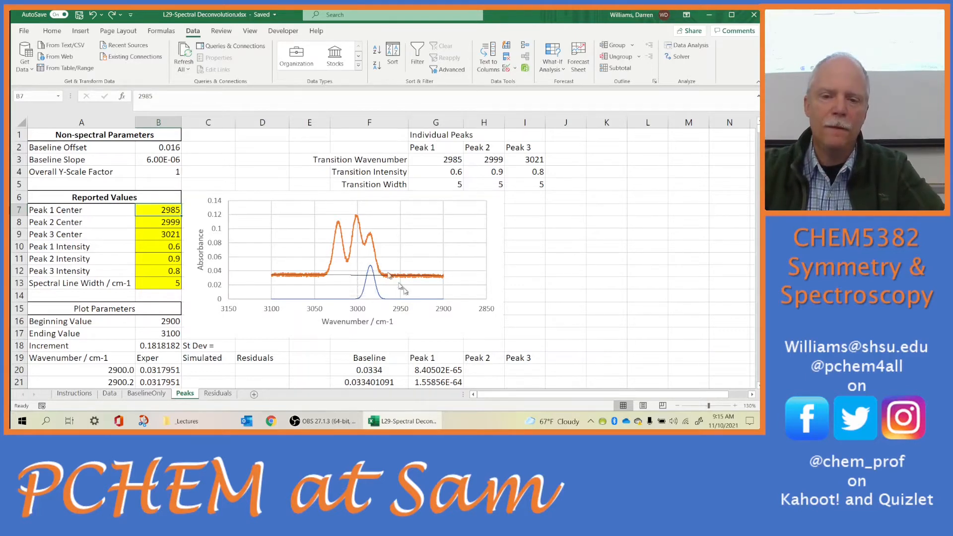
- Examine the absolute and relative cell references in the Peak 1 NORM.DIST formula in G20
left_click(457, 370)
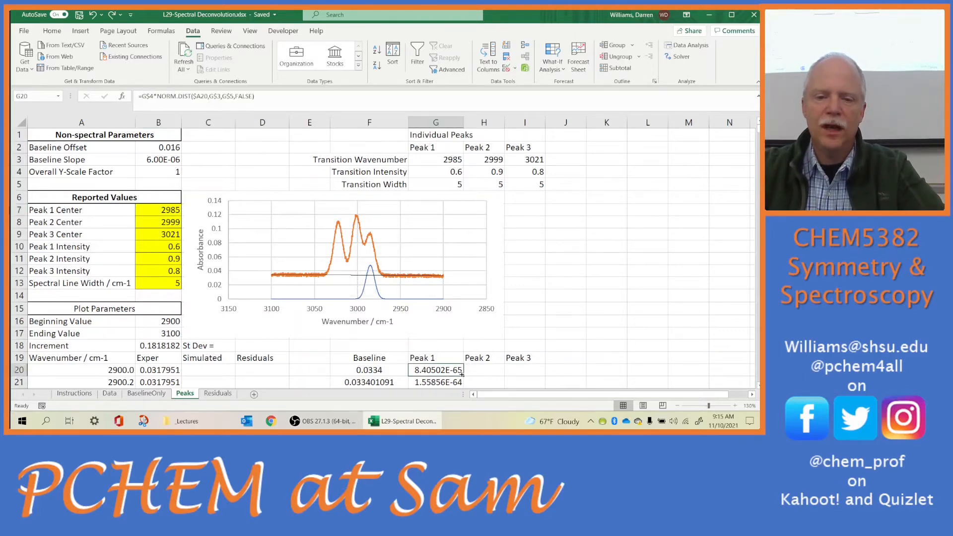
double_click(451, 370)
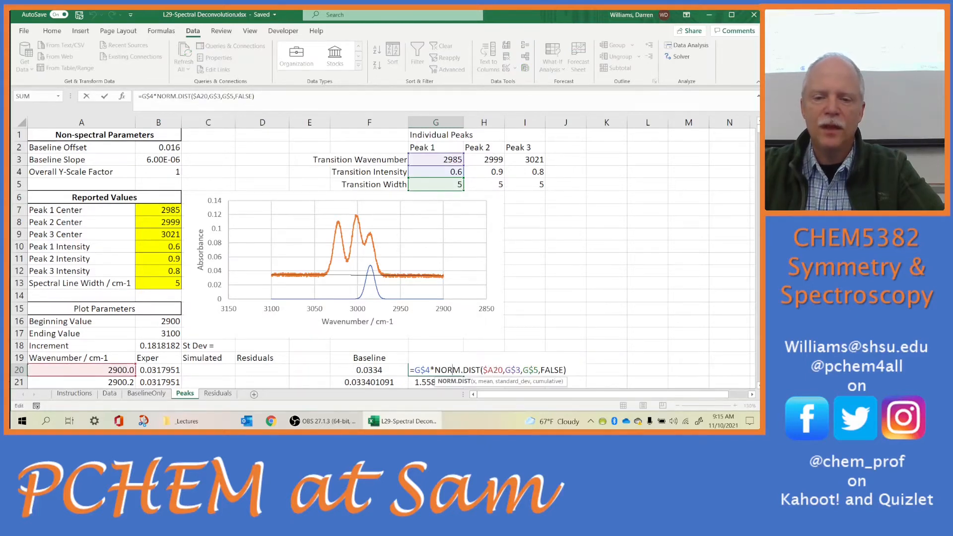
left_click(493, 369)
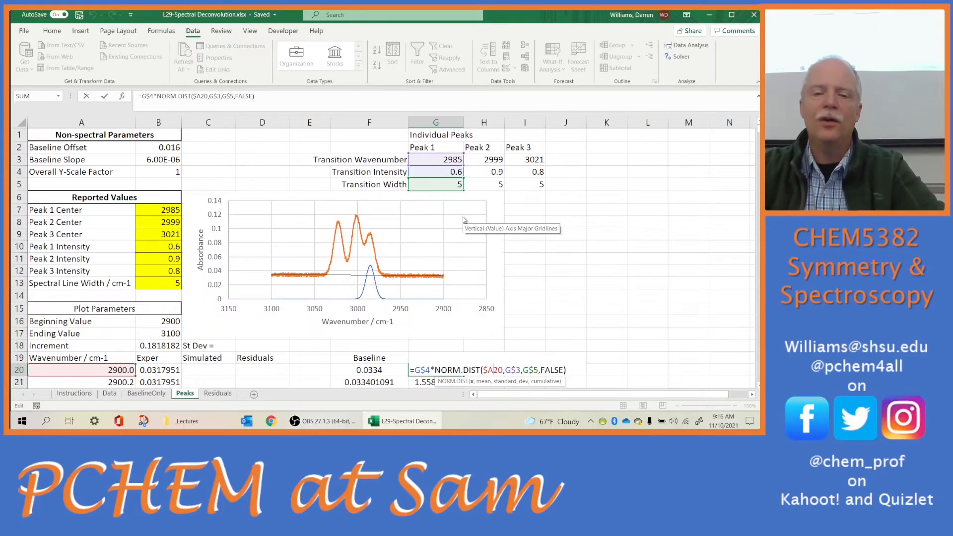
key("Return")
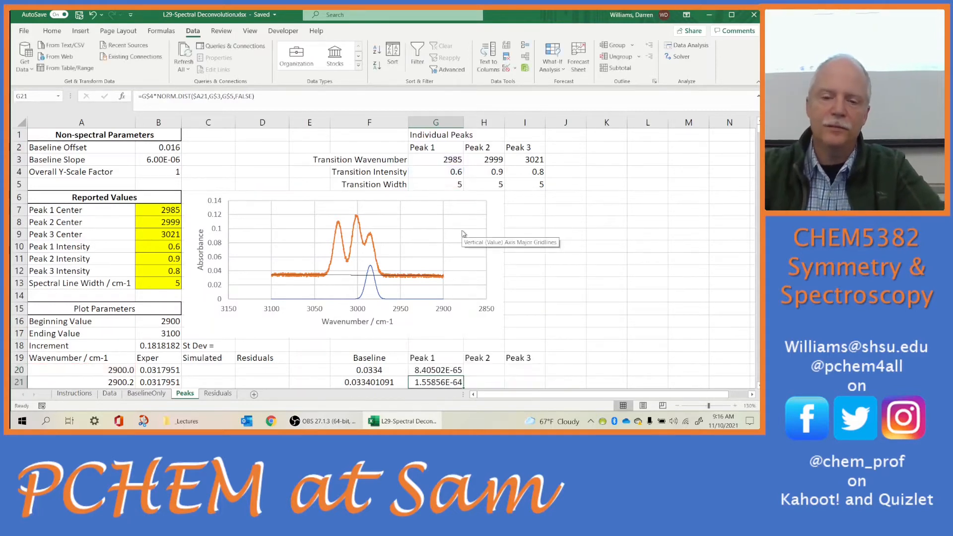
- Copy the Peak 1 formula from G20 across to H20 and I20, and check the cell references in H20
left_click(456, 371)
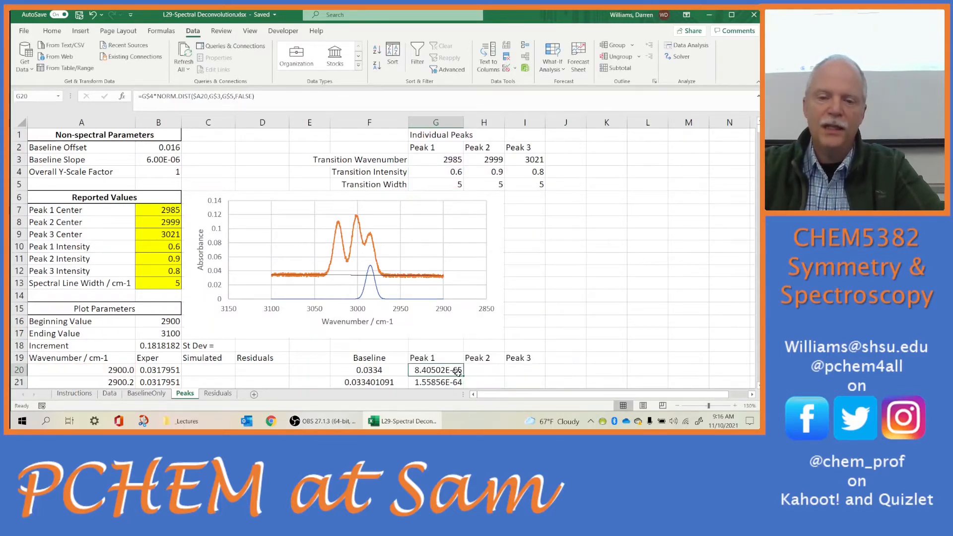
left_click_drag(462, 376, 538, 378)
left_click(499, 372)
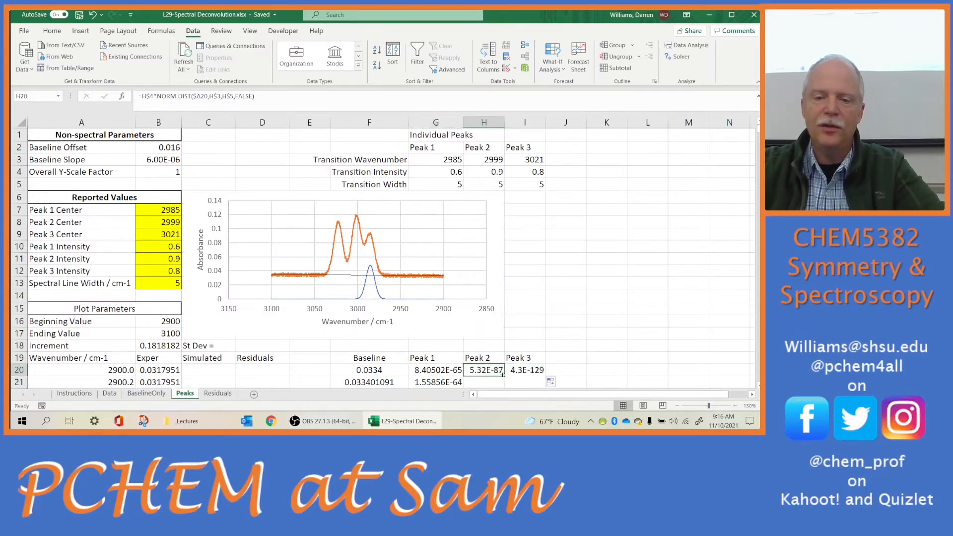
double_click(499, 371)
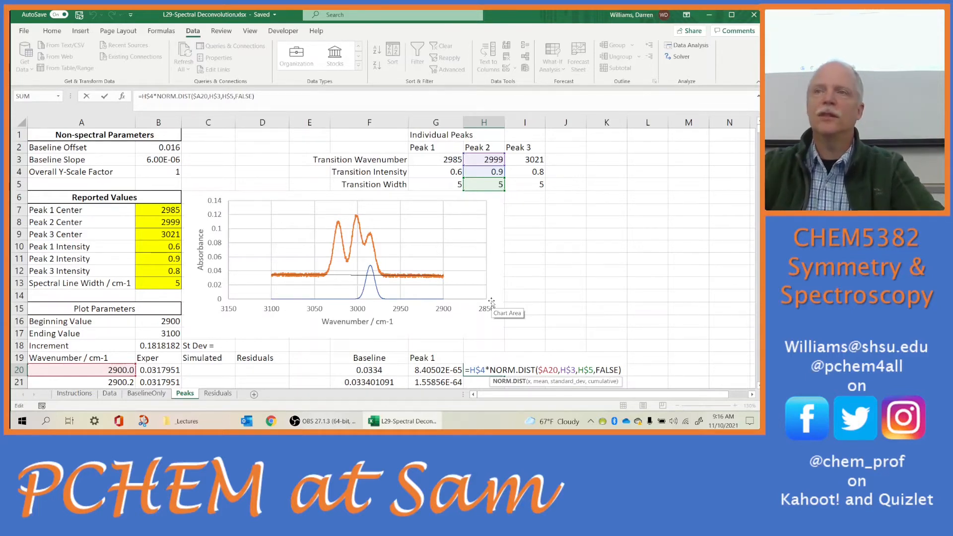
scroll(505, 290, "down", 1)
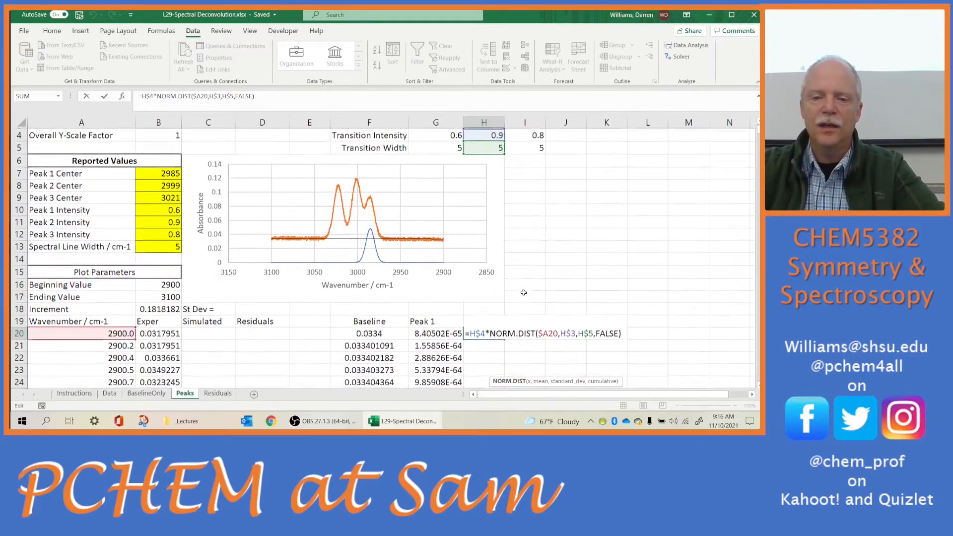
key("Return")
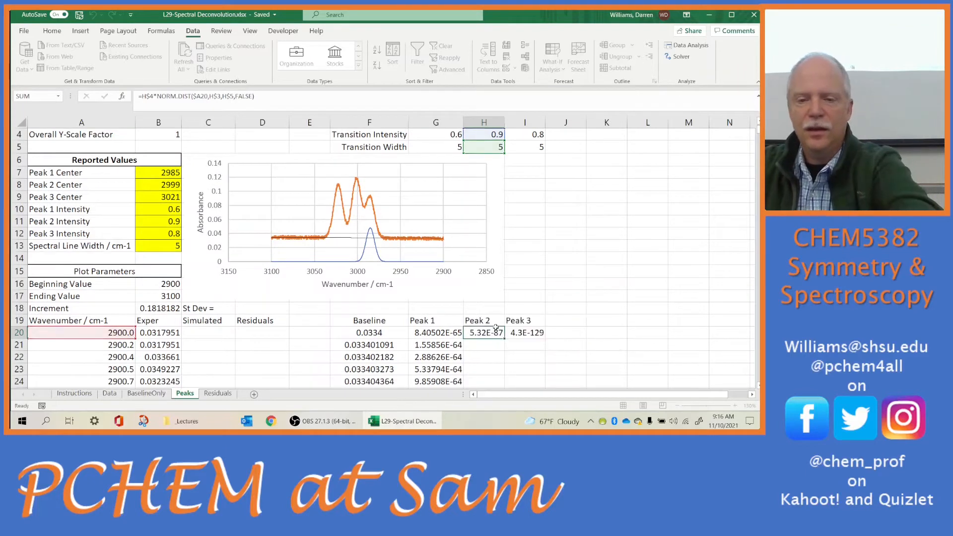
- Fill the Peak 2 formula in H20 down its column and check which cells the H21 formula references
left_click(503, 329)
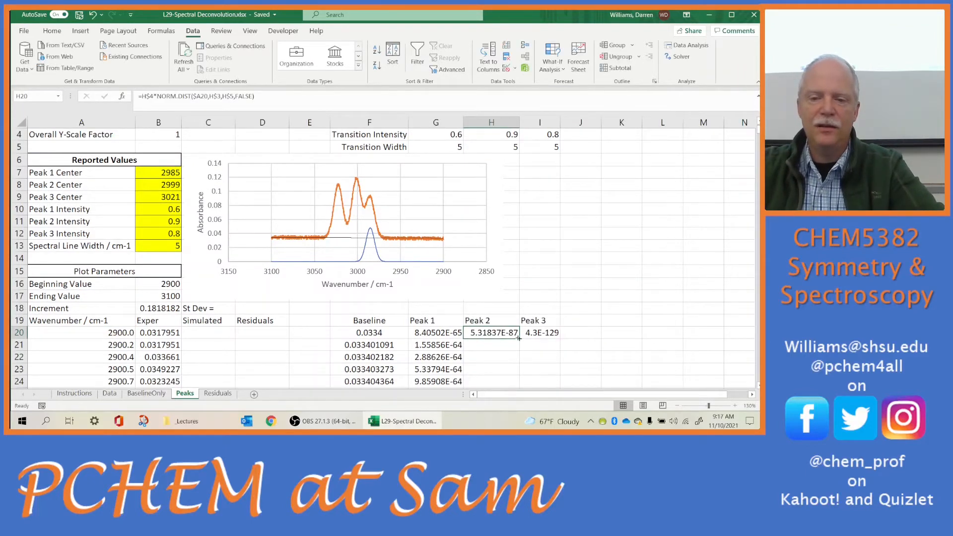
double_click(520, 339)
double_click(506, 342)
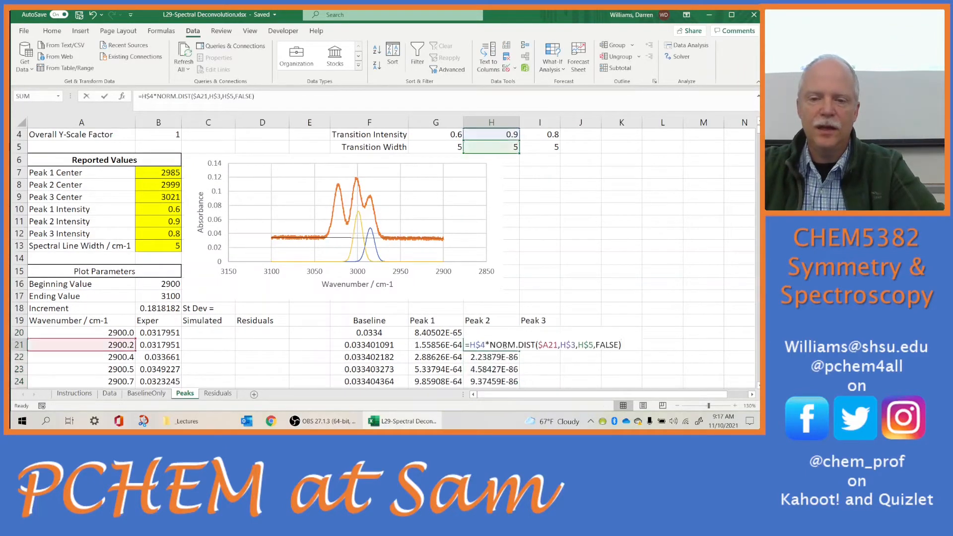
scroll(522, 318, "up", 1)
scroll(524, 301, "down", 1)
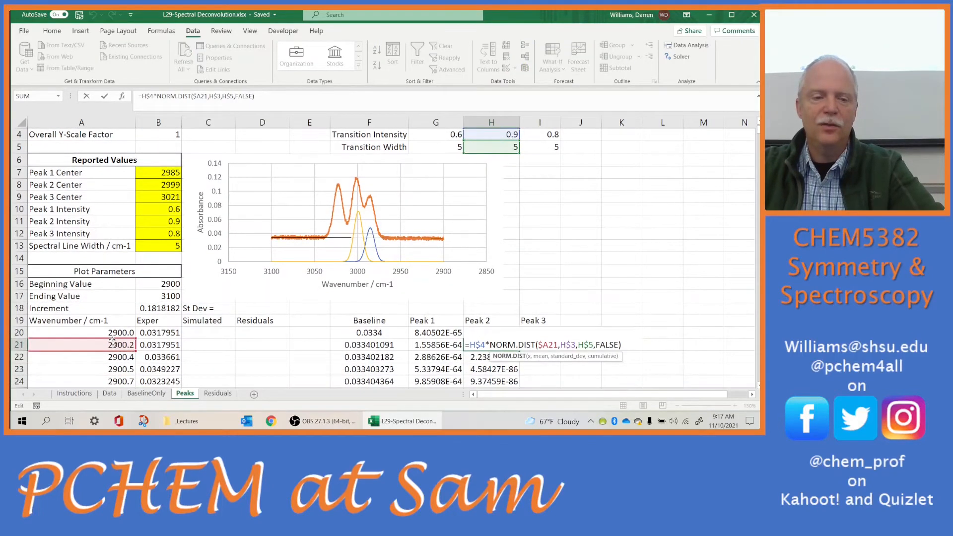
scroll(437, 233, "up", 1)
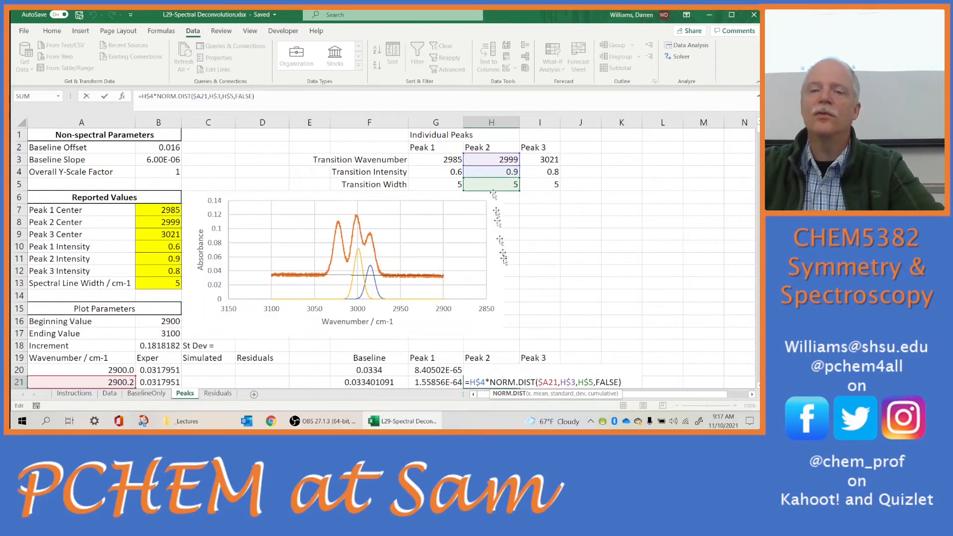
scroll(501, 268, "down", 1)
key("Return")
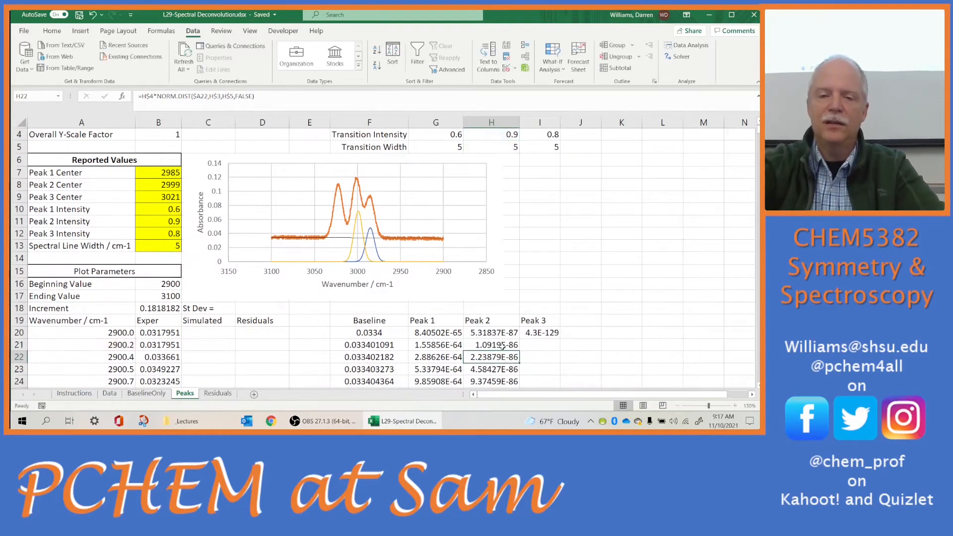
- Fill the Peak 3 formula in I20 down its column
left_click(530, 336)
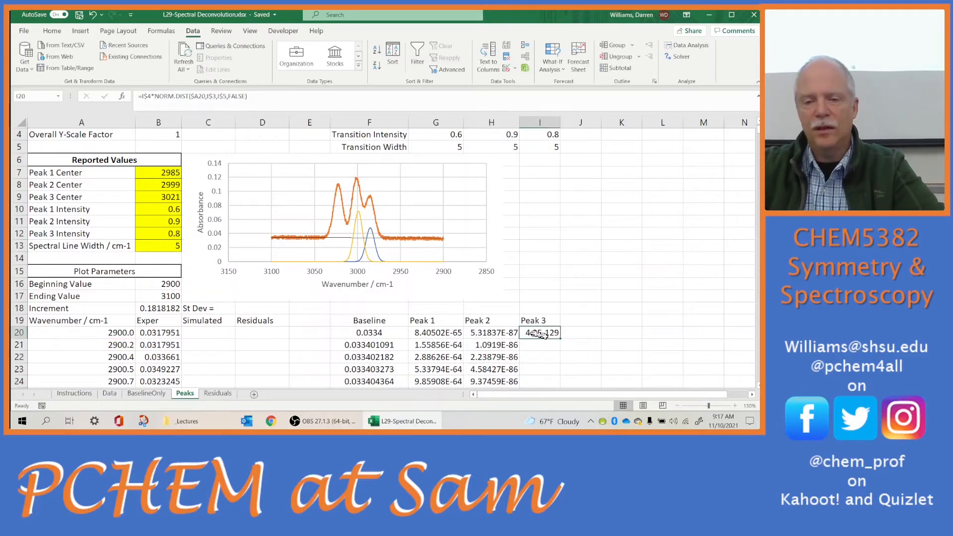
double_click(562, 338)
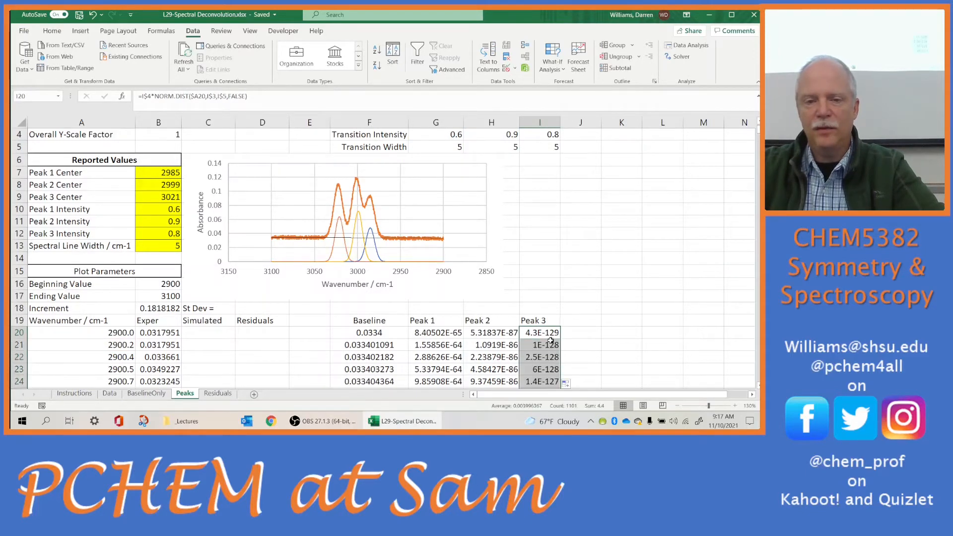
scroll(550, 341, "up", 1)
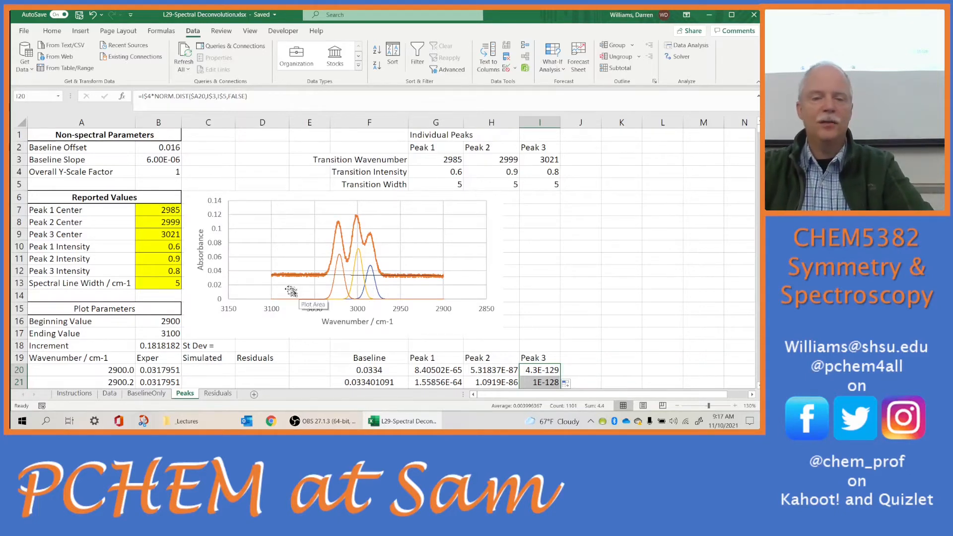
- Switch to the Residuals sheet and examine the Simulated formula in C20
left_click(206, 370)
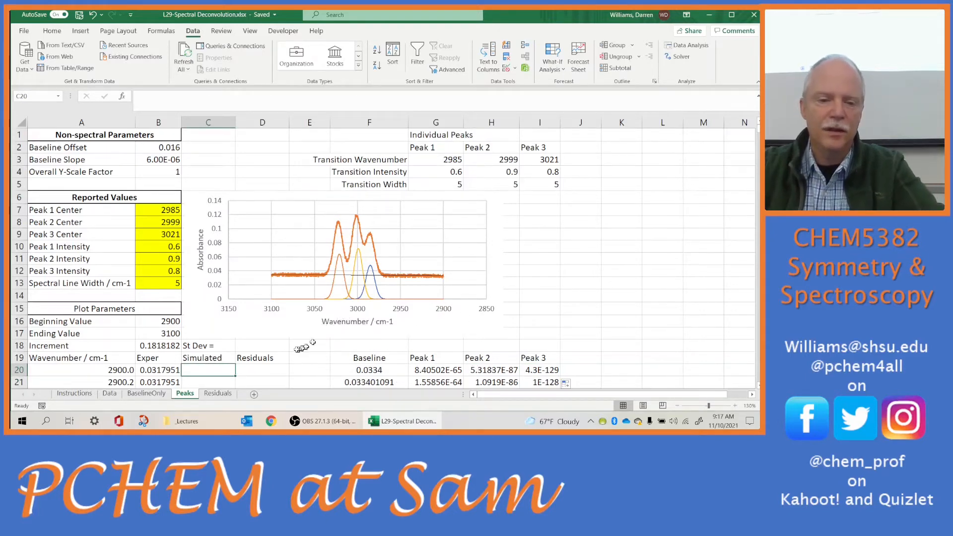
left_click(224, 394)
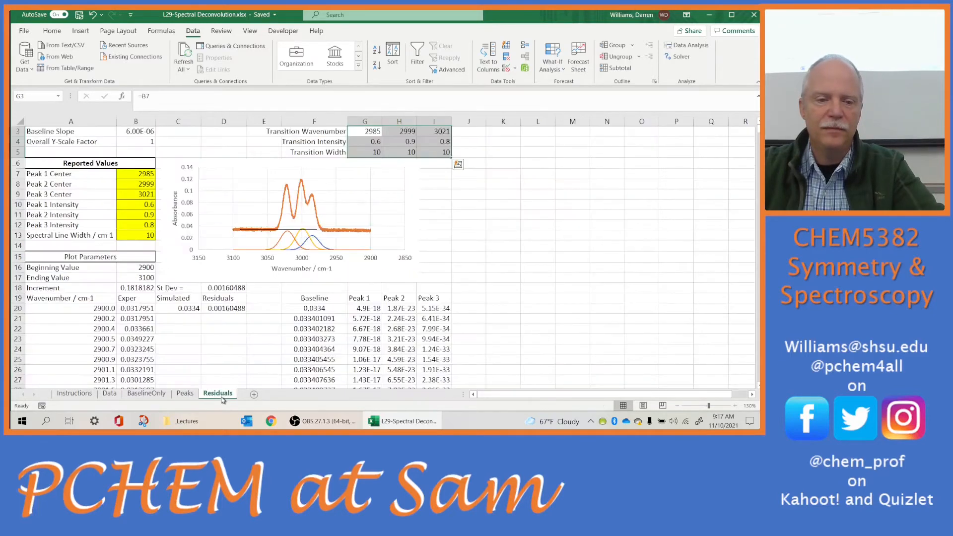
scroll(194, 320, "up", 1)
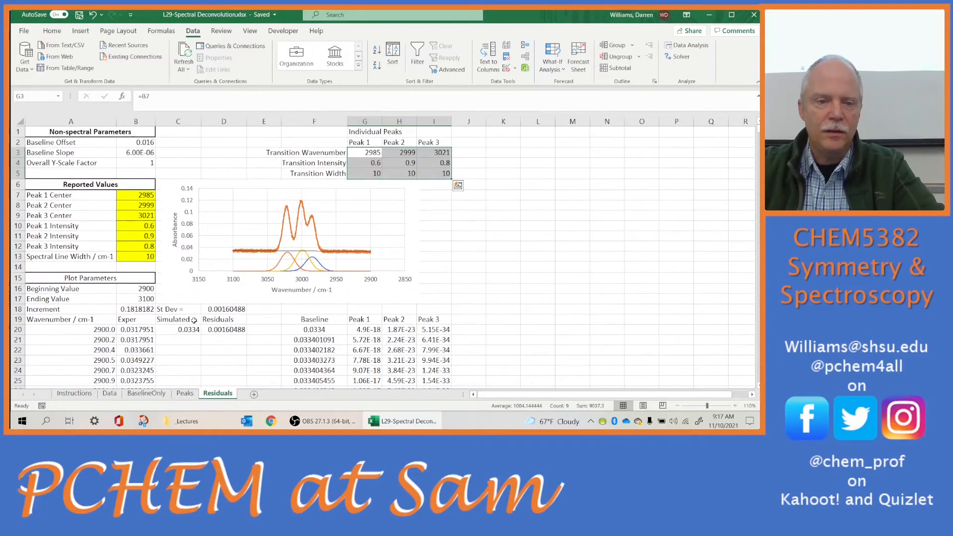
double_click(186, 330)
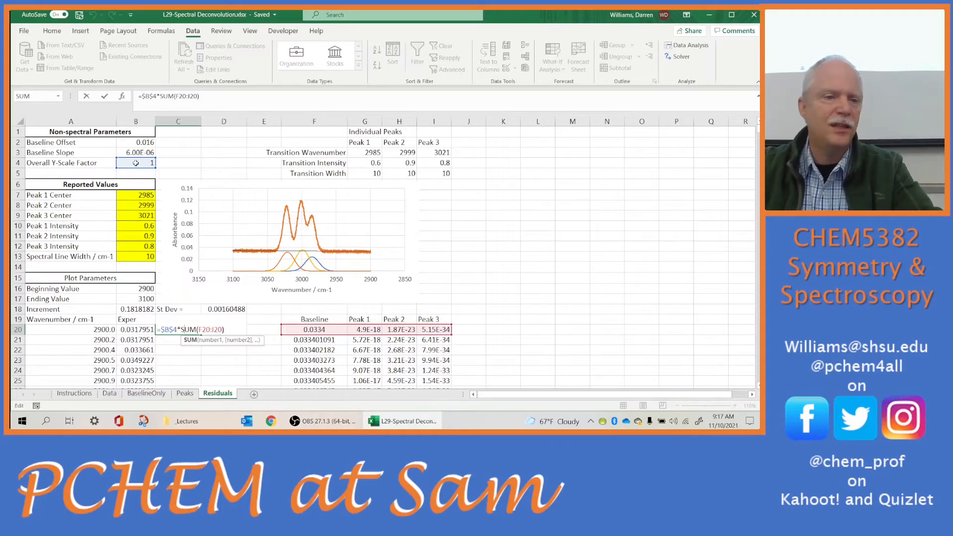
key("Escape")
key("Return")
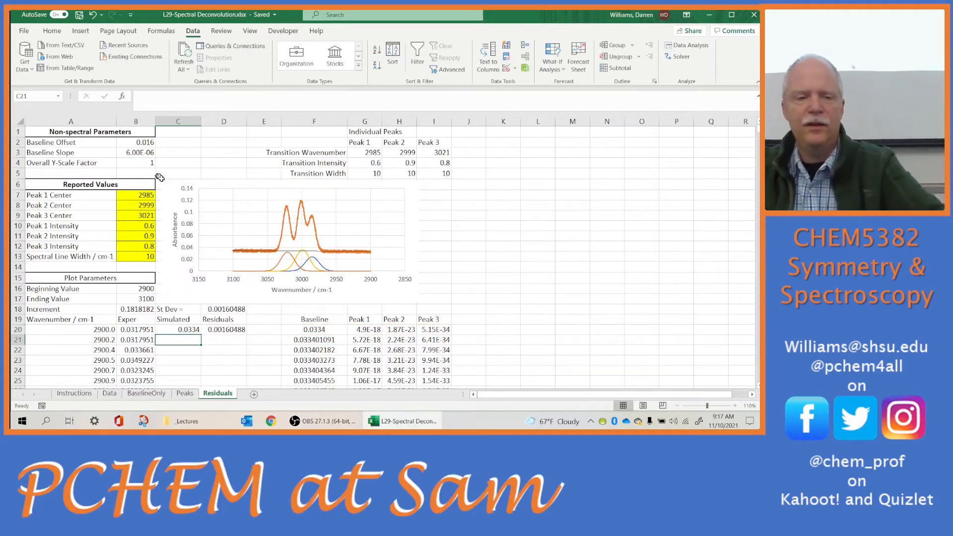
- Check the cell references in the Simulated formula in C20 and fill it down the whole column
double_click(188, 329)
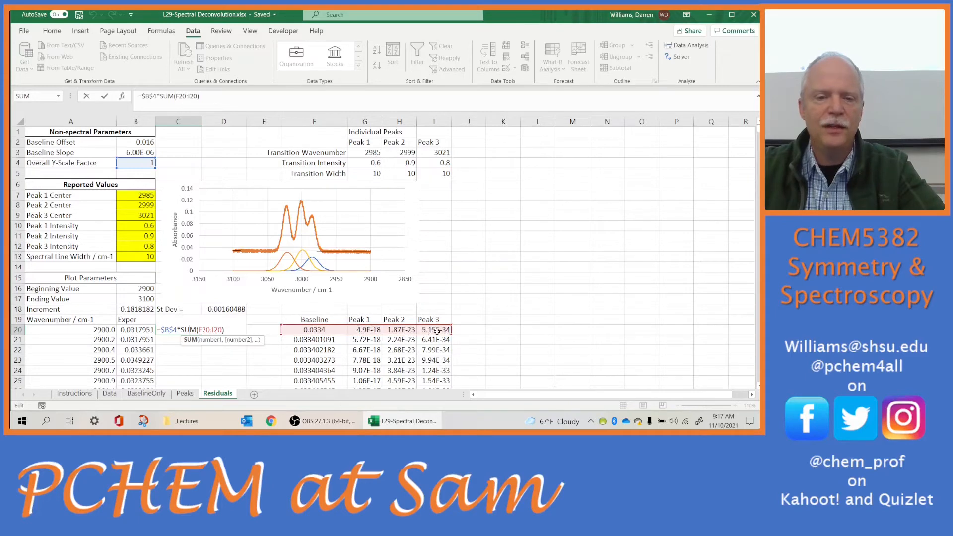
key("Return")
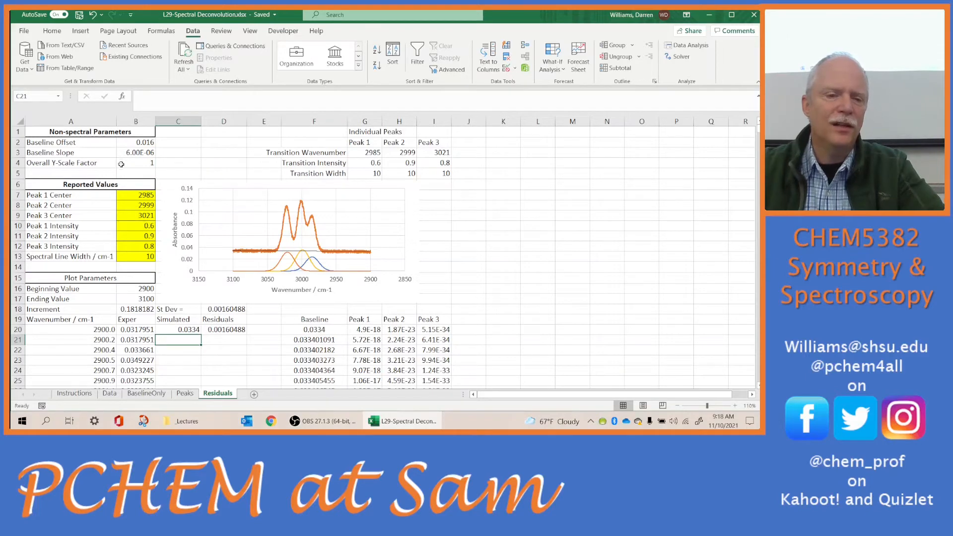
left_click(195, 330)
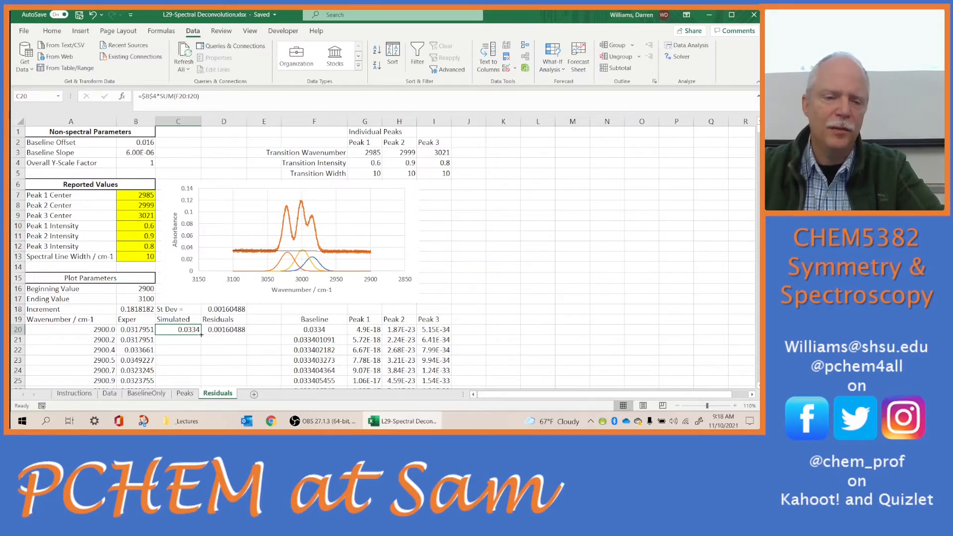
double_click(201, 335)
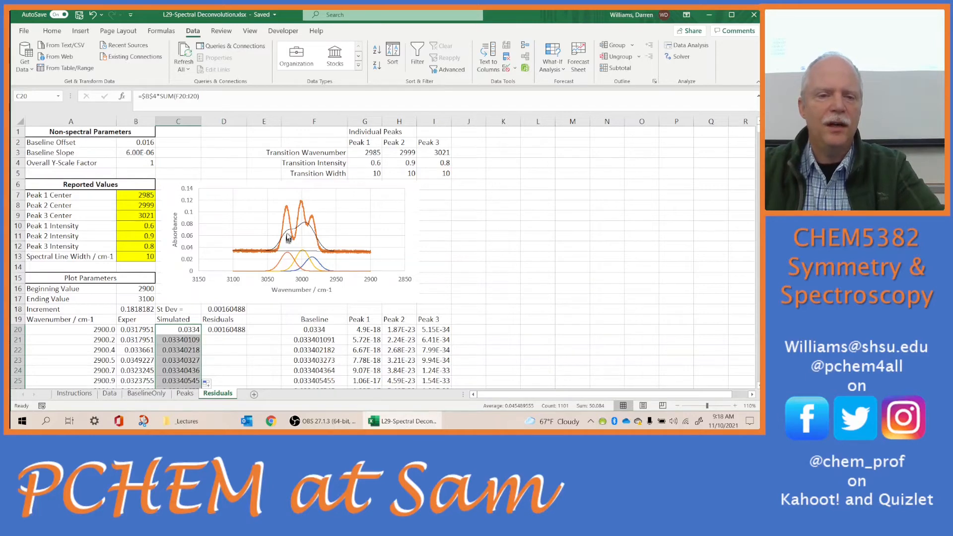
- Move the spectrum chart clear of the columns A to D, enlarge it, and check the source range of the Simulated curve
left_click(408, 201)
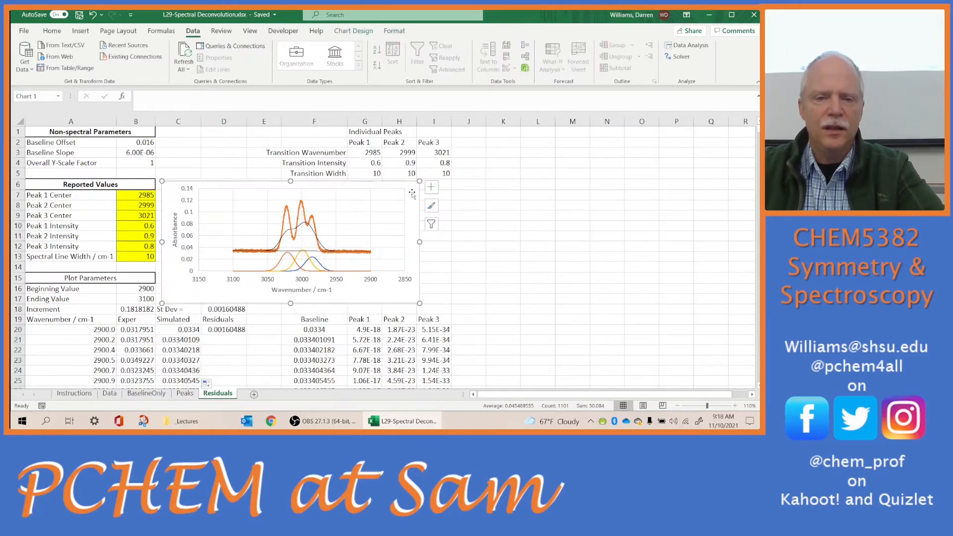
left_click_drag(412, 249, 531, 248)
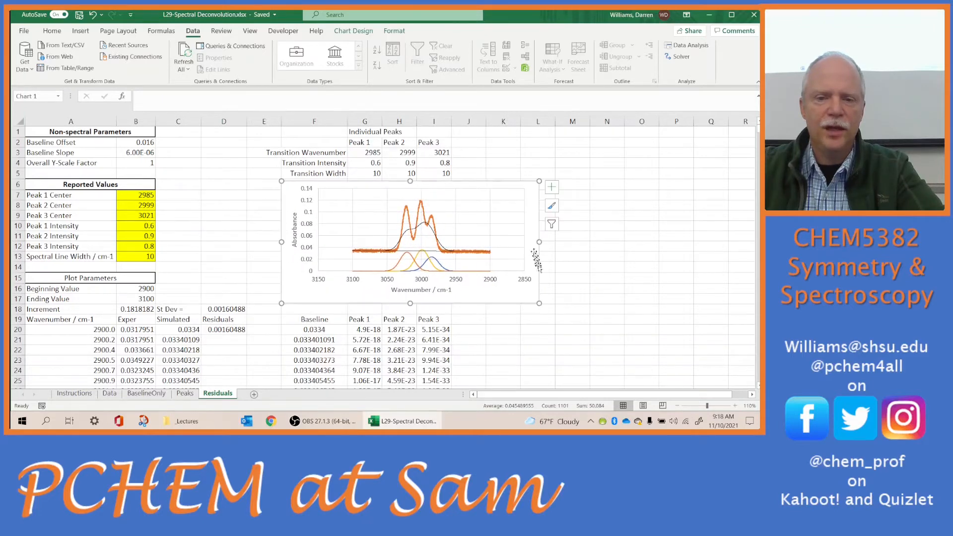
left_click_drag(540, 305, 633, 379)
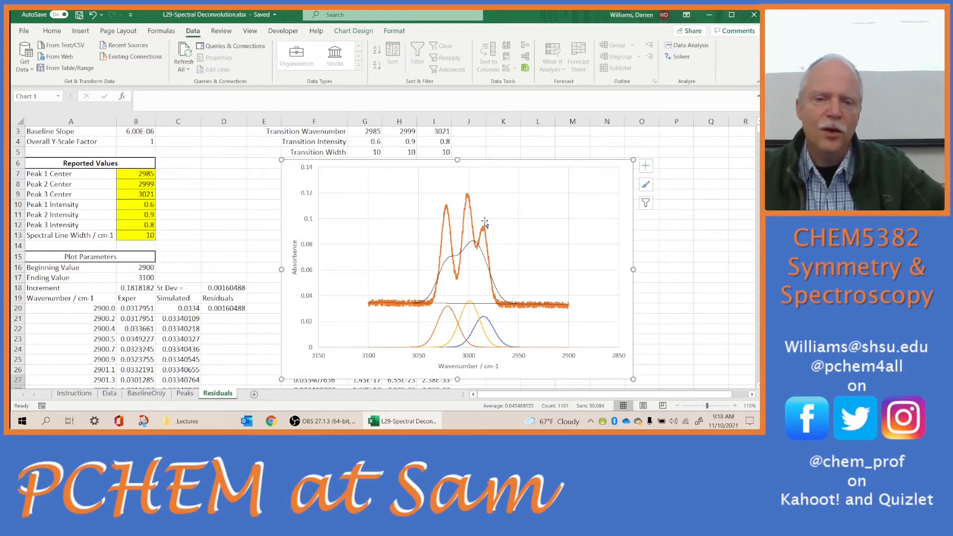
left_click(466, 245)
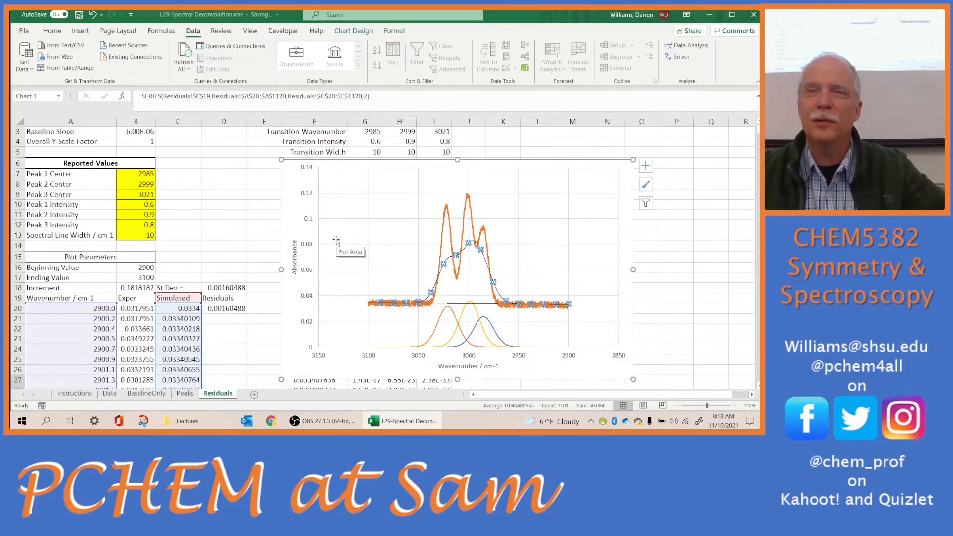
left_click(287, 208)
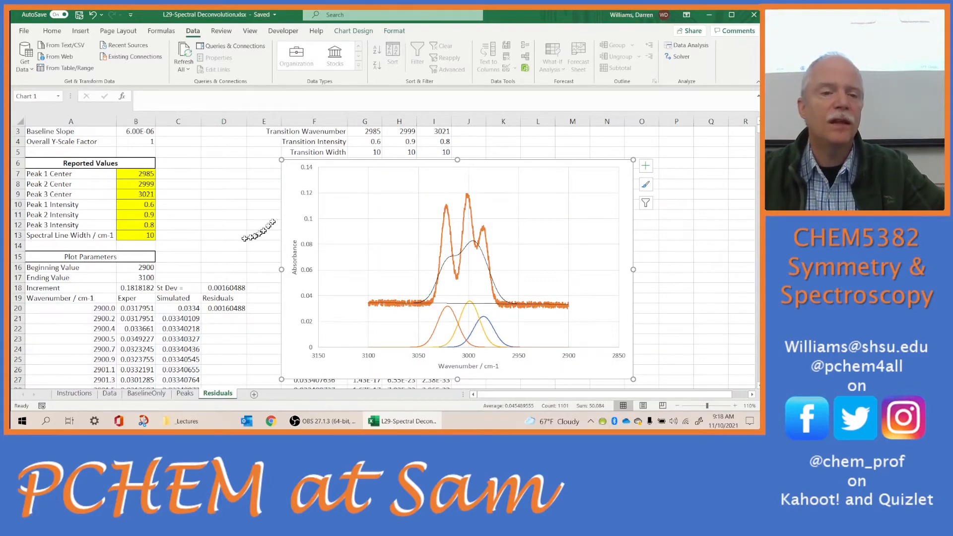
- Try a Spectral Line Width of 8 in B13 and settle on 5
left_click(141, 236)
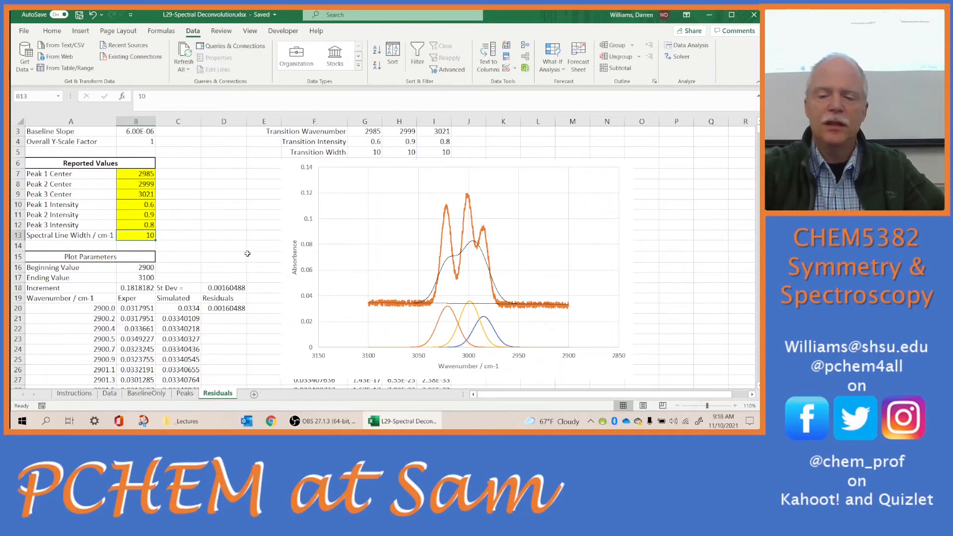
type("8")
key("Return")
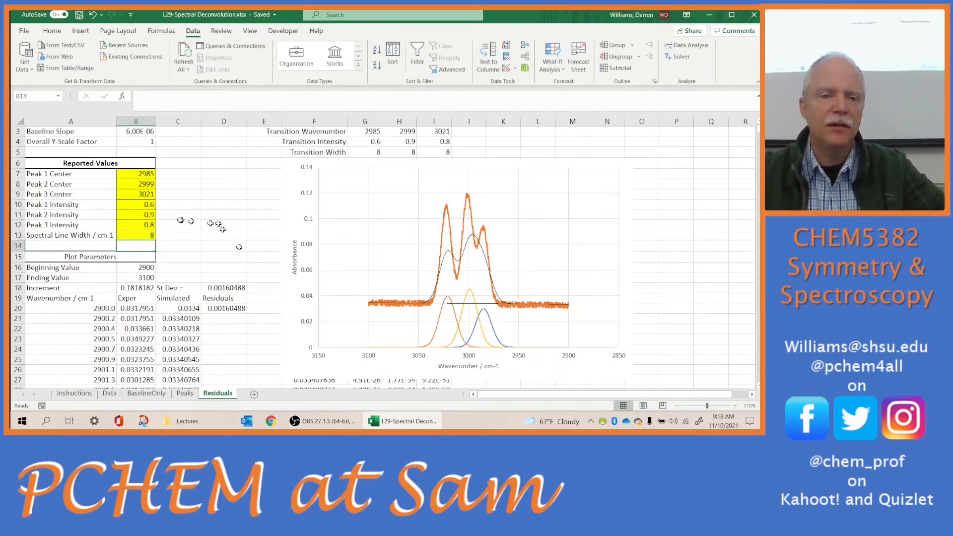
left_click(149, 233)
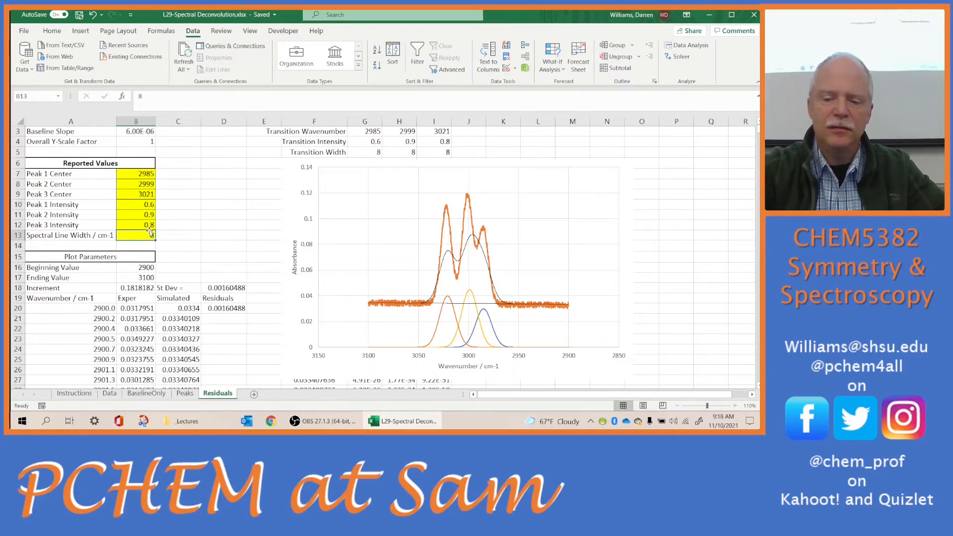
type("5")
key("Return")
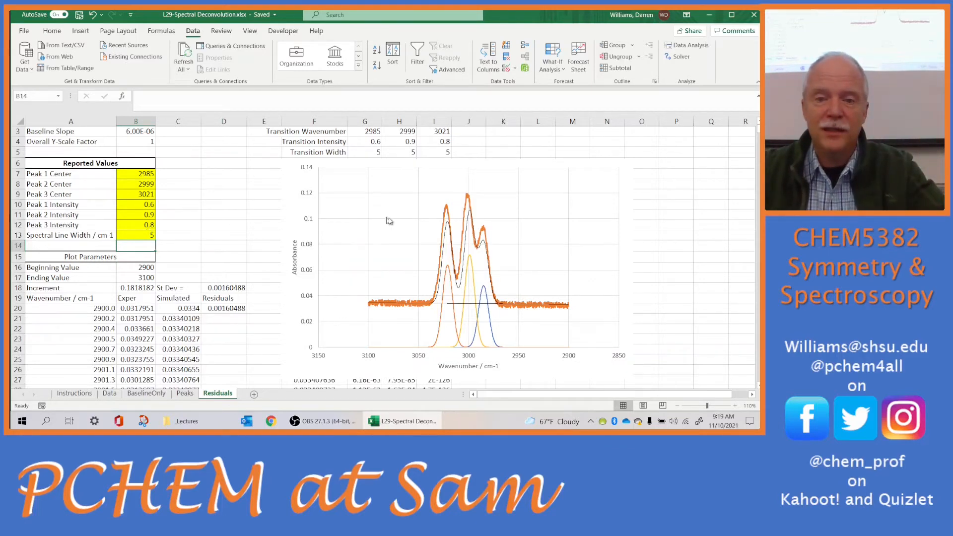
- Identify which peak column feeds the curve near 3020 in the chart, and set Peak 3 Center in B9 to 3022
left_click(449, 271)
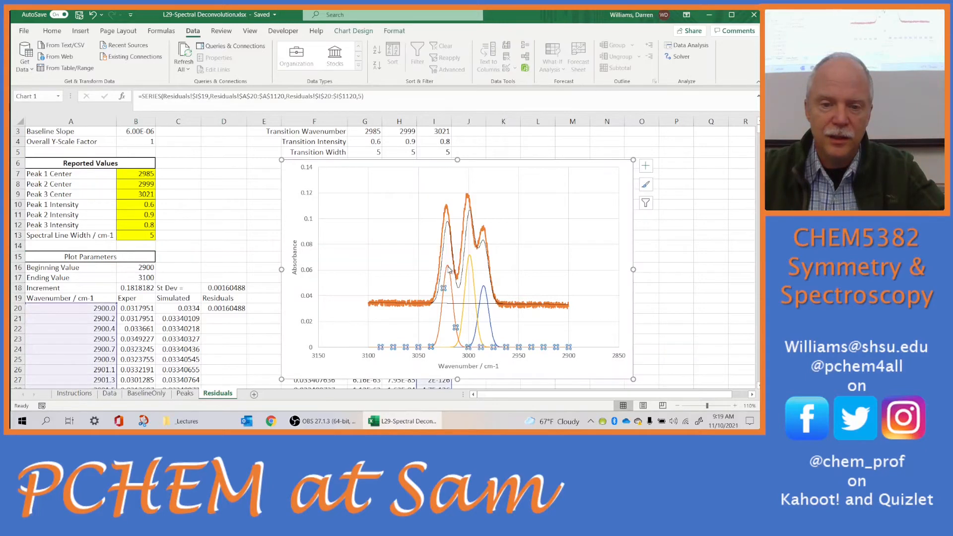
scroll(446, 253, "down", 1)
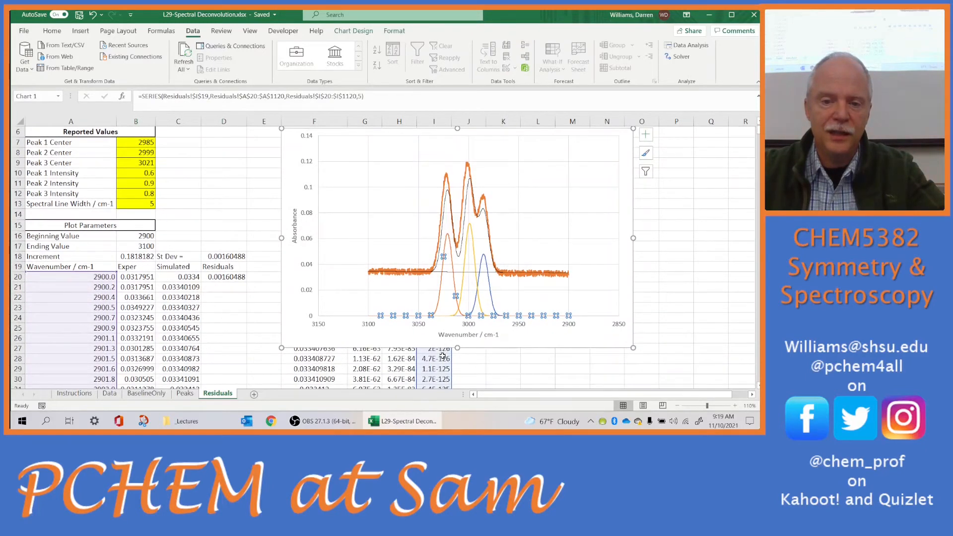
scroll(439, 366, "up", 2)
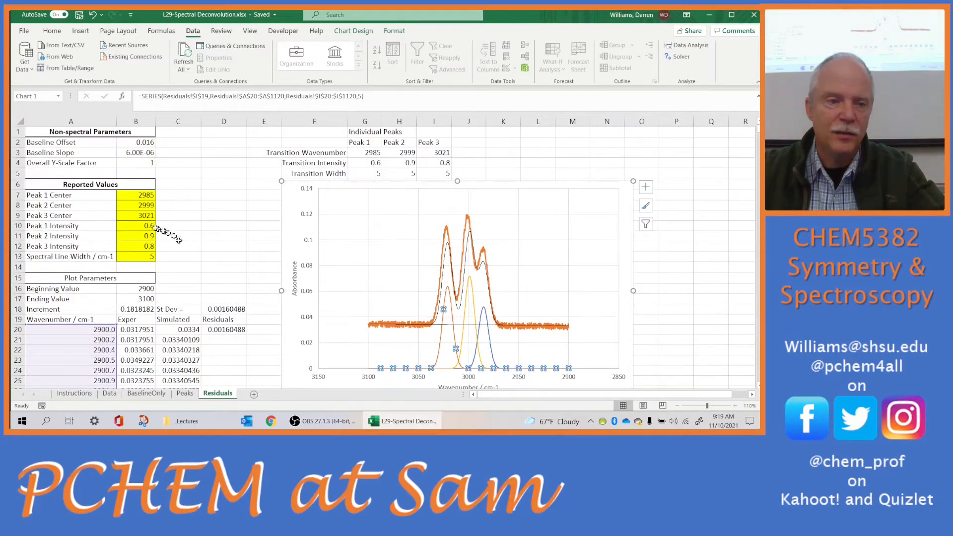
left_click(140, 218)
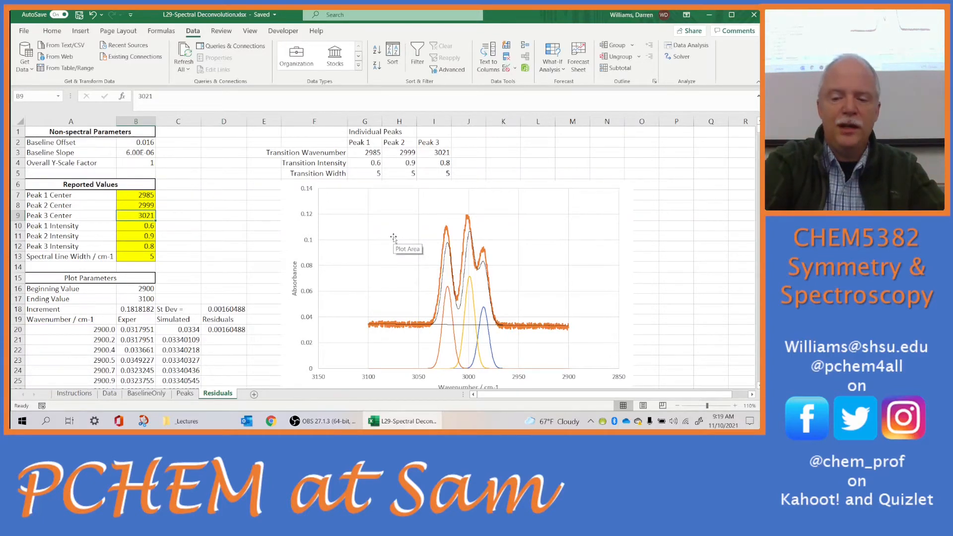
type("30")
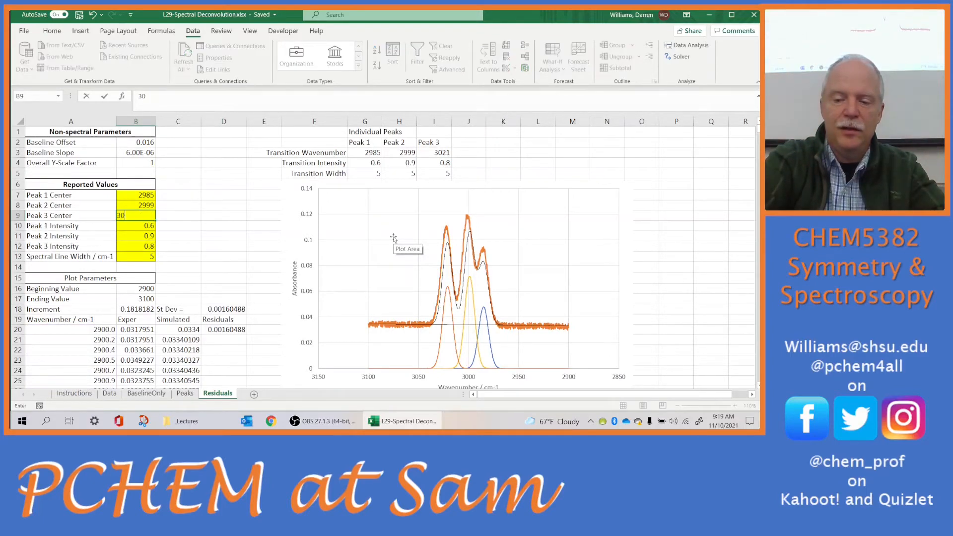
type("22")
key("Return")
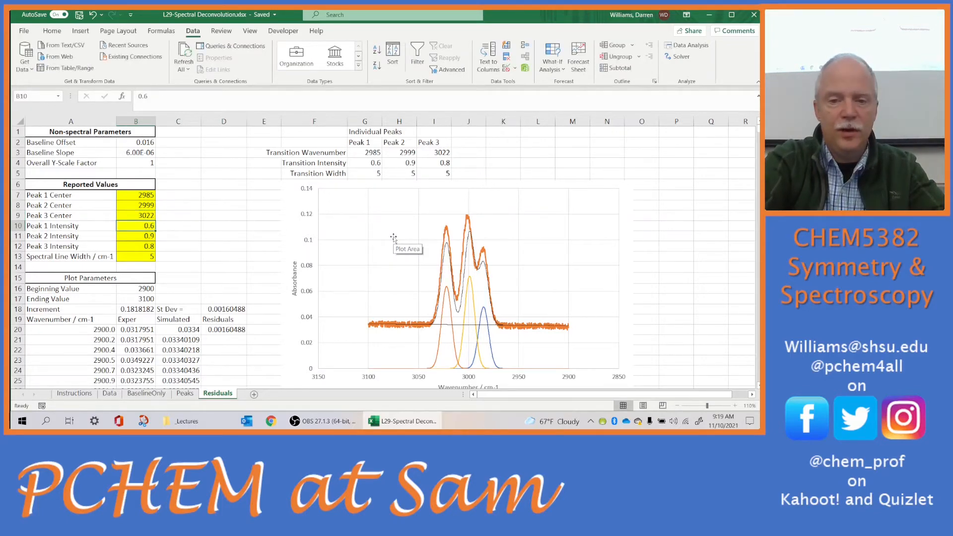
- Set Peak 2 Center in B8 to 3000
key("Up")
key("Up")
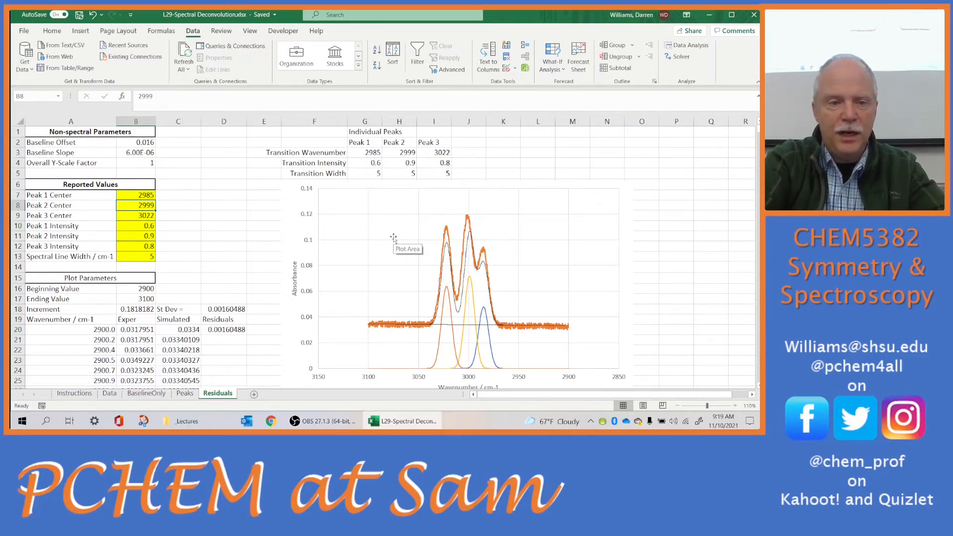
type("3000")
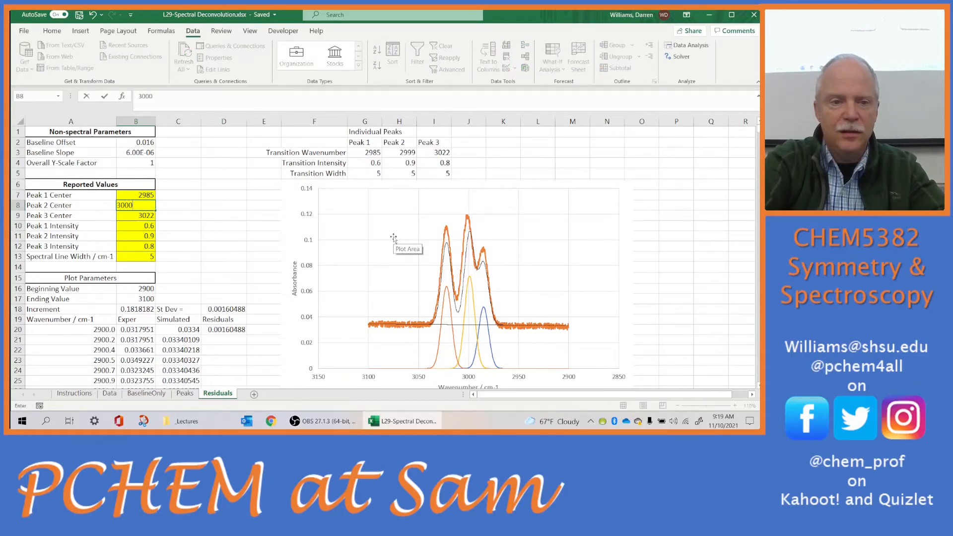
key("Return")
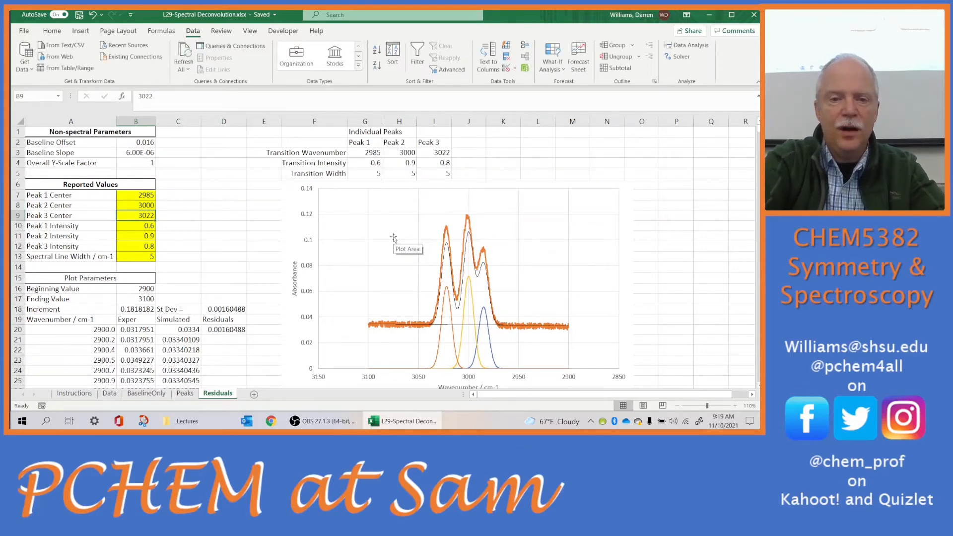
- Set the Peak 1, Peak 2 and Peak 3 intensities in B10:B12 to 0.7, 1 and 0.9
key("Return")
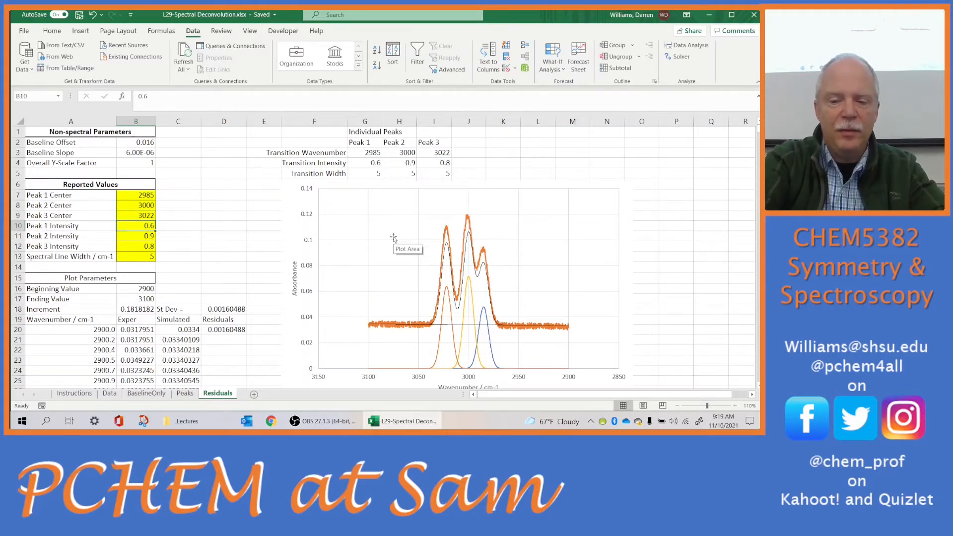
type(".7")
key("Return")
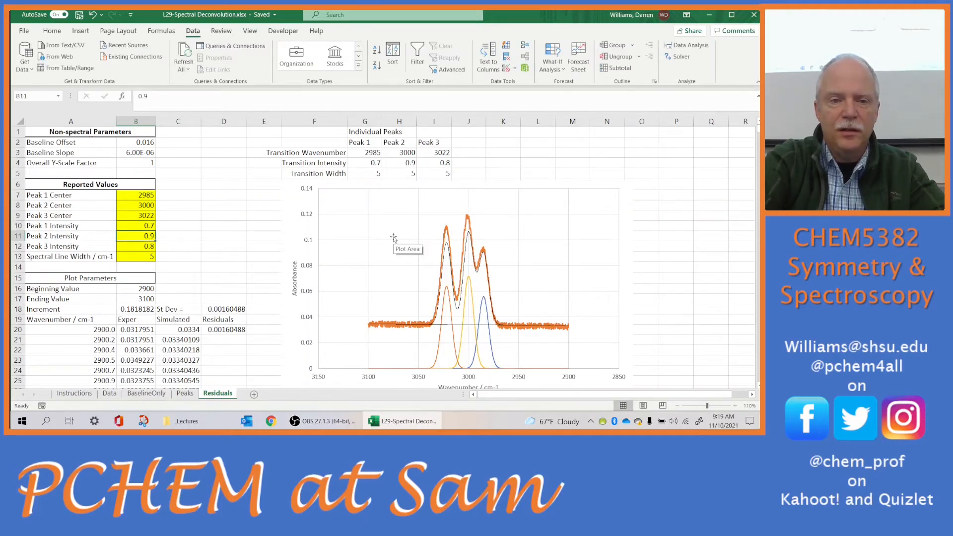
type("1")
key("Return")
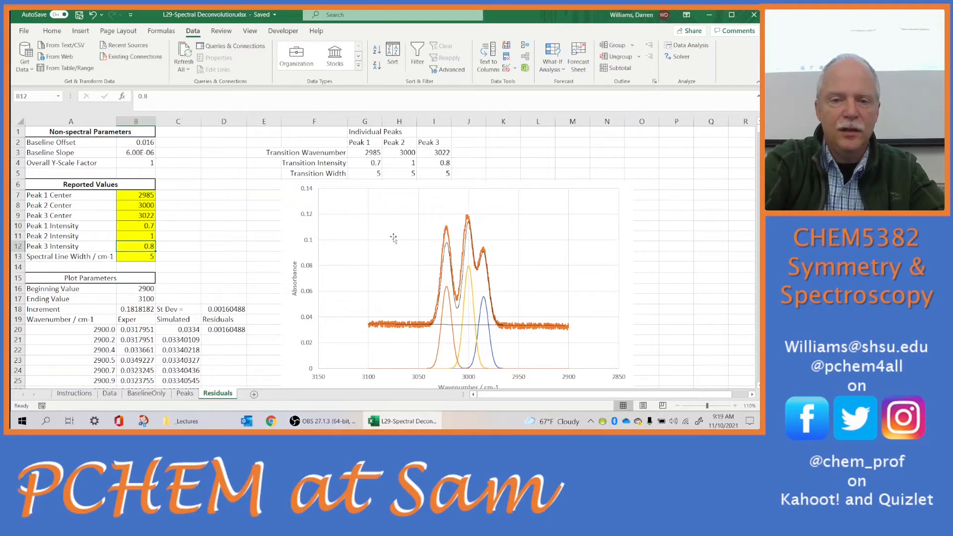
type(".9")
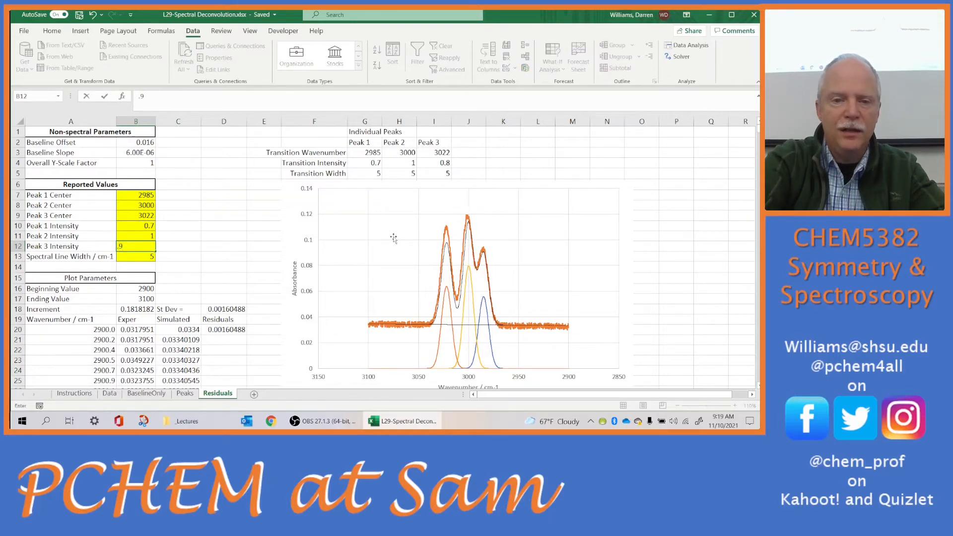
key("Return")
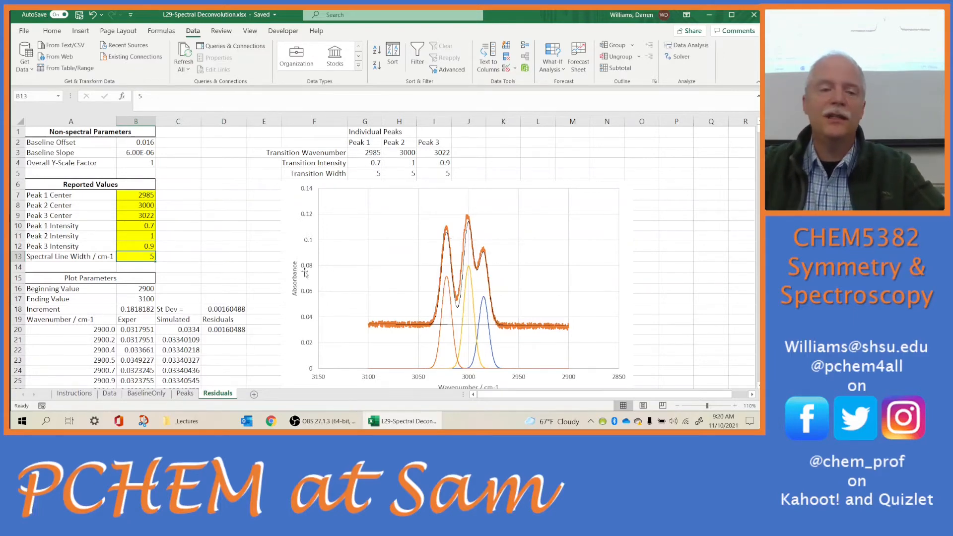
- Examine the Residuals formula in D20 and the cells it references
left_click(229, 321)
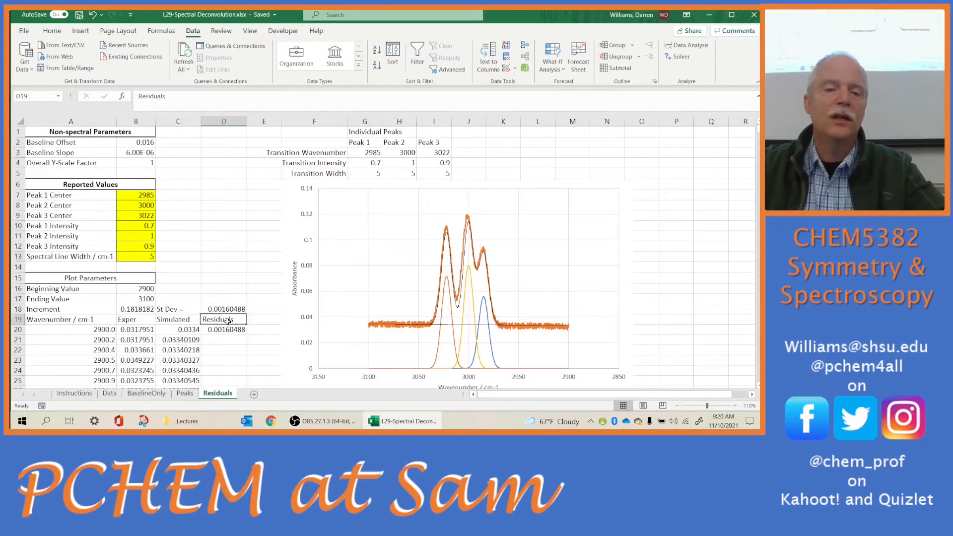
left_click(229, 330)
type("=C20-B20")
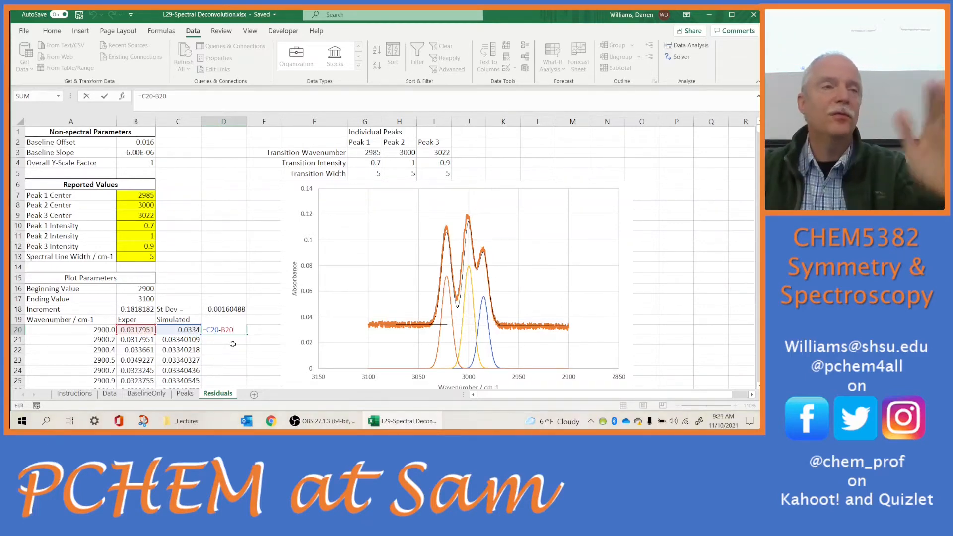
key("Return")
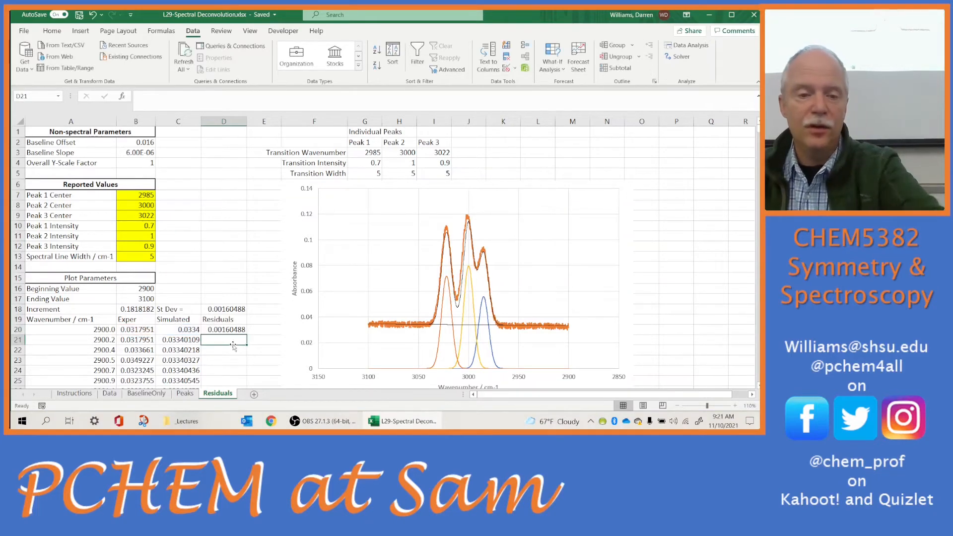
- Fill the Residuals formula in D20 down the whole data column and check the copied formulas in D21:D23
left_click(237, 330)
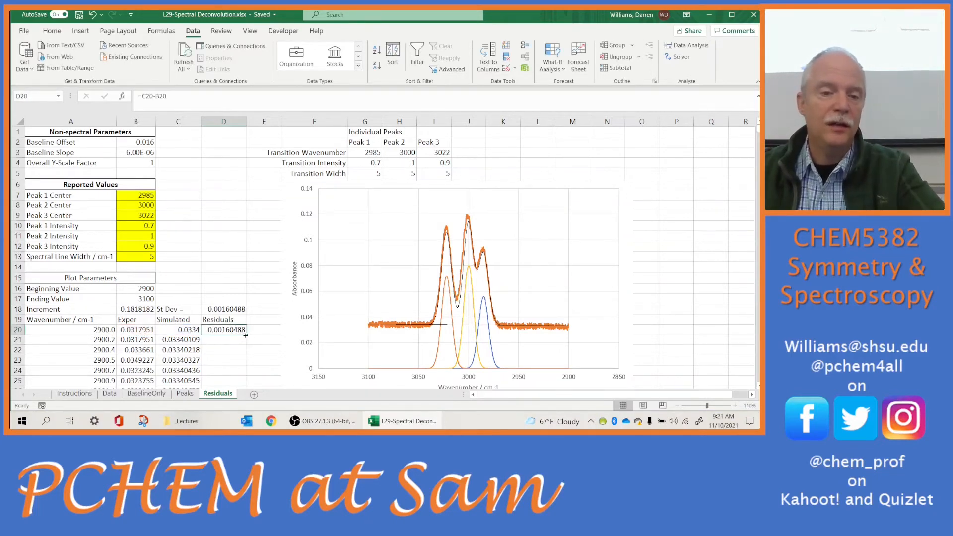
double_click(246, 335)
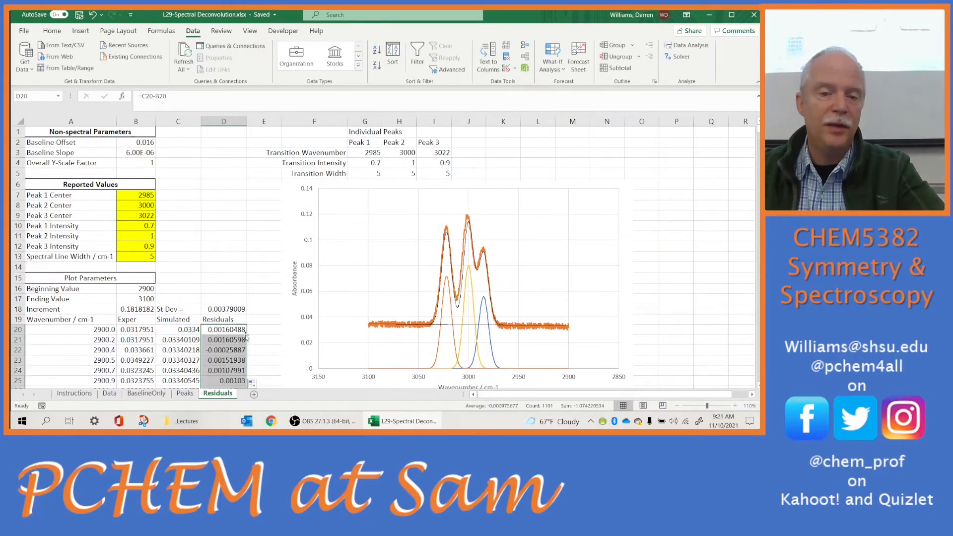
left_click(217, 350)
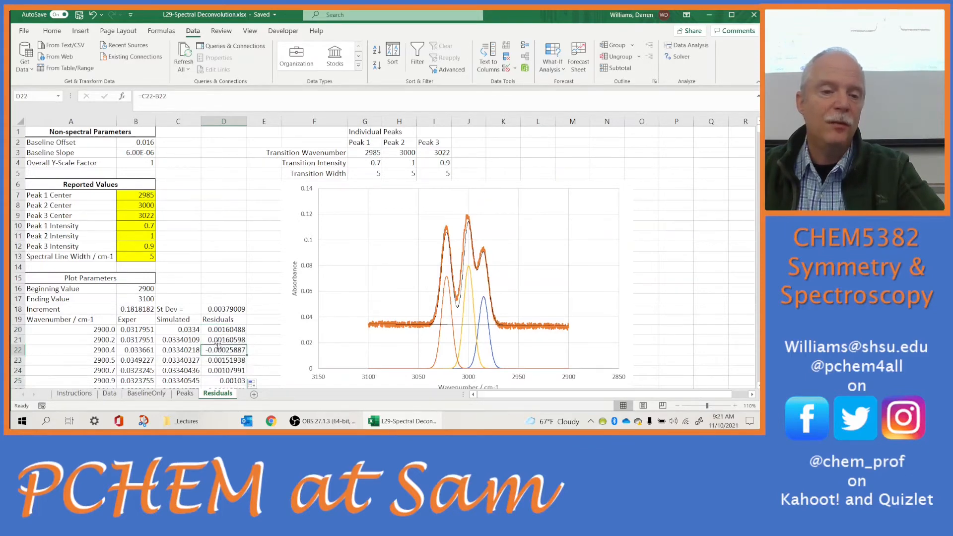
left_click(217, 341)
left_click(217, 349)
left_click(217, 358)
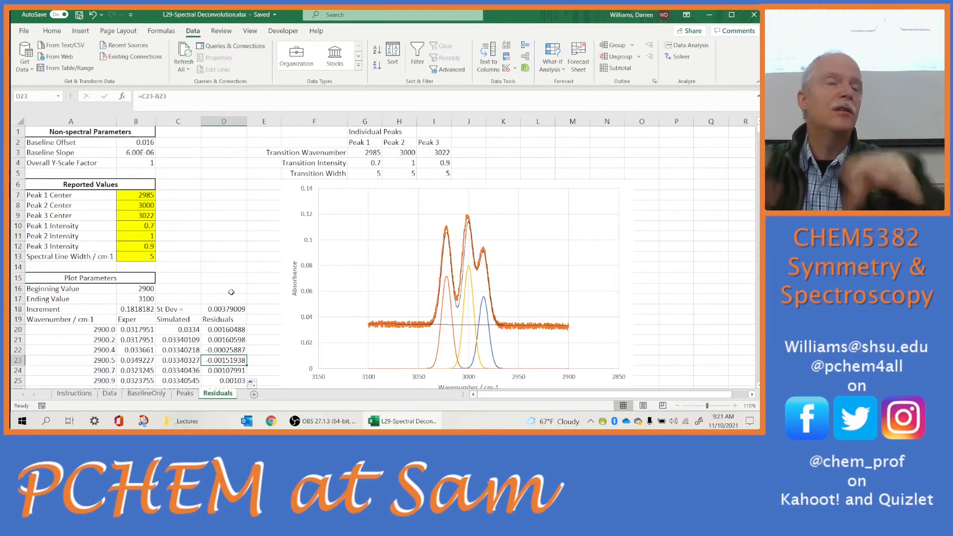
- Examine the standard deviation formula in D18 and the residuals range it references
left_click(230, 309)
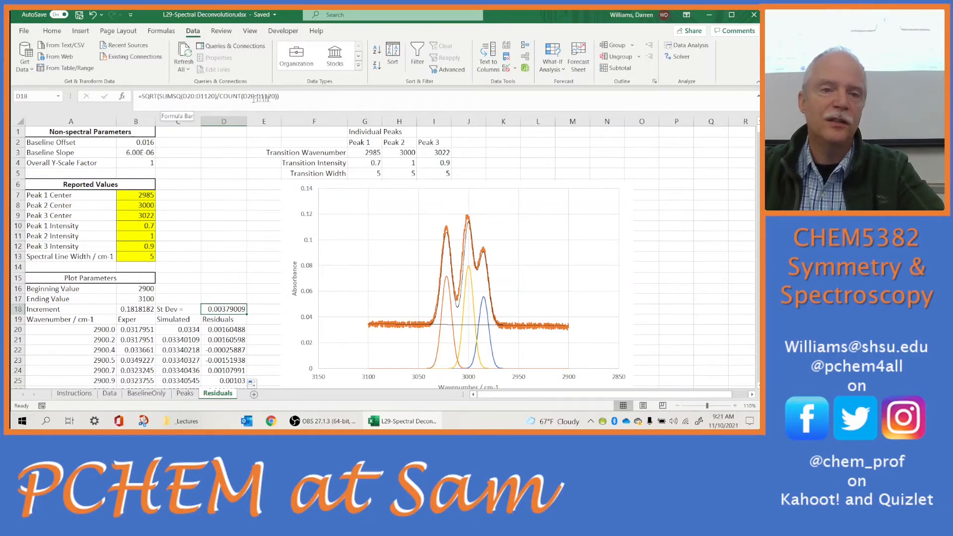
left_click(280, 97)
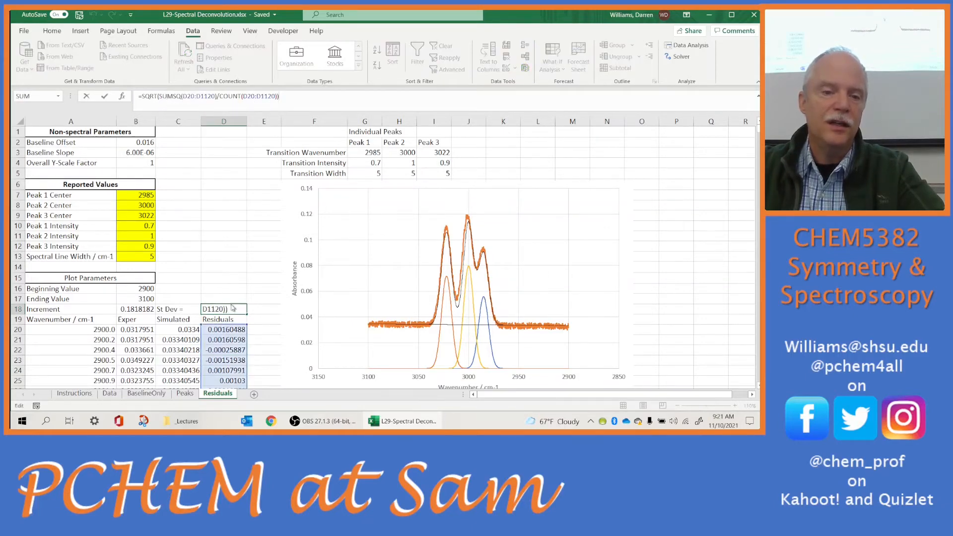
double_click(234, 308)
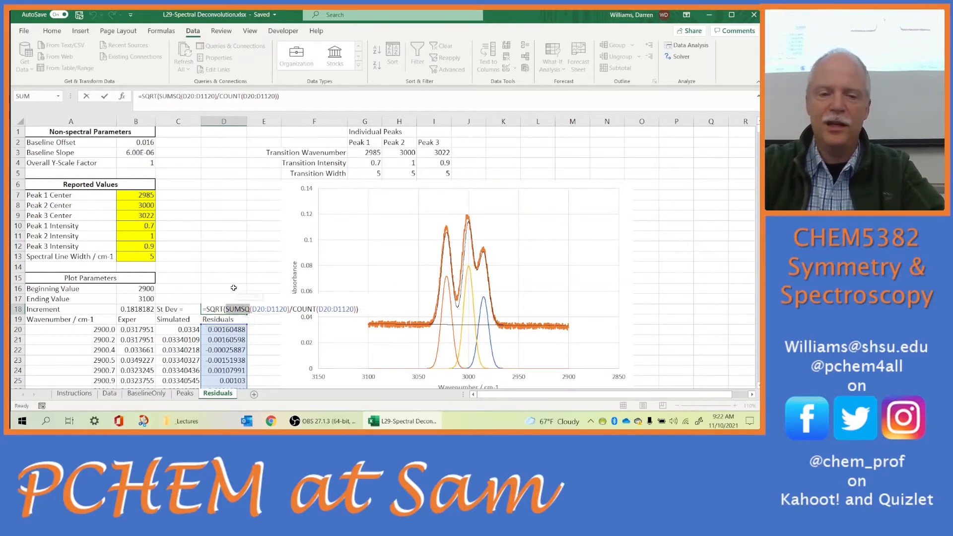
key("Return")
left_click(228, 308)
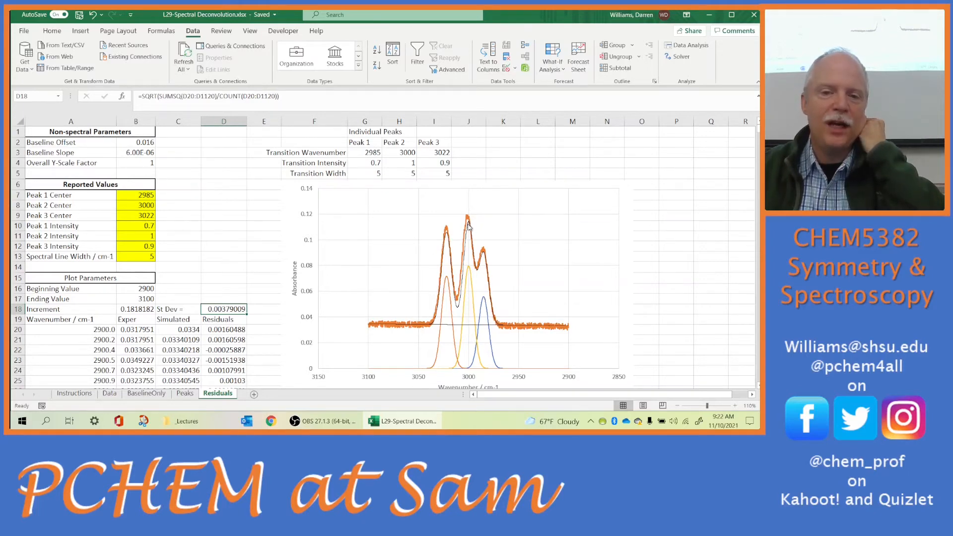
- Set Peak 2 Center in B8 to 3000.5
mouse_move(468, 226)
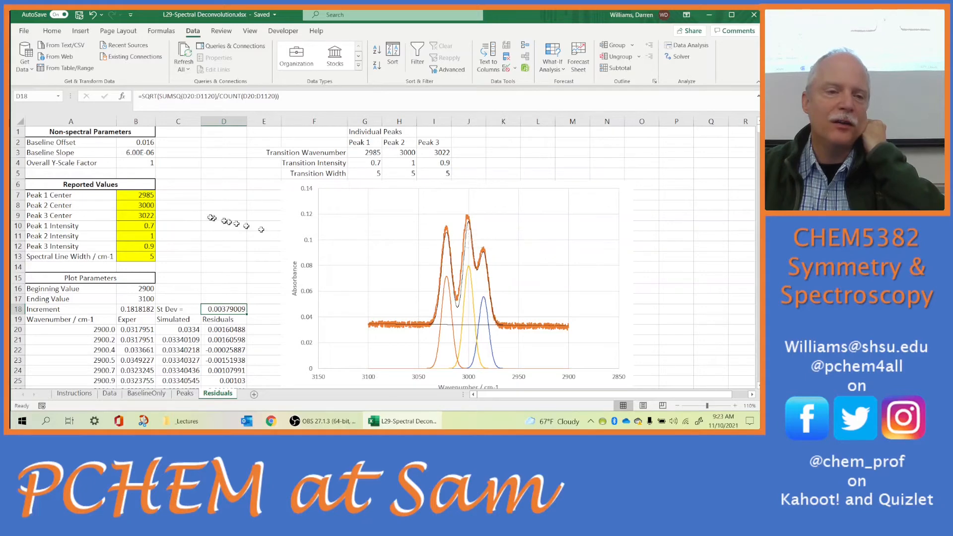
left_click(152, 206)
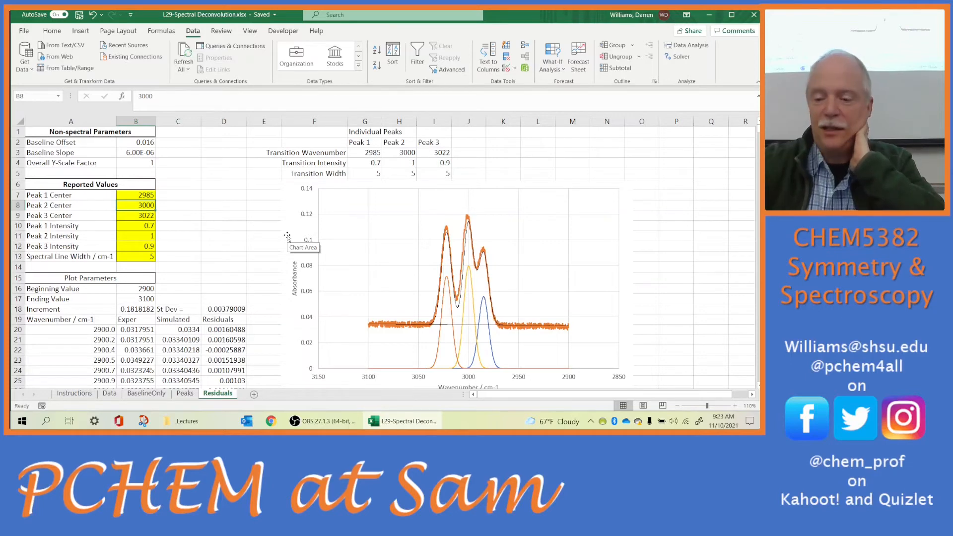
type("3000")
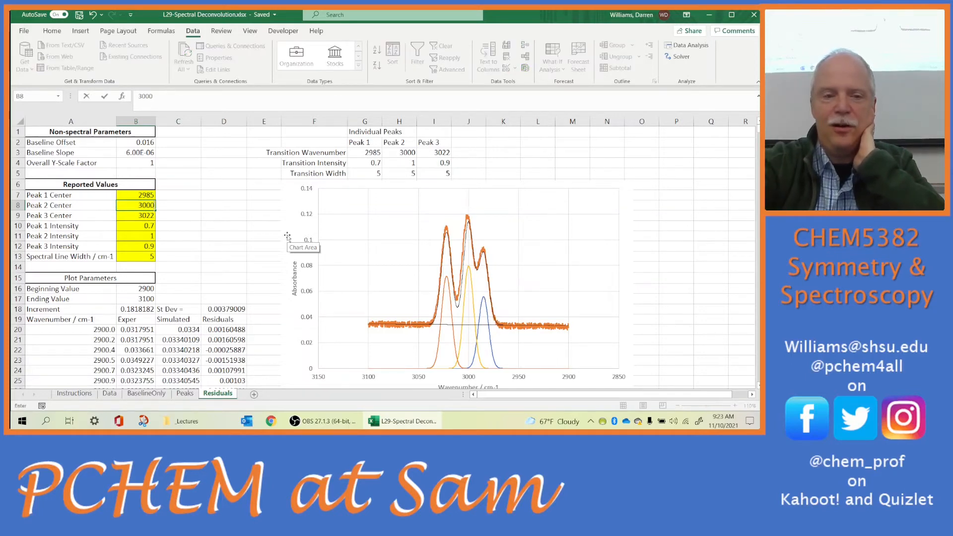
type(".5")
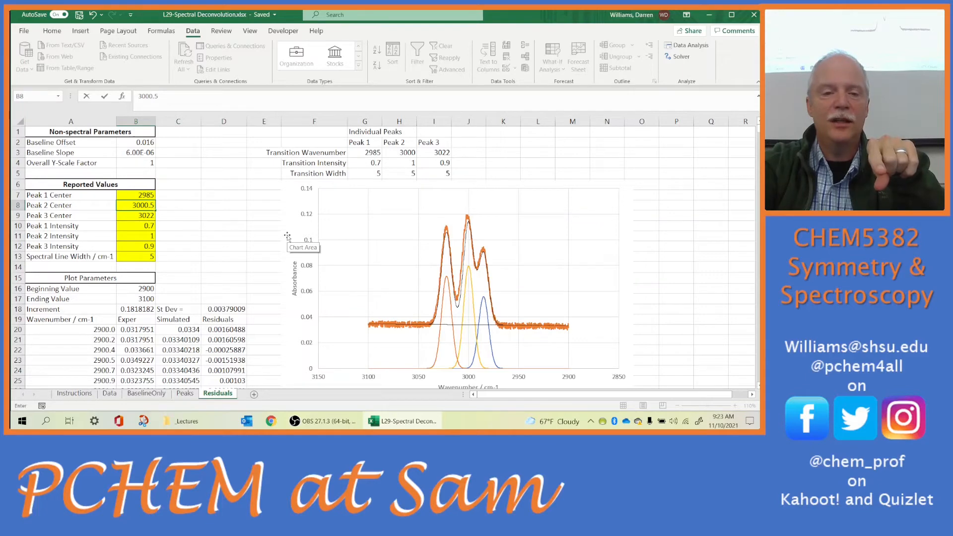
key("Return")
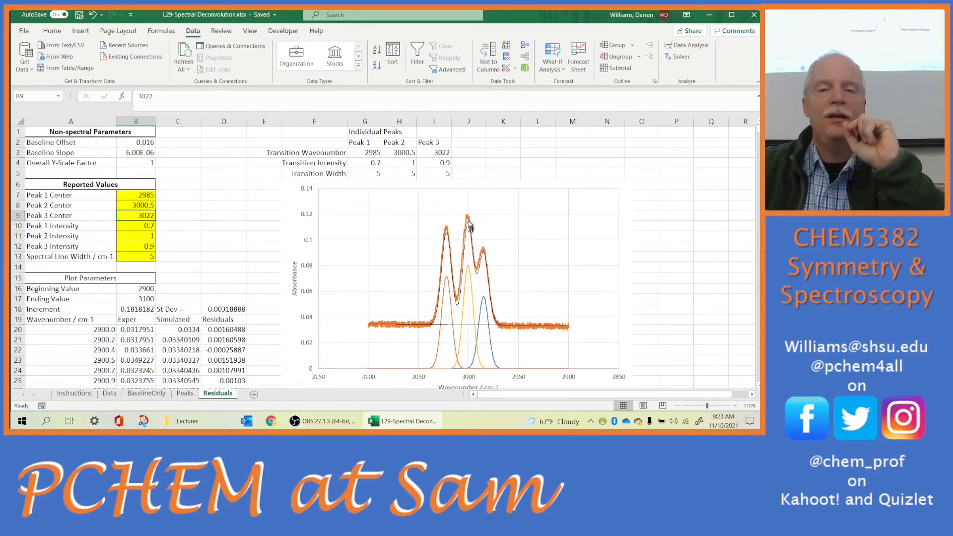
- Try Peak 2 Intensity values of 1.001 and 1.1 in B11
mouse_move(469, 224)
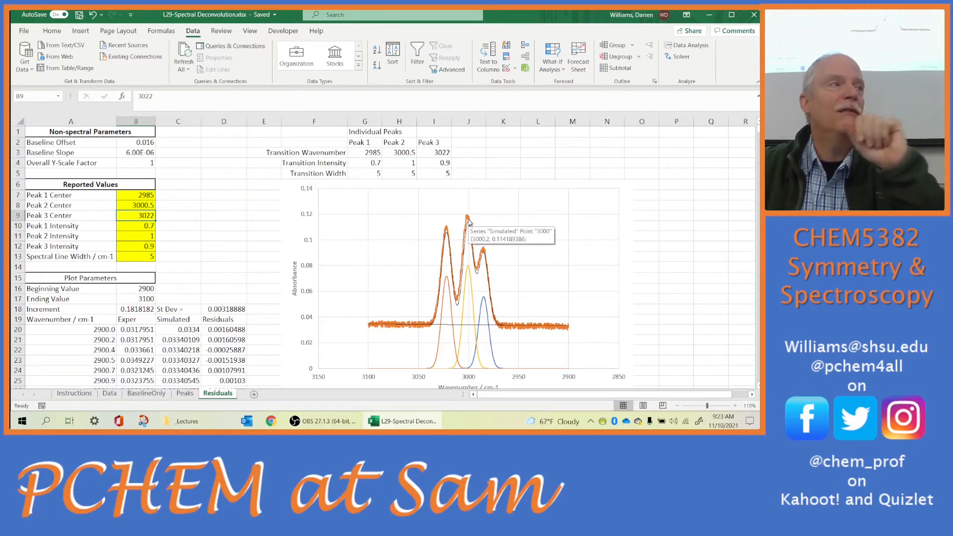
left_click(139, 239)
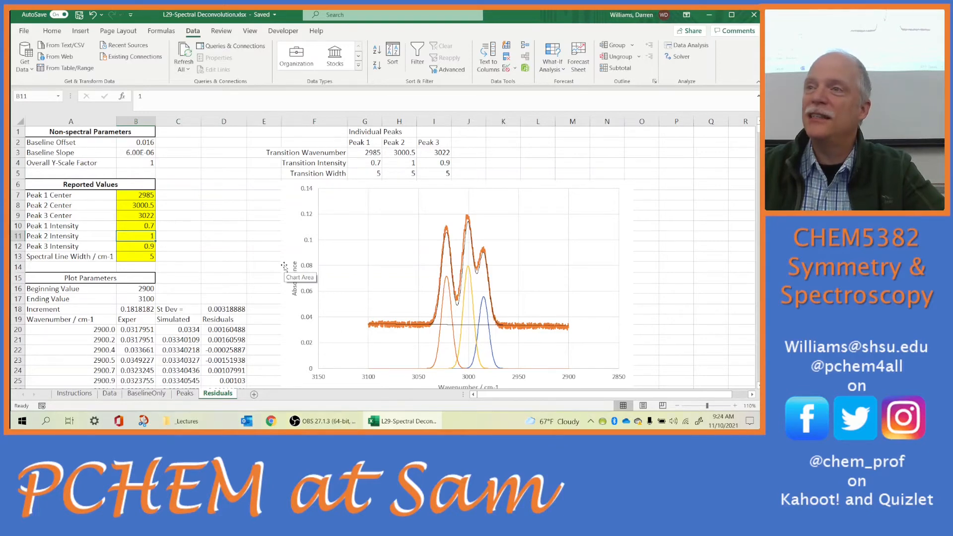
type("1.001")
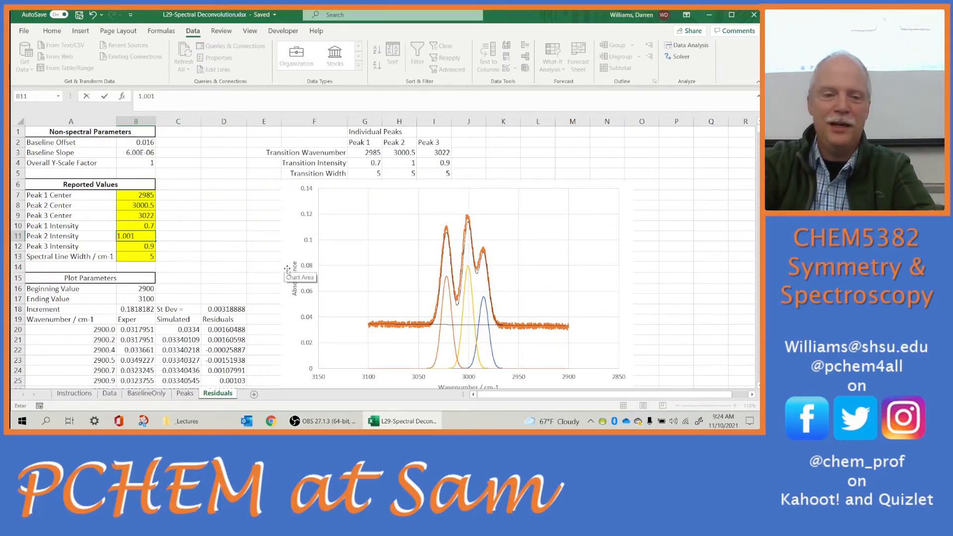
key("Return")
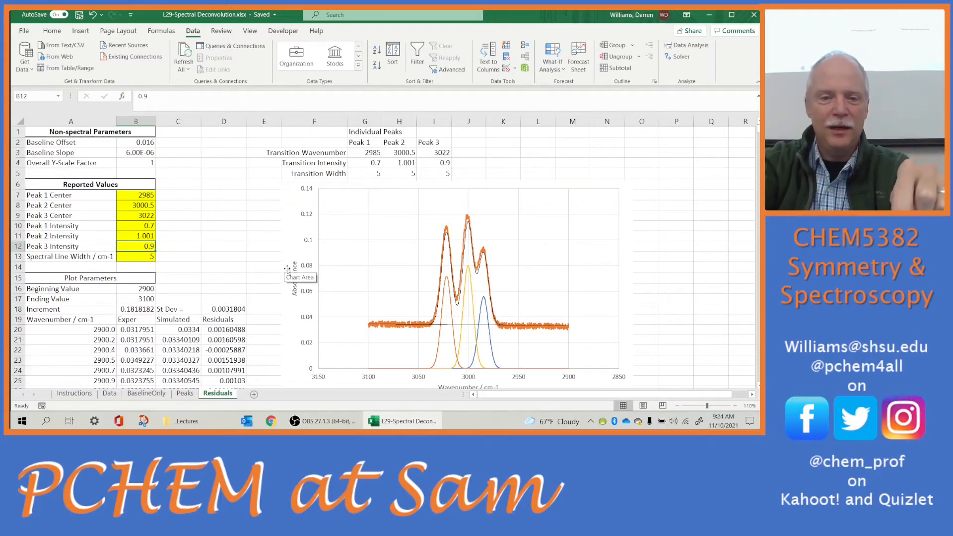
key("Up")
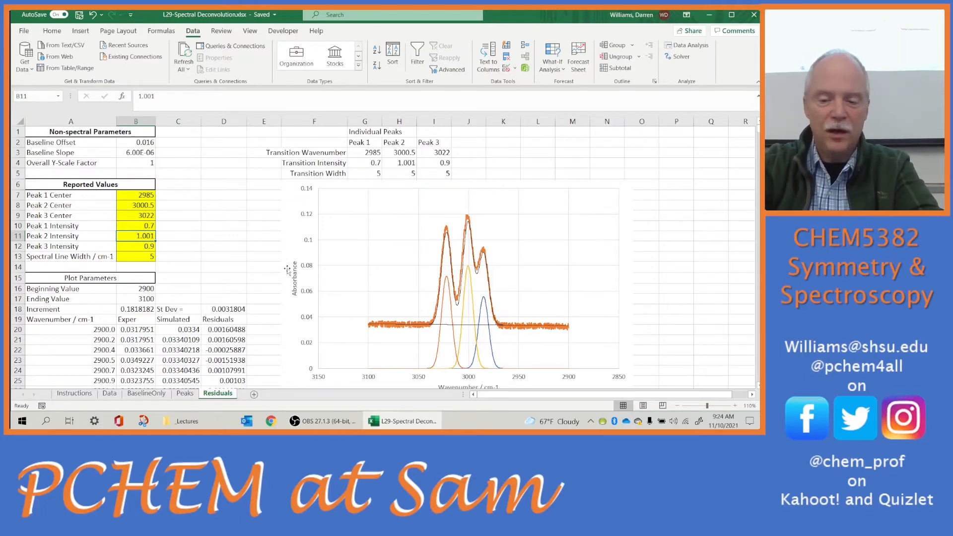
type("1.")
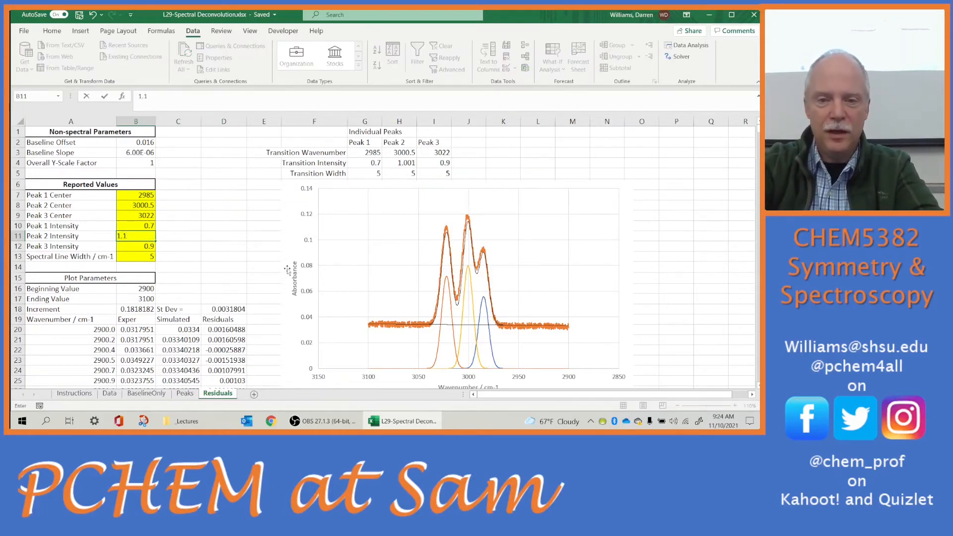
type("1")
key("Return")
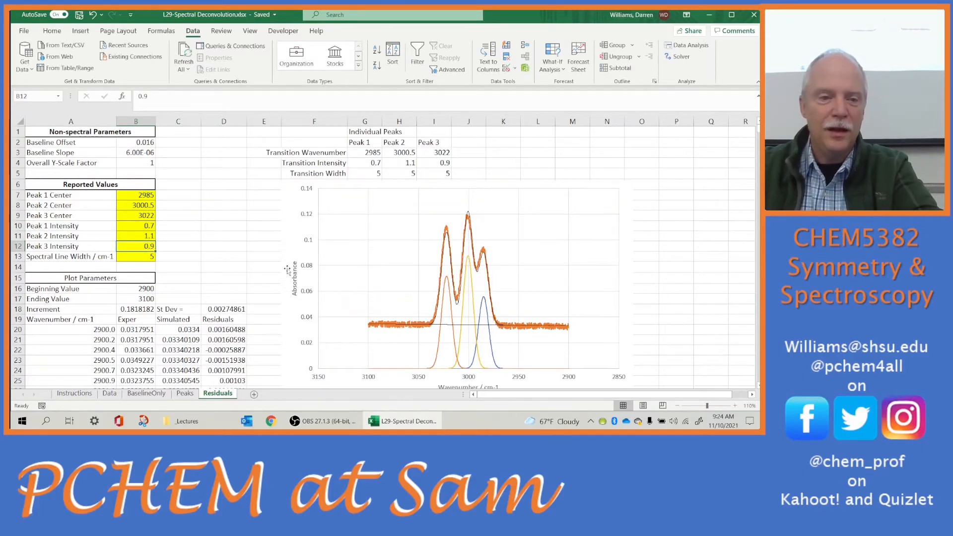
- Set Peak 2 Intensity in B11 to 1.05
key("Up")
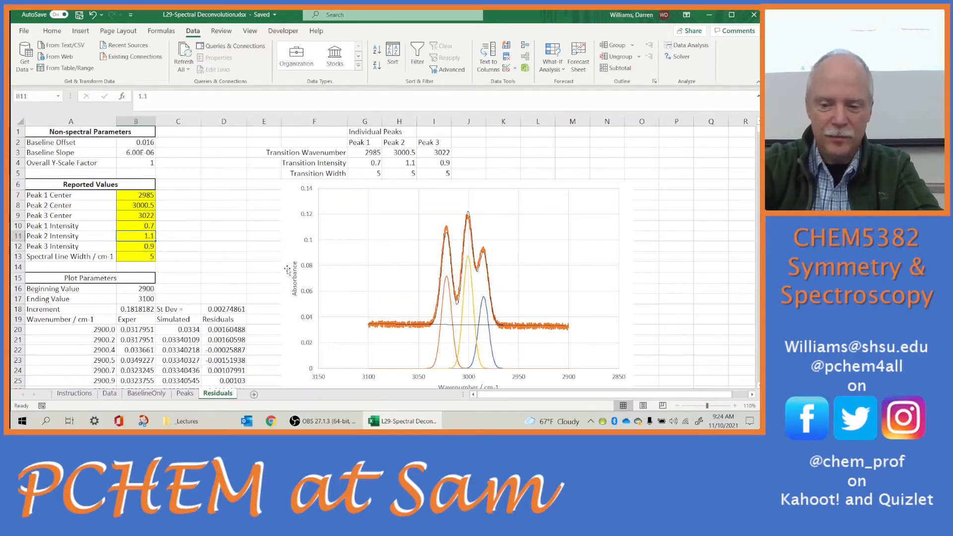
type("1")
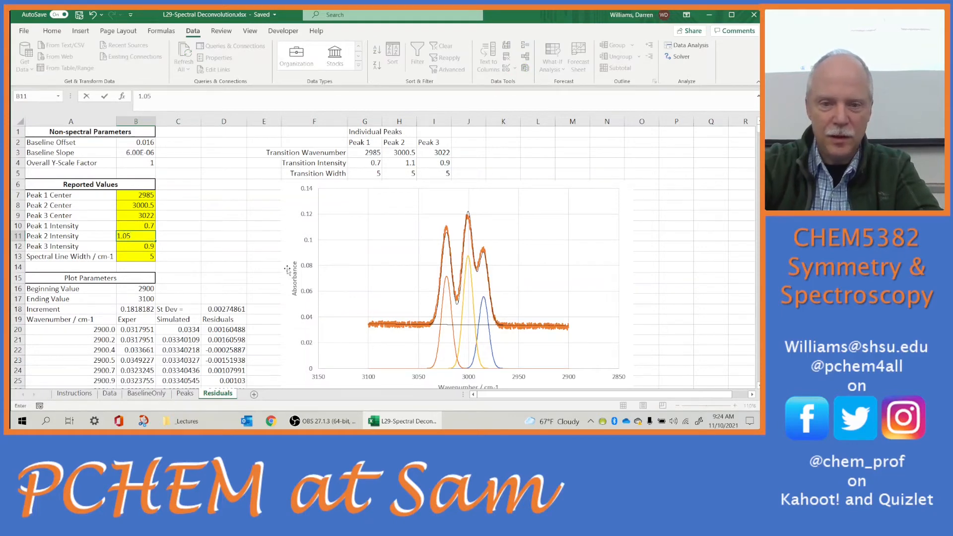
key("Return")
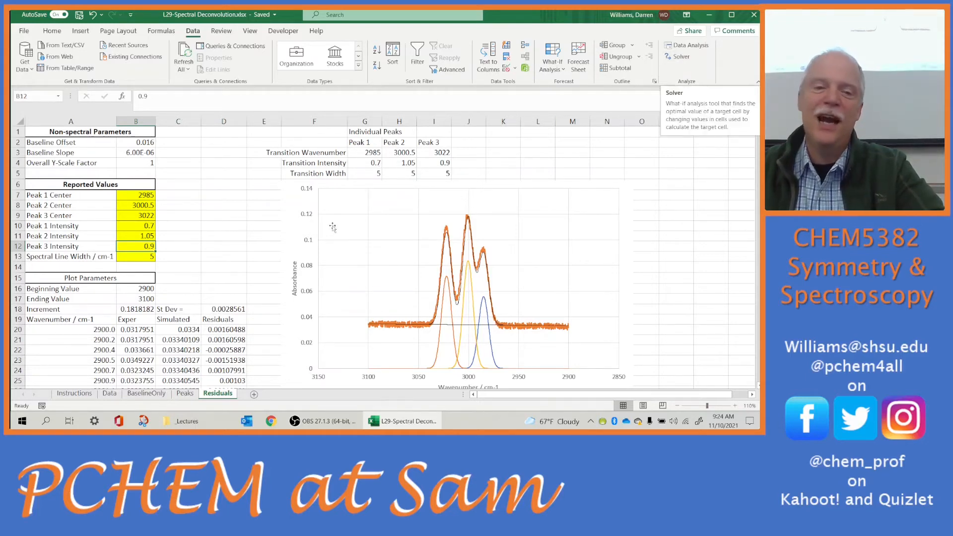
- Enter the label "Our Figure of Merit" in D17, above the standard deviation value
left_click(240, 309)
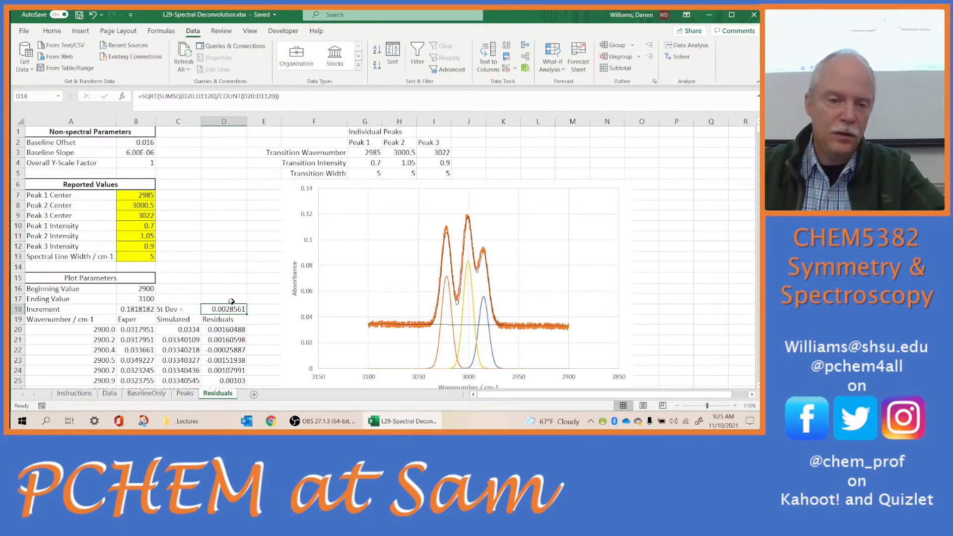
left_click(231, 301)
type("Our Figure of")
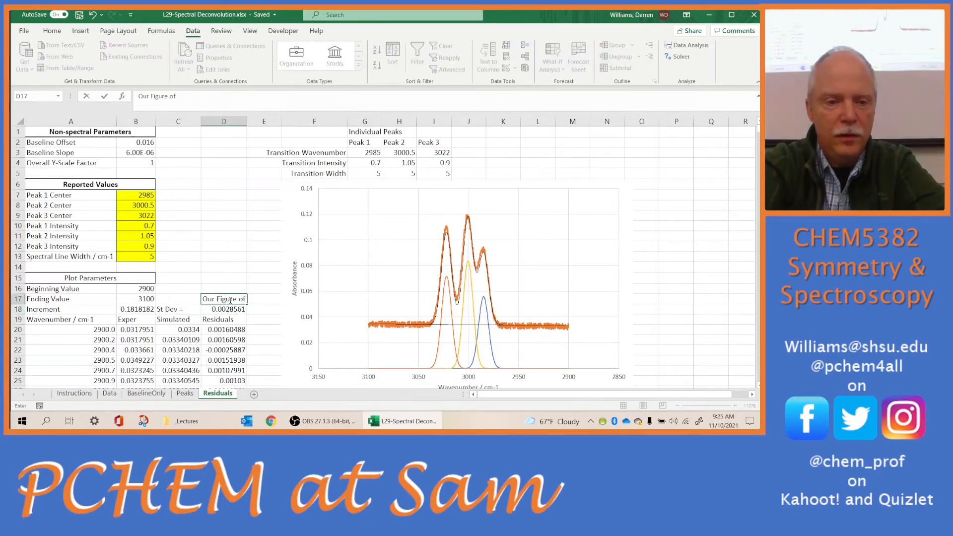
type(" Merit")
key("Return")
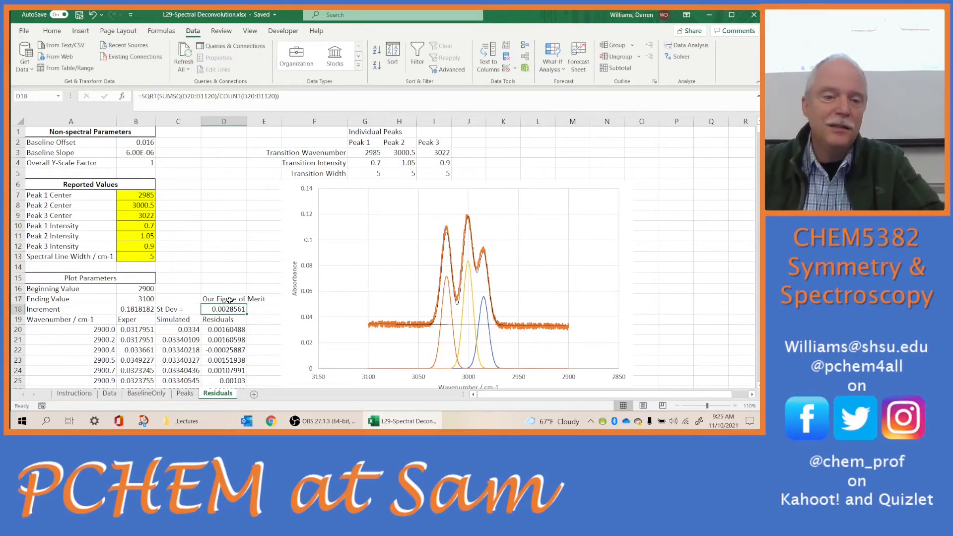
- Center the "Our Figure of Merit" label horizontally in D17
left_click(229, 301)
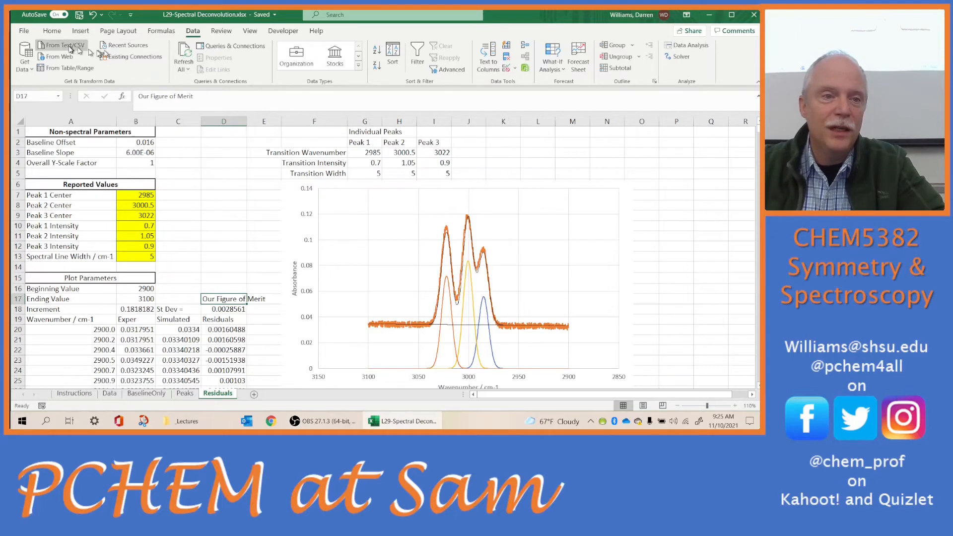
left_click(52, 31)
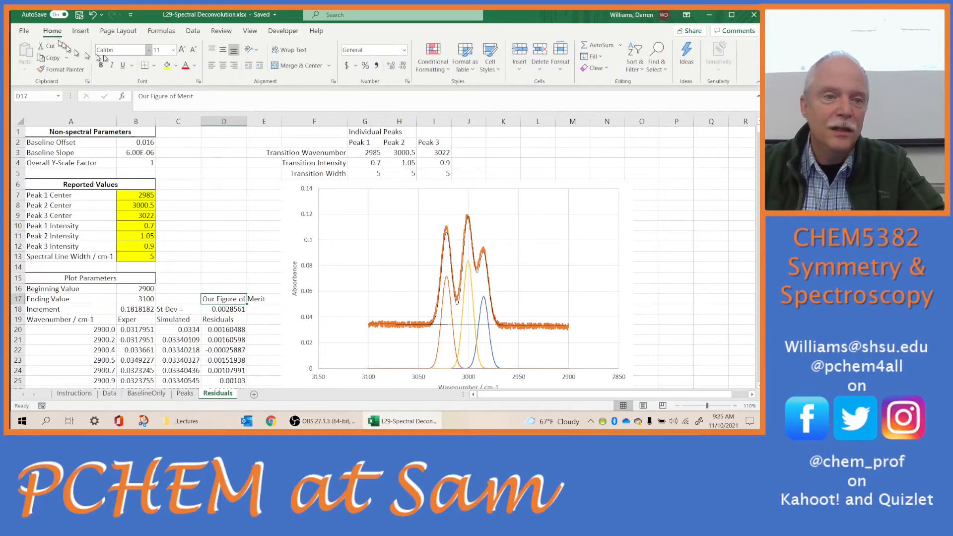
left_click(223, 65)
left_click(224, 256)
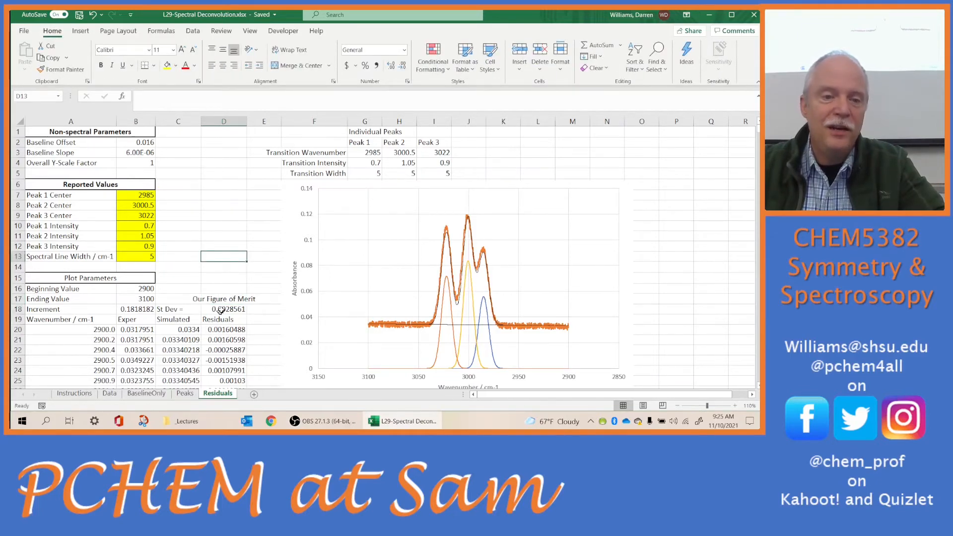
- Select the standard deviation cell D18 and make sure the Solver Add-in is enabled among the Excel add-ins
left_click(219, 309)
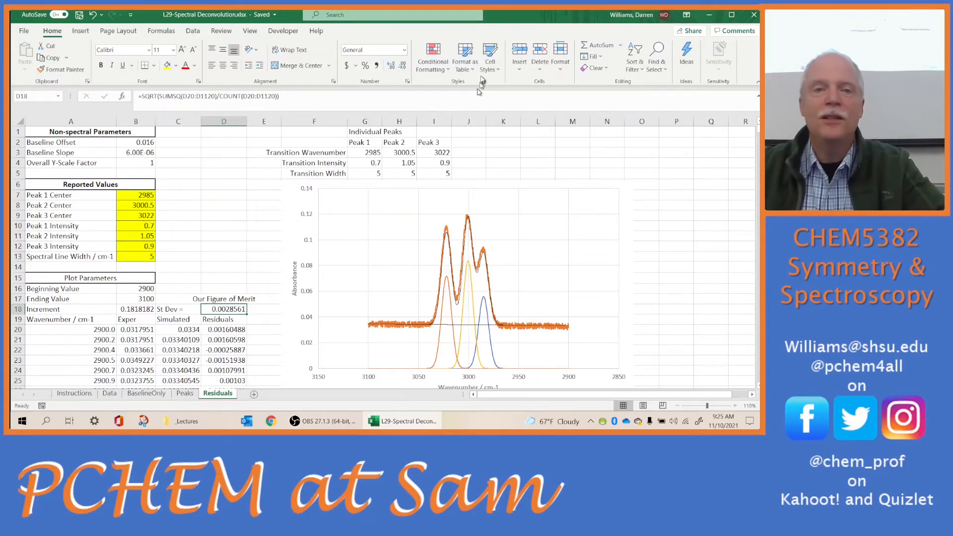
scroll(484, 65, "down", 3)
scroll(484, 65, "down", 1)
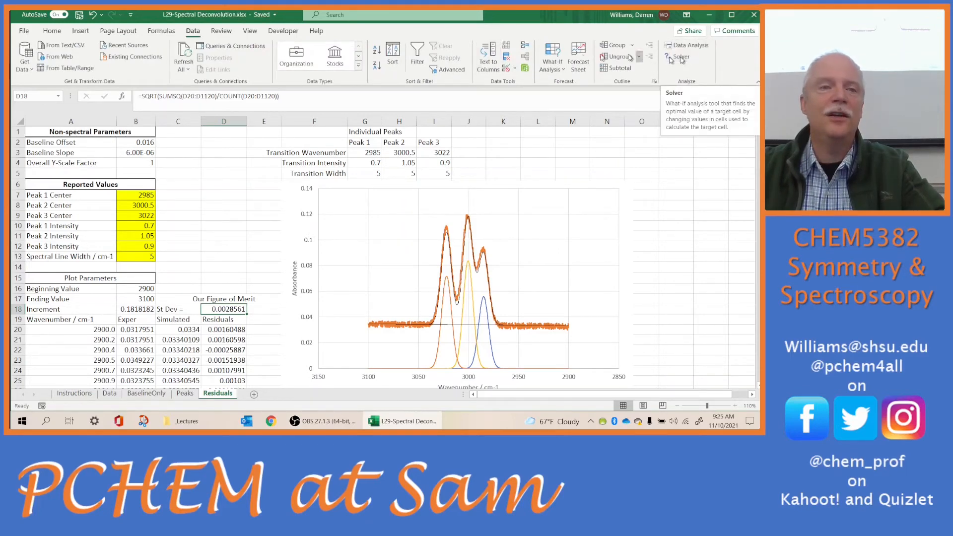
left_click(23, 31)
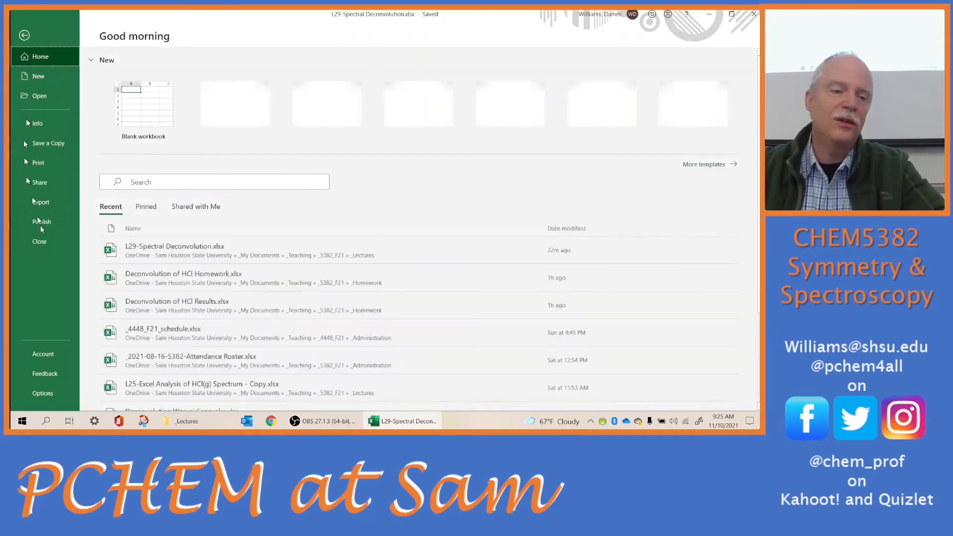
left_click(43, 393)
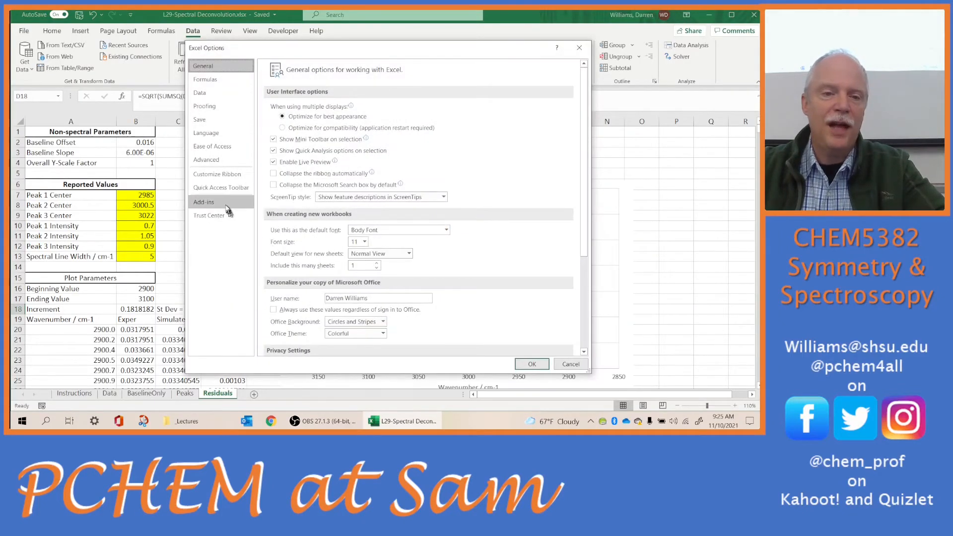
left_click(226, 206)
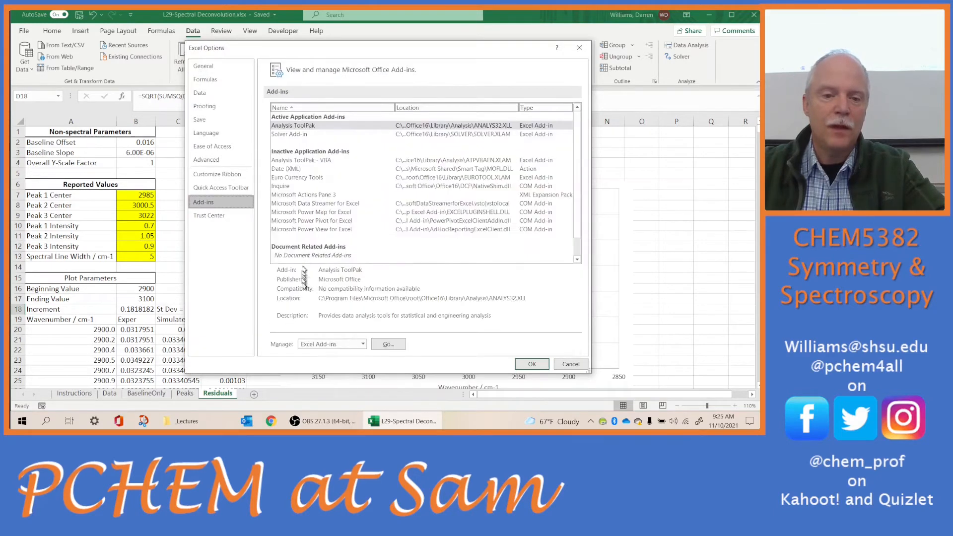
left_click(388, 345)
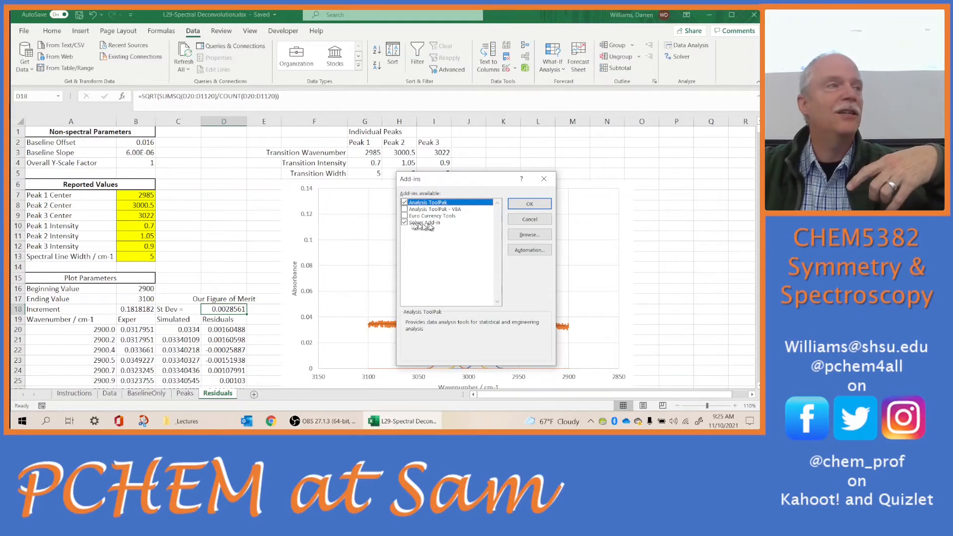
left_click(530, 204)
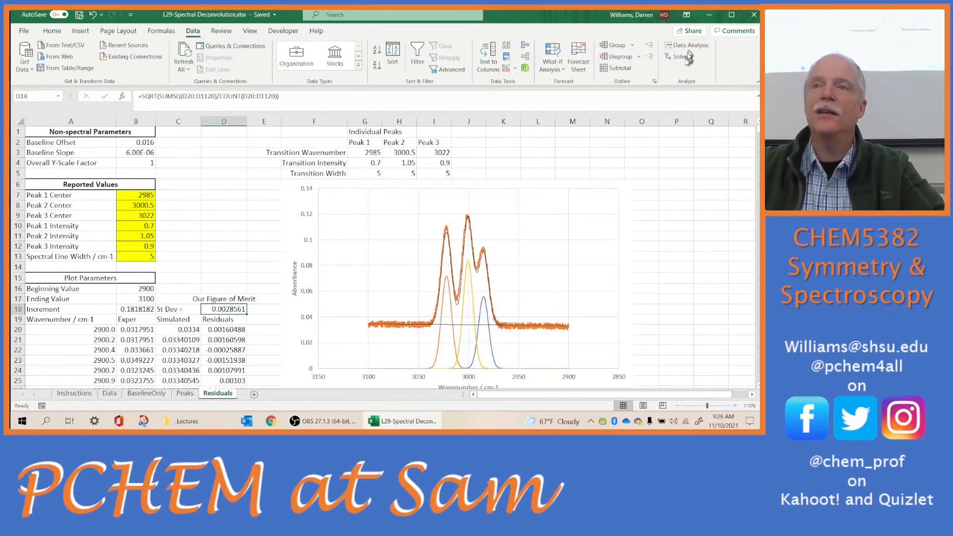
- Set up Solver to minimize D18 by changing the baseline offset and slope in B2:B3
left_click(680, 58)
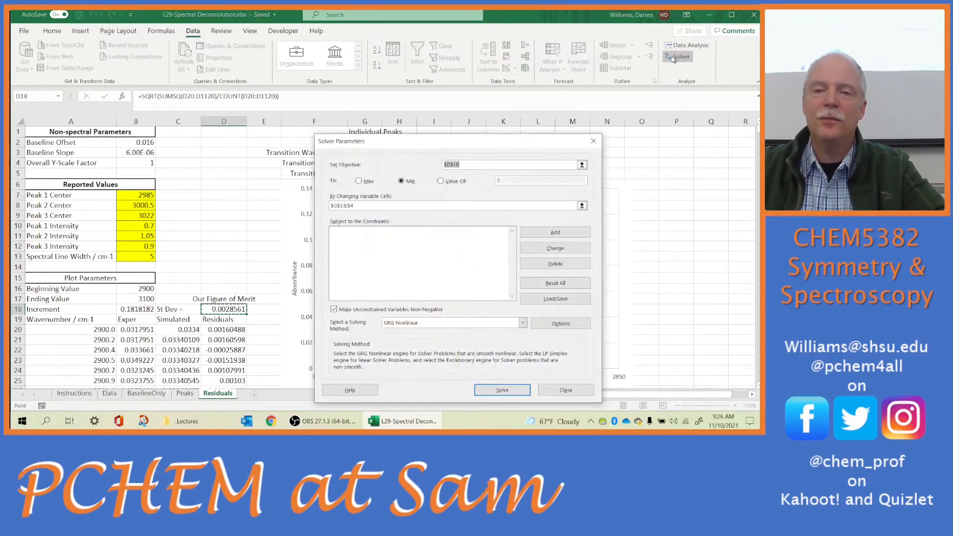
left_click_drag(476, 145, 544, 119)
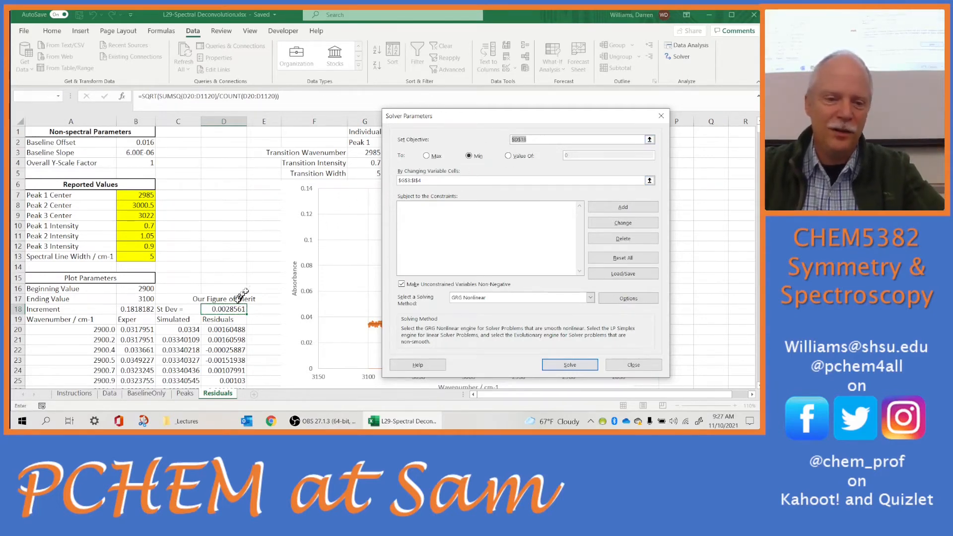
left_click(233, 309)
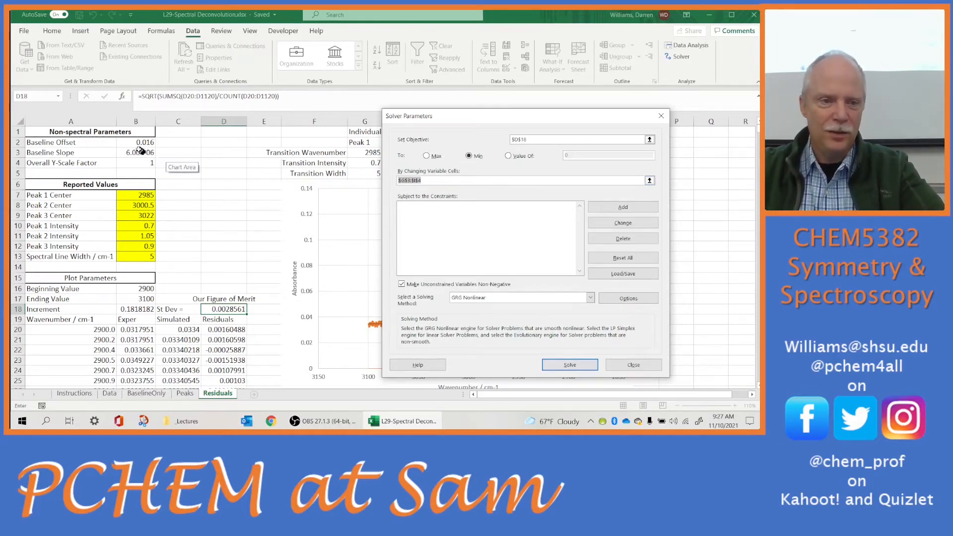
left_click_drag(133, 144, 132, 151)
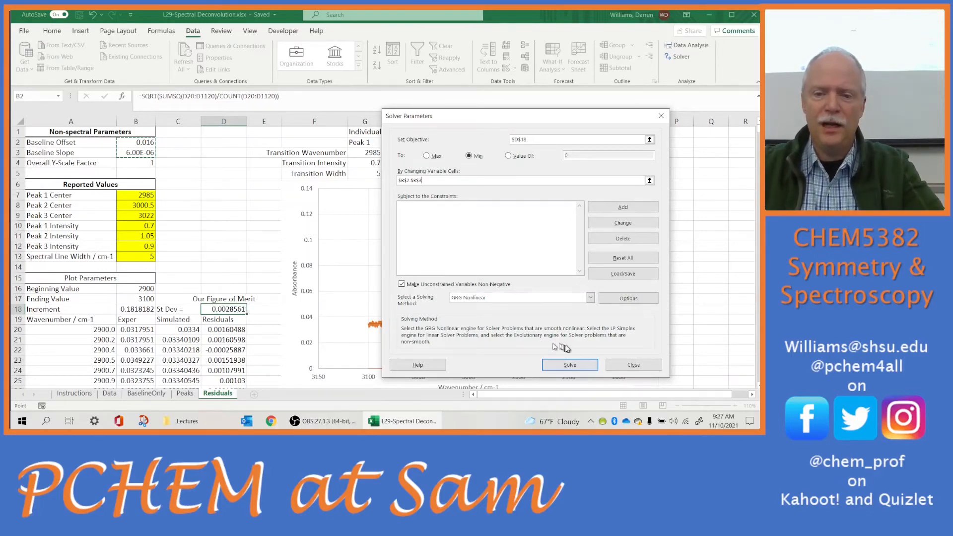
- Choose GRG Nonlinear as the solving method, solve for the baseline parameters and keep the Solver solution
left_click(590, 297)
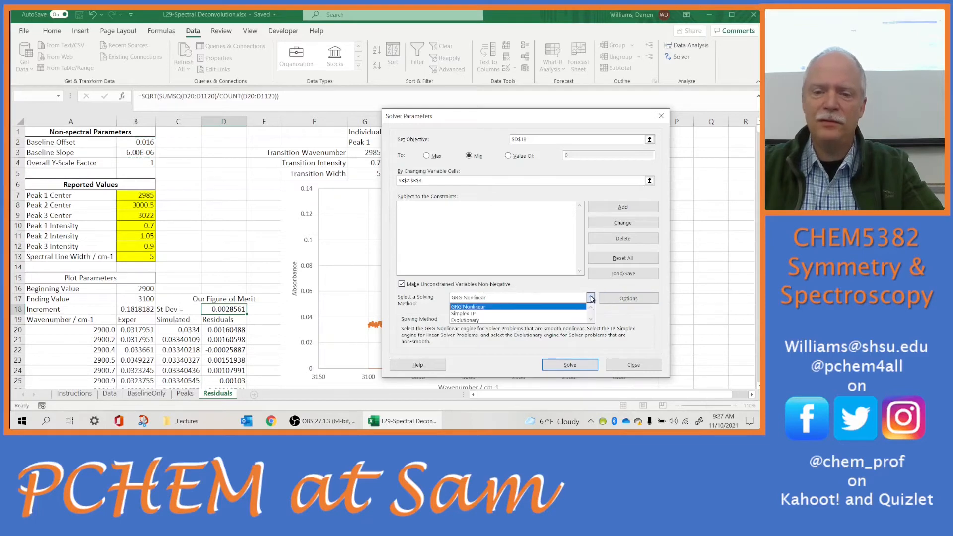
left_click(499, 308)
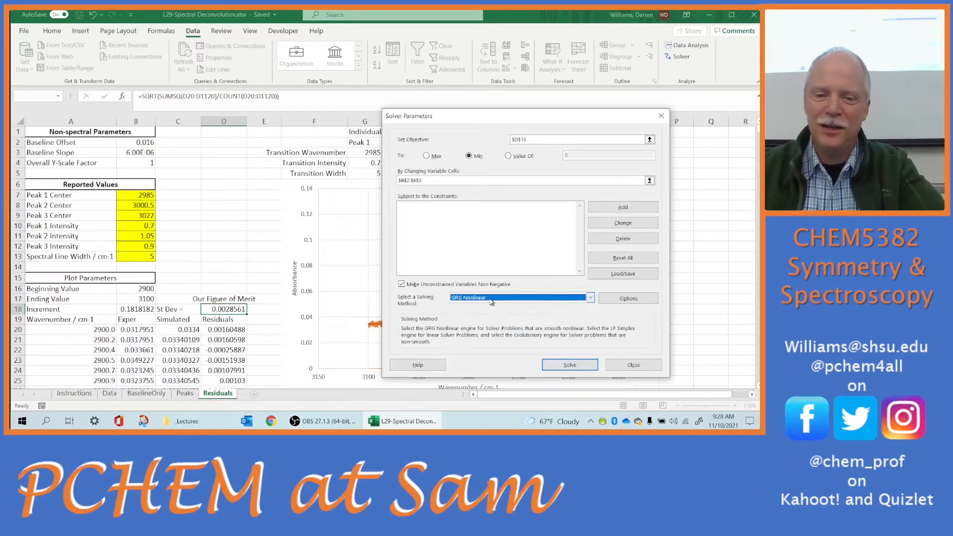
left_click(560, 366)
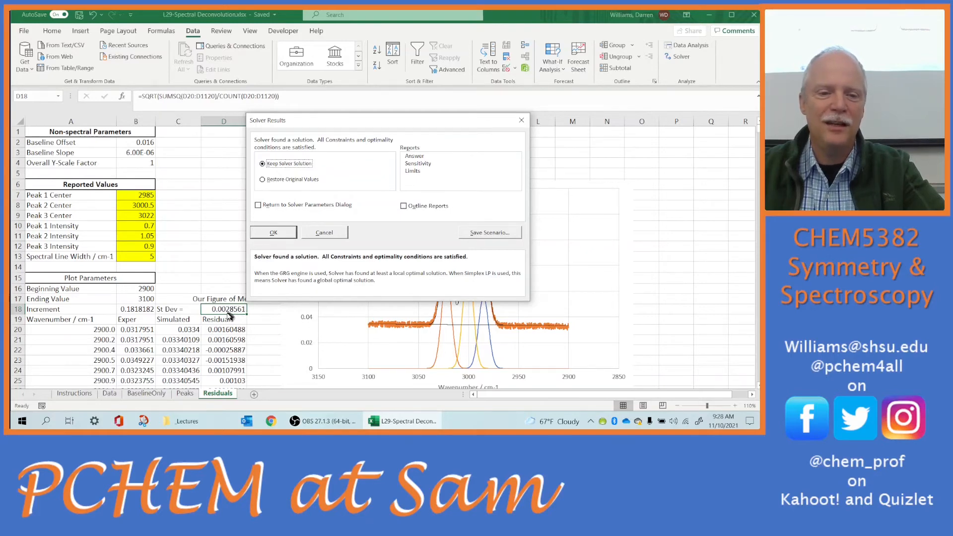
left_click(274, 233)
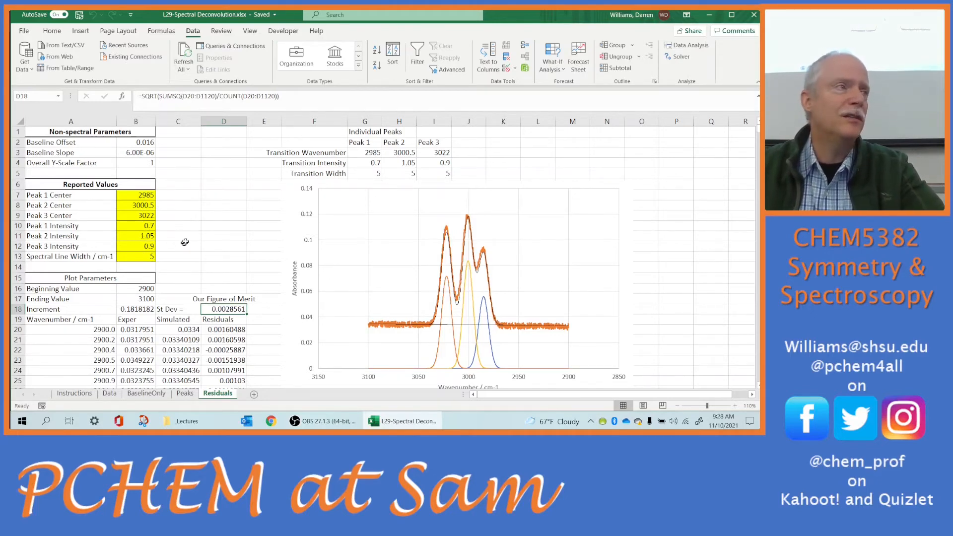
- Minimize D18 with Solver by changing the three peak centers in B7:B9, and keep the solution
left_click(680, 57)
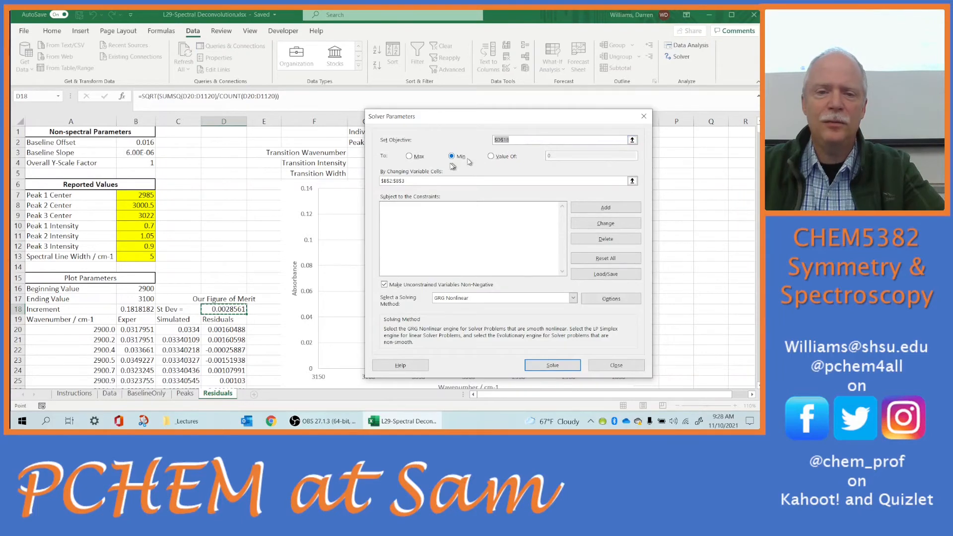
left_click(422, 181)
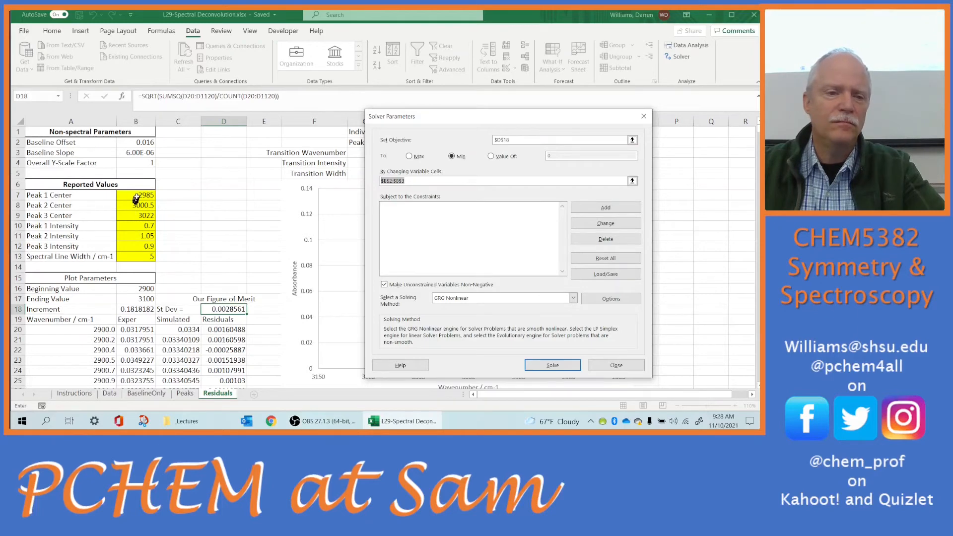
left_click_drag(135, 200, 139, 216)
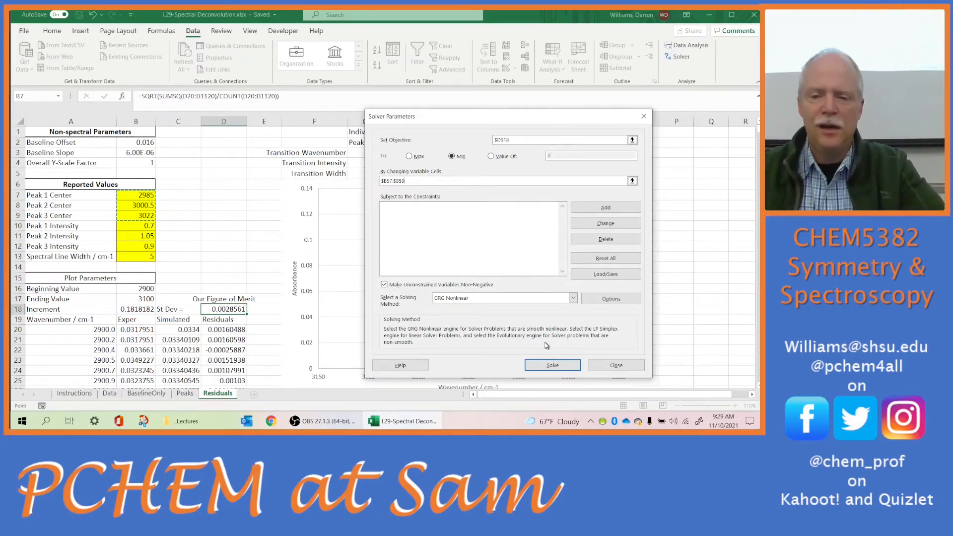
left_click(551, 362)
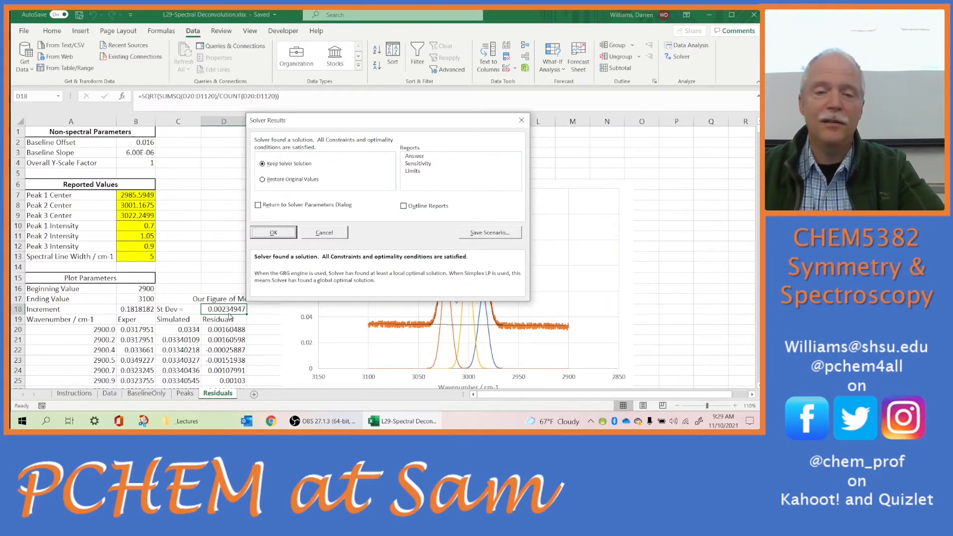
left_click(274, 233)
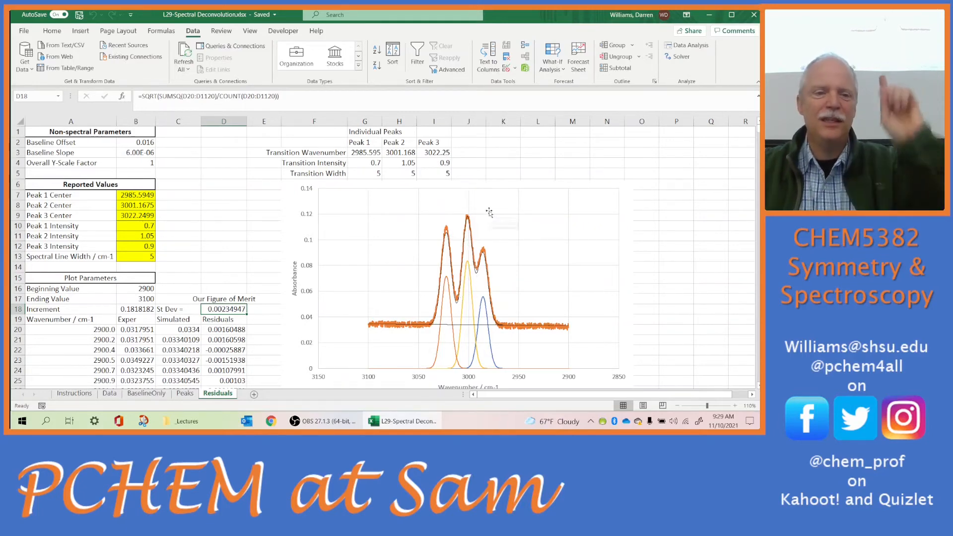
- Minimize D18 with Solver by changing the three peak intensities in B10:B12, and keep the solution
left_click(678, 56)
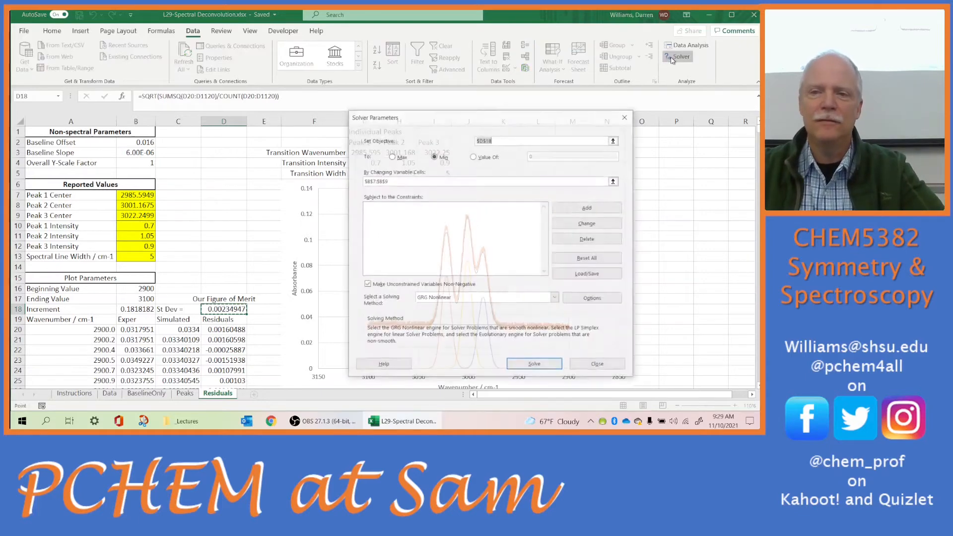
left_click(401, 181)
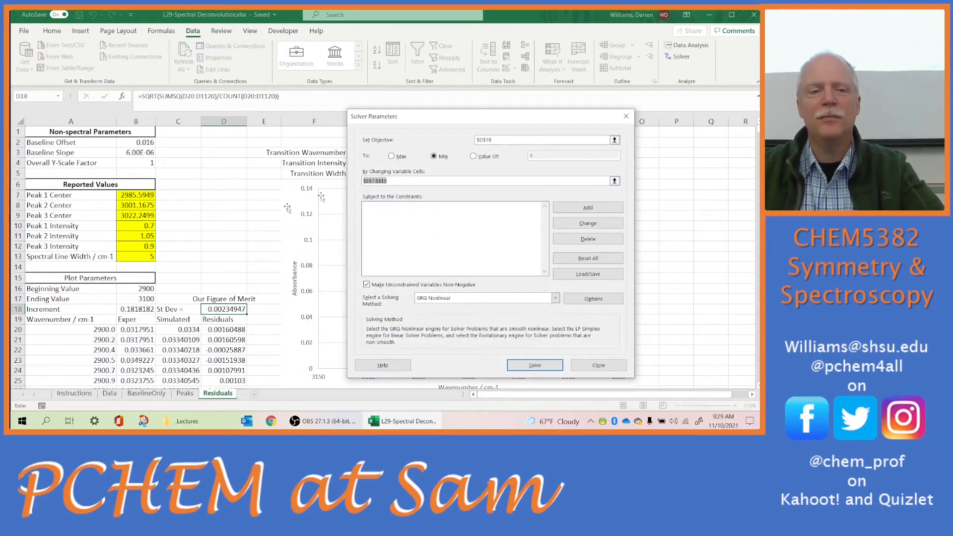
left_click_drag(145, 226, 146, 246)
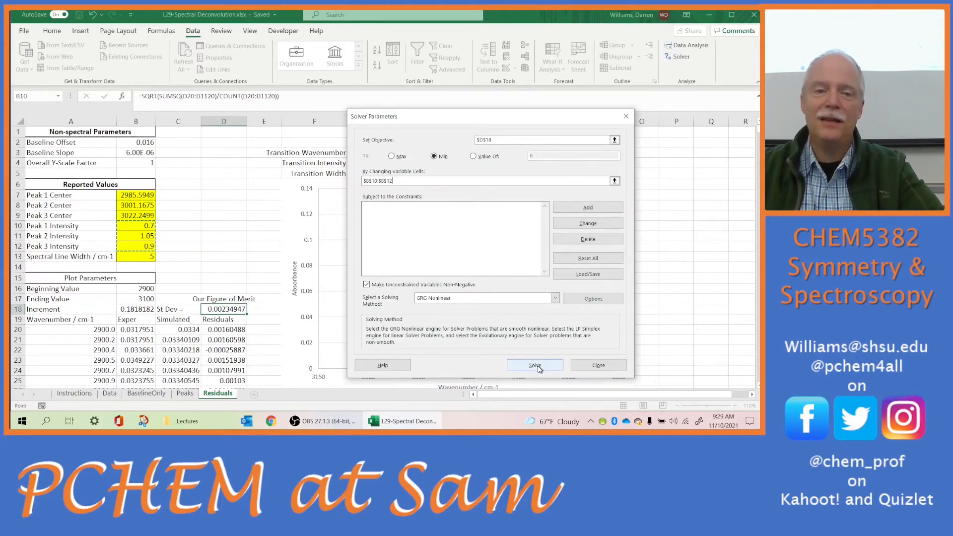
left_click(535, 366)
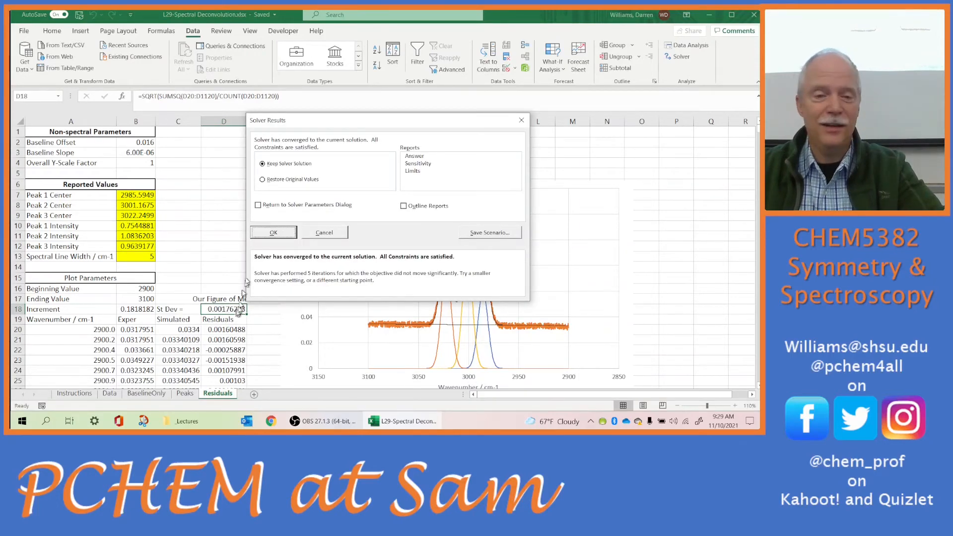
left_click(274, 232)
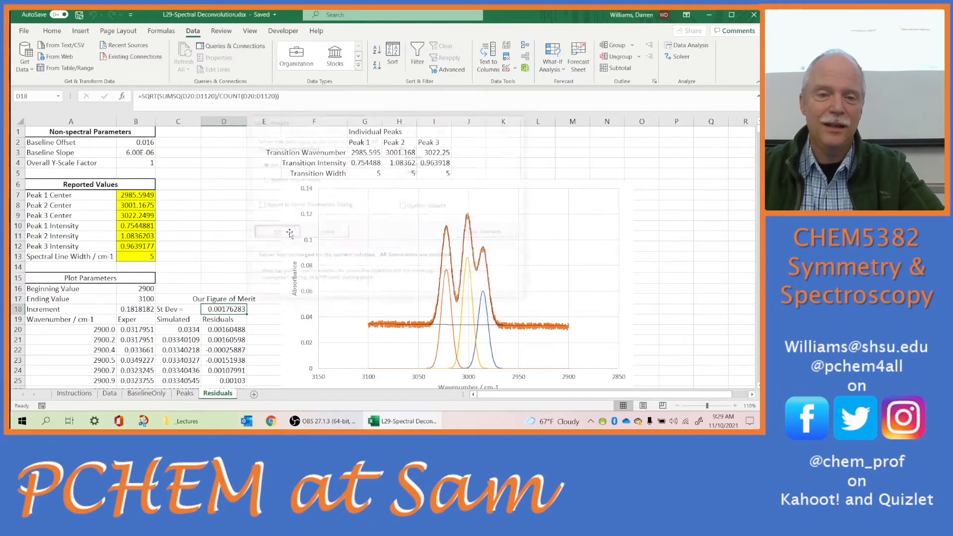
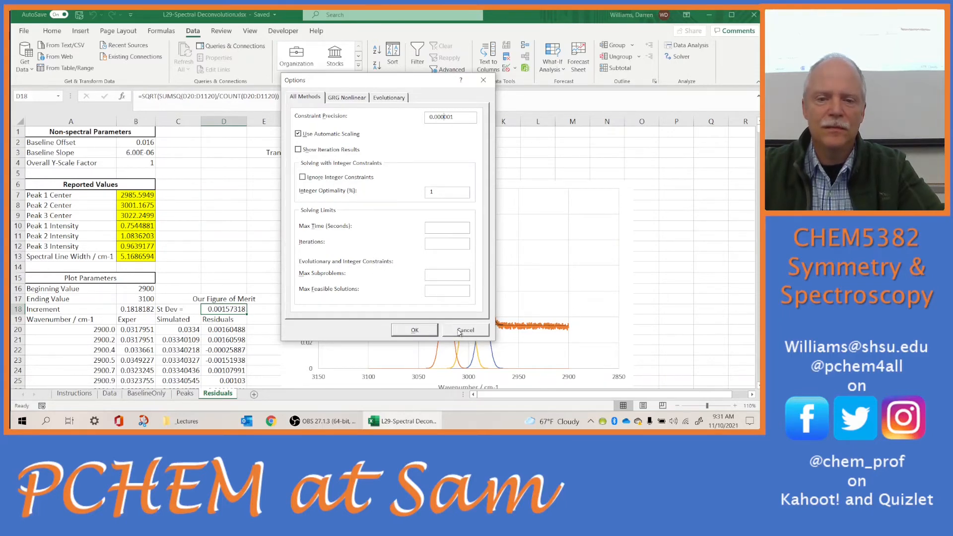
- Cancel the Solver options and close the Solver parameters without solving
left_click(459, 332)
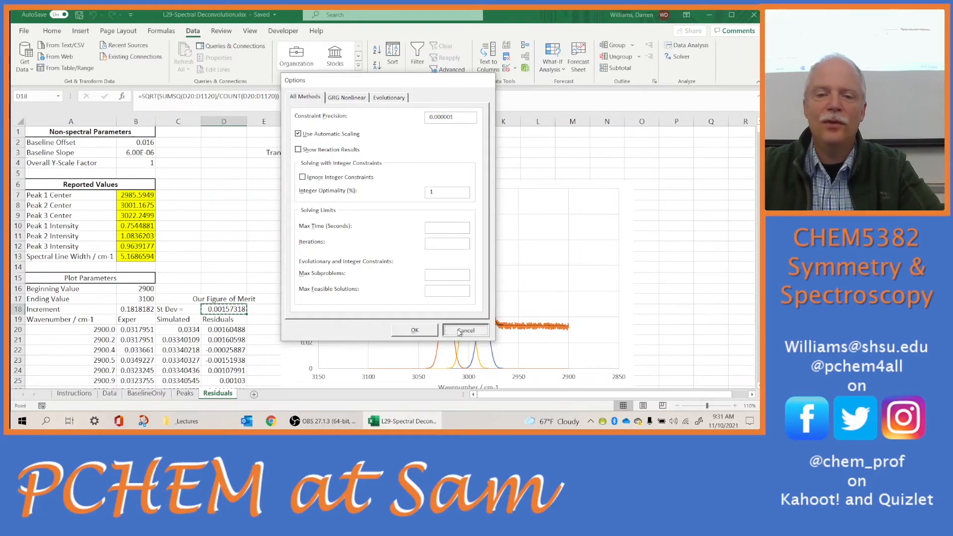
left_click(528, 365)
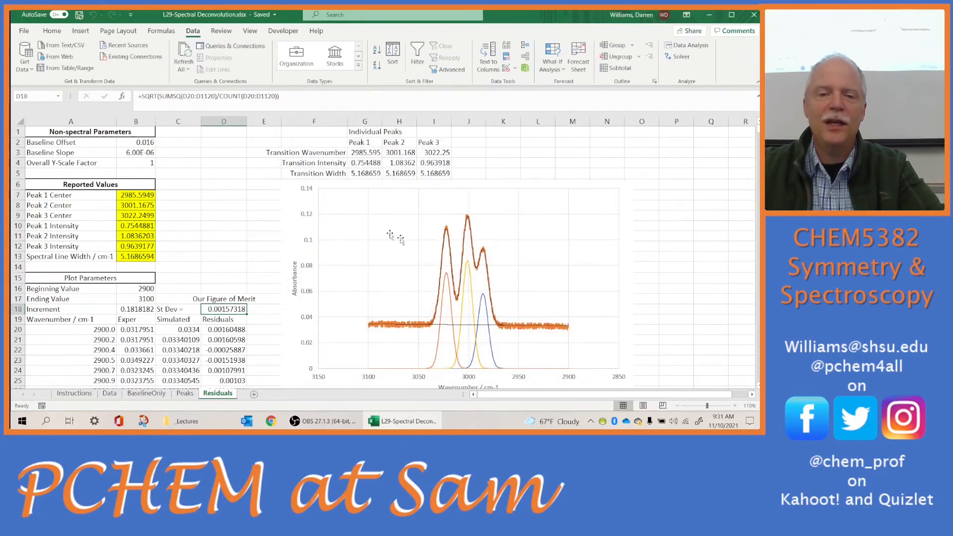
- Set the Peak 1, Peak 2 and Peak 3 intensities in B10:B12 to 0
left_click(144, 195)
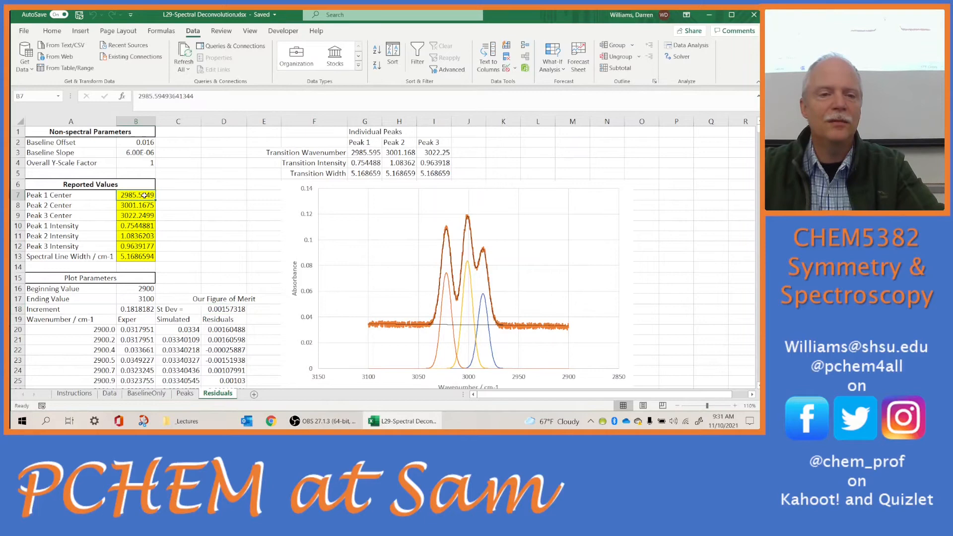
left_click(145, 225)
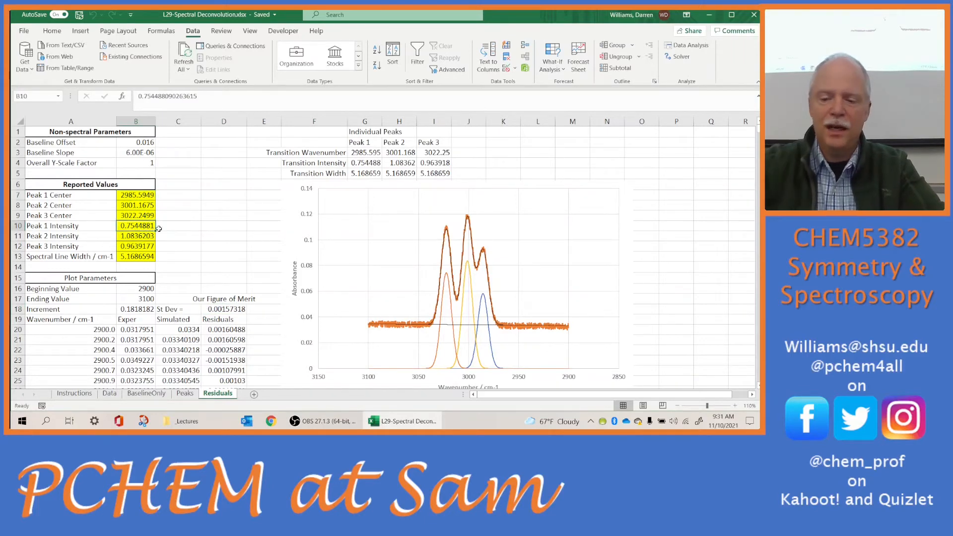
type("0")
key("Return")
type("0")
key("Return")
type("0")
key("Return")
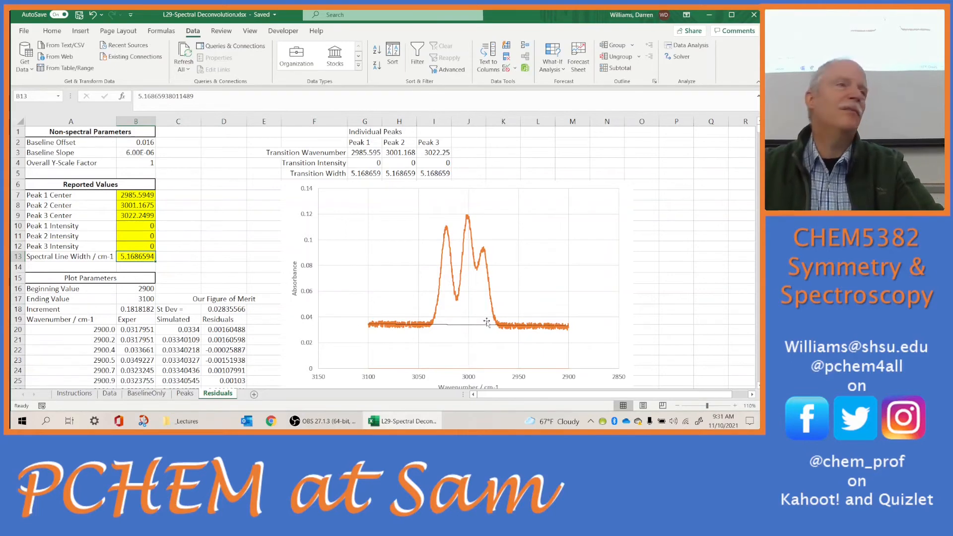
- Minimize D18 with Solver by changing the baseline offset and slope in B2:B3, and keep the solution
mouse_move(497, 321)
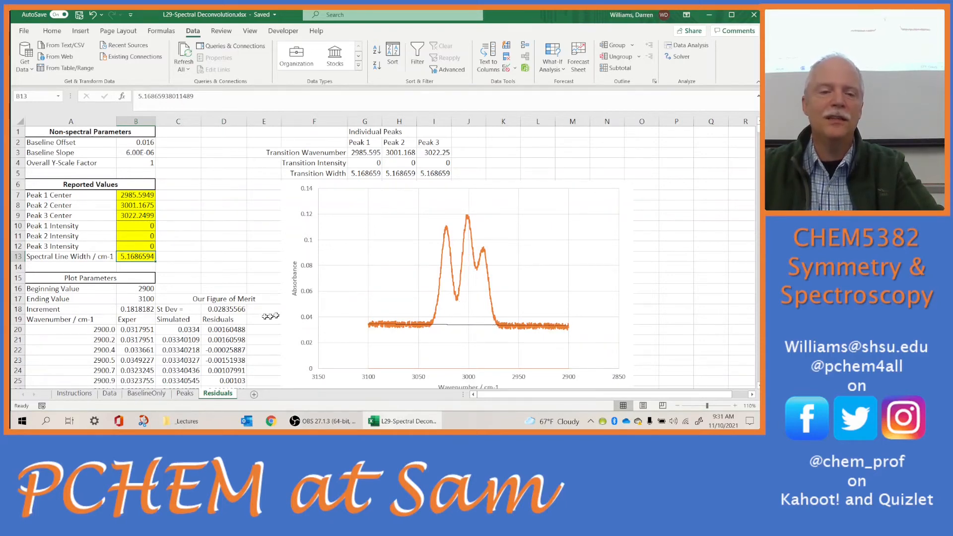
left_click(223, 309)
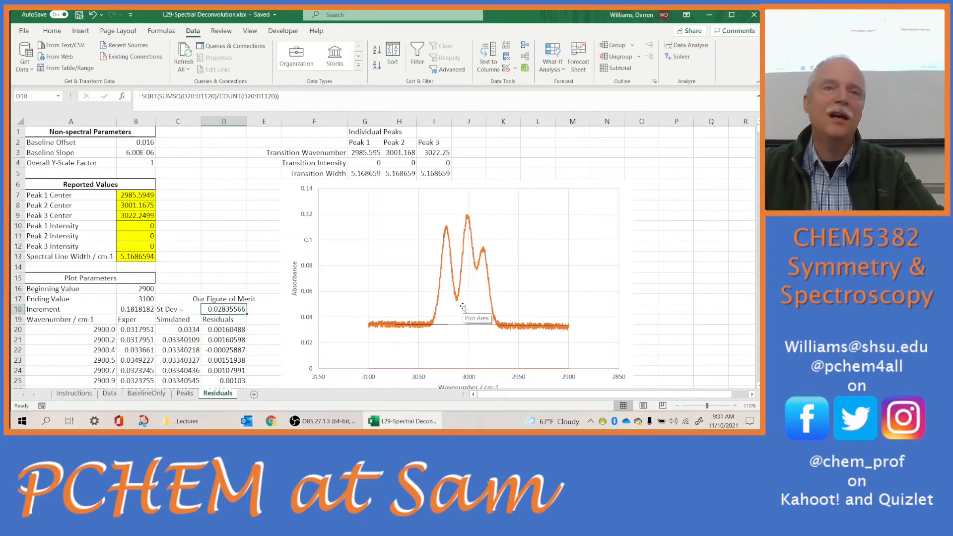
left_click(678, 56)
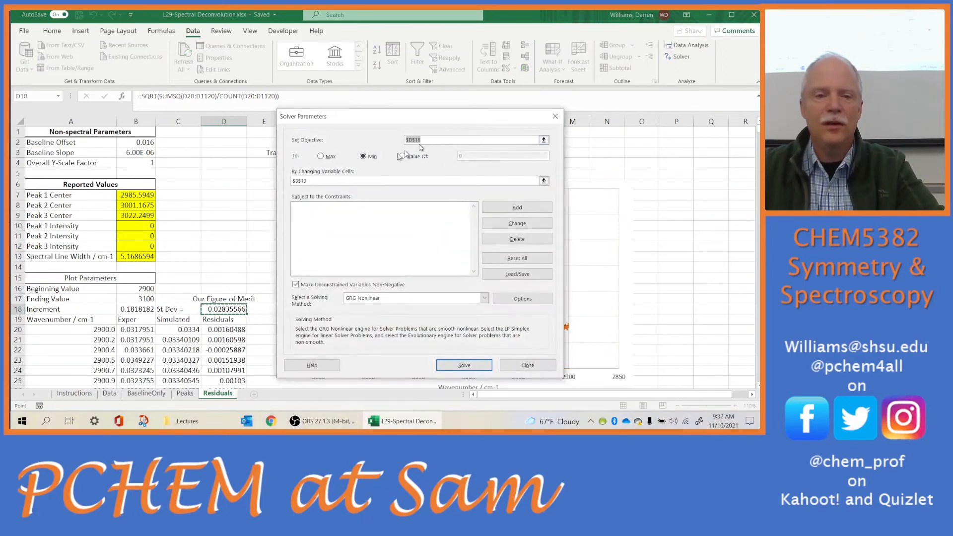
left_click(321, 181)
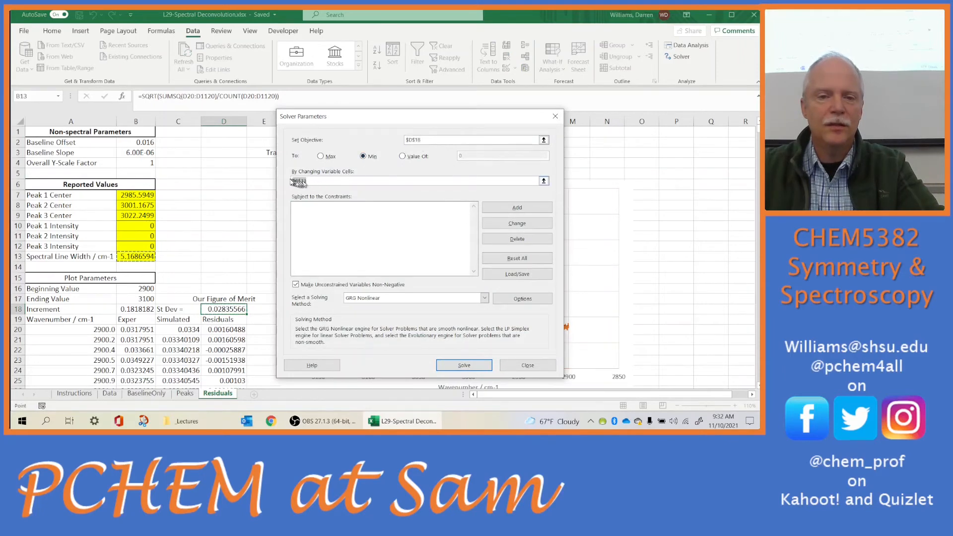
left_click_drag(127, 143, 125, 149)
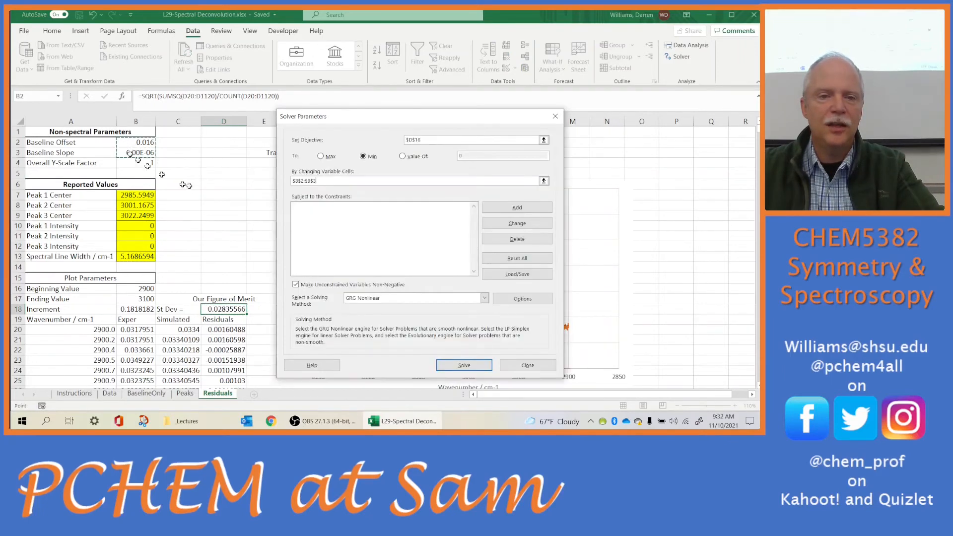
left_click(462, 364)
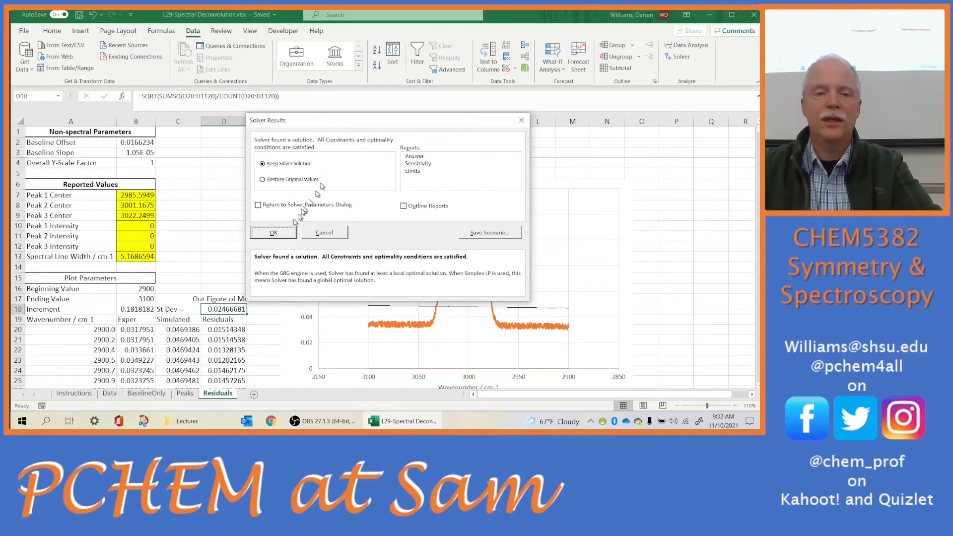
left_click(273, 232)
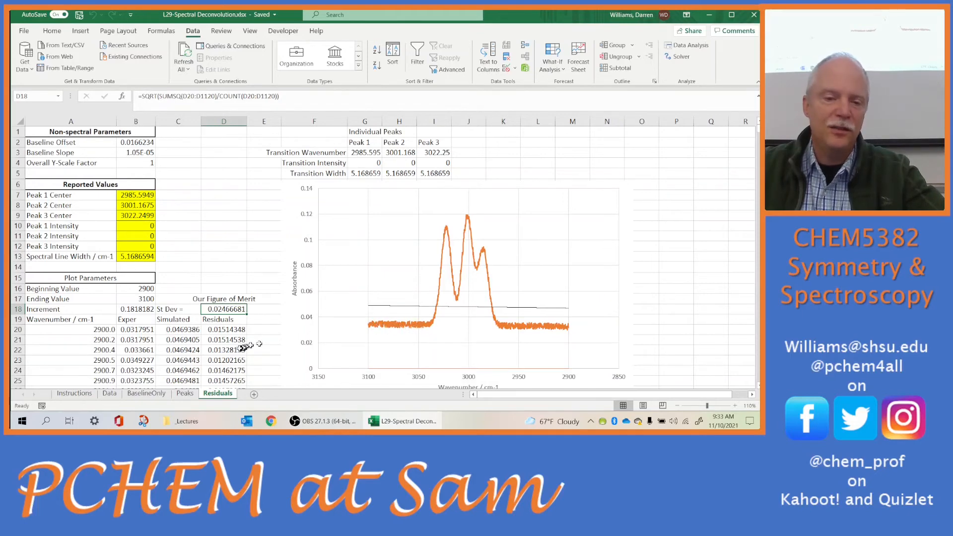
- Clear the residuals in column D from D296 down to the end of the data
scroll(222, 348, "down", 4)
scroll(222, 347, "down", 1)
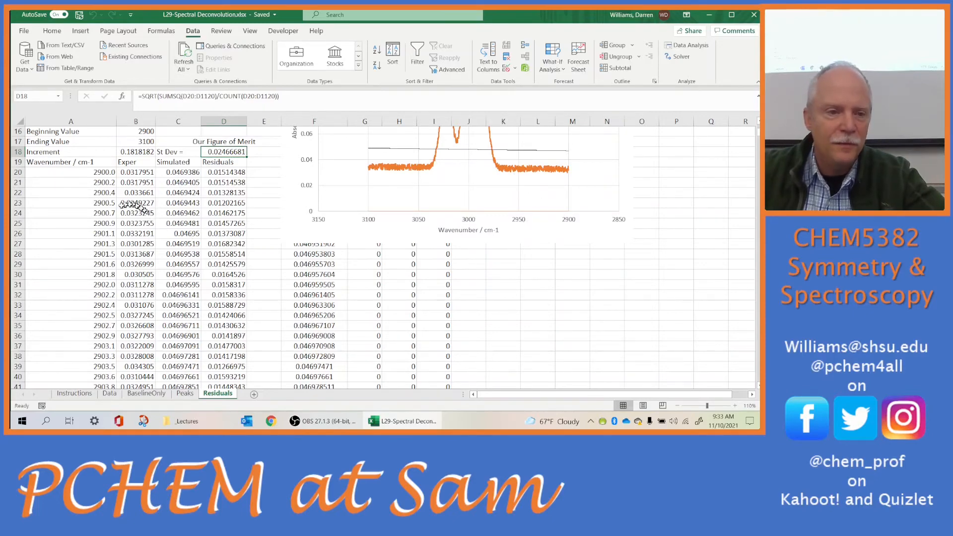
scroll(104, 214, "down", 4)
scroll(106, 271, "down", 20)
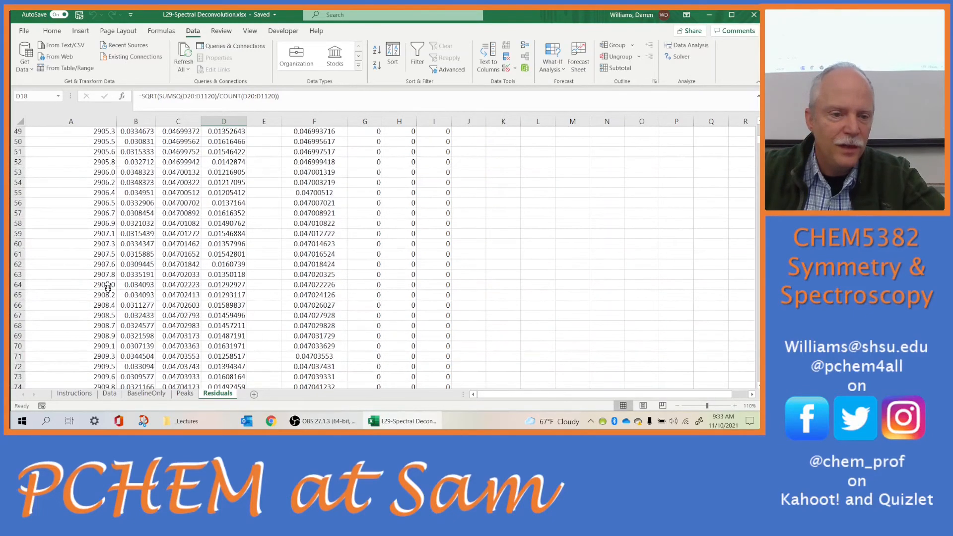
scroll(108, 291, "down", 20)
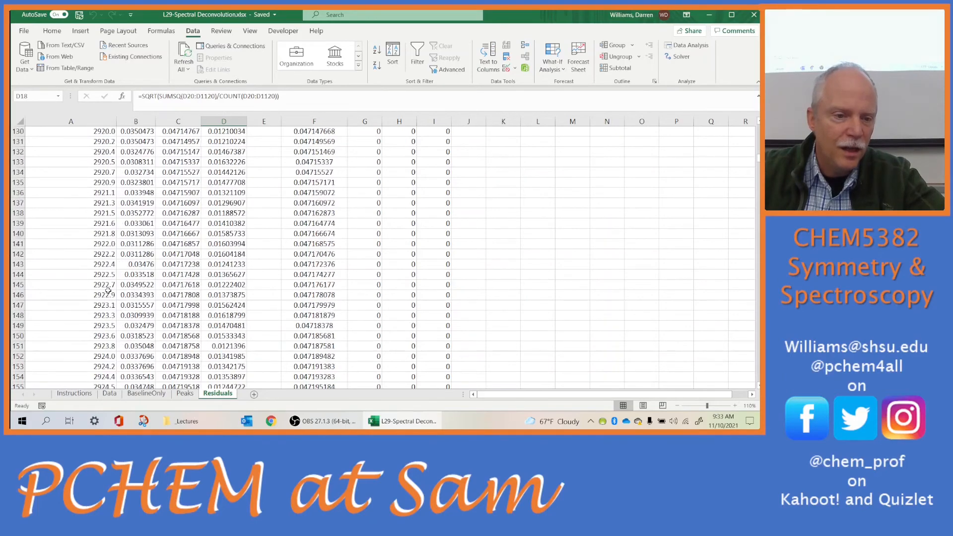
scroll(107, 290, "down", 20)
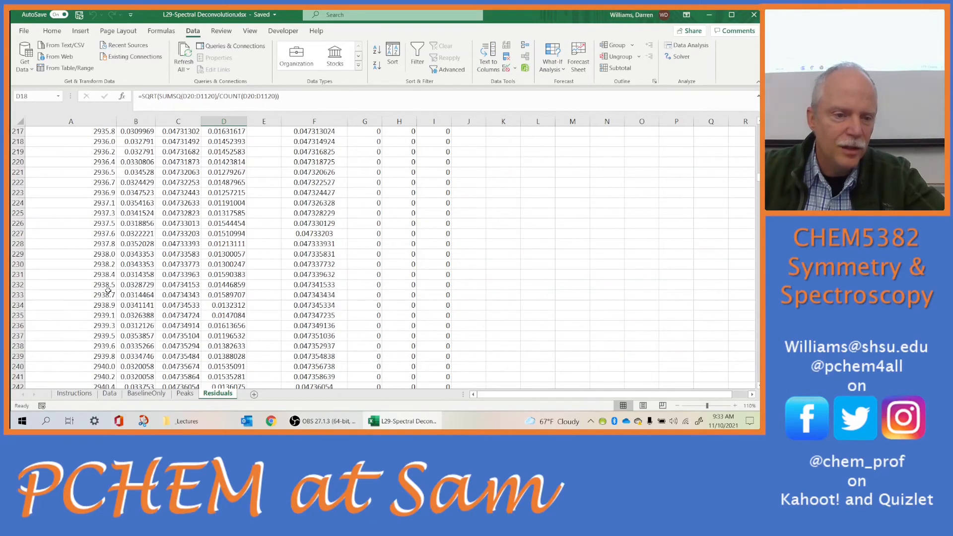
scroll(108, 290, "down", 11)
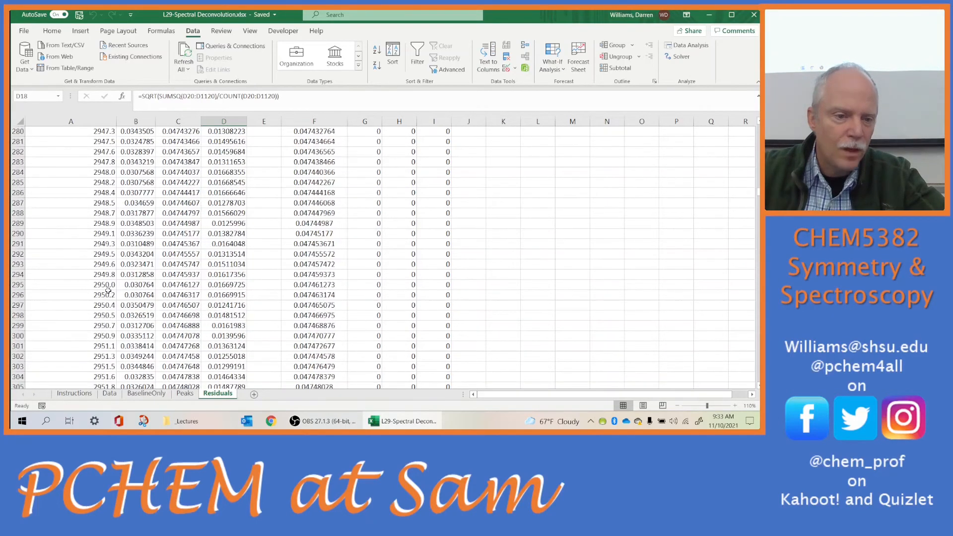
left_click(240, 296)
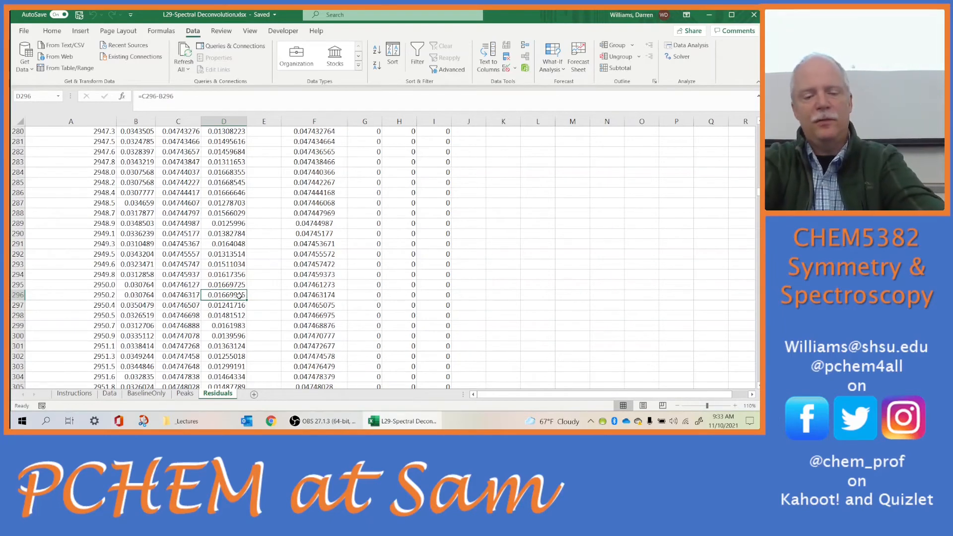
key("ctrl+shift+Down")
key("Delete")
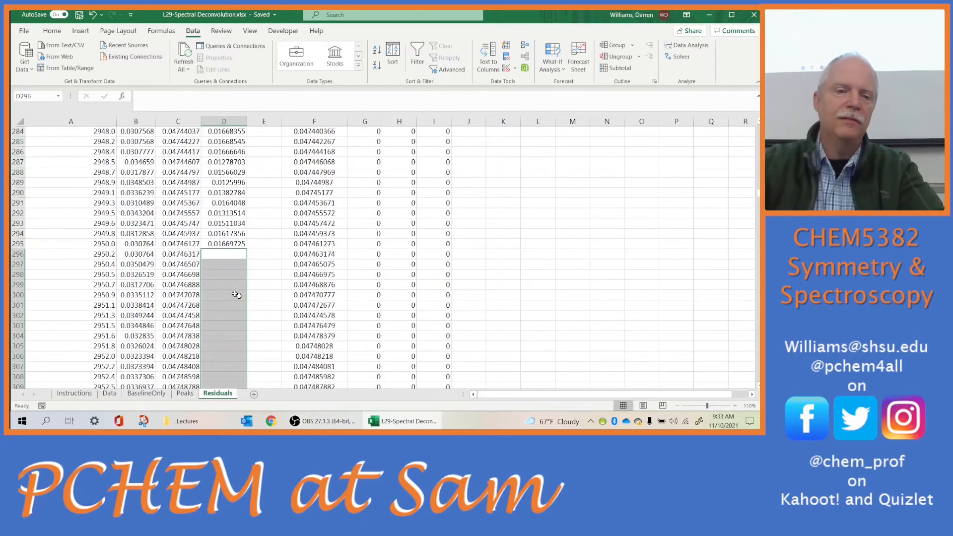
- Run Solver again to minimize D18 over the baseline parameters in B2:B3, and keep the solution
scroll(217, 253, "up", 5)
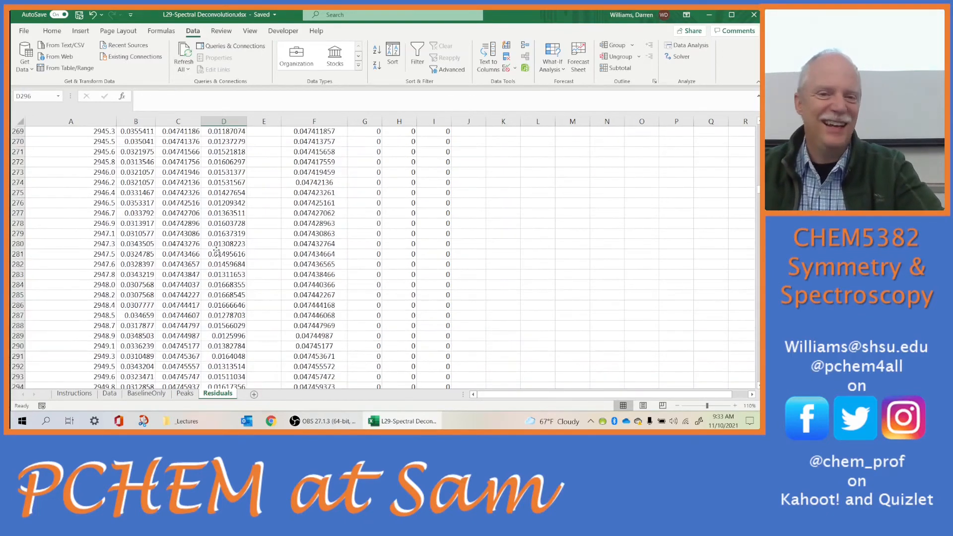
scroll(217, 253, "up", 20)
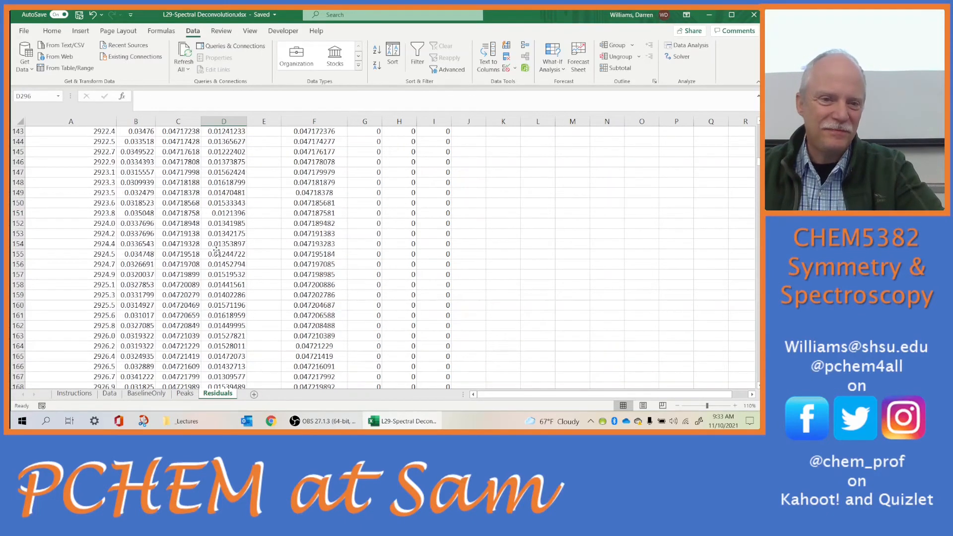
scroll(217, 253, "up", 20)
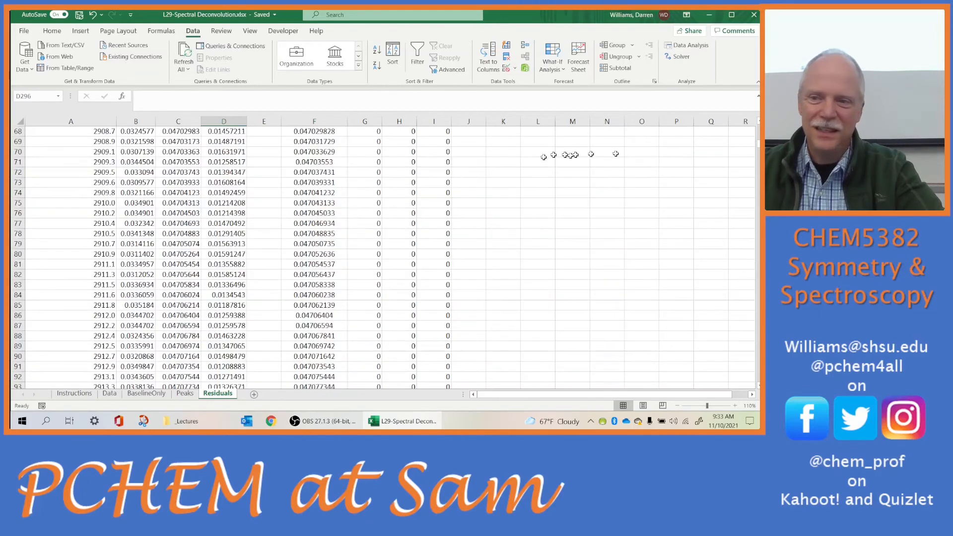
left_click_drag(758, 145, 759, 132)
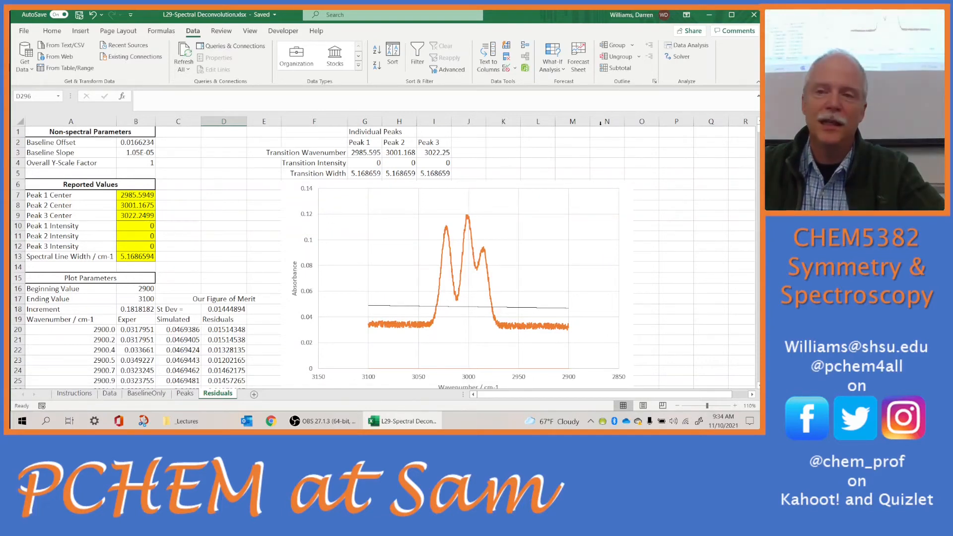
left_click(679, 58)
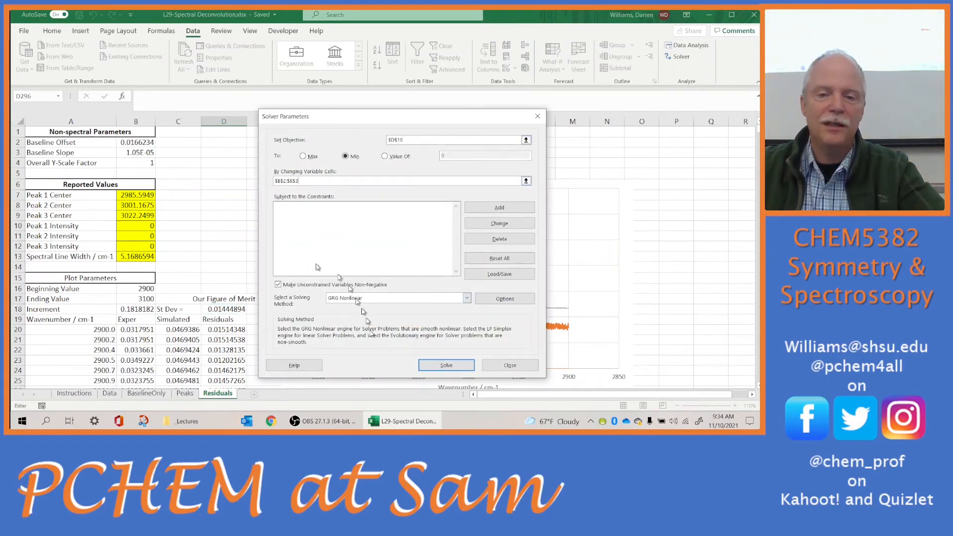
left_click(431, 367)
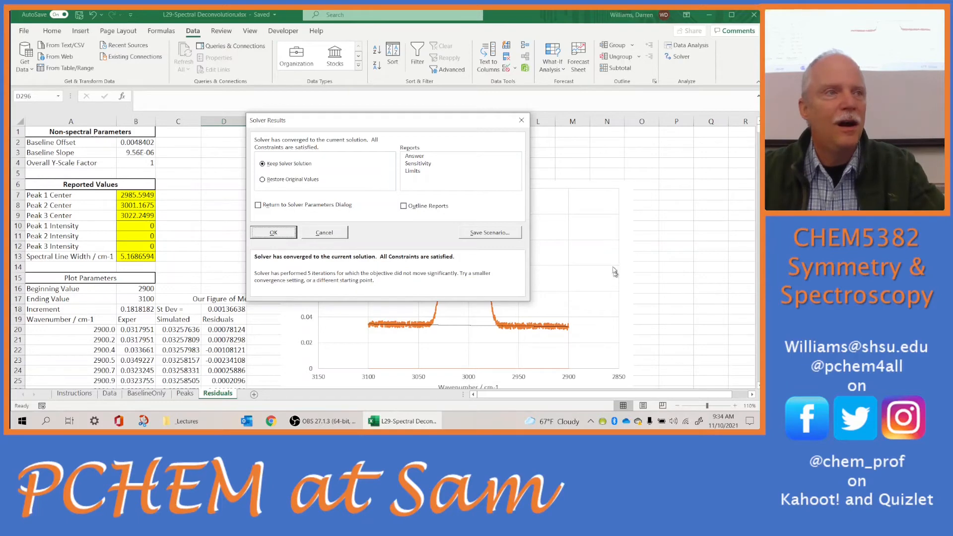
left_click(273, 233)
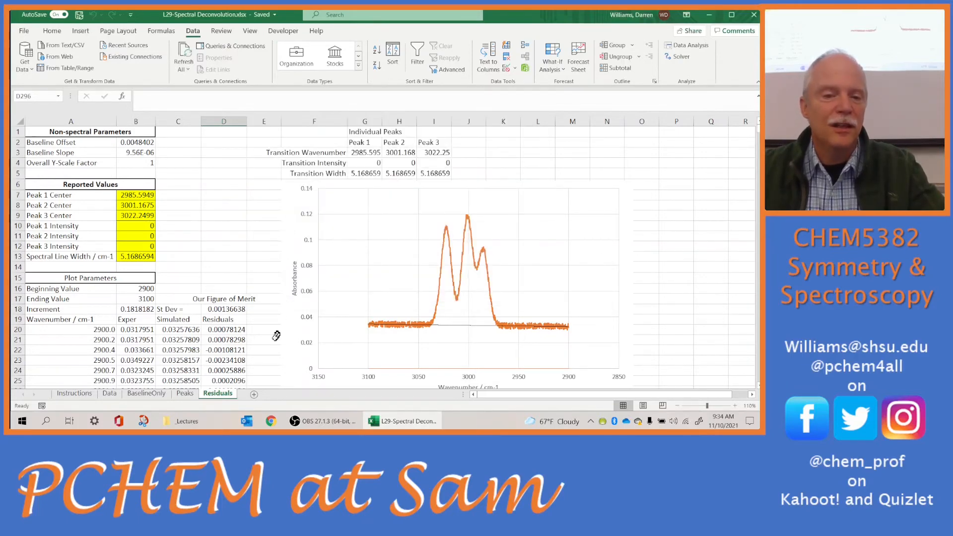
- Review the column D residuals down to the cleared range that begins at D296
scroll(276, 336, "down", 20)
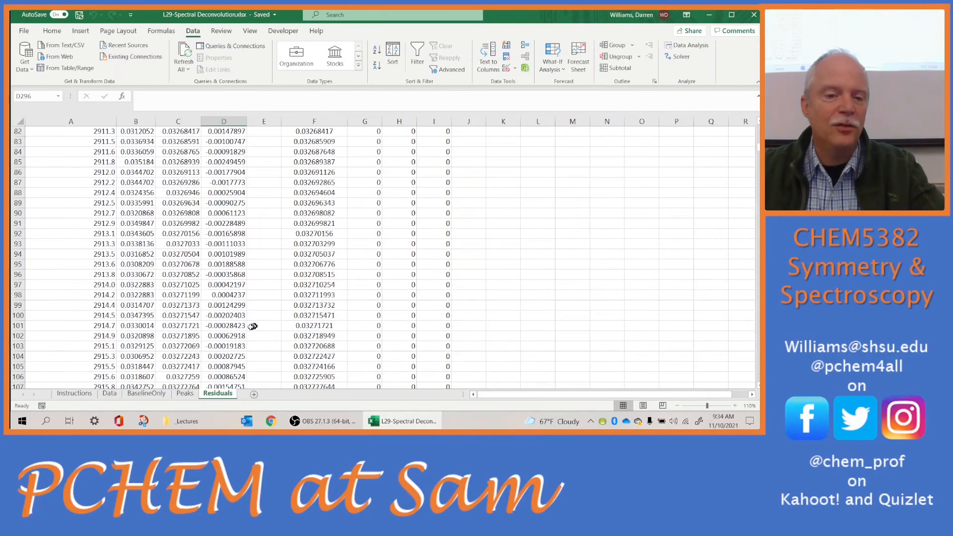
scroll(253, 326, "down", 20)
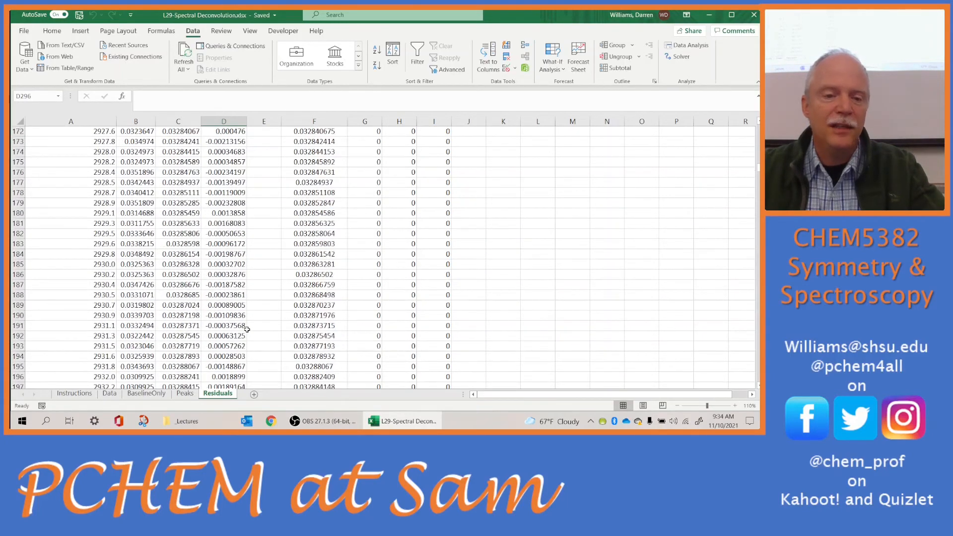
scroll(247, 329, "down", 20)
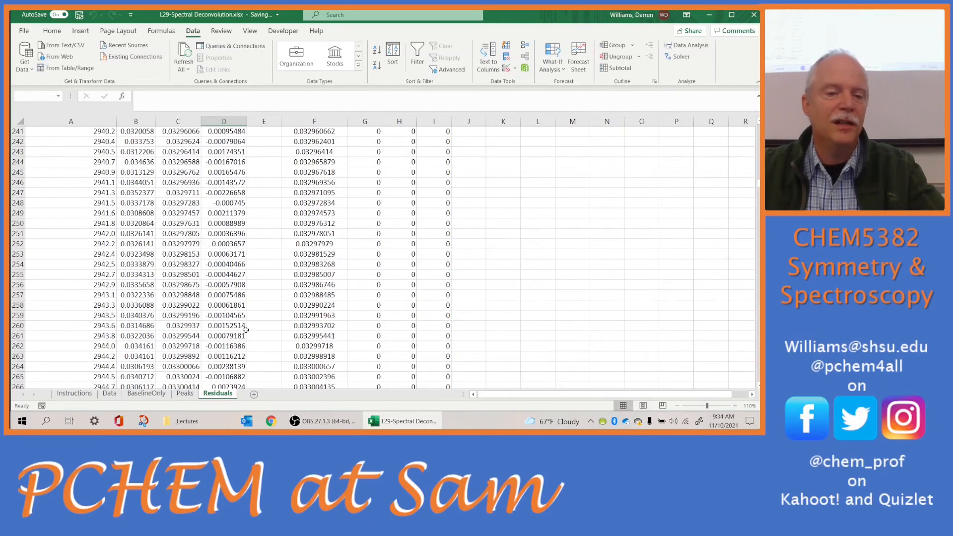
scroll(245, 329, "down", 12)
left_click(246, 329)
scroll(246, 332, "down", 3)
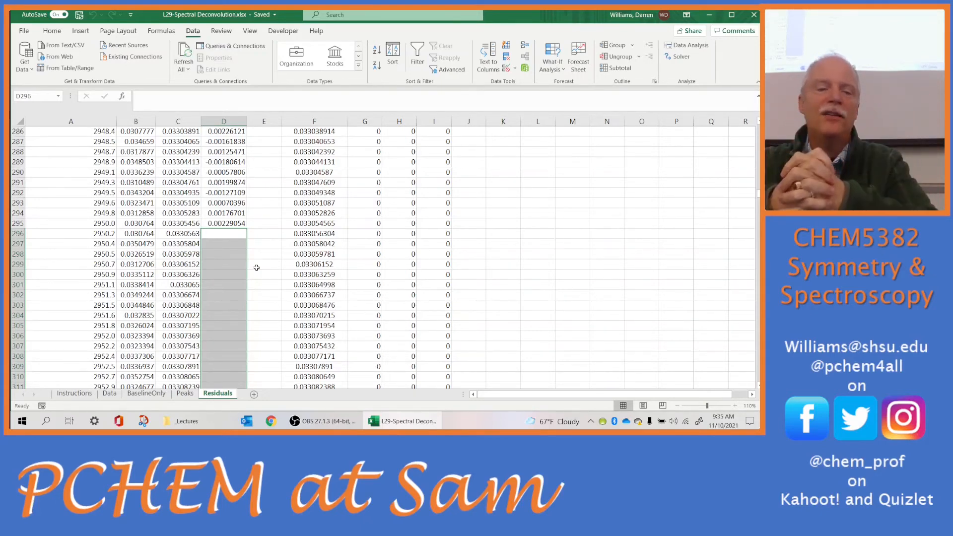
- Switch to File Explorer, open Deconvolution of HCl Homework.xlsx from the _5382_F21 _Homework folder, and maximize its window
left_click(208, 382)
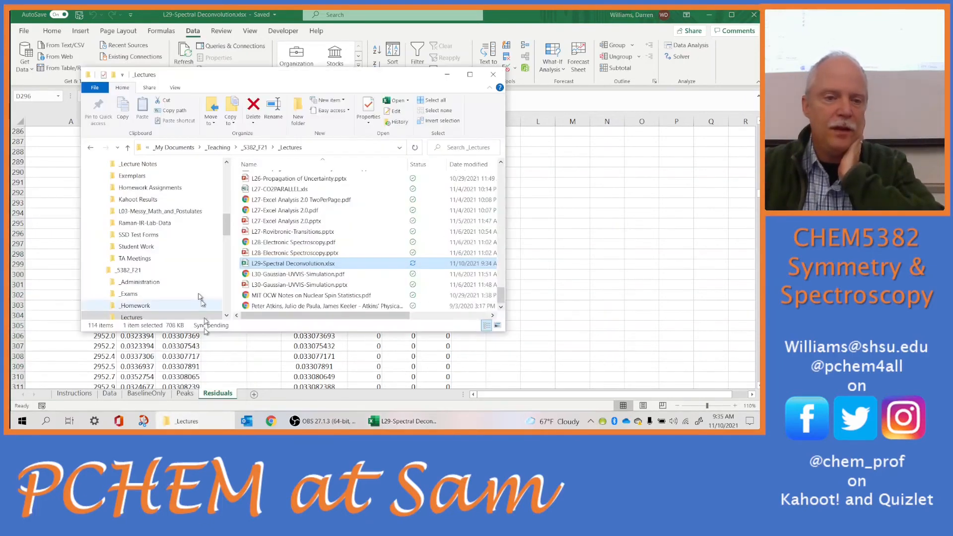
left_click(169, 189)
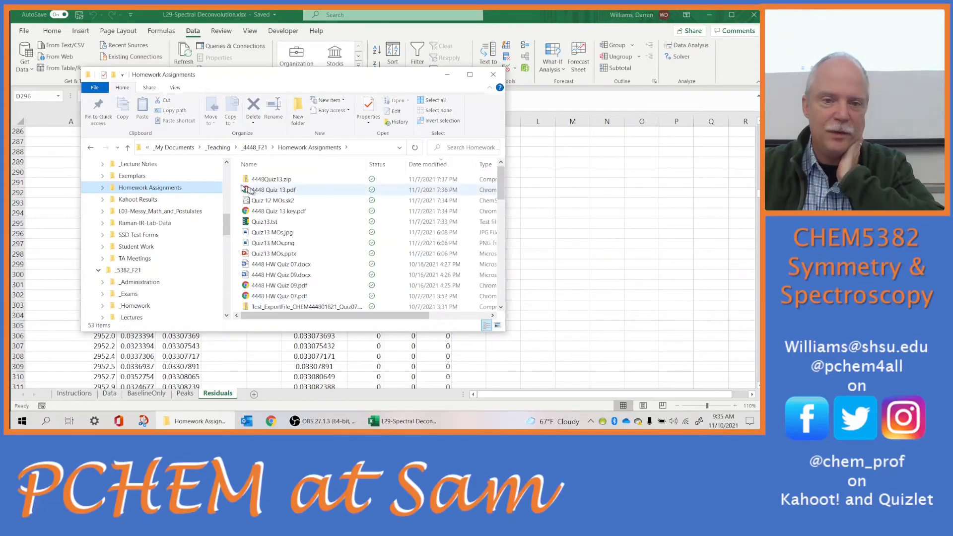
left_click(425, 166)
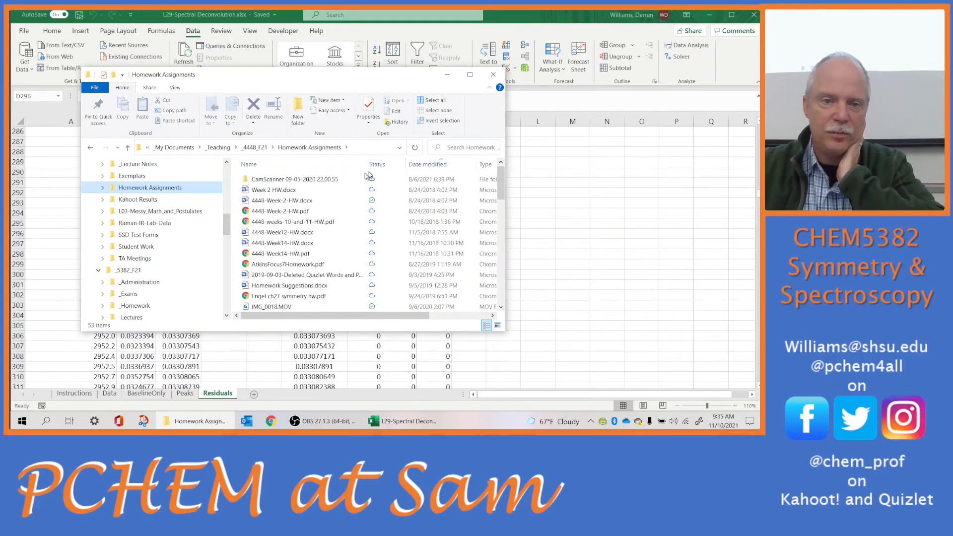
left_click(416, 164)
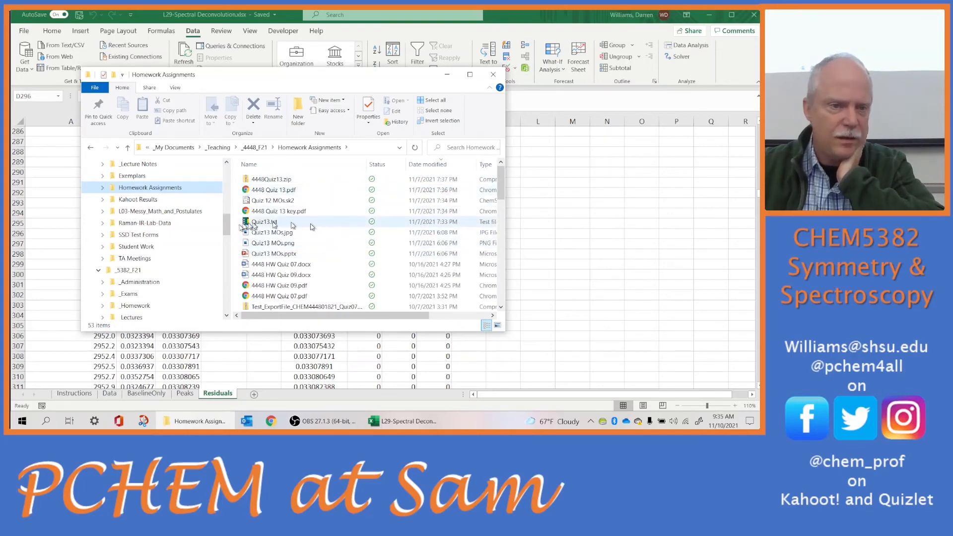
left_click(180, 304)
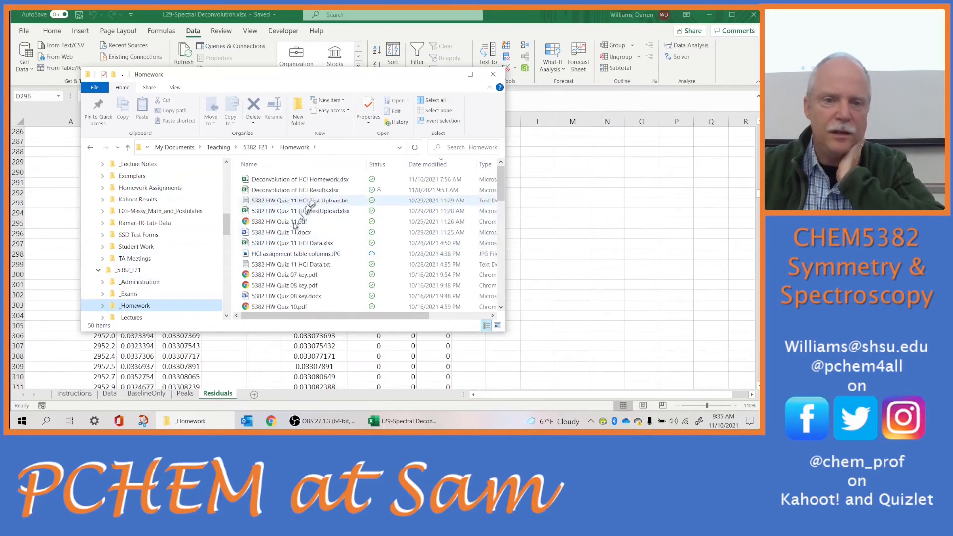
double_click(246, 190)
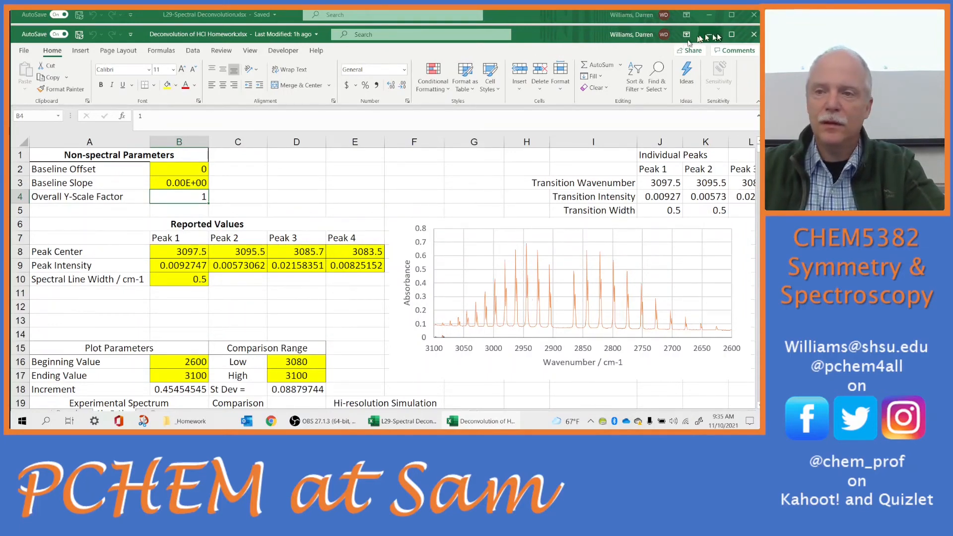
left_click(731, 34)
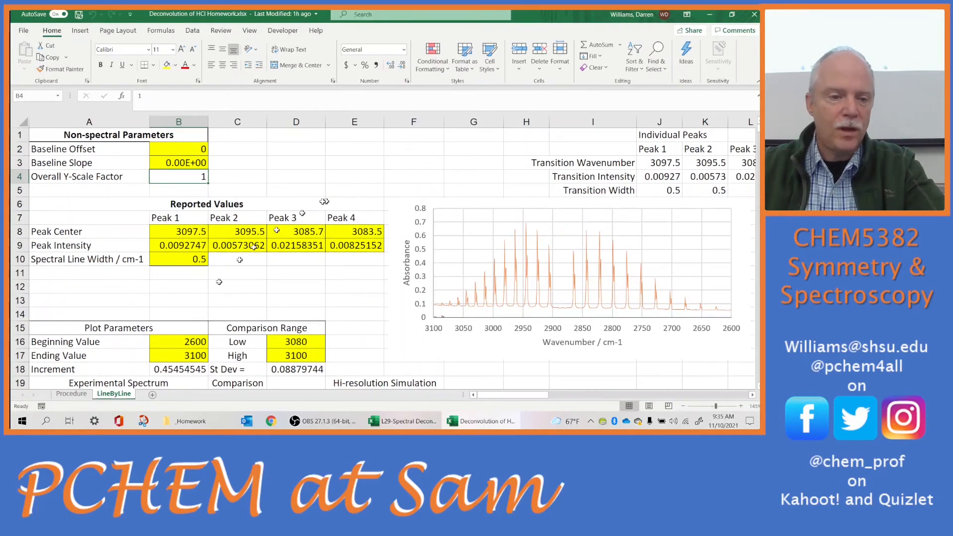
- Review the Procedure sheet and its peak center and intensity entry cells G16:H19, and return to the LineByLine sheet
left_click(69, 393)
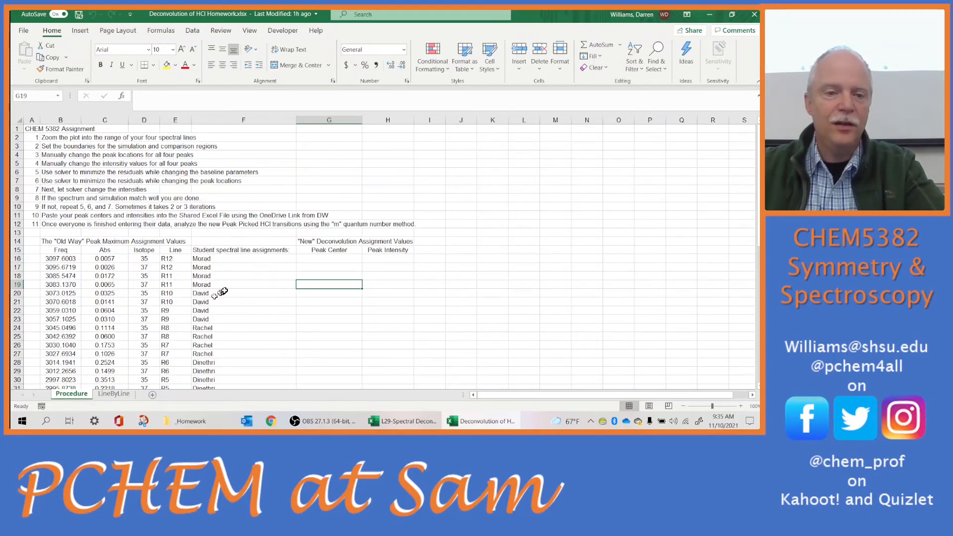
left_click_drag(339, 260, 370, 290)
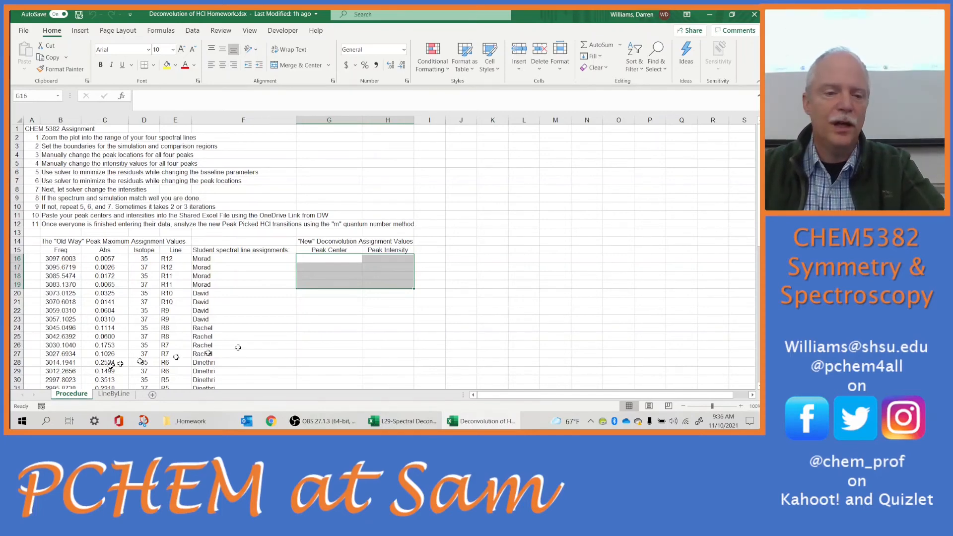
left_click(114, 394)
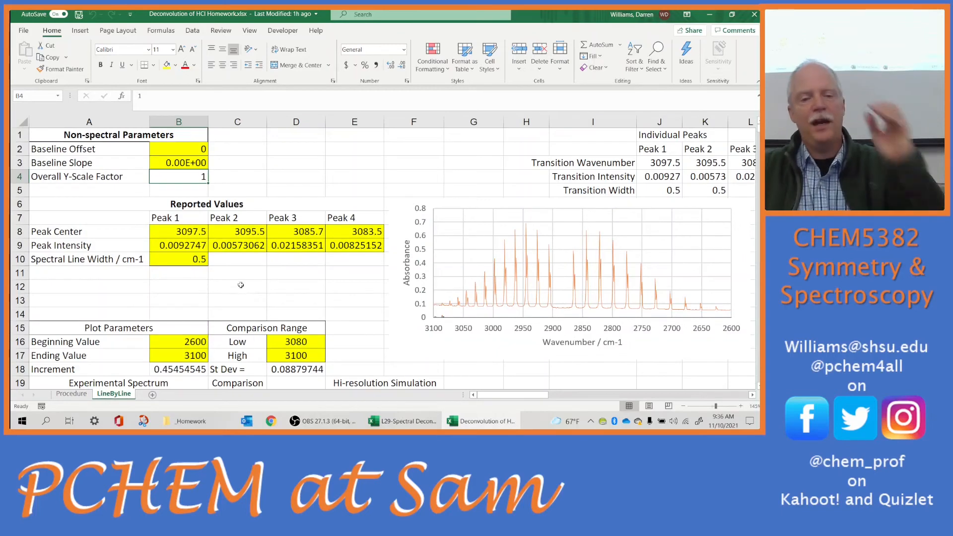
- Examine the Comparison Range block C15:D17 and the residual formula in D22 that depends on its low and high limits
left_click_drag(255, 329, 260, 355)
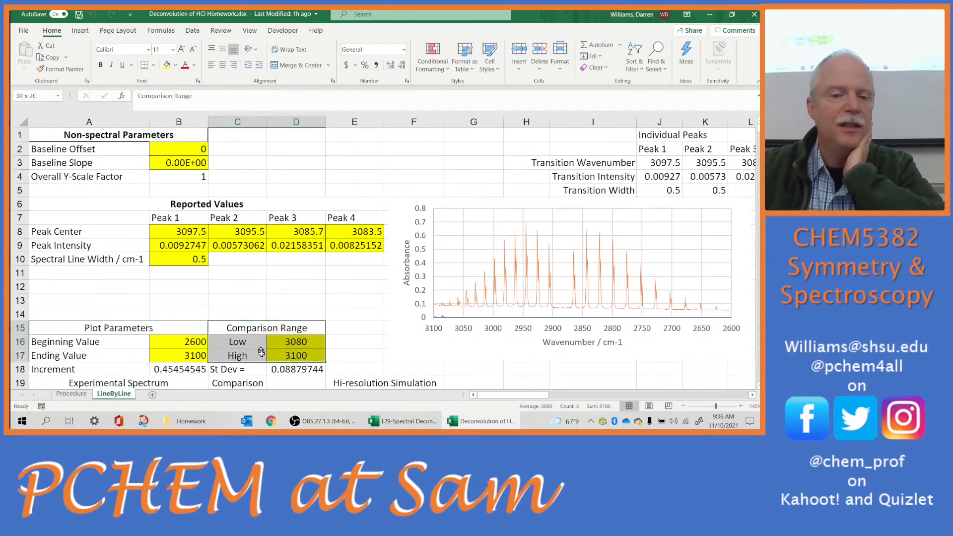
scroll(287, 329, "down", 1)
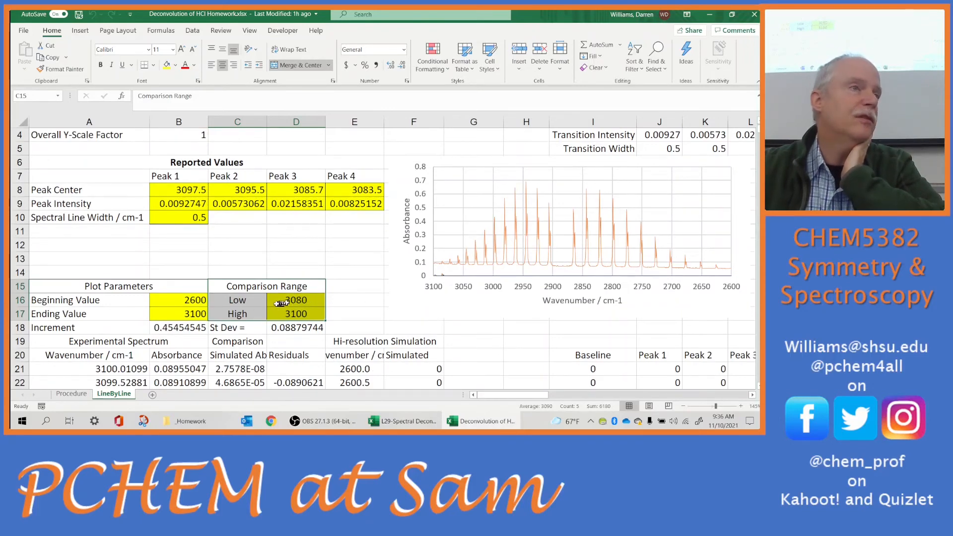
scroll(291, 334, "down", 1)
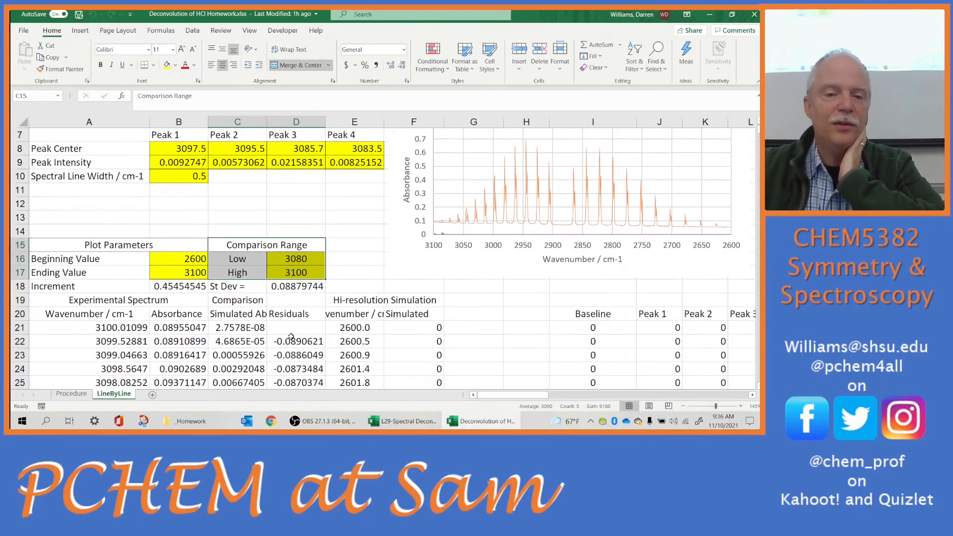
left_click(291, 342)
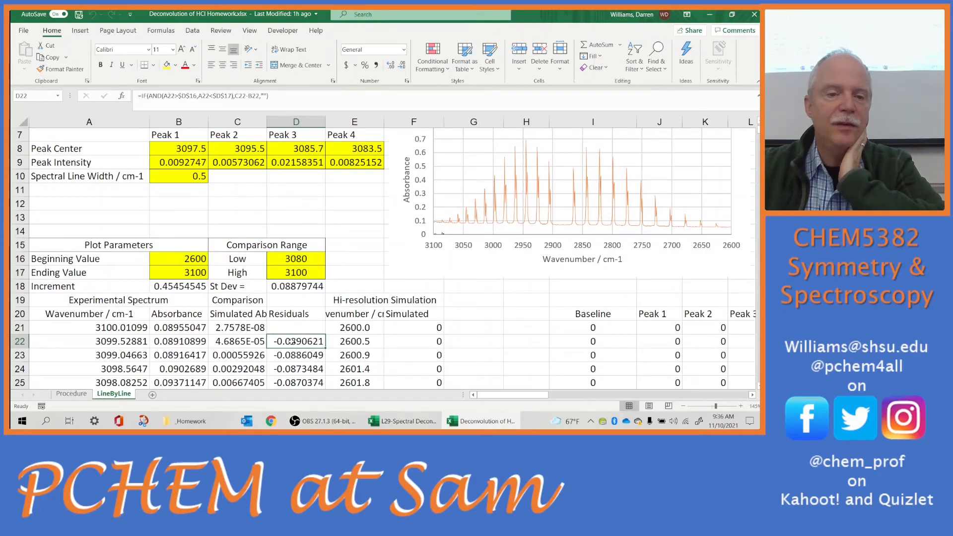
double_click(291, 341)
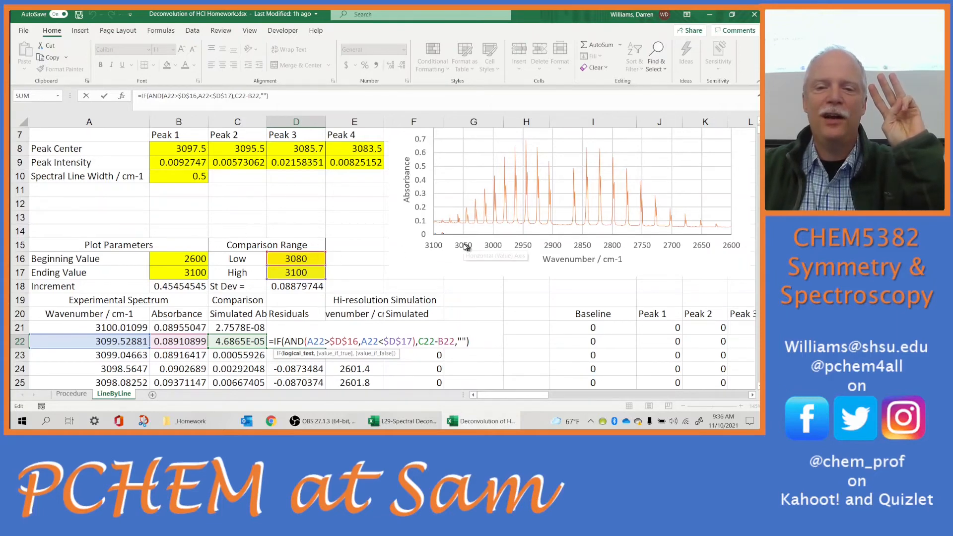
- Set the chart's wavenumber axis bounds to a minimum of 3080 and a maximum of 3100
scroll(467, 246, "up", 2)
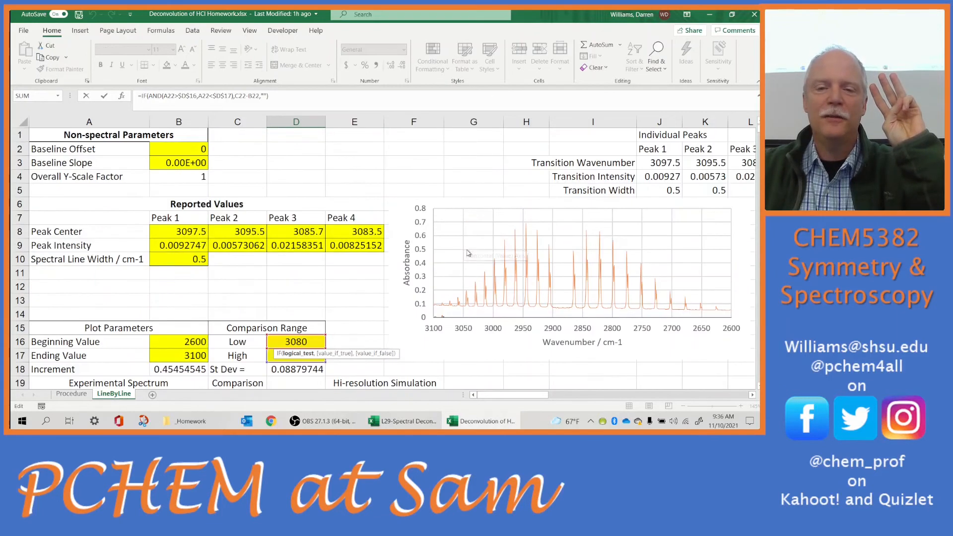
double_click(469, 331)
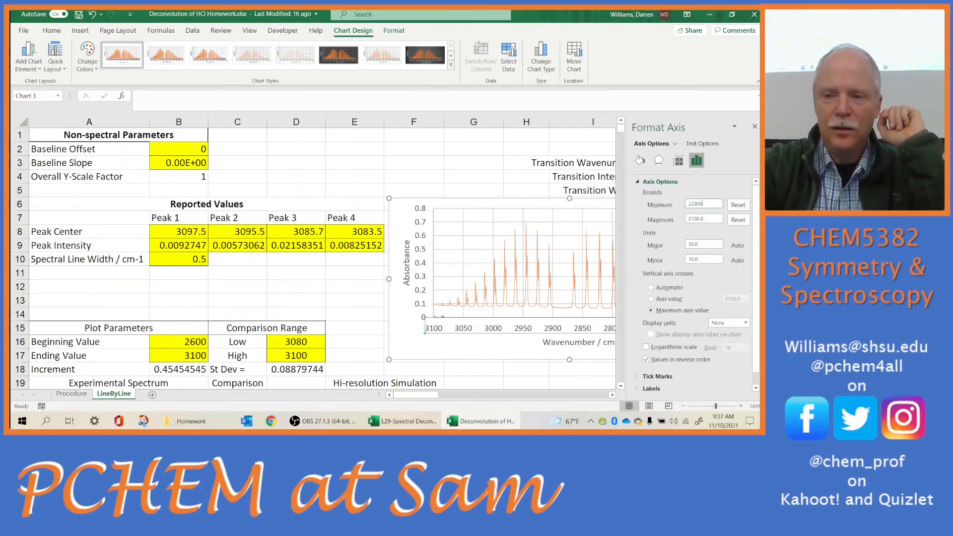
key("Return")
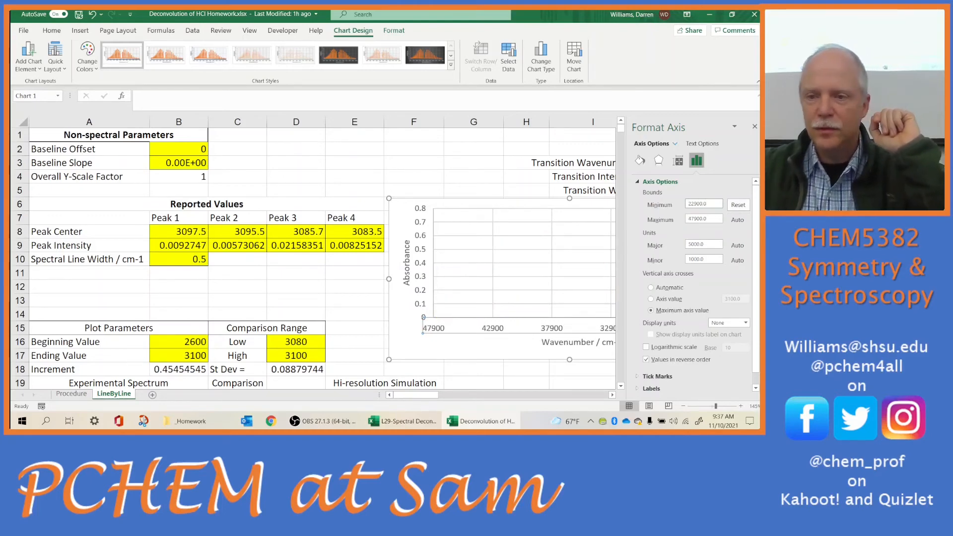
left_click_drag(711, 203, 688, 203)
type("290")
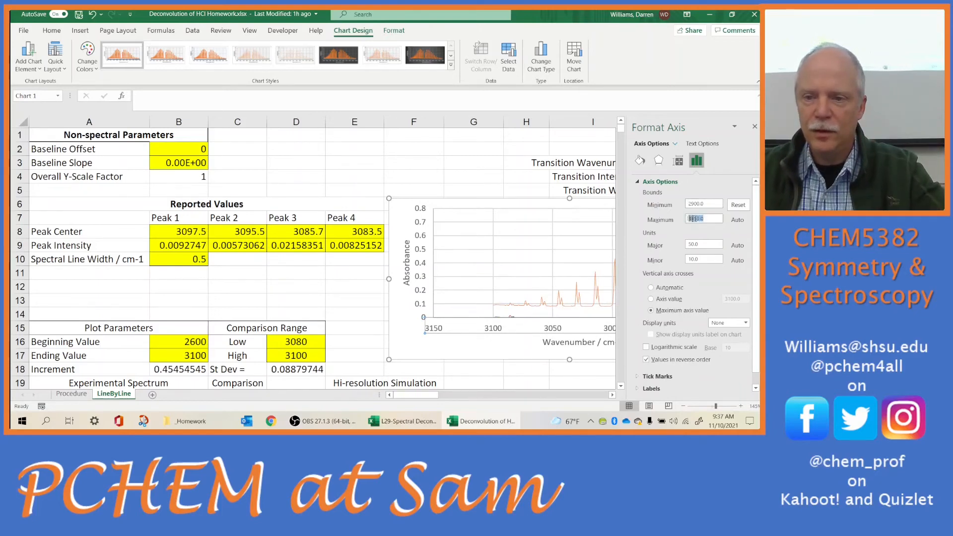
type("3100")
key("Return")
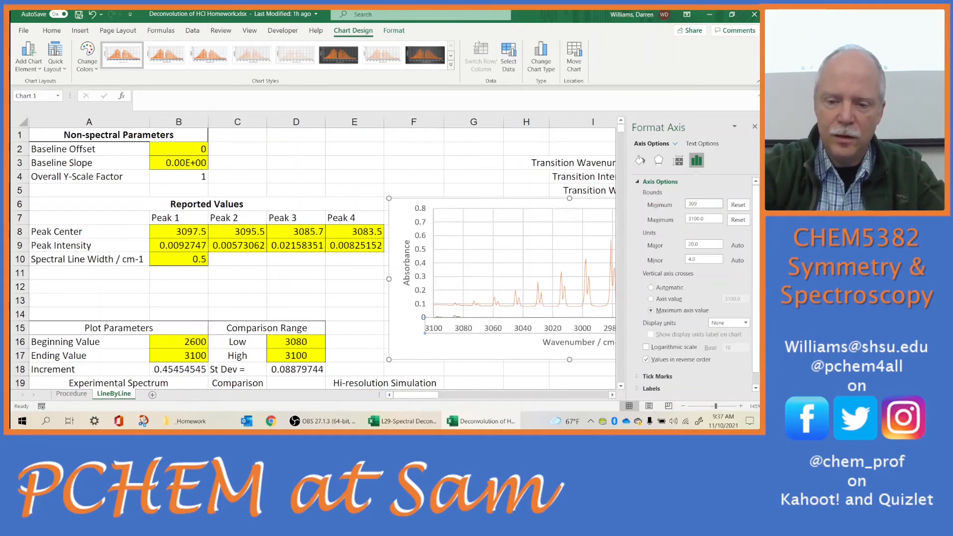
key("Return")
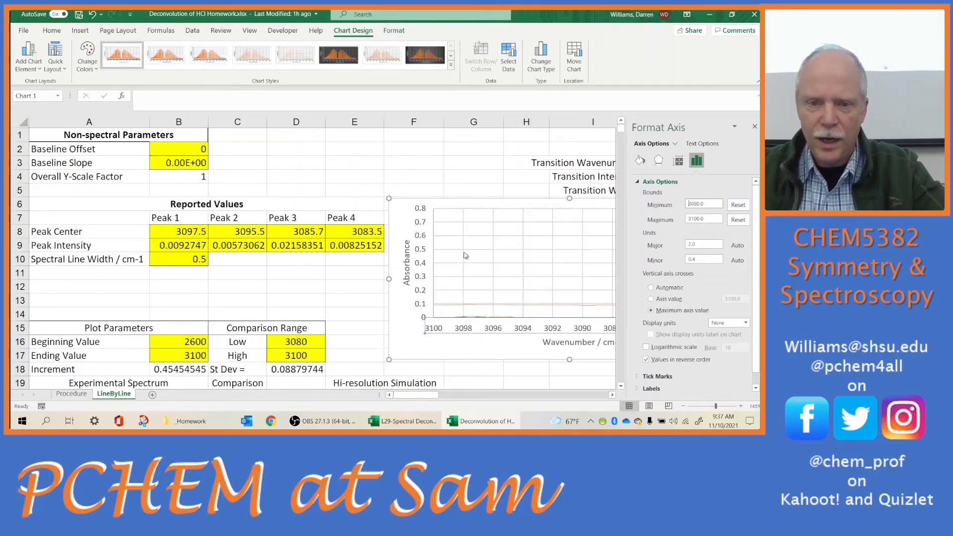
- Set the chart's absorbance axis maximum to 0.2 and close the axis formatting options
left_click(428, 246)
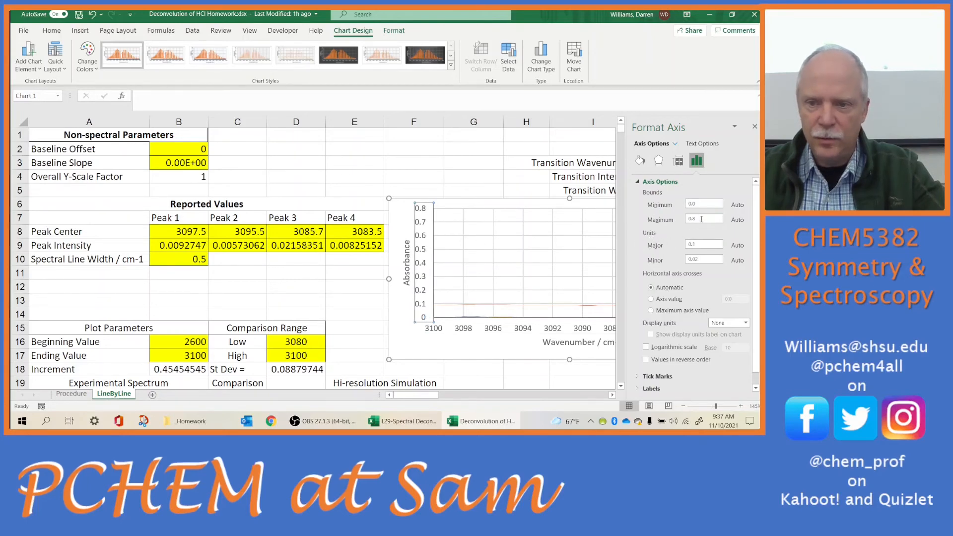
type("0.2")
key("Return")
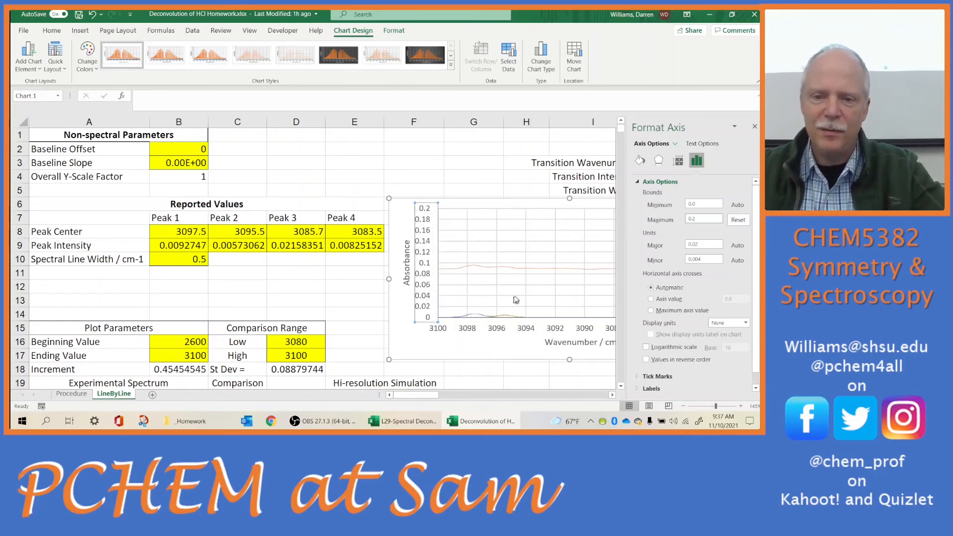
left_click(754, 126)
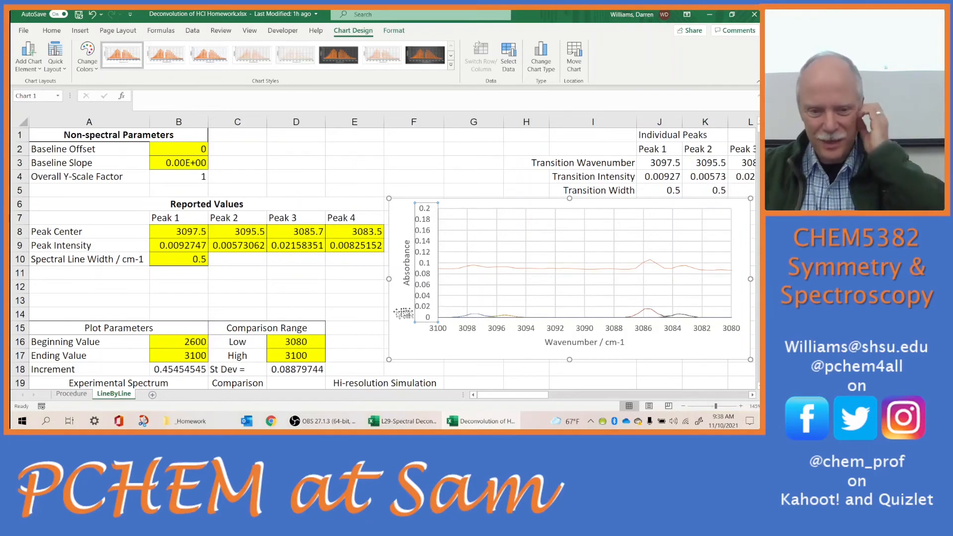
- Examine the Baseline and Peak 1 simulation formulas in I21 and J21
scroll(354, 310, "down", 1)
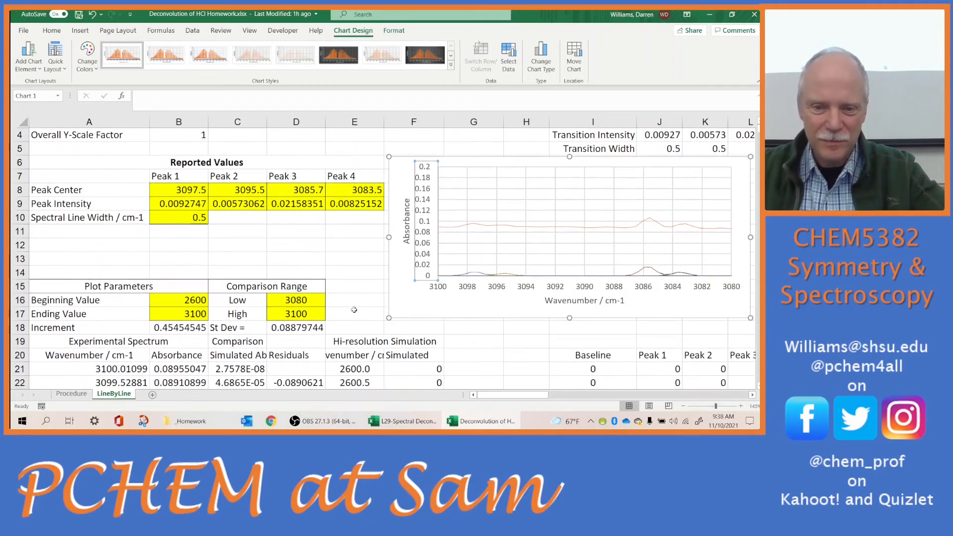
left_click(593, 368)
left_click(658, 366)
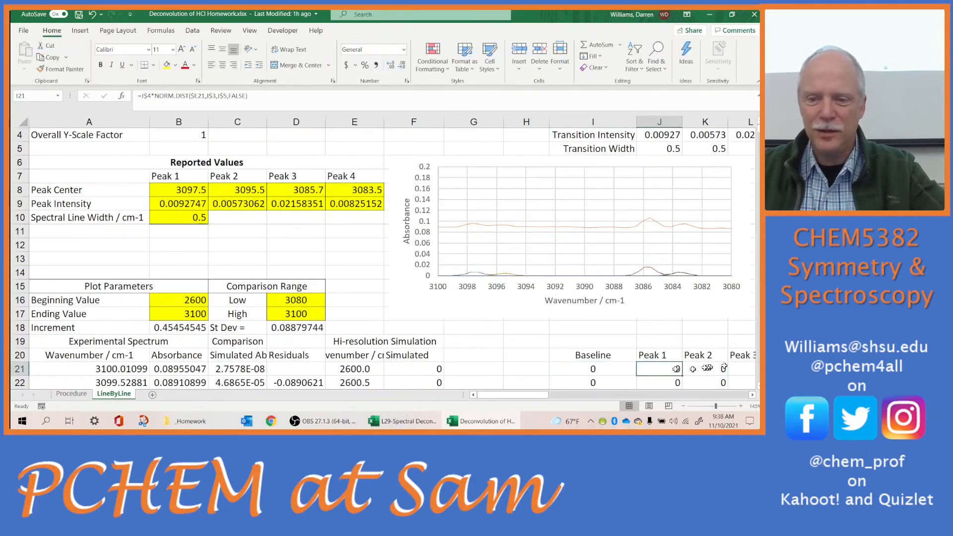
scroll(313, 286, "up", 1)
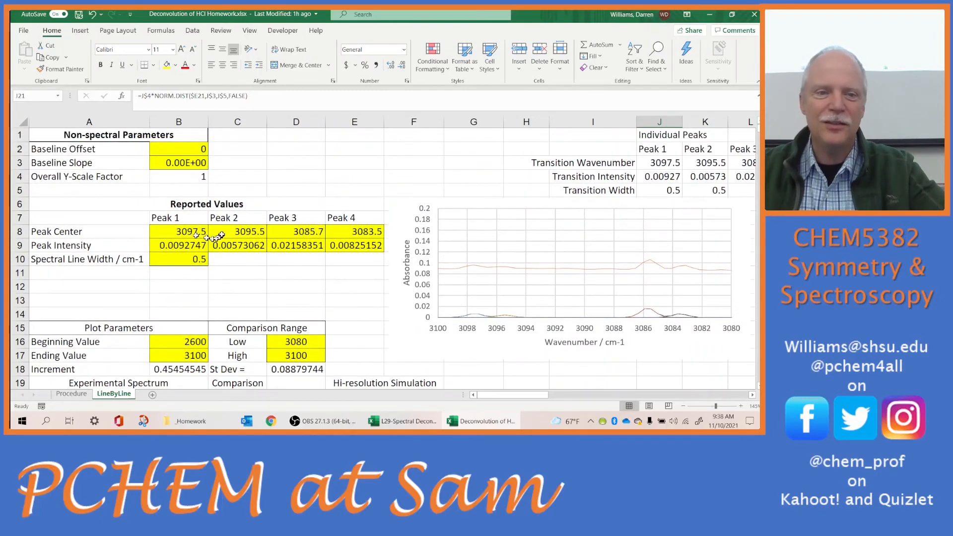
- Set the Baseline Slope in B3 to 6e-6
left_click(188, 149)
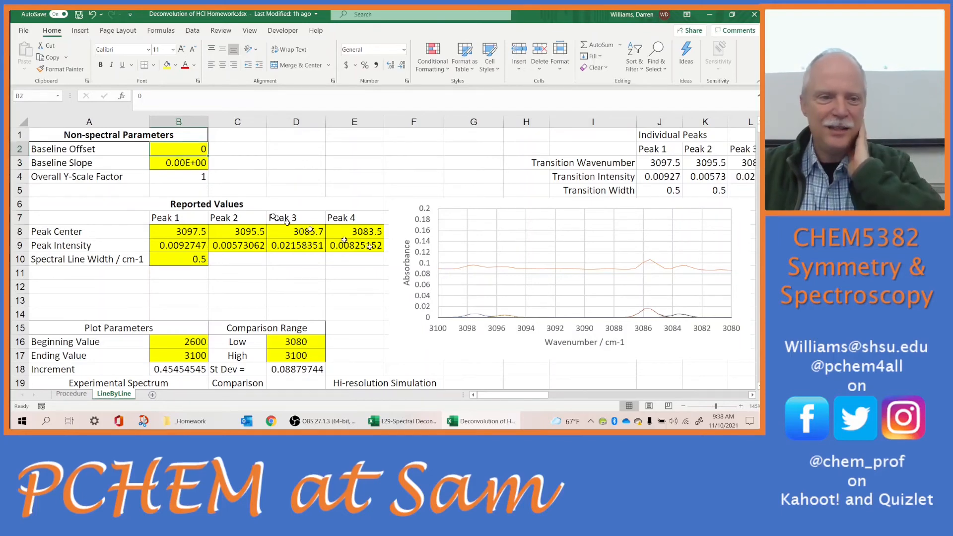
left_click(188, 166)
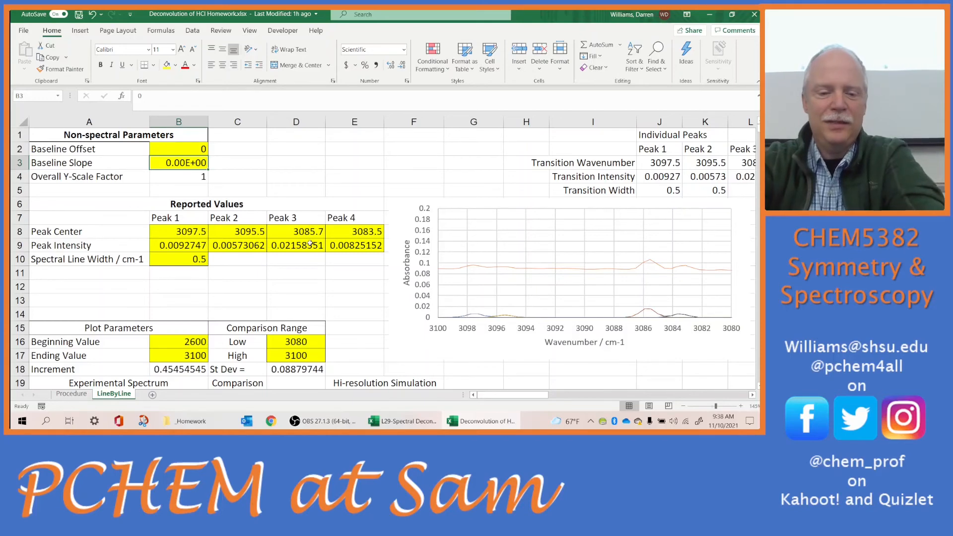
type("6e-")
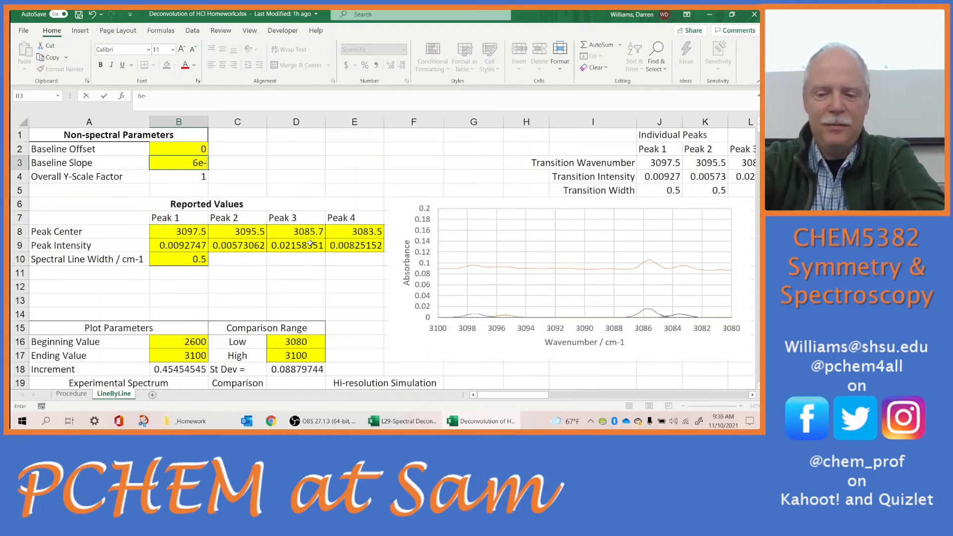
type("6")
key("Return")
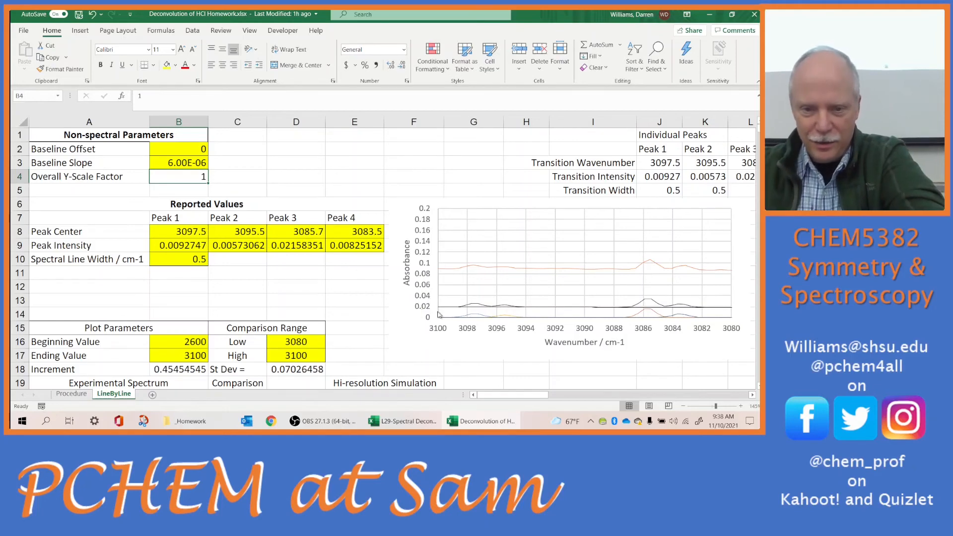
mouse_move(444, 311)
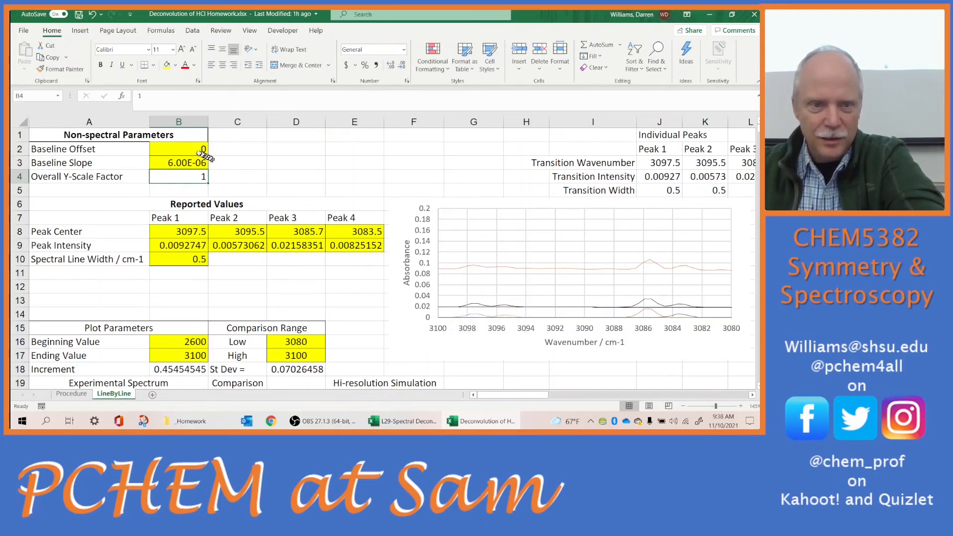
- Try a Baseline Offset of 0.08 in B2, and replace it with 0.07
left_click(192, 148)
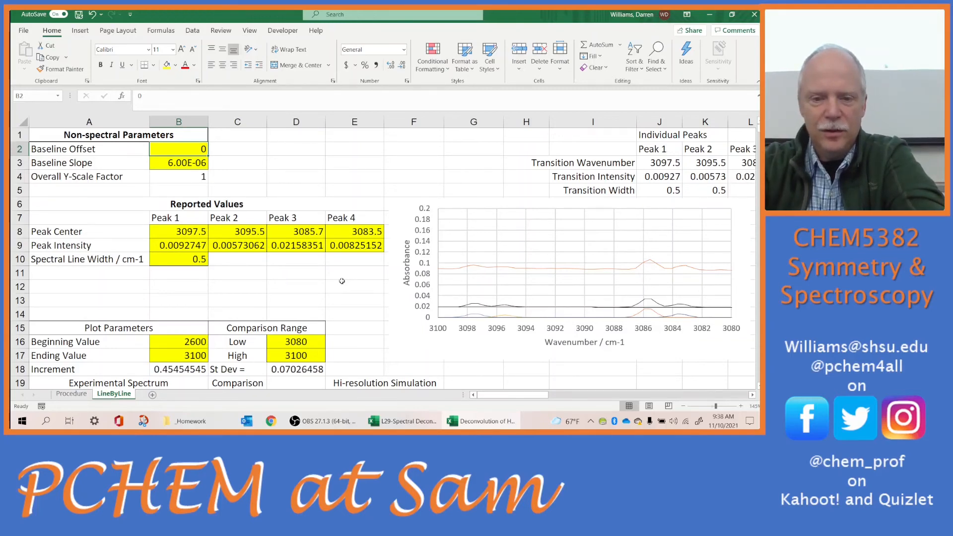
type(".08")
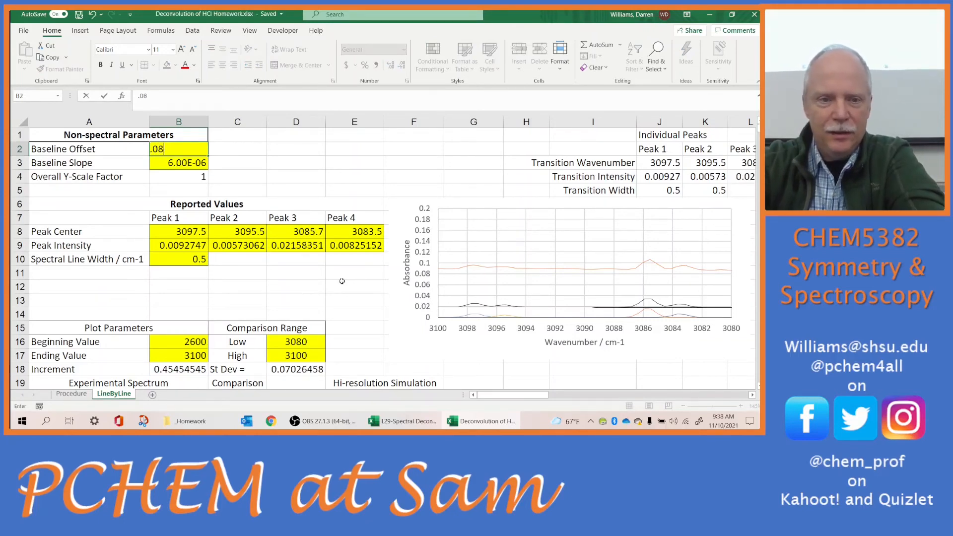
key("Return")
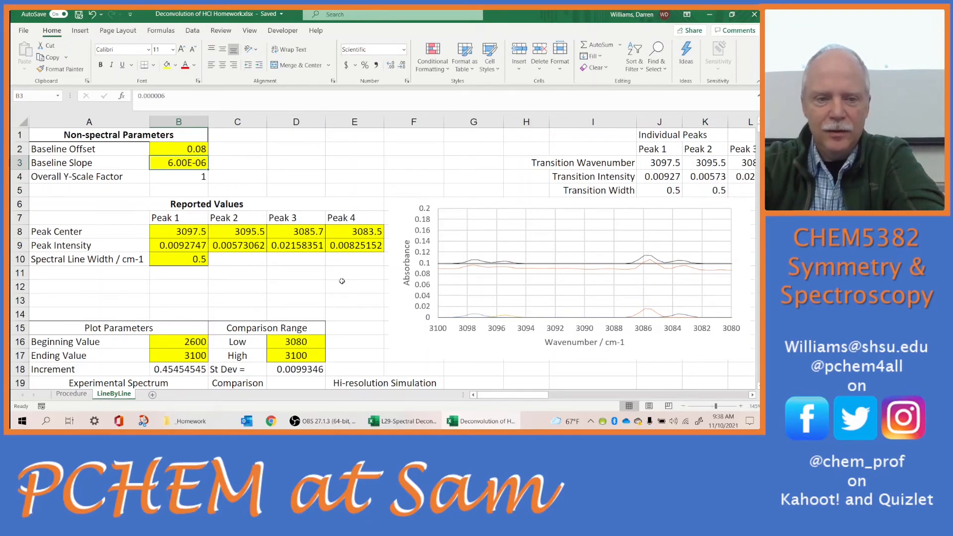
key("Up")
type(".0")
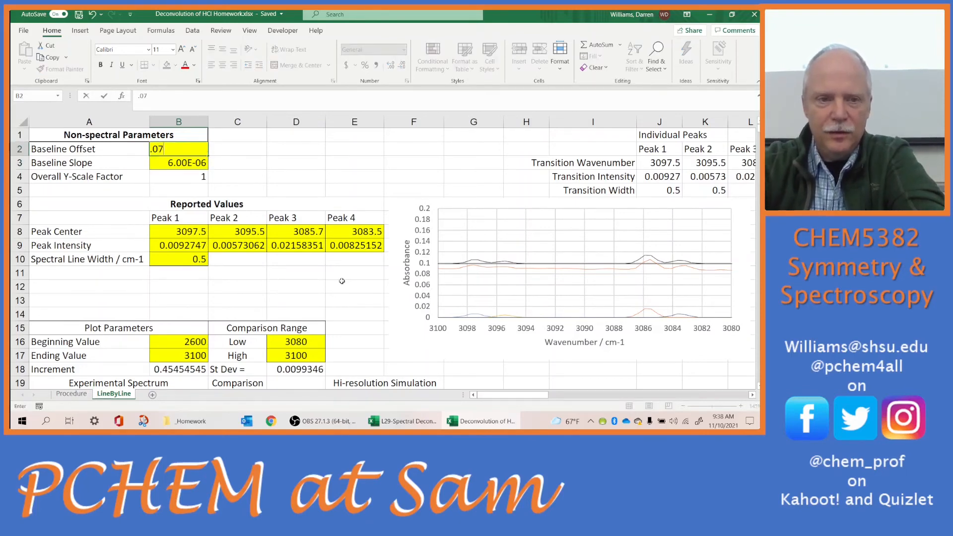
type("7")
key("Return")
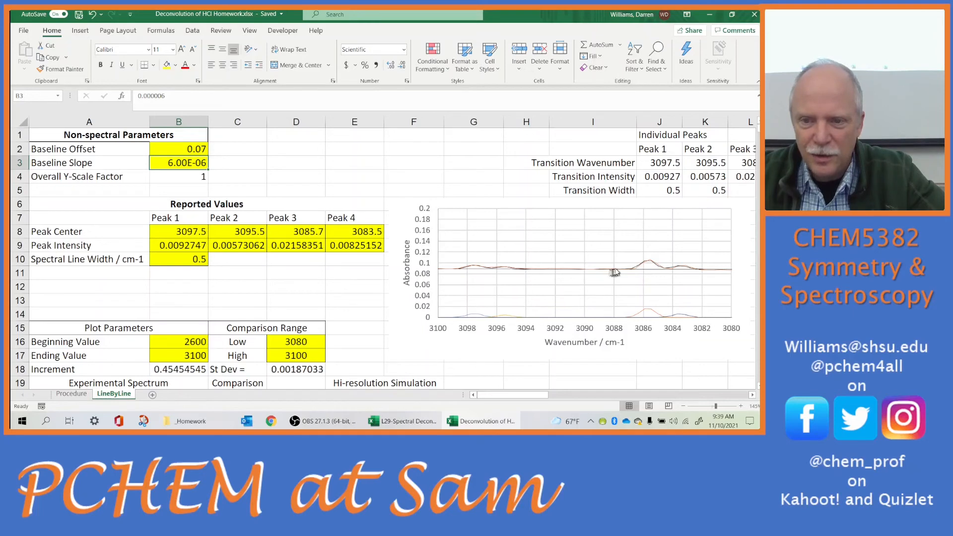
- Set the Comparison Range to a low of 3088 and a high of 3094
left_click(313, 342)
type("3088")
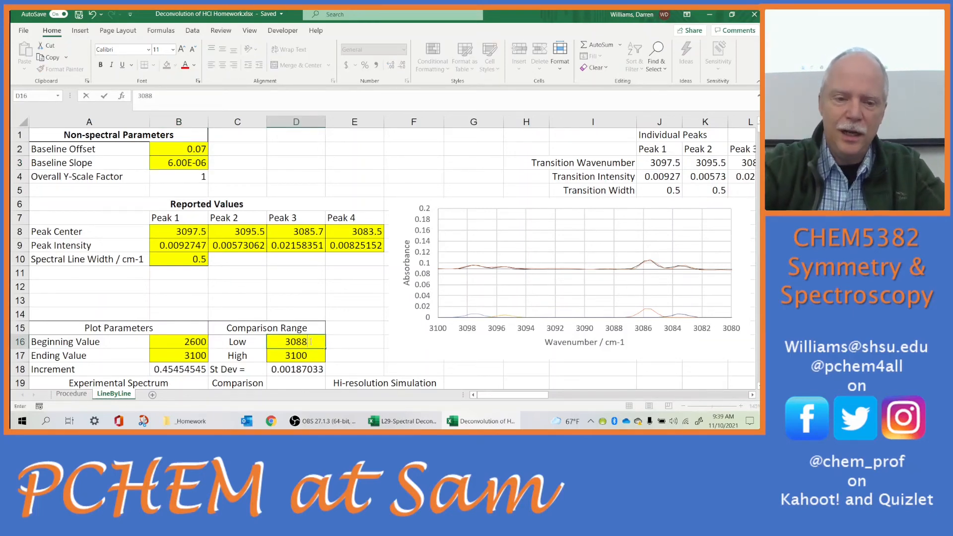
key("Return")
type("3")
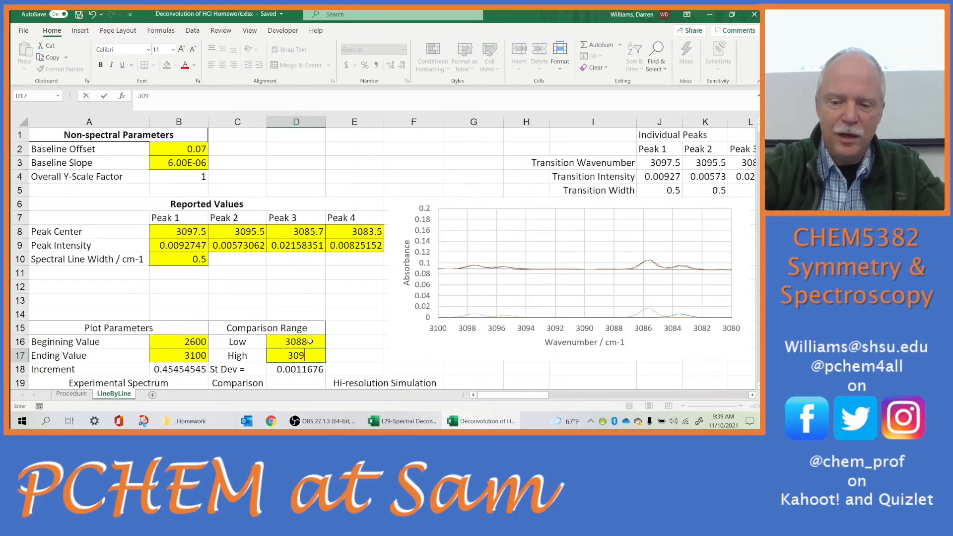
key("Return")
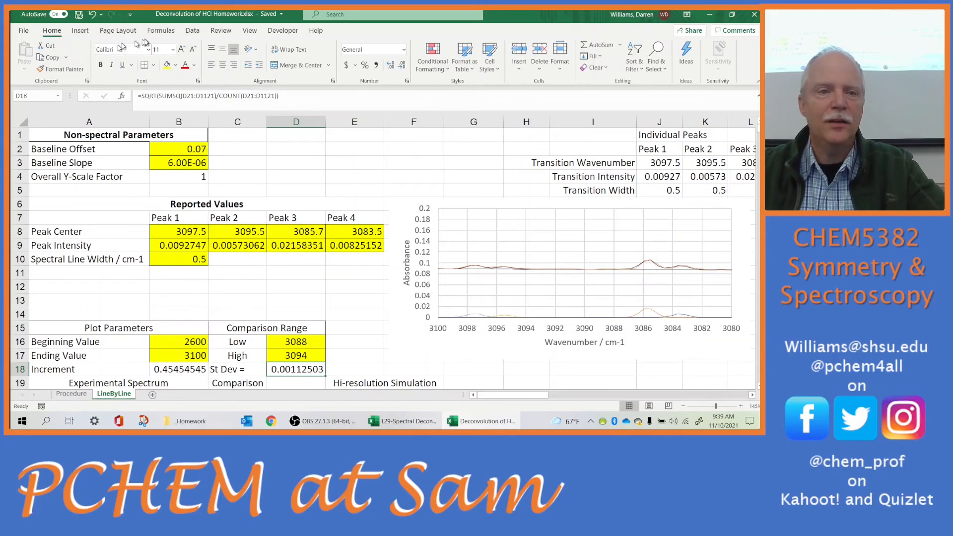
- Run Solver to minimize the standard deviation in D18 by changing baseline cells B2:B3, and keep the solution
left_click(186, 30)
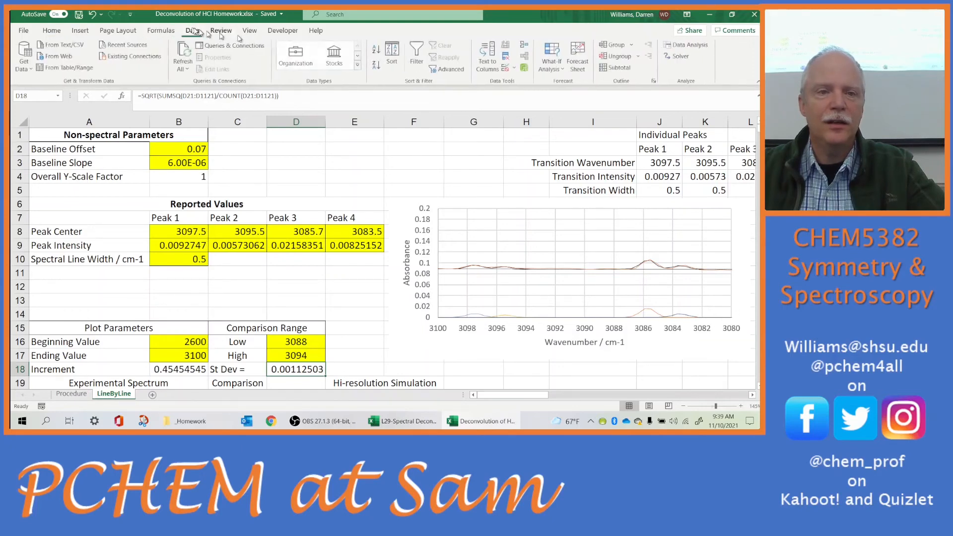
left_click(672, 56)
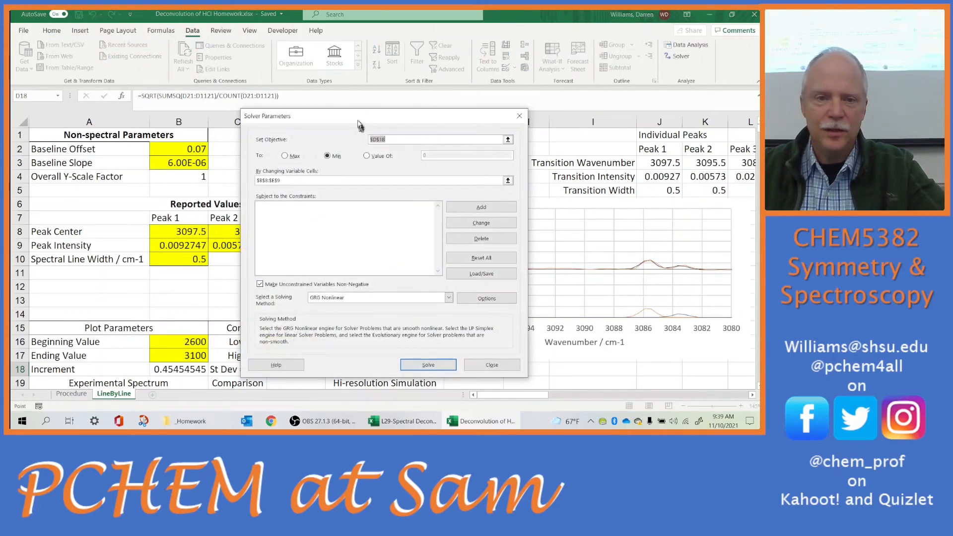
left_click_drag(359, 126, 479, 91)
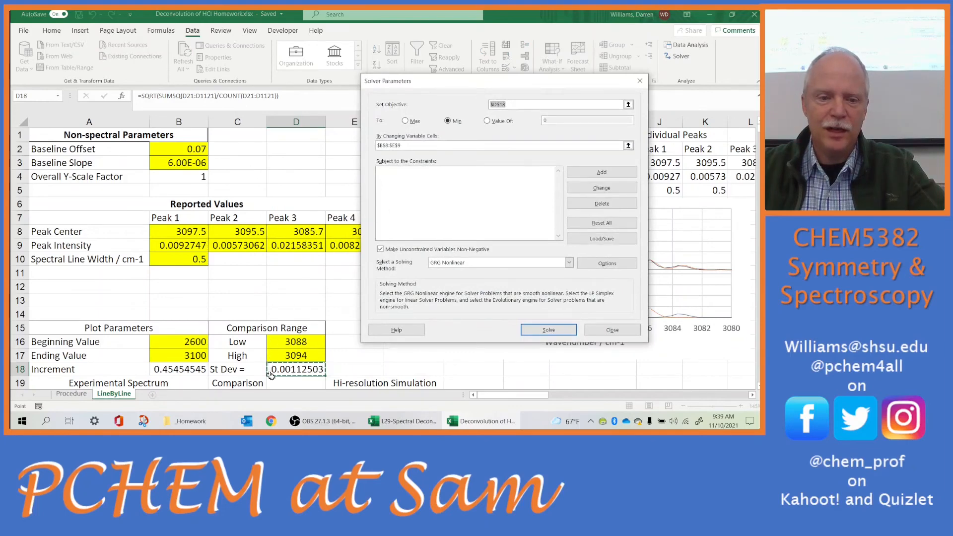
left_click(416, 145)
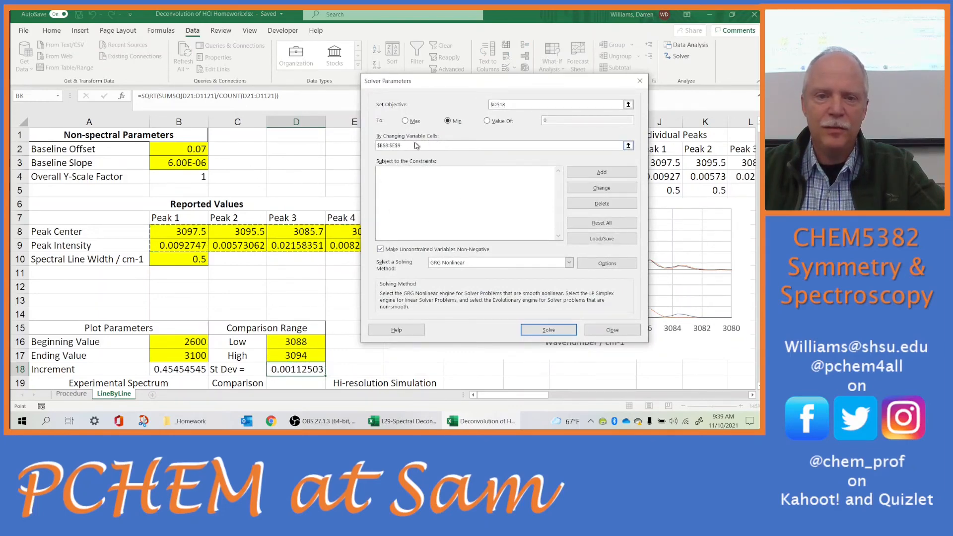
left_click_drag(412, 145, 370, 145)
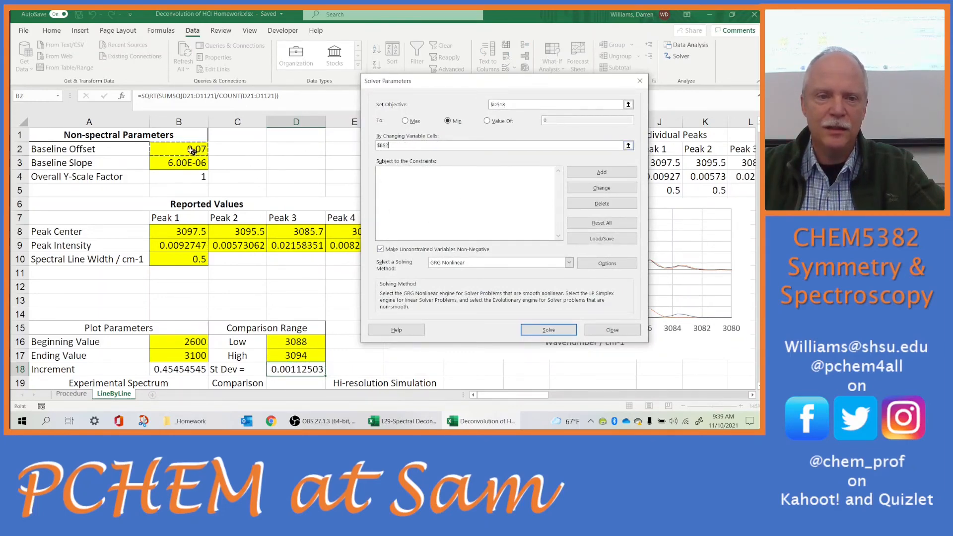
left_click_drag(194, 149, 186, 158)
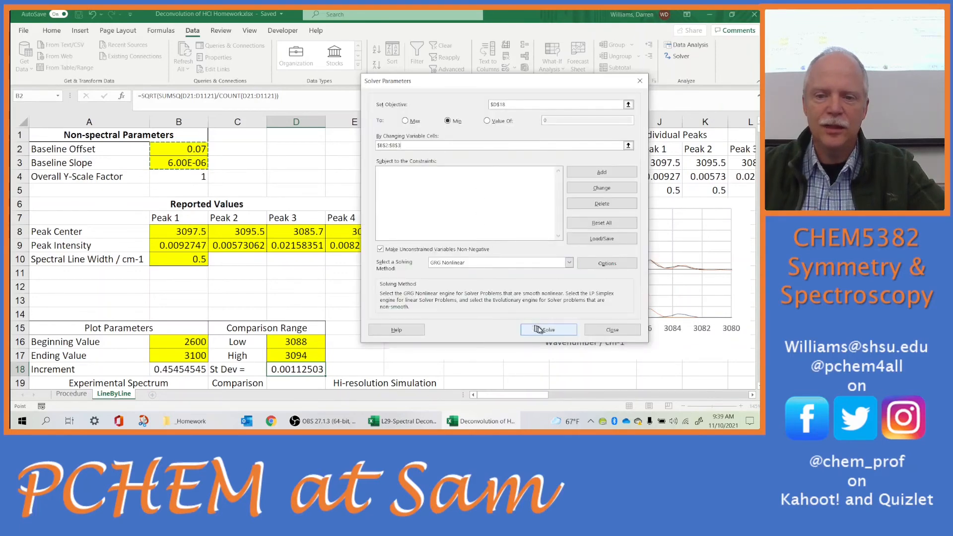
left_click(537, 328)
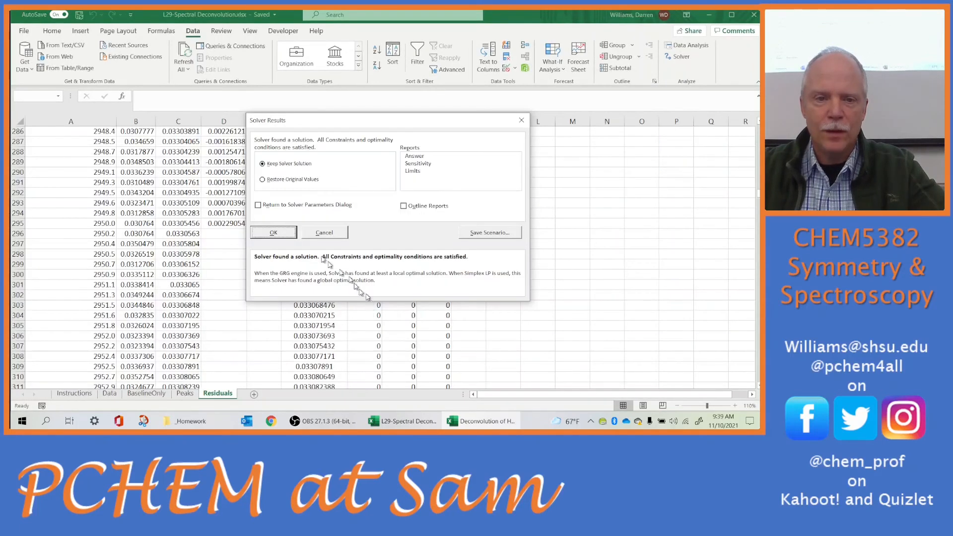
left_click(290, 235)
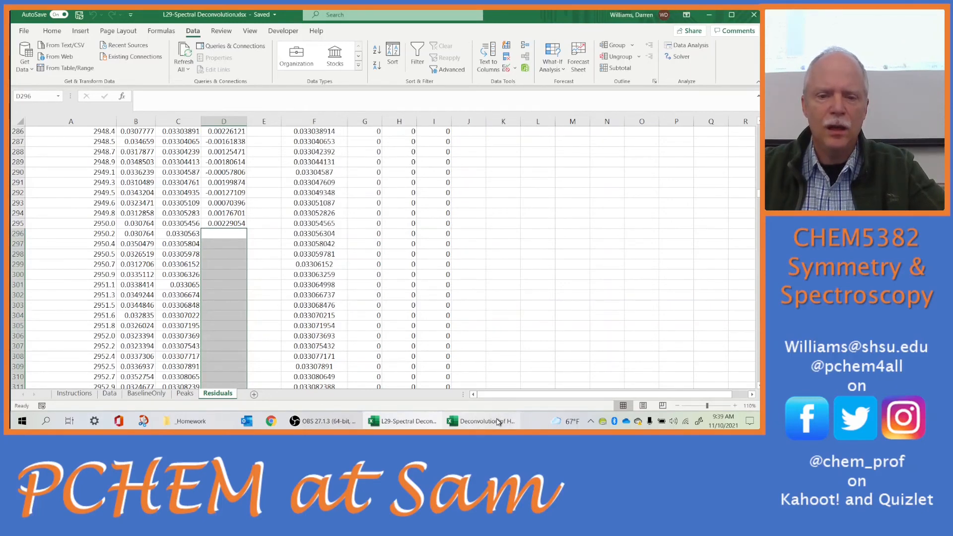
- Check the baseline parameters at the start of the Residuals sheet in the L29 workbook, and return to the HCl homework workbook
left_click(498, 422)
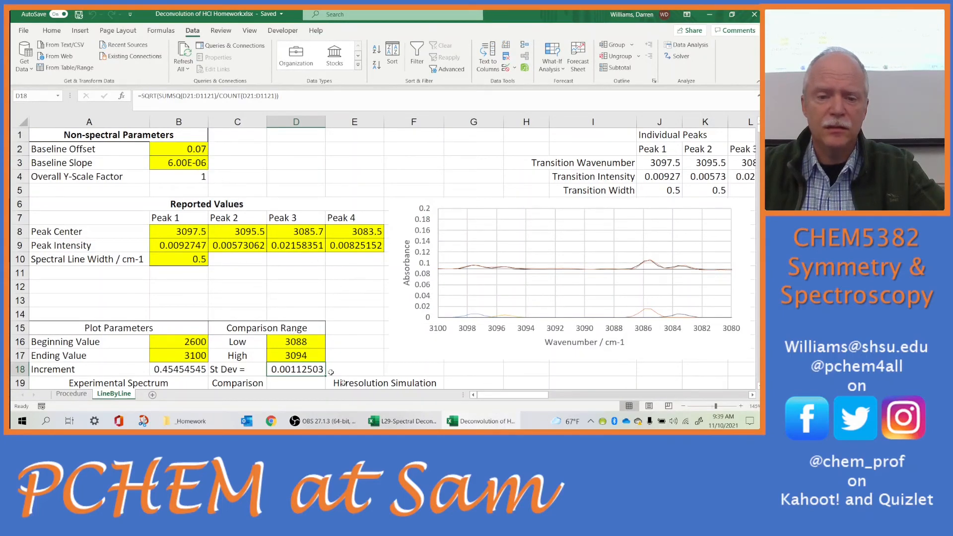
left_click(402, 421)
scroll(285, 268, "up", 6)
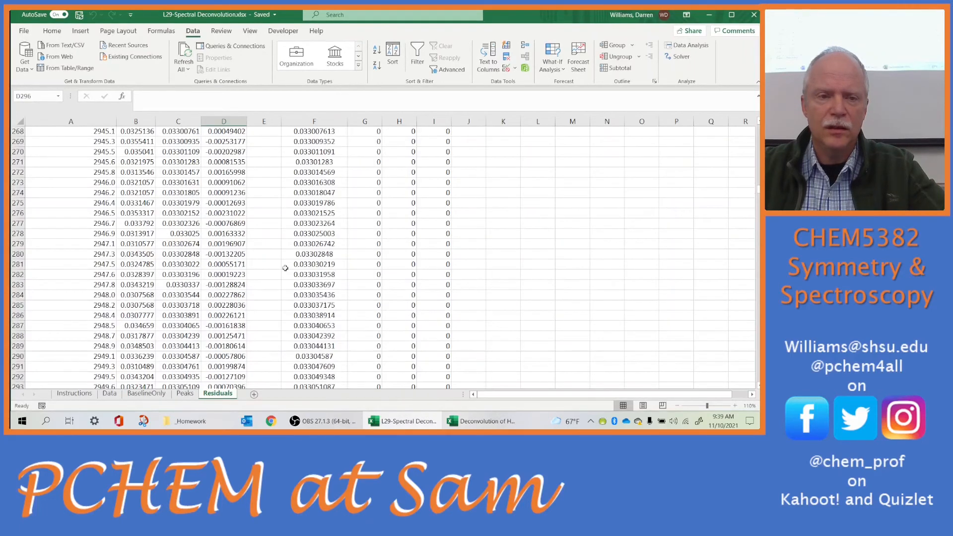
key("ctrl+Home")
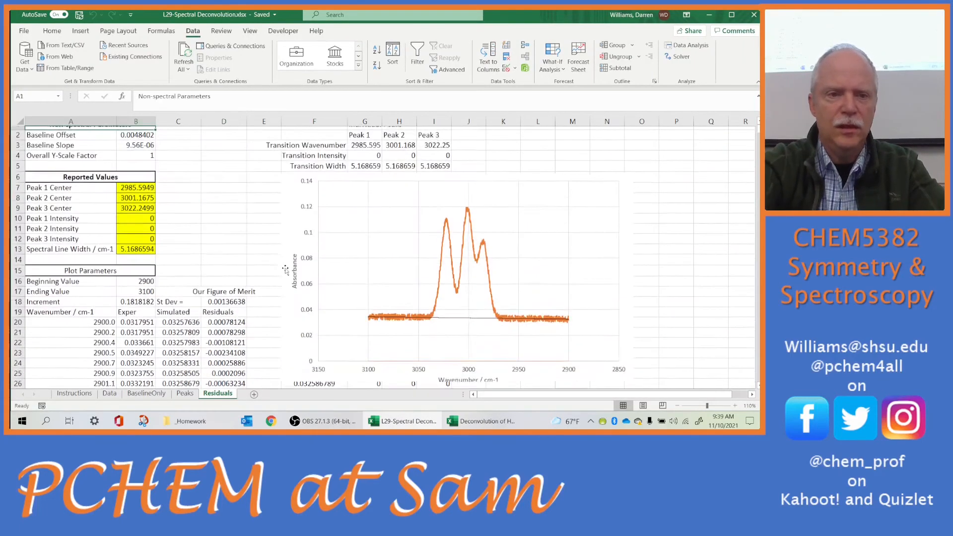
left_click(453, 419)
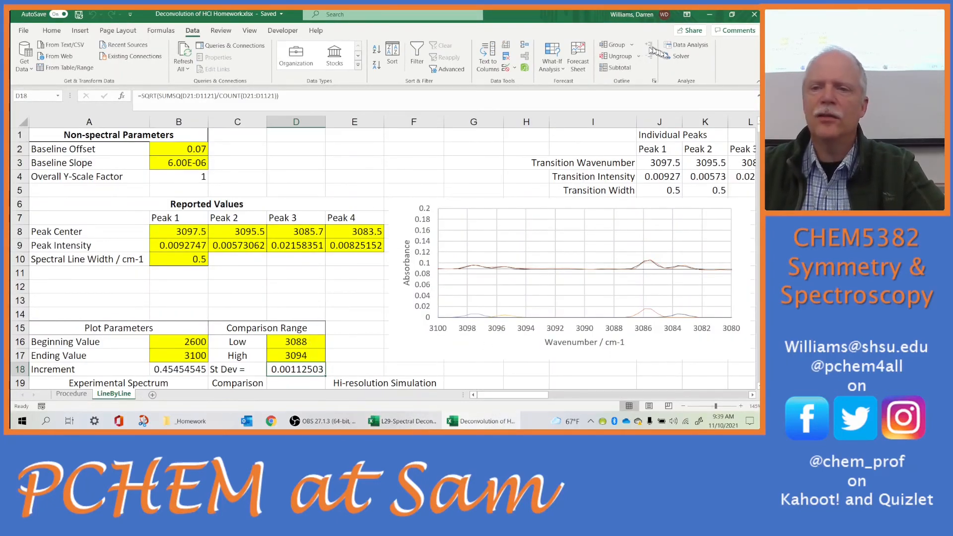
- Reopen Solver and re-enter the standard deviation cell D18 as the objective
left_click(677, 56)
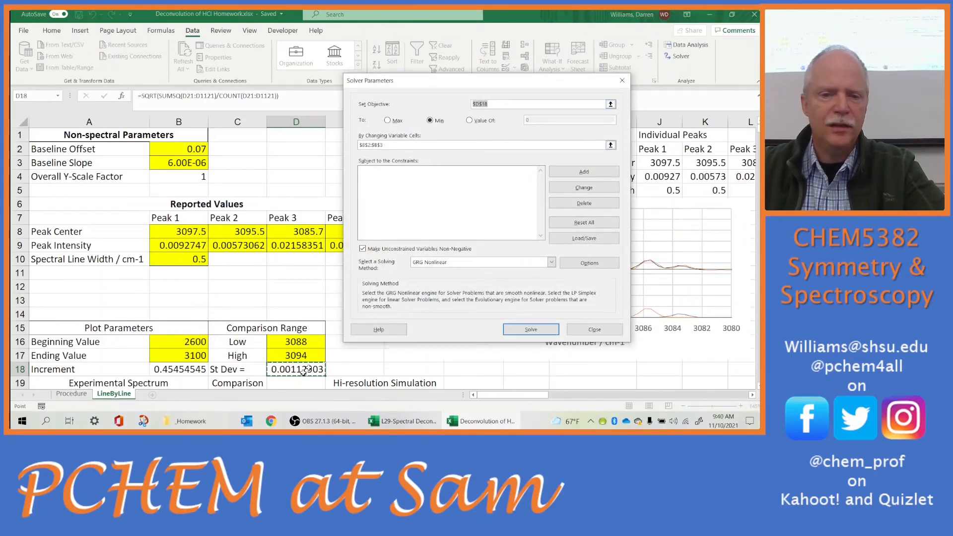
left_click(491, 104)
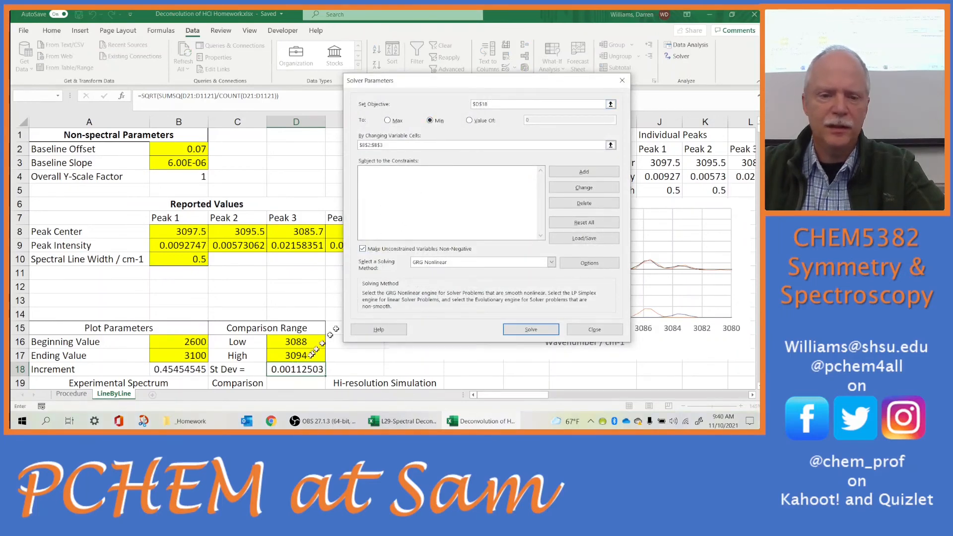
left_click(300, 369)
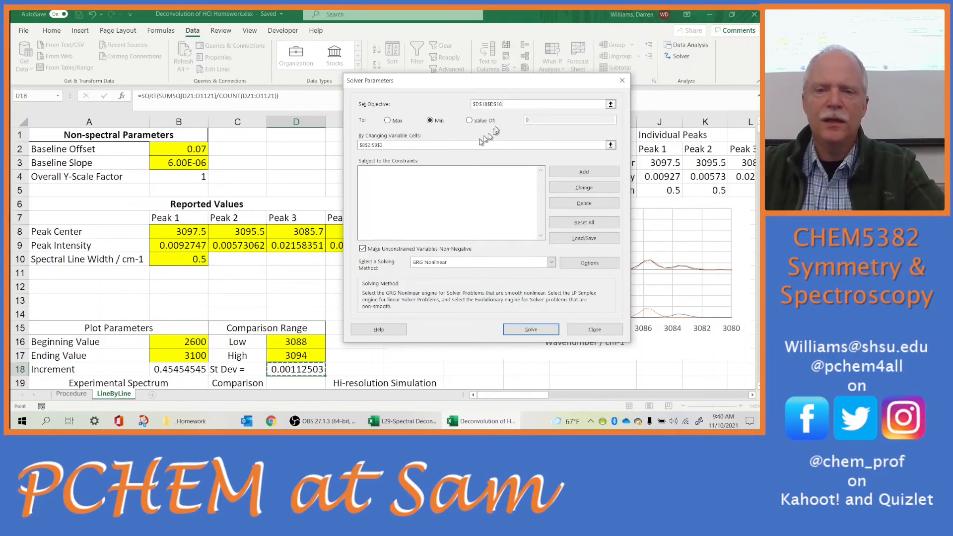
left_click(435, 124)
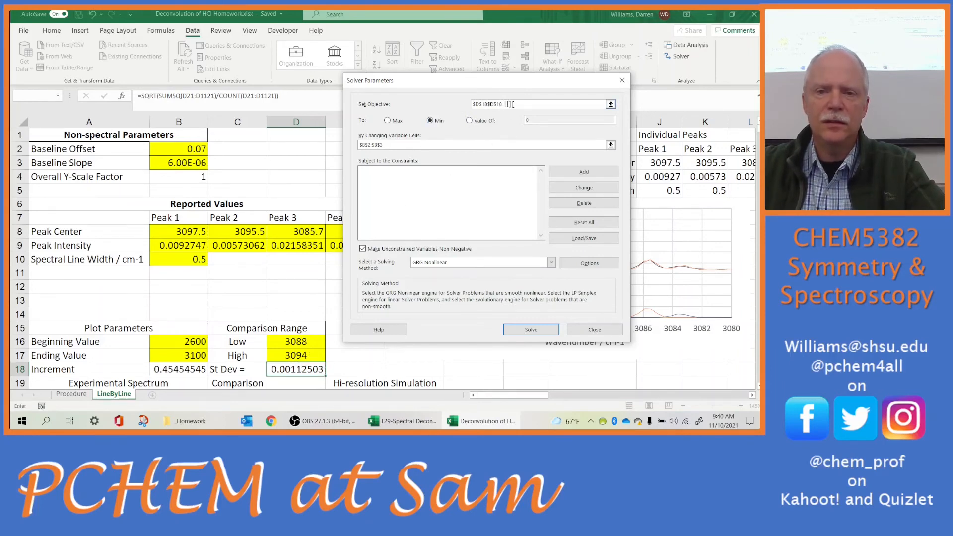
left_click_drag(513, 104, 468, 105)
left_click(289, 369)
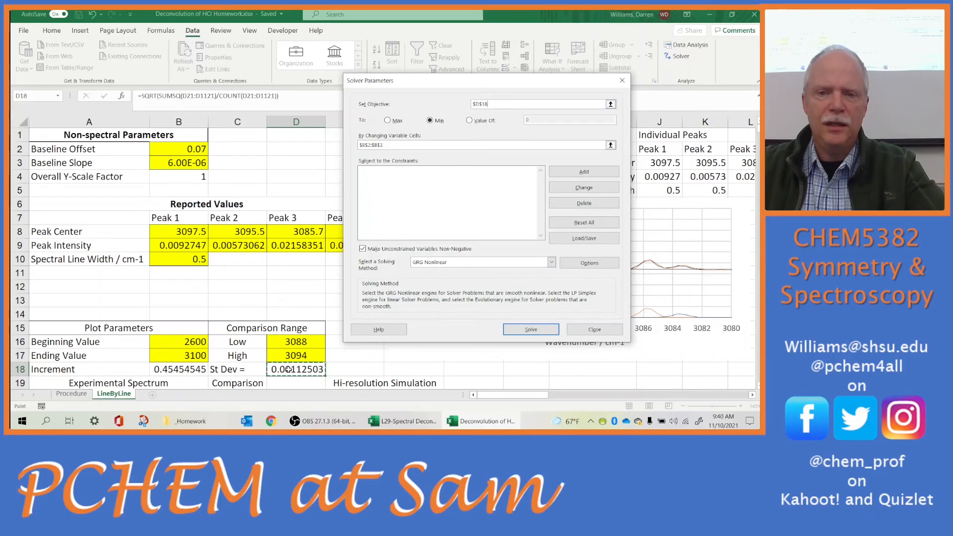
- Reselect B2:B3 as Solver's variable cells, solve, and keep the solution
left_click(394, 144)
left_click_drag(199, 151, 199, 162)
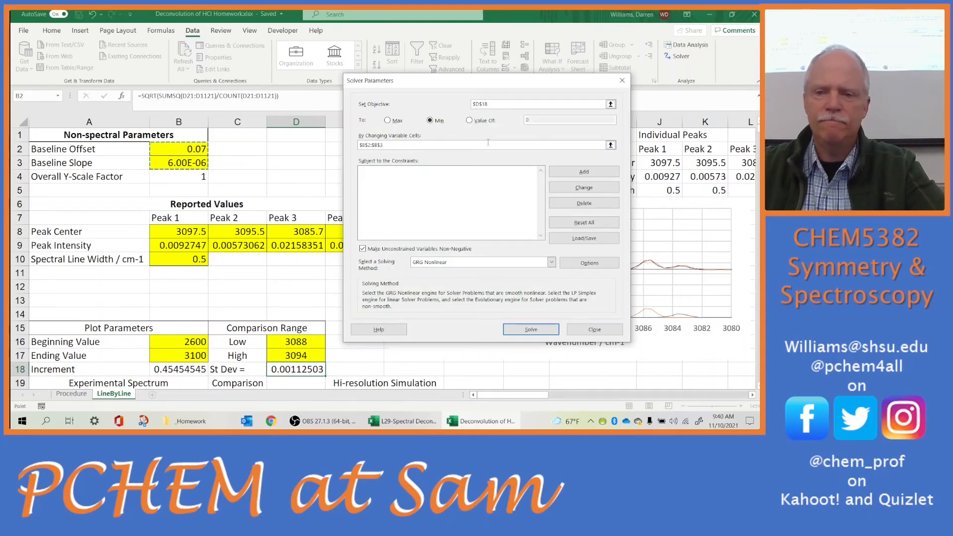
left_click(530, 330)
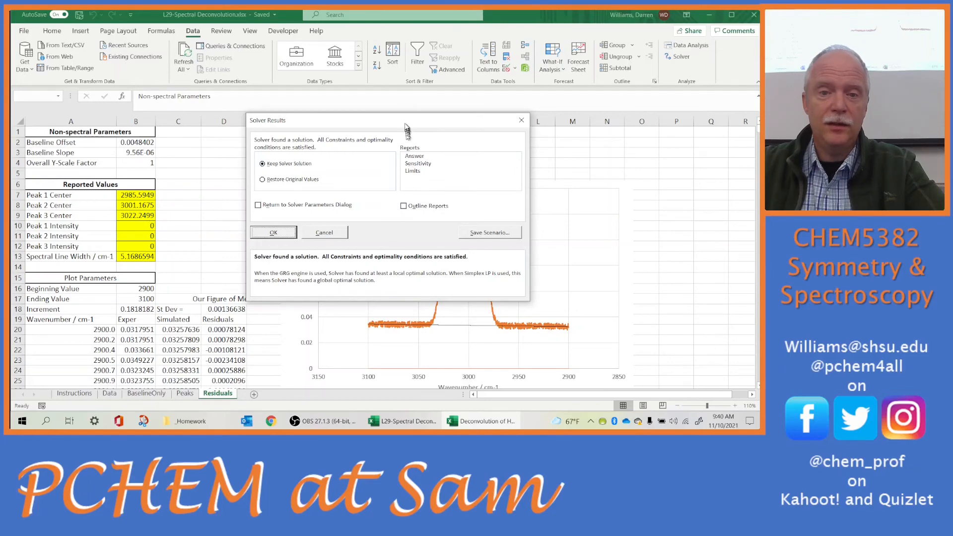
left_click_drag(408, 120, 459, 156)
left_click(347, 264)
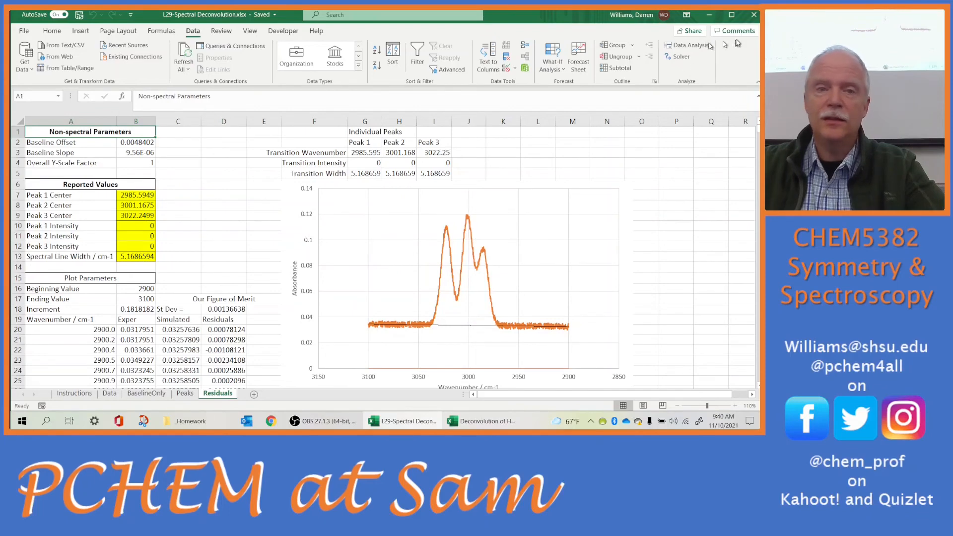
- Close the L29 workbook and rerun Solver on the HCl homework sheet, keeping the solution
left_click(753, 16)
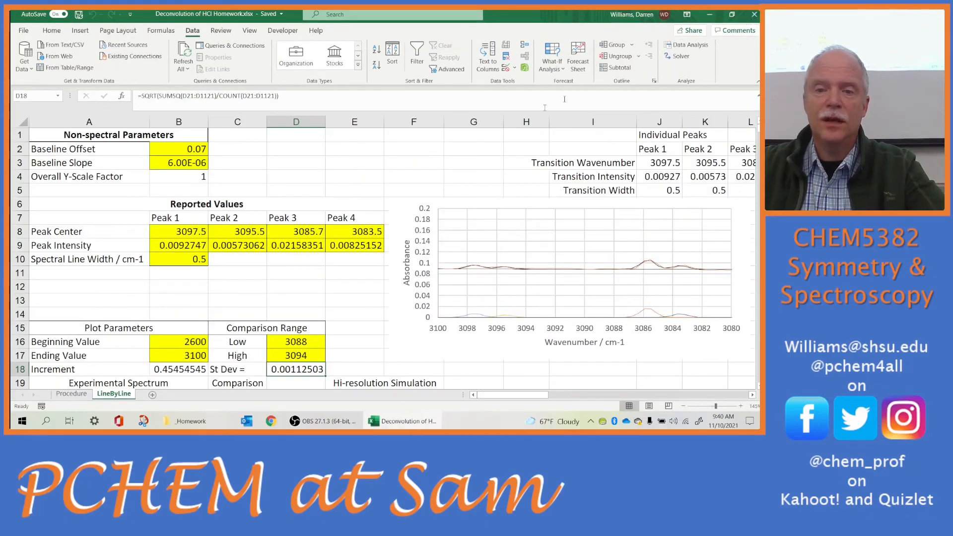
left_click(406, 150)
left_click(677, 56)
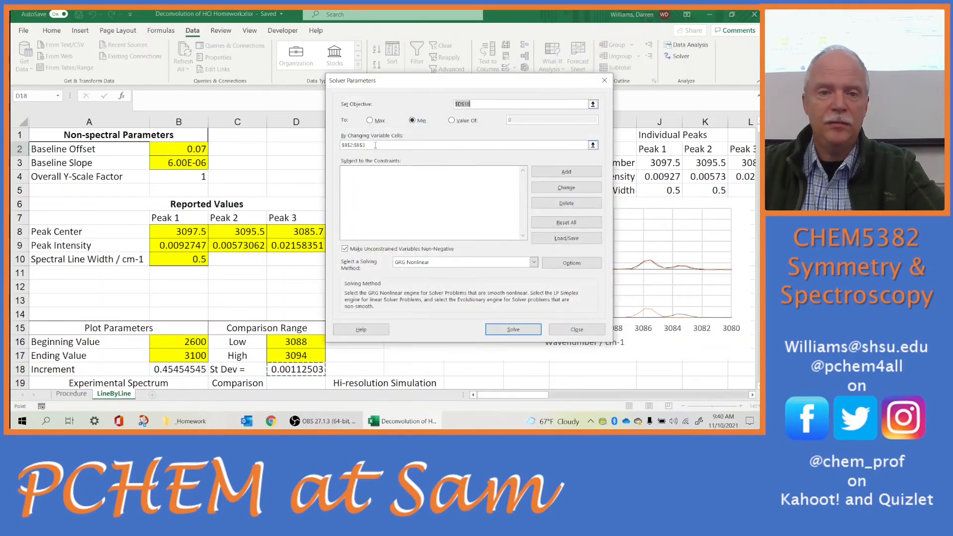
left_click(502, 329)
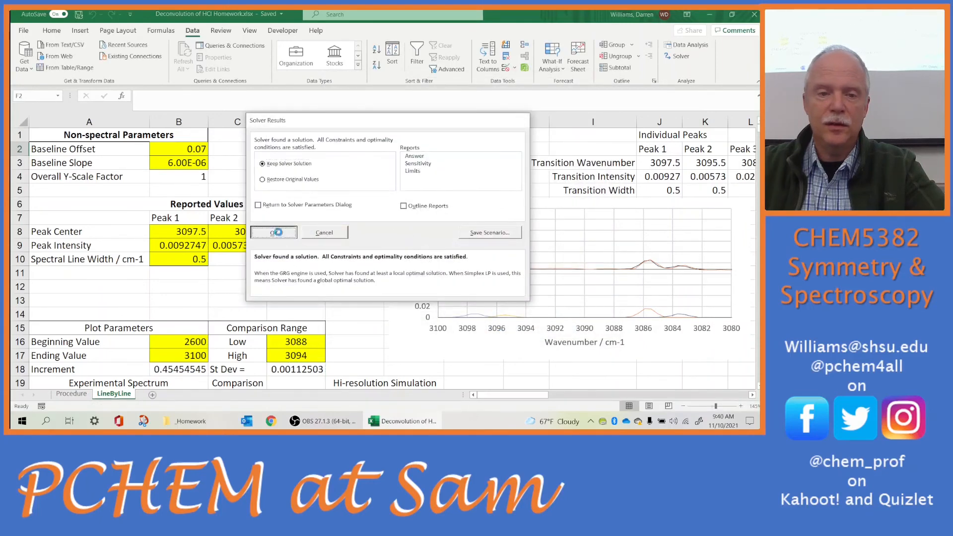
left_click(274, 233)
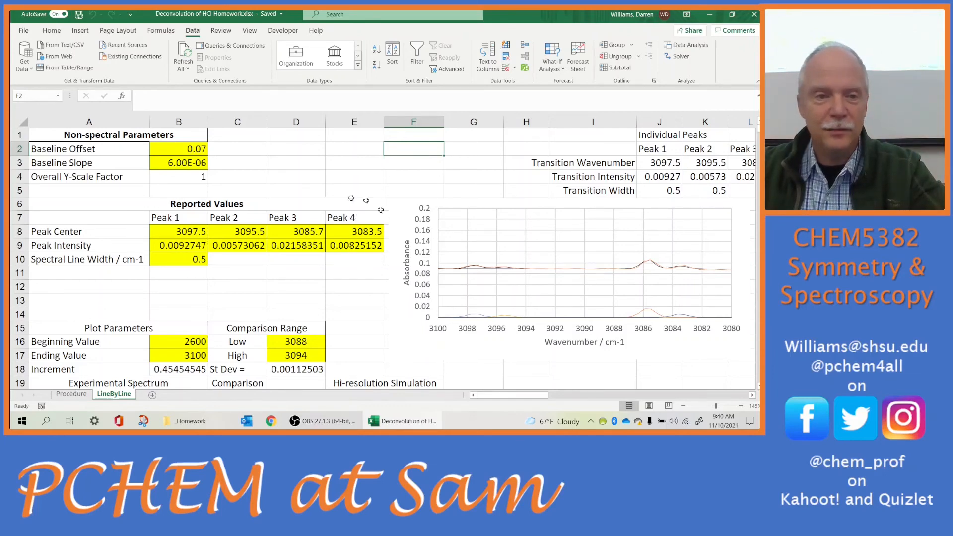
- Set the Comparison Range to a low of 3080 and a high of 3100
left_click(288, 272)
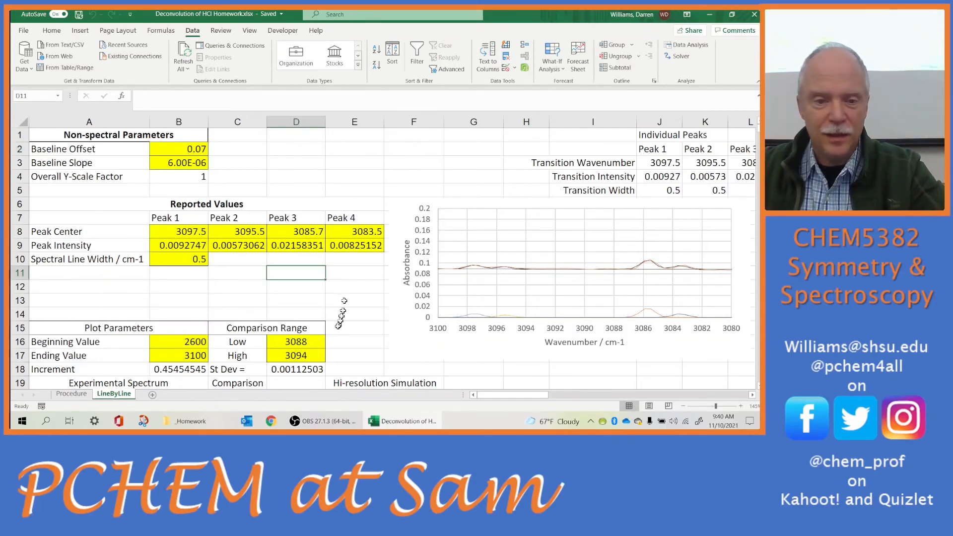
left_click(309, 342)
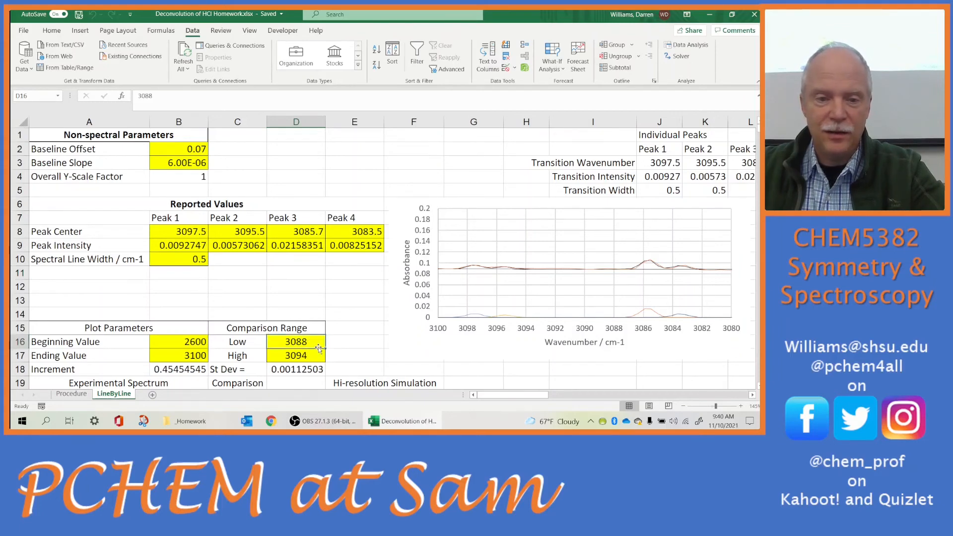
type("30")
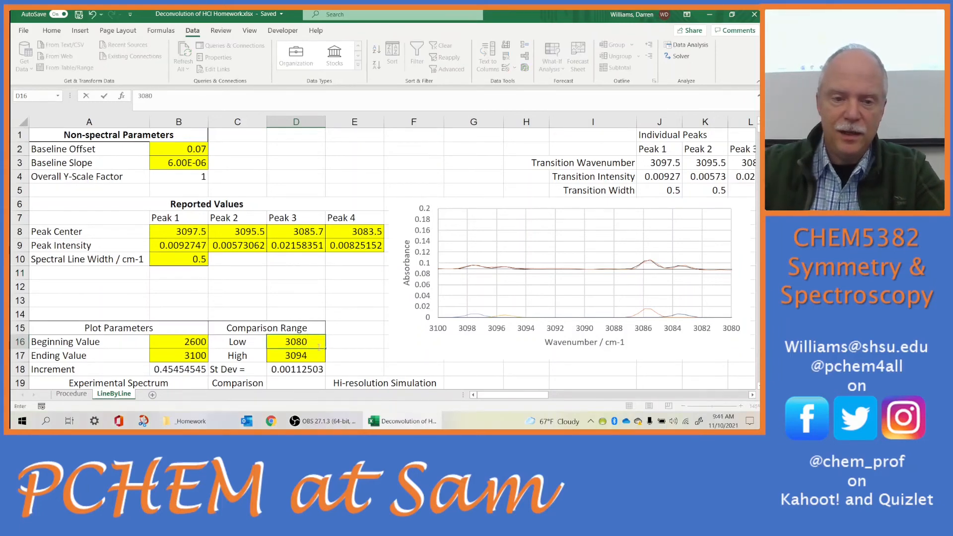
type("80")
key("Return")
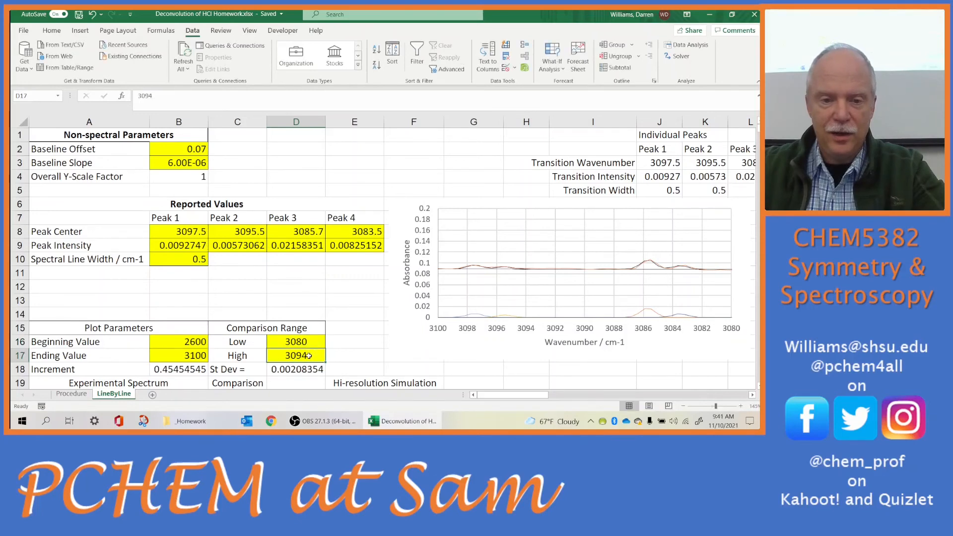
double_click(308, 356)
type("0")
key("Return")
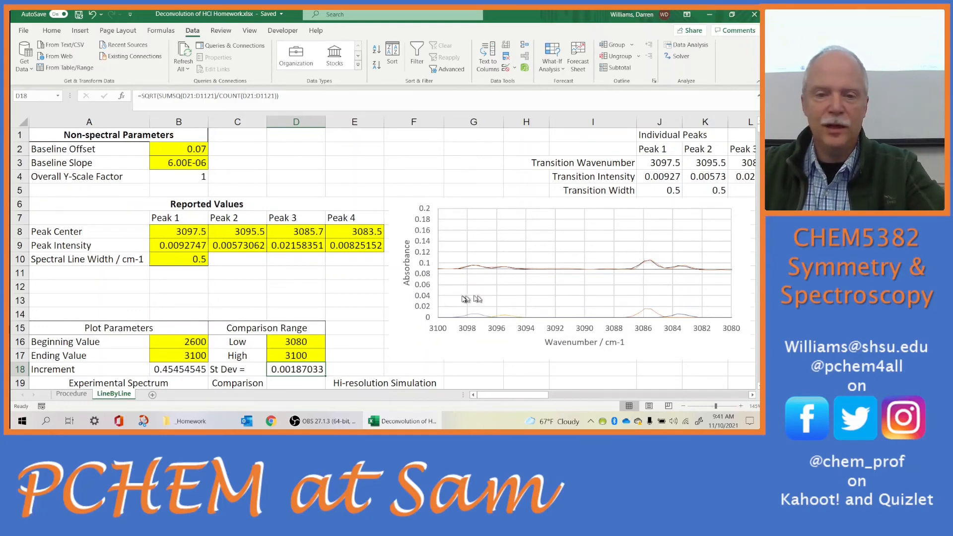
- Try a Peak 1 center of 3090 in B8, and replace it with 3097.5
left_click(199, 235)
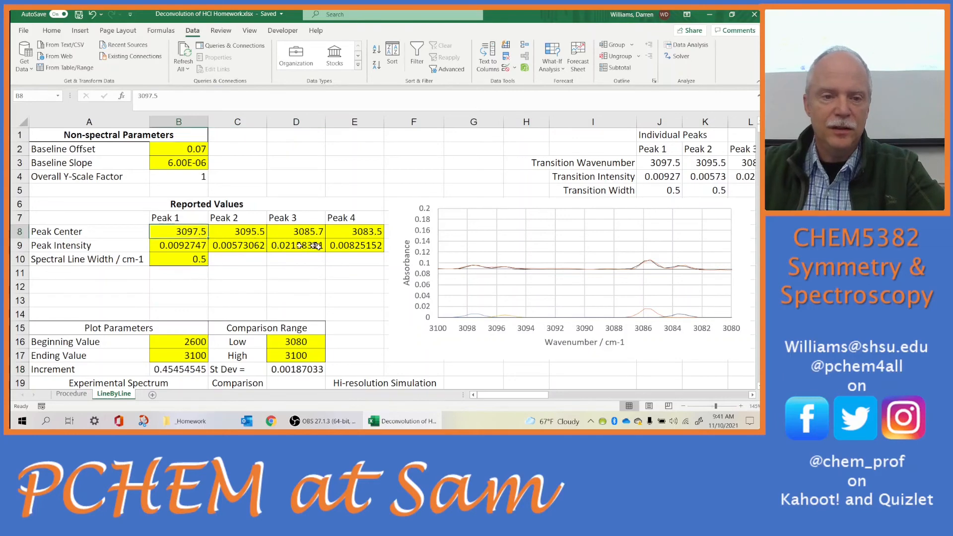
type("30")
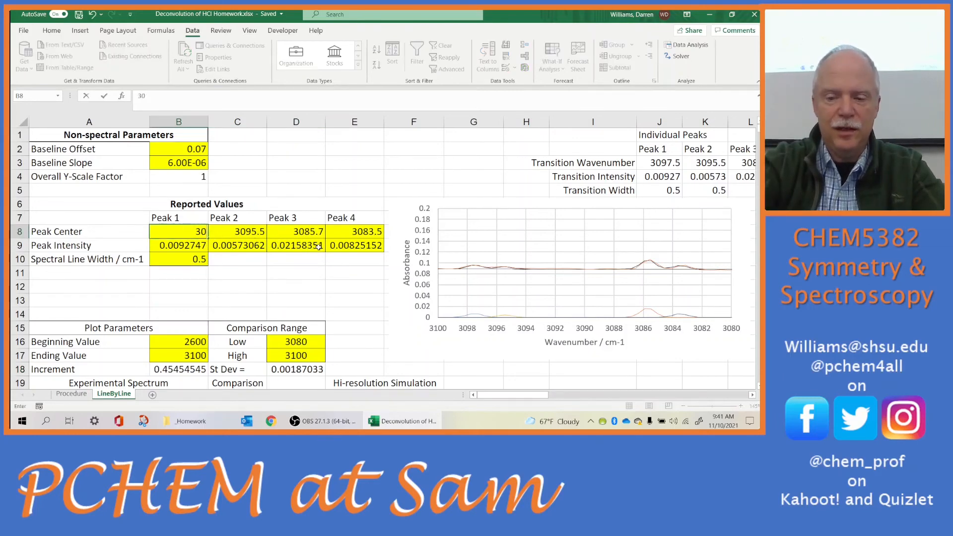
key("Return")
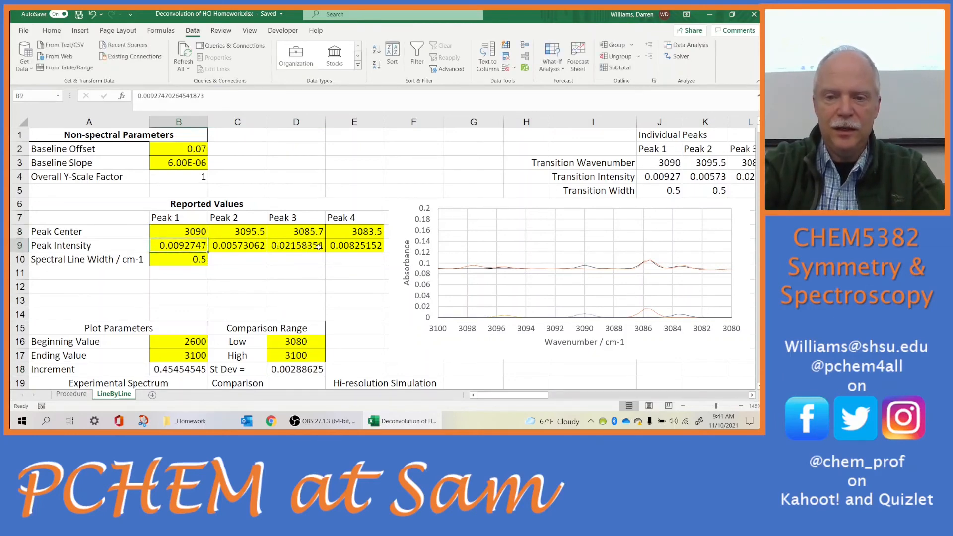
key("Up")
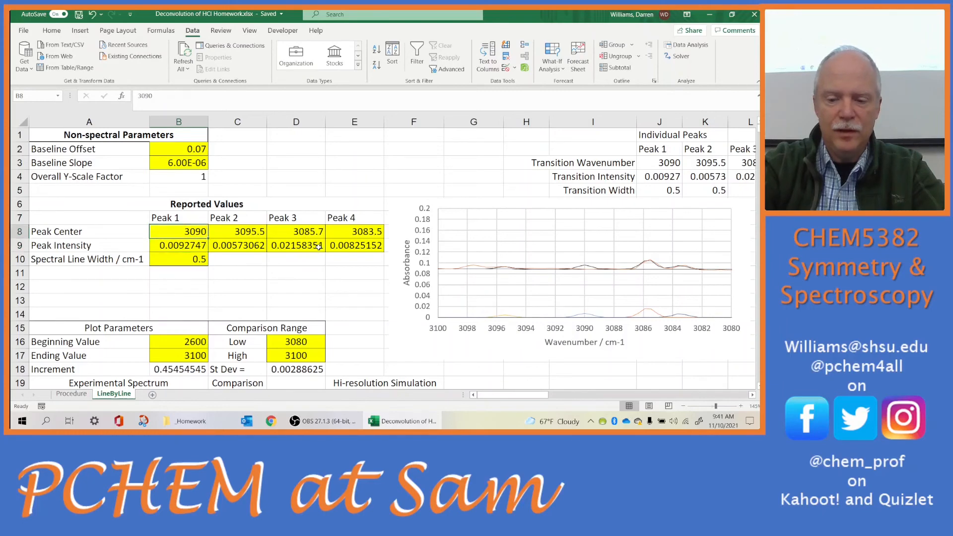
type("3097.5")
key("Return")
key("Up")
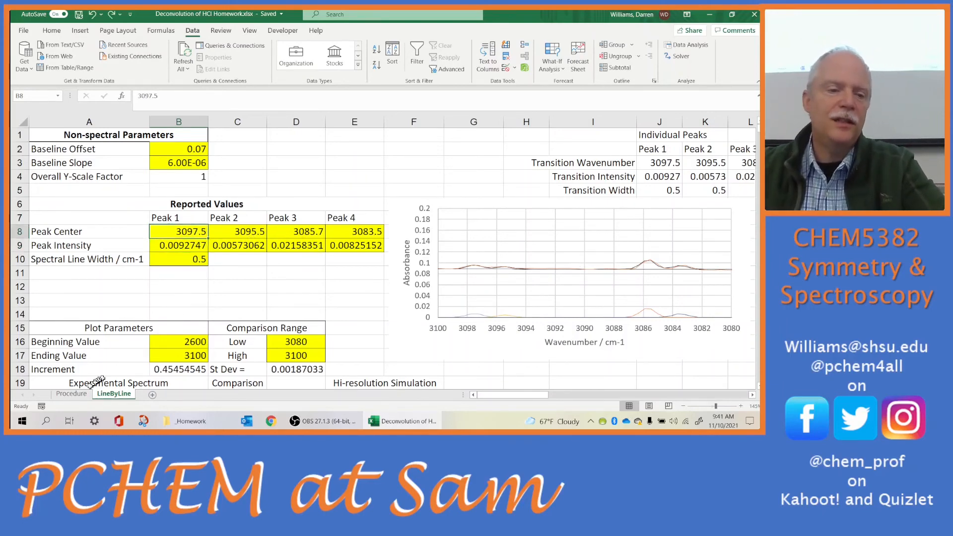
- Open the Procedure sheet to review the assignment steps
left_click(73, 393)
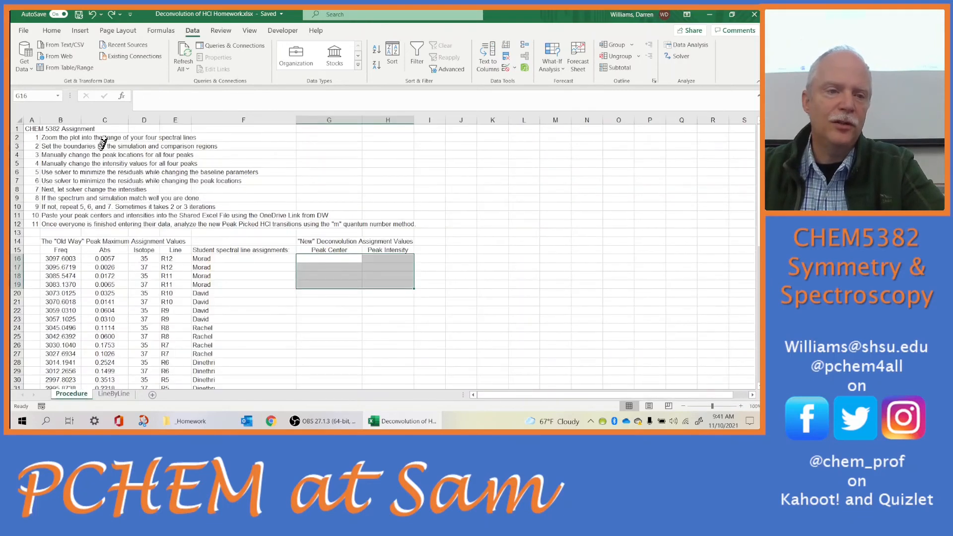
- Go through the assignment steps on the Procedure sheet, from setting the boundaries to checking that spectrum and simulation match
left_click(53, 146)
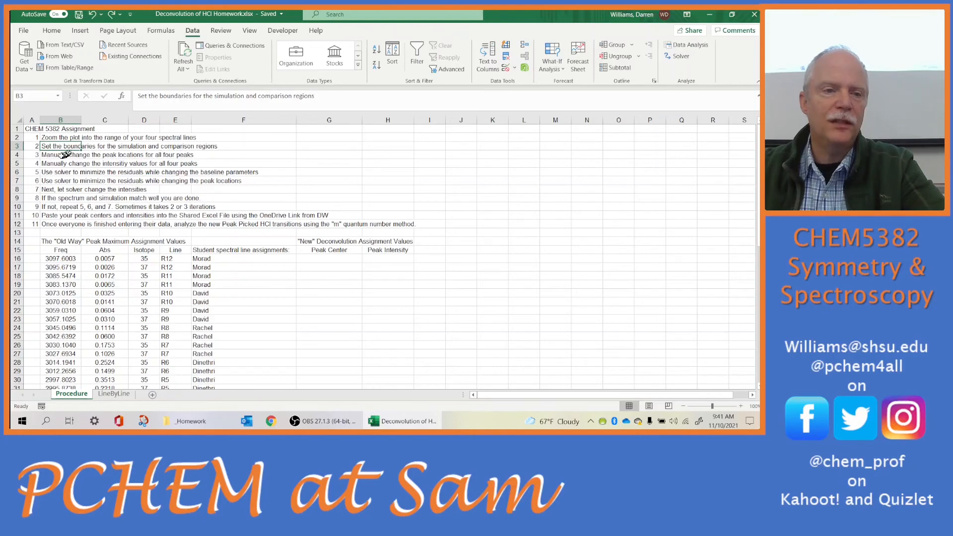
left_click(66, 155)
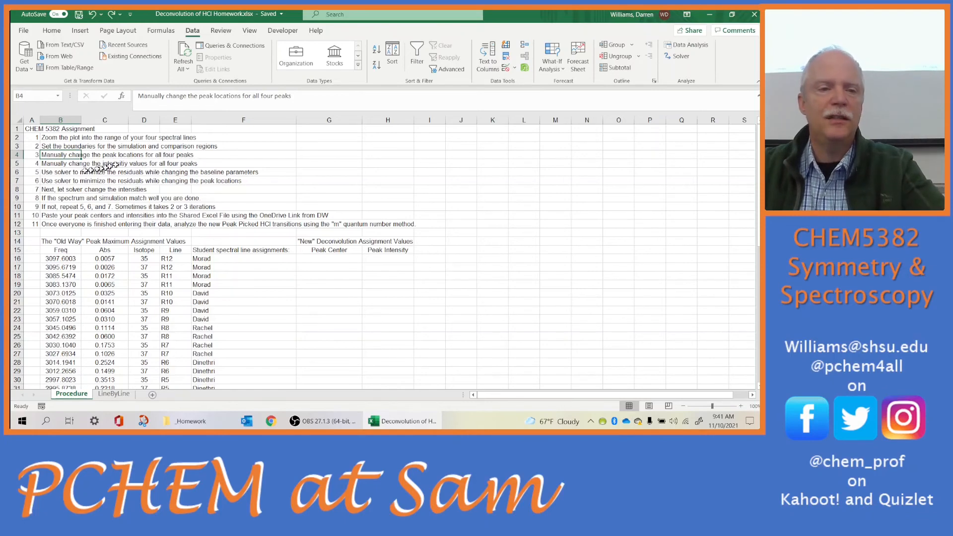
left_click(62, 164)
left_click(62, 172)
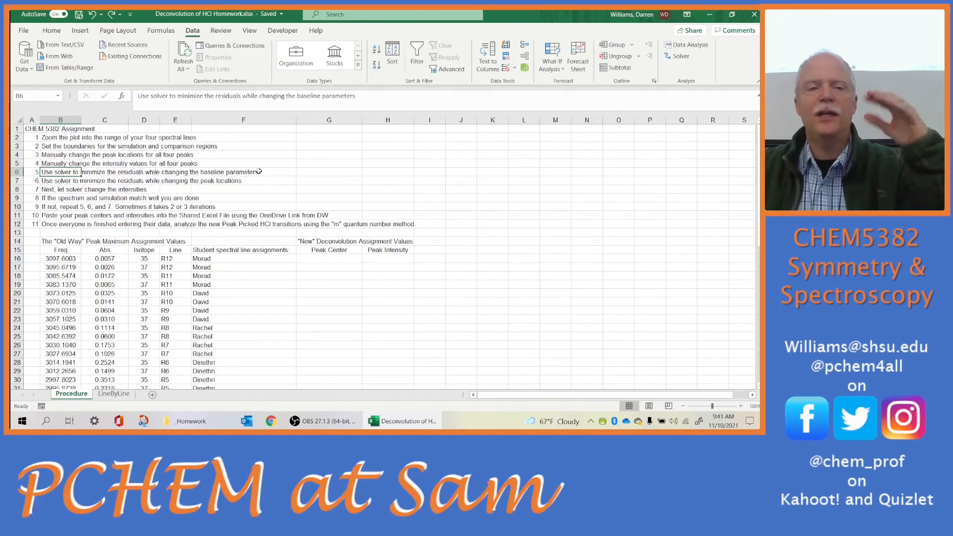
left_click(62, 181)
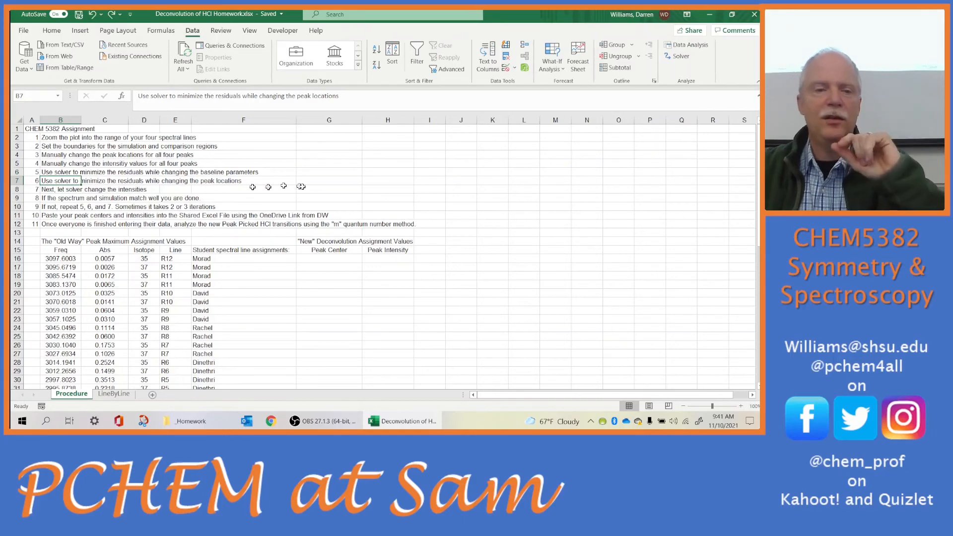
left_click(56, 190)
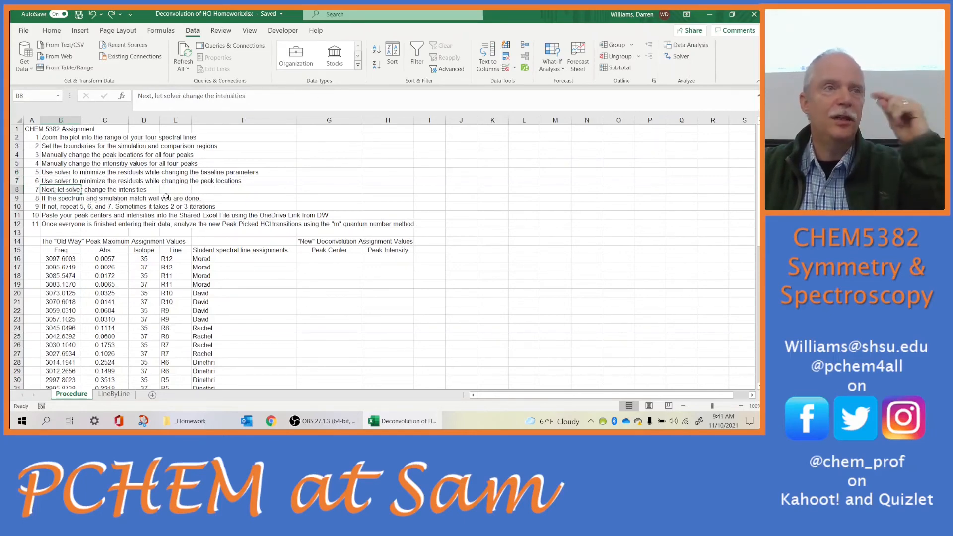
left_click(65, 199)
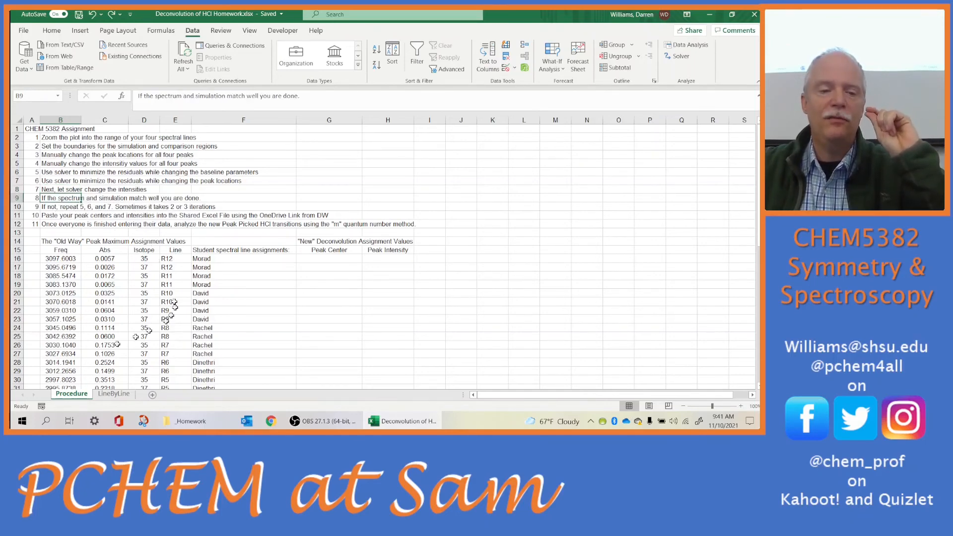
- Return to the LineByLine sheet and examine how closely the simulated curve follows the spectrum between 3100 and 3080
left_click(114, 394)
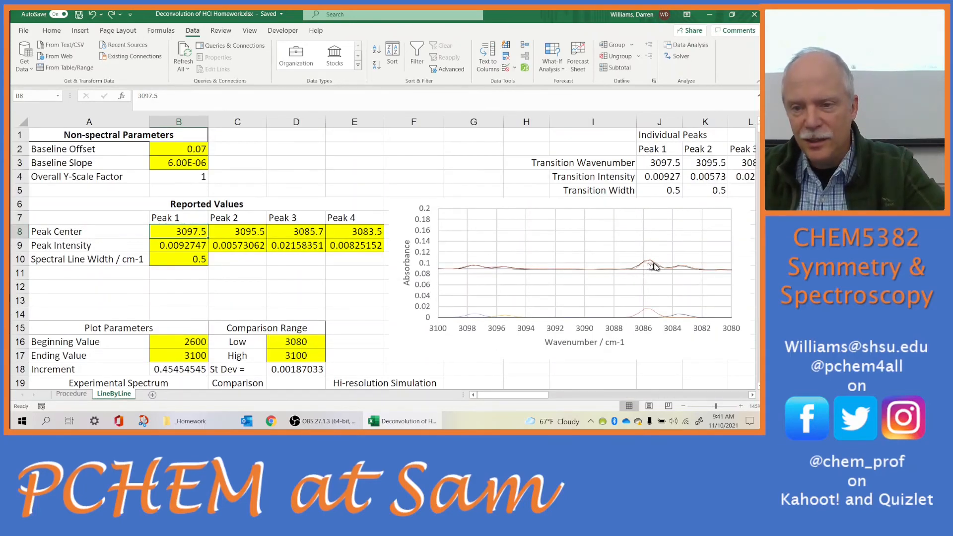
scroll(669, 267, "up", 3)
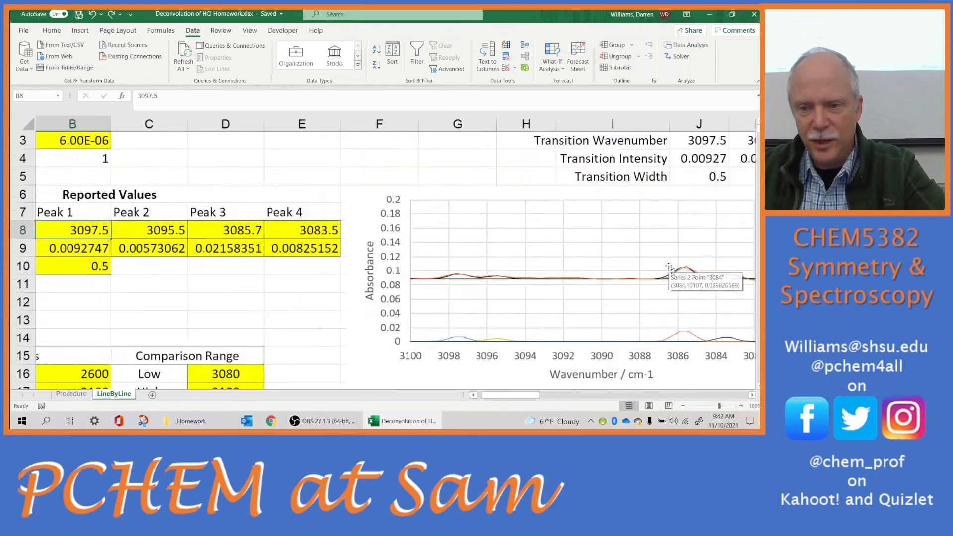
scroll(668, 266, "up", 2)
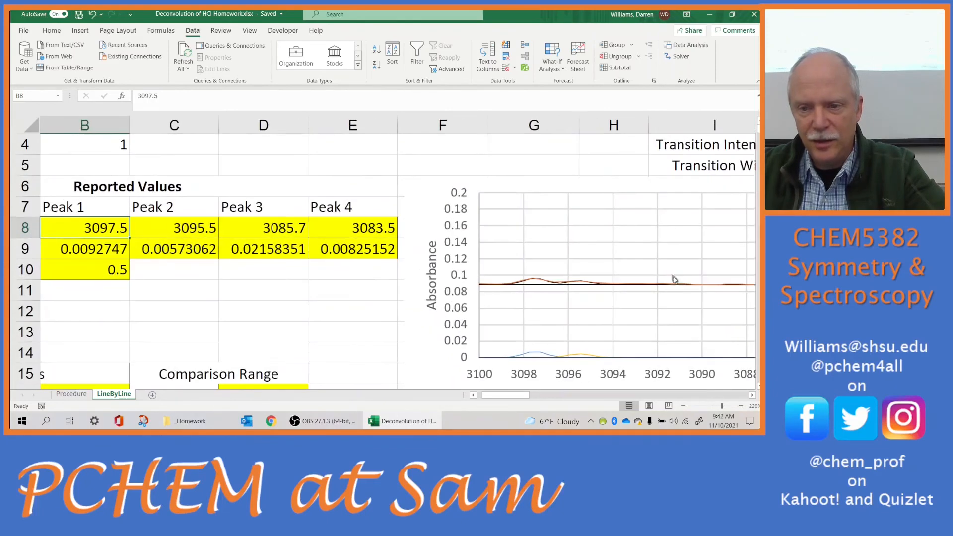
left_click(753, 395)
left_click(753, 395)
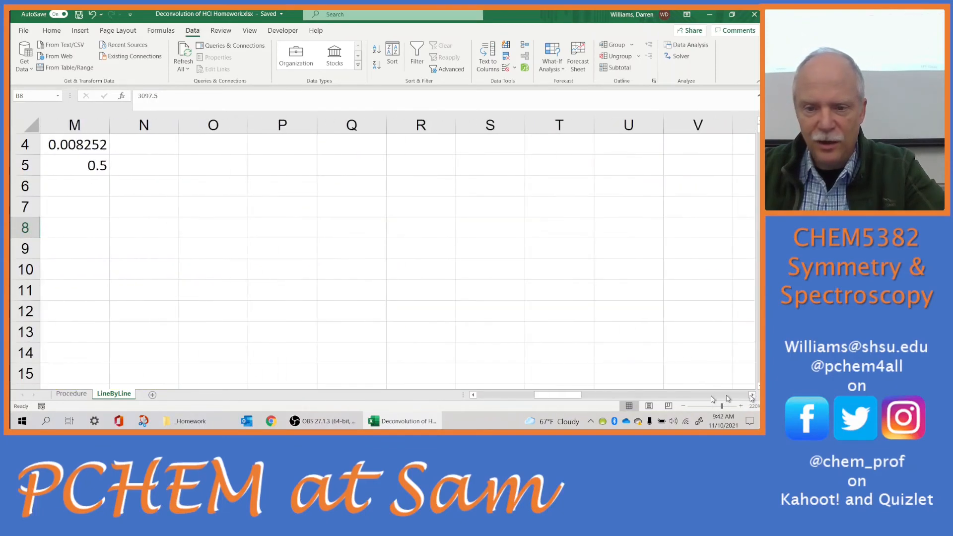
left_click_drag(552, 396, 529, 397)
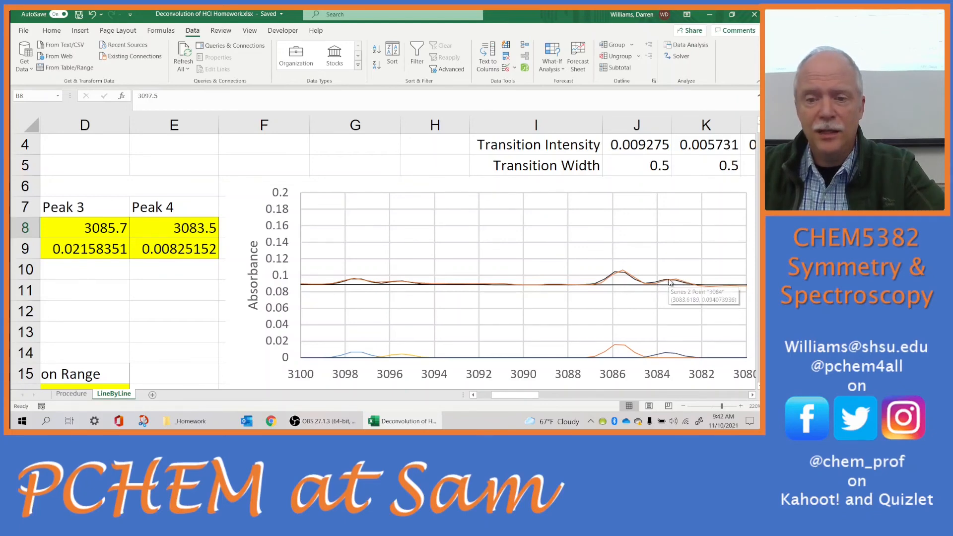
- Try a Peak 4 center of 3083.6 in E8, and undo the change
left_click(198, 229)
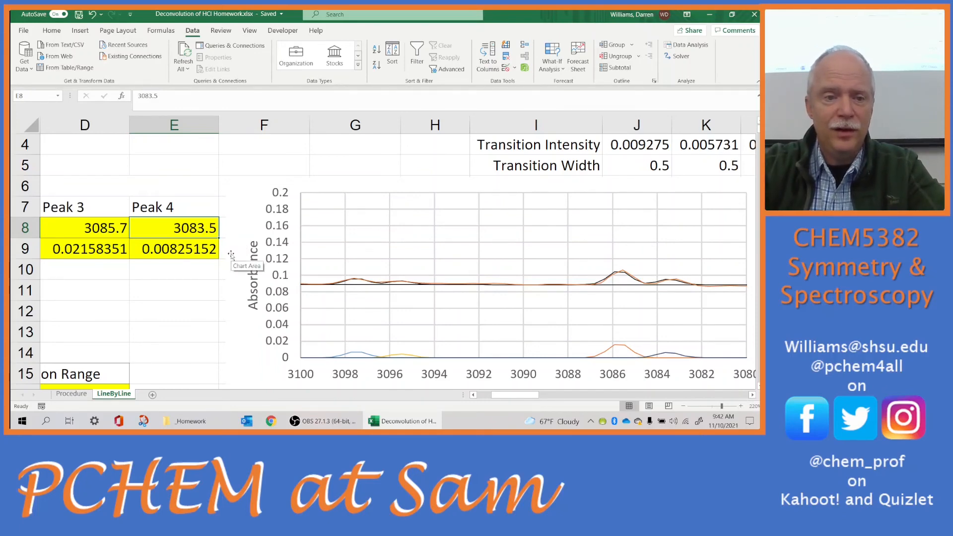
left_click(168, 91)
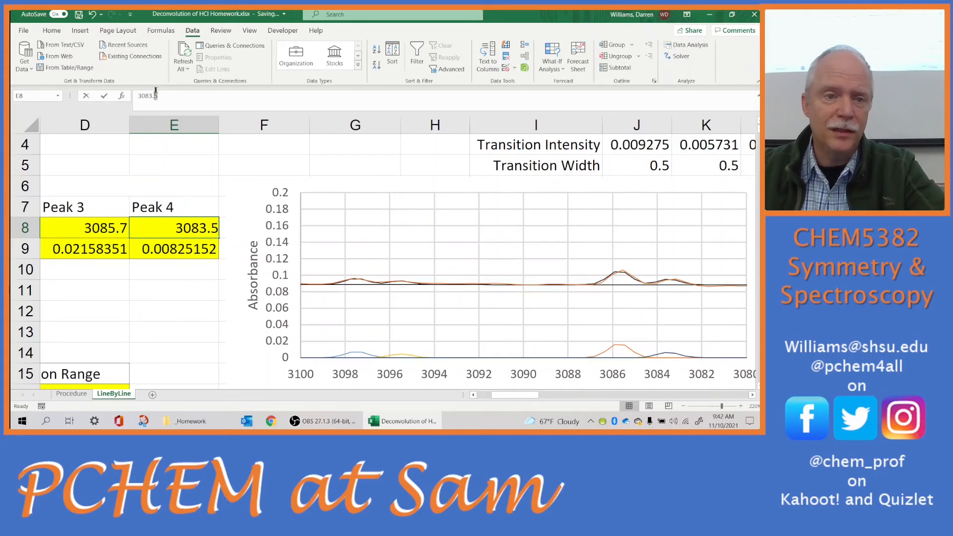
key("BackSpace")
type("6")
key("Return")
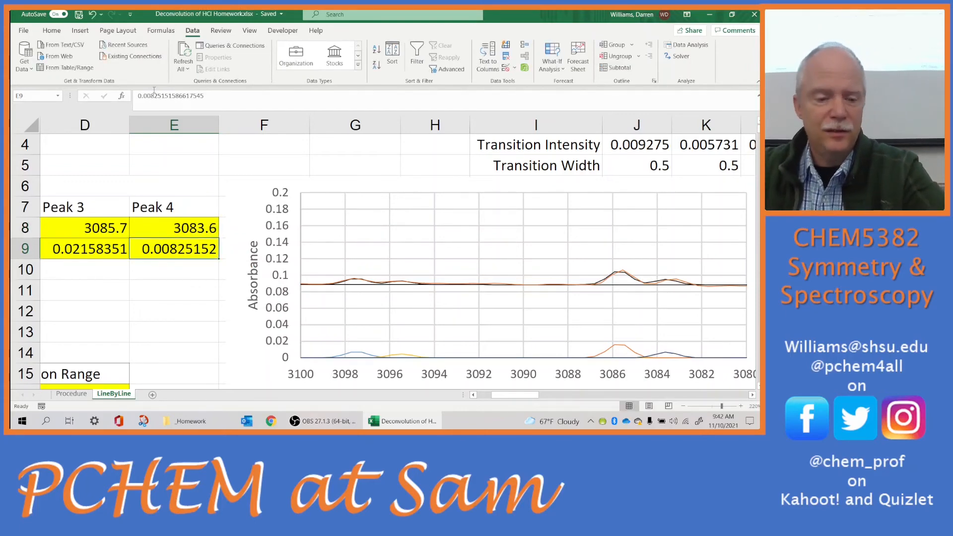
key("ctrl+z")
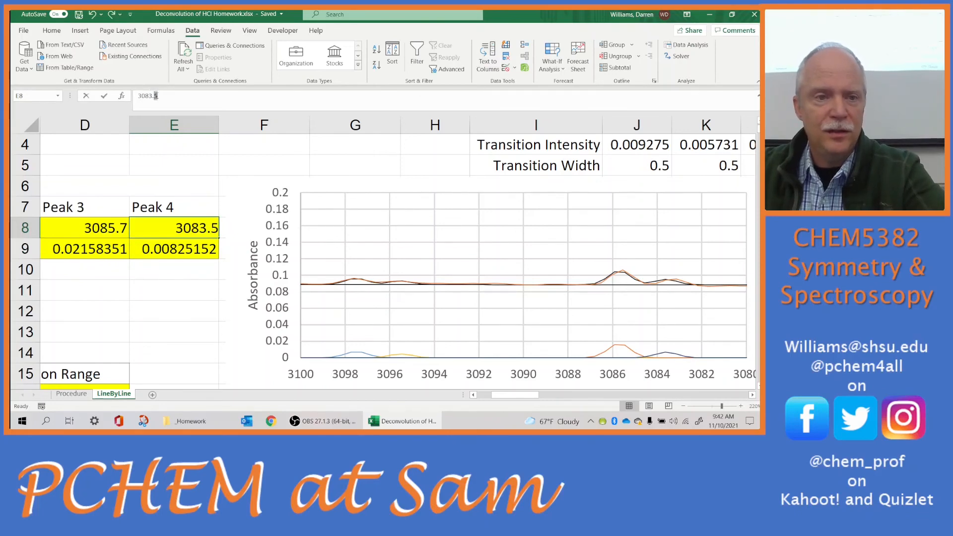
- Try a Peak 4 center of 3083.55 in E8, and undo the change
double_click(156, 96)
type("55")
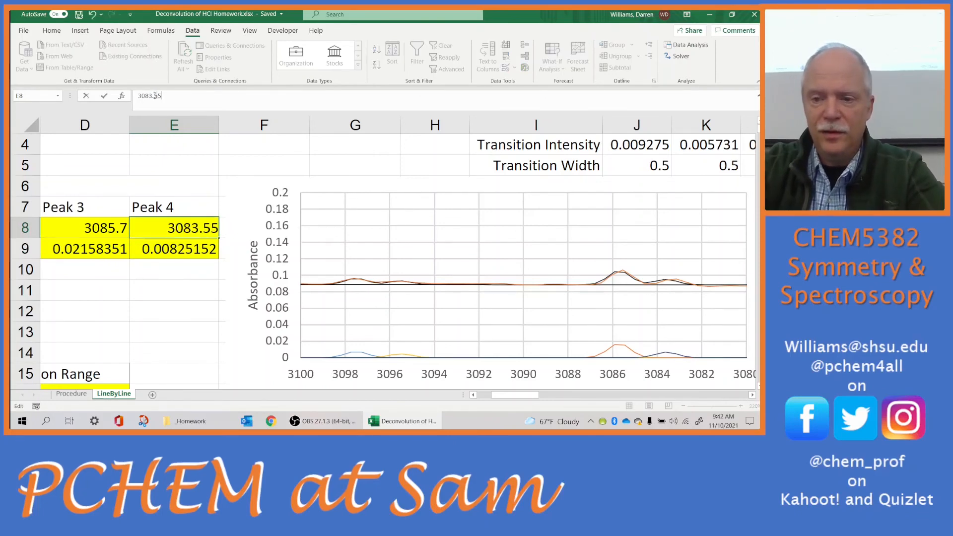
key("Return")
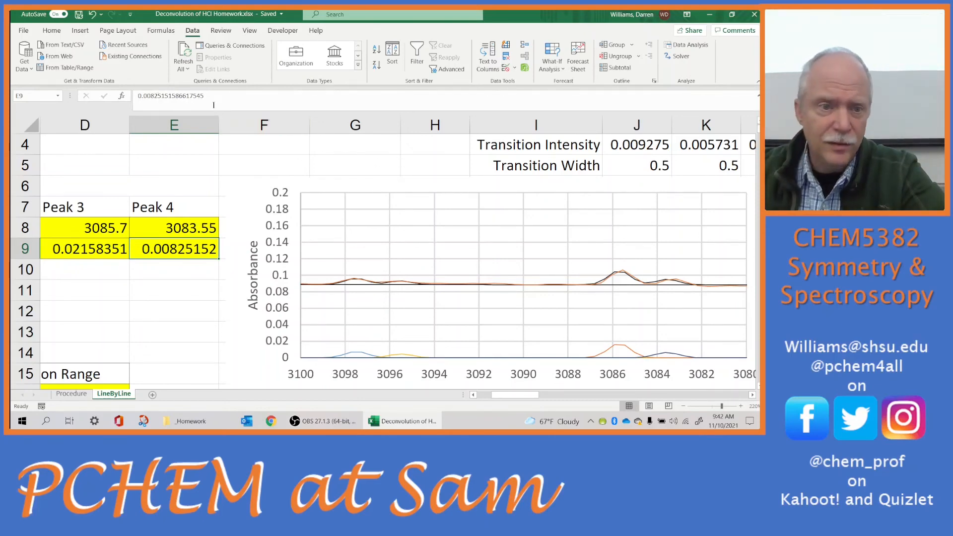
key("ctrl+z")
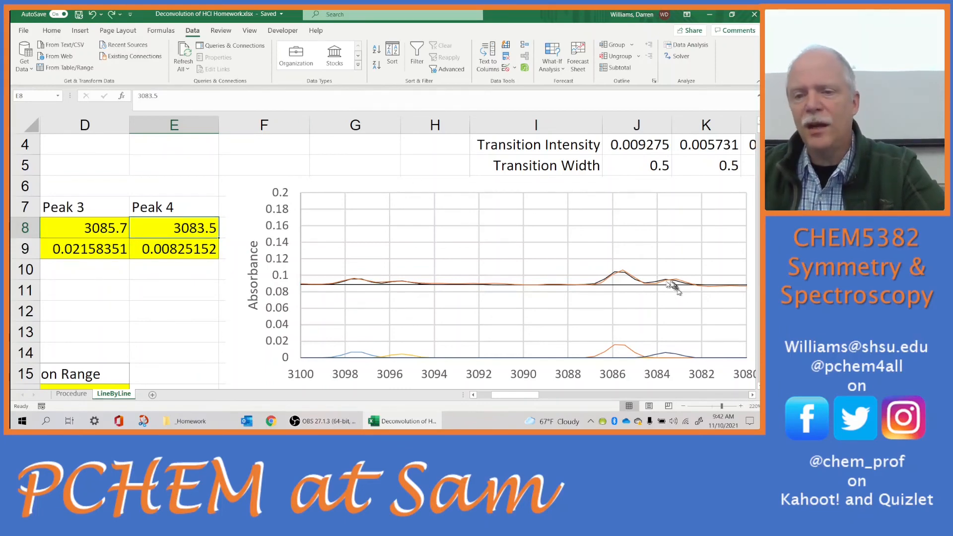
- Set the Peak 4 center in E8 to 3083.4
mouse_move(677, 283)
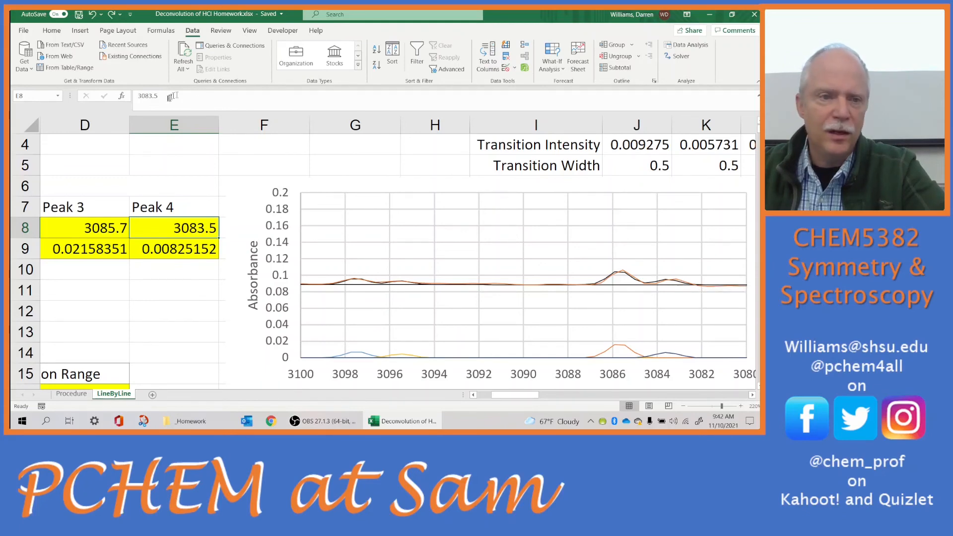
left_click_drag(172, 96, 155, 95)
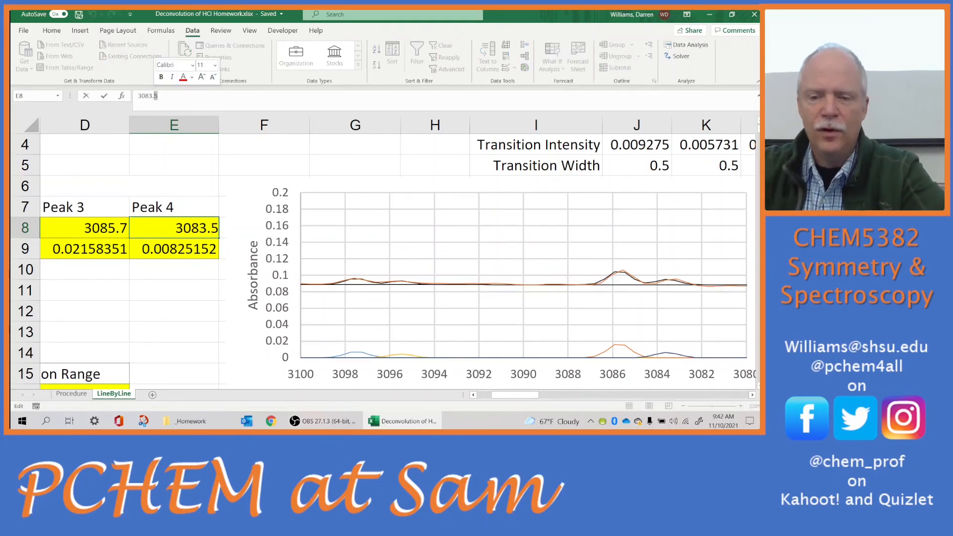
type("4")
key("Return")
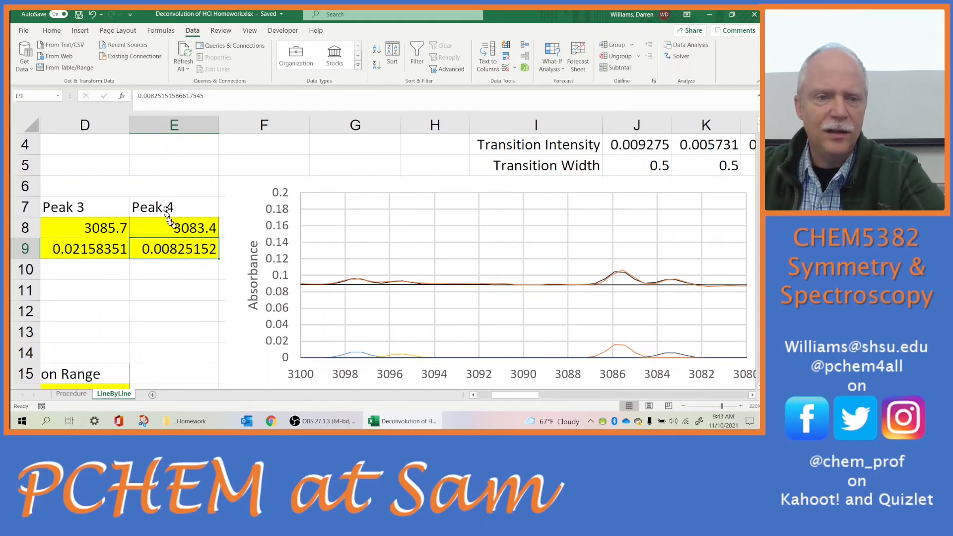
left_click(176, 226)
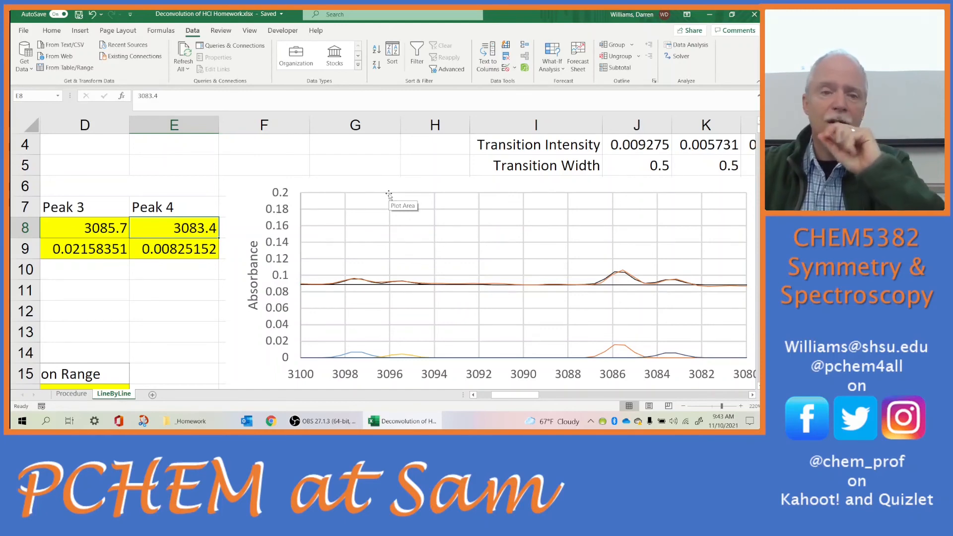
- Run Solver to minimize D18 by changing only the Peak 4 center in E8, and keep the solution
left_click(680, 57)
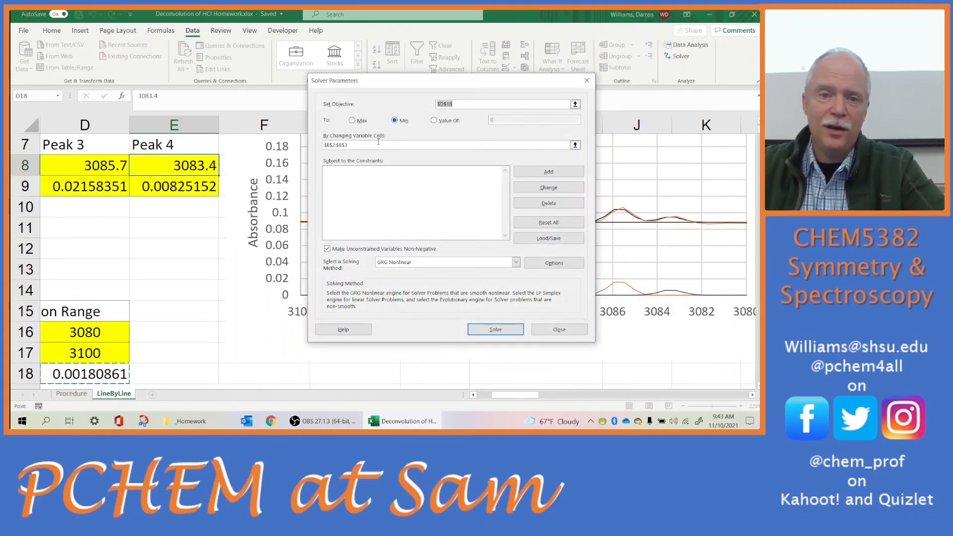
left_click_drag(358, 145, 323, 144)
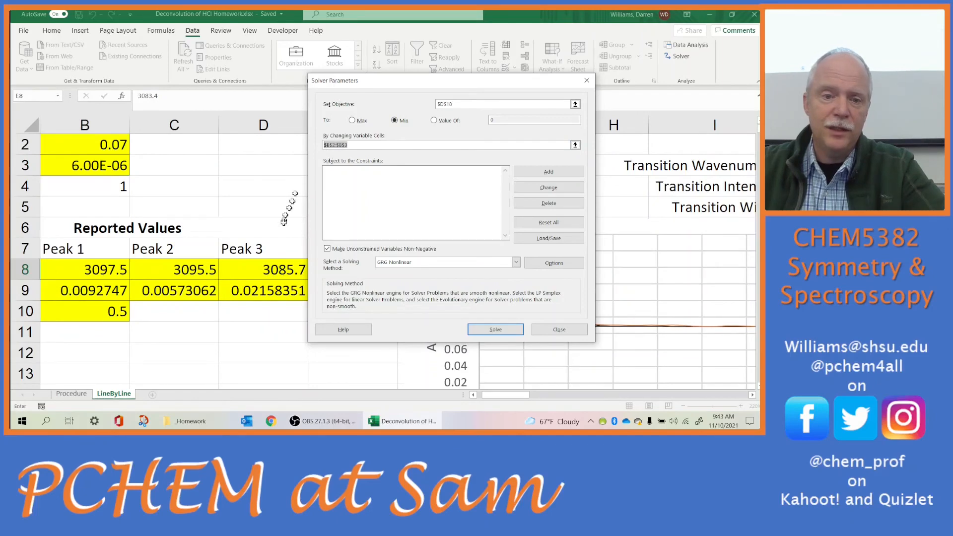
left_click(308, 267)
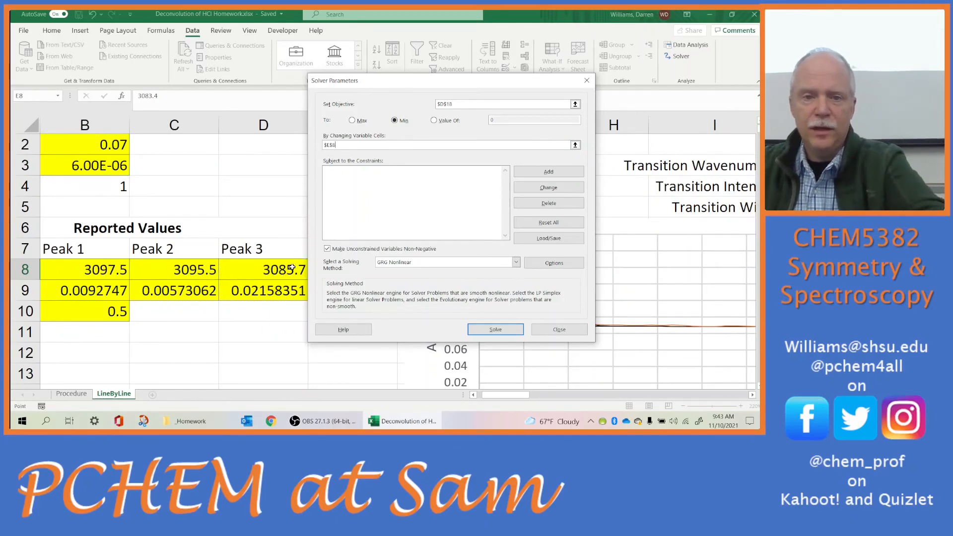
left_click_drag(381, 84, 471, 72)
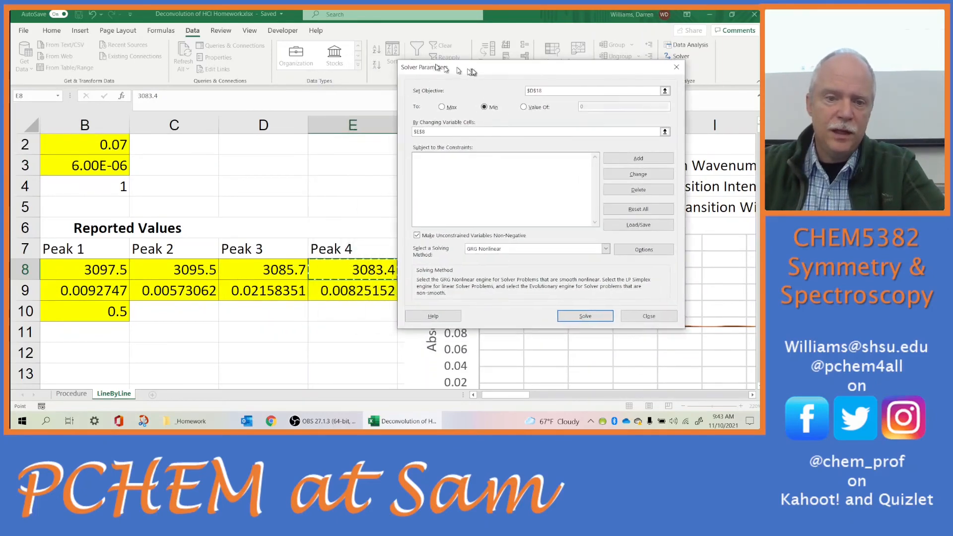
left_click(585, 315)
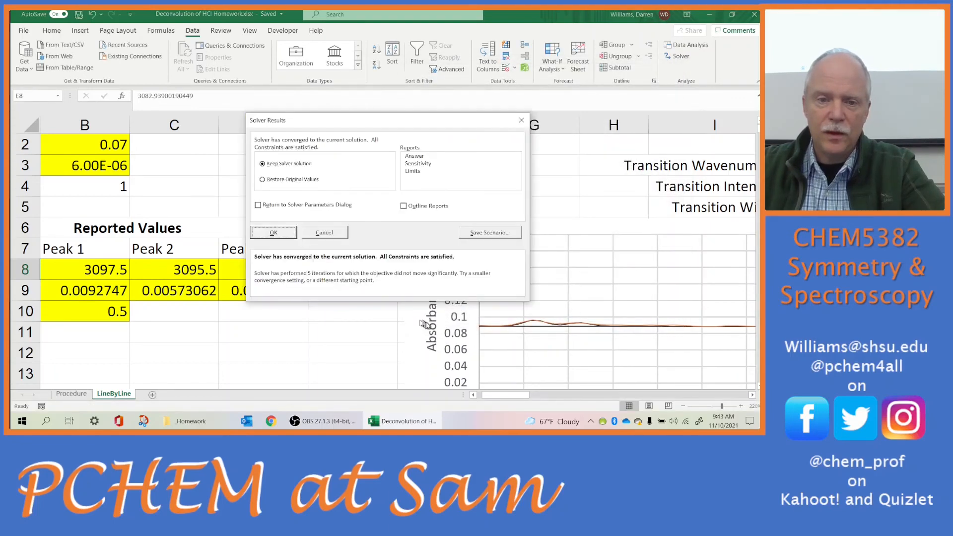
left_click(292, 233)
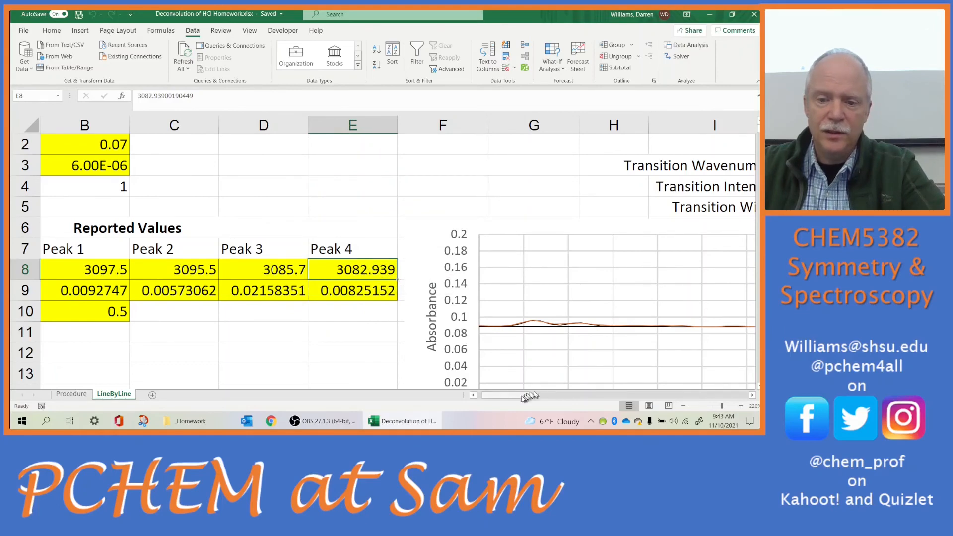
- Examine the fit of the simulated and experimental curves around Peak 4 on the plot, alongside the reported values and Comparison Range
mouse_move(529, 396)
left_mouse_down()
mouse_move(587, 395)
mouse_move(521, 396)
left_mouse_up()
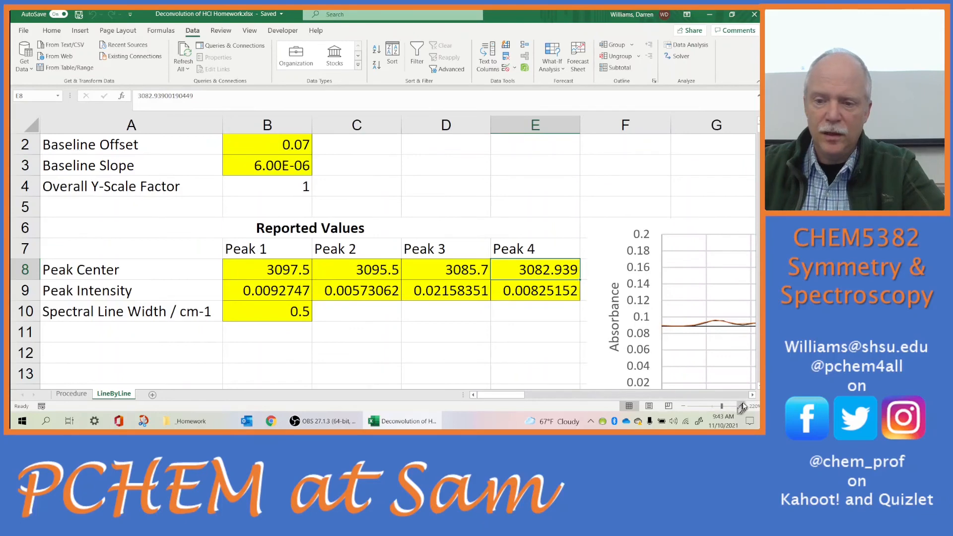
left_click(752, 395)
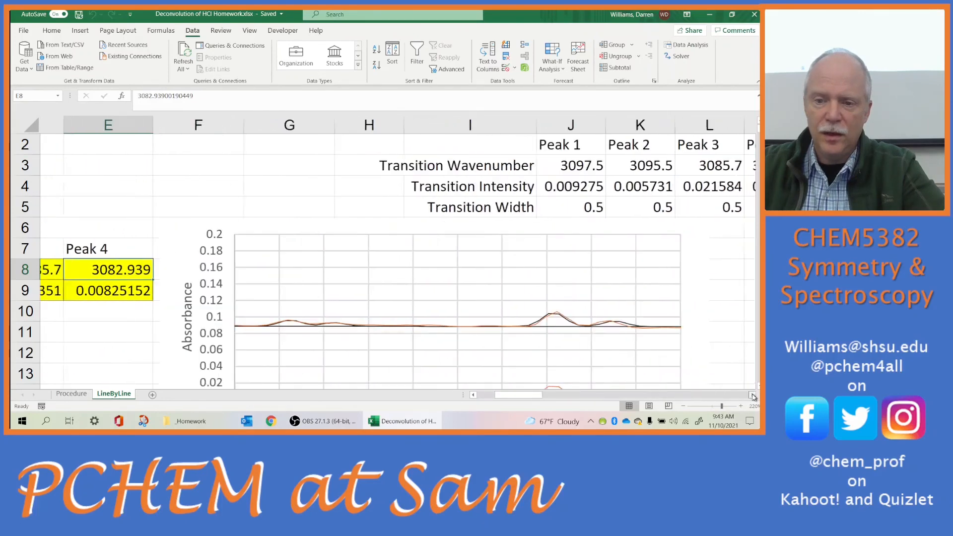
scroll(577, 325, "down", 1, "ctrl")
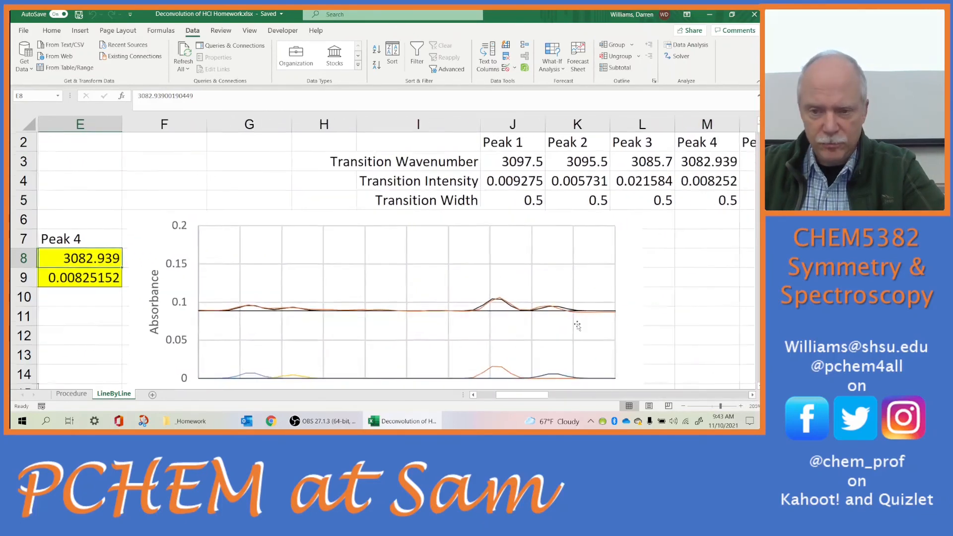
scroll(536, 323, "down", 1, "ctrl")
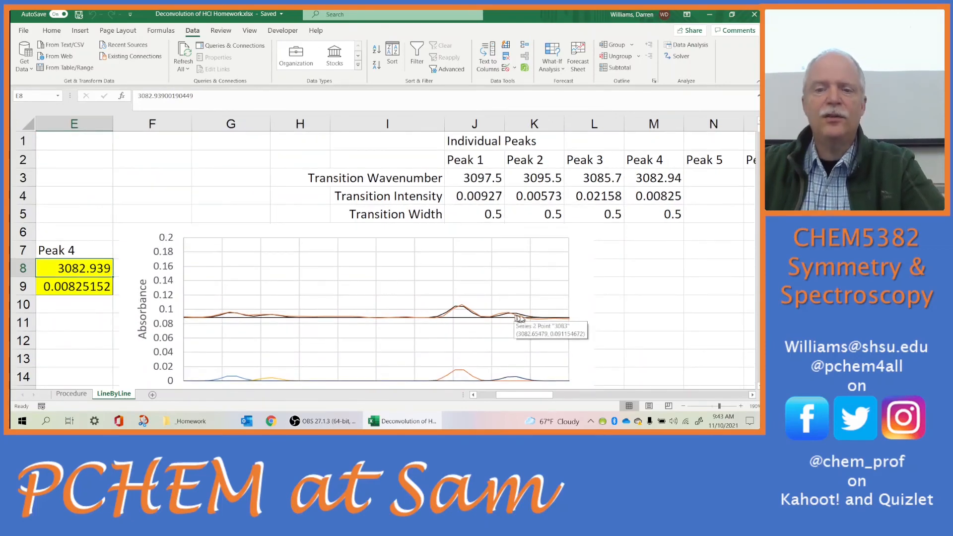
mouse_move(516, 317)
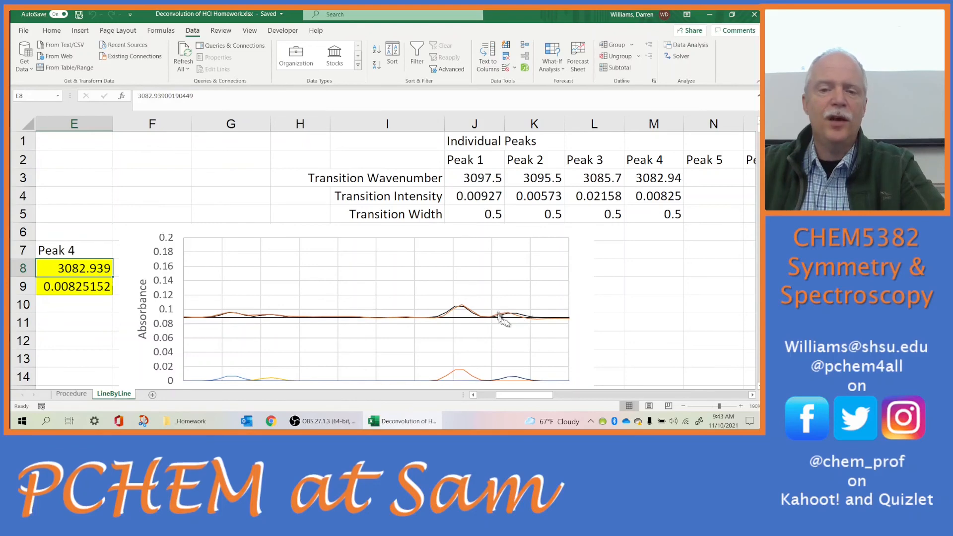
scroll(515, 325, "down", 1)
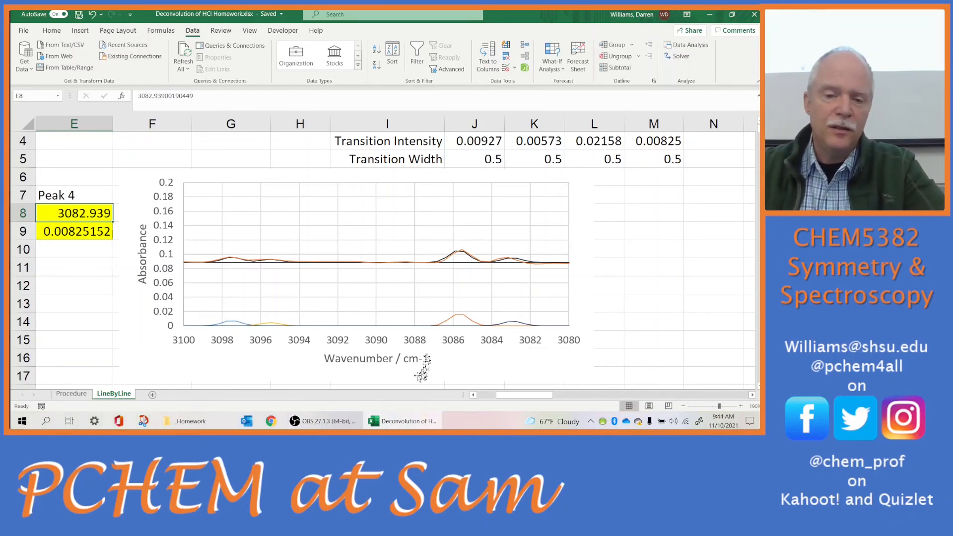
left_click(473, 395)
left_click(473, 395)
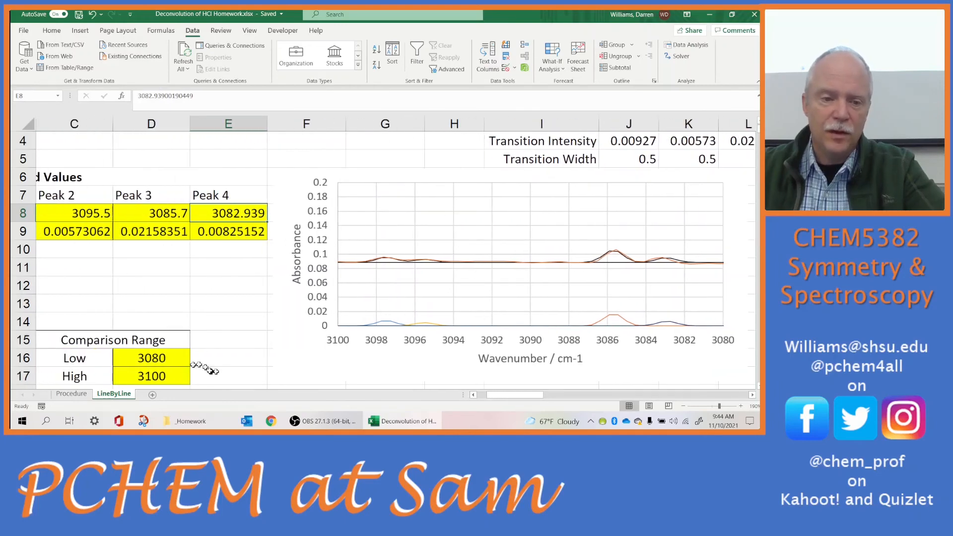
- Set the Comparison Range to a low of 3082 in D16 and a high of 3084 in D17
left_click(181, 362)
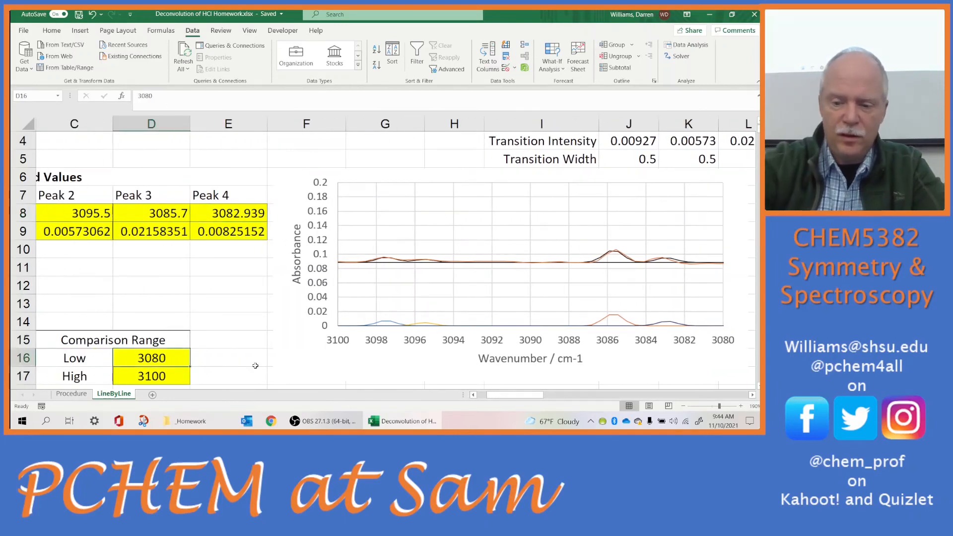
type("3082")
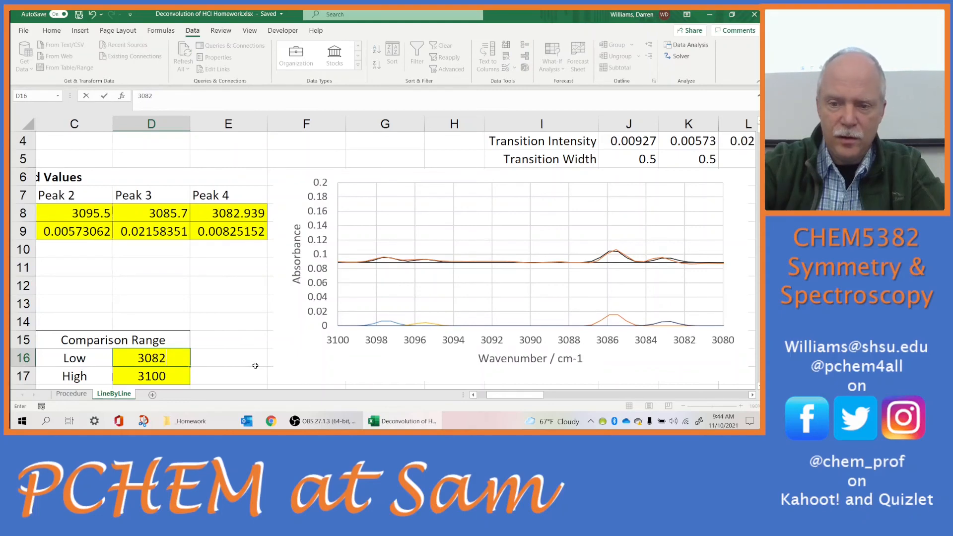
key("Return")
type("3084")
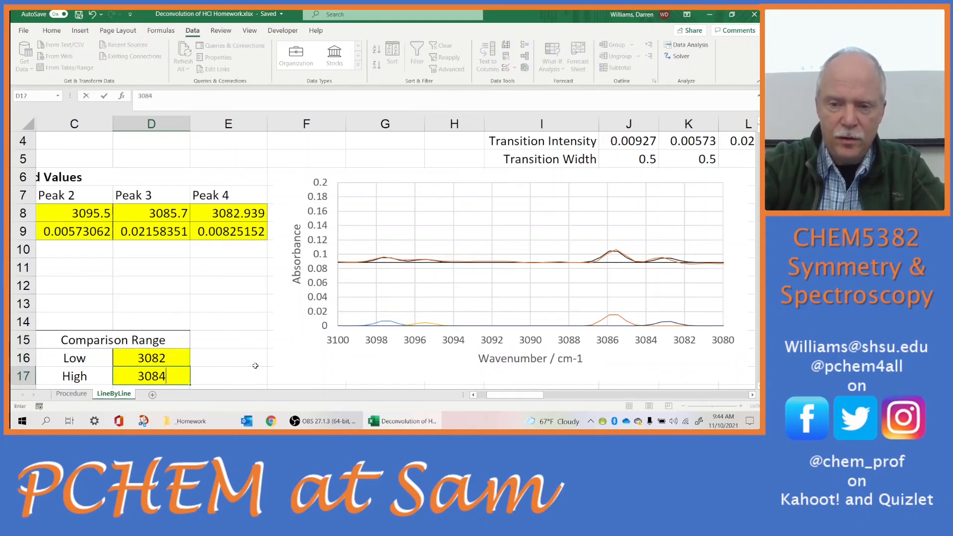
key("Return")
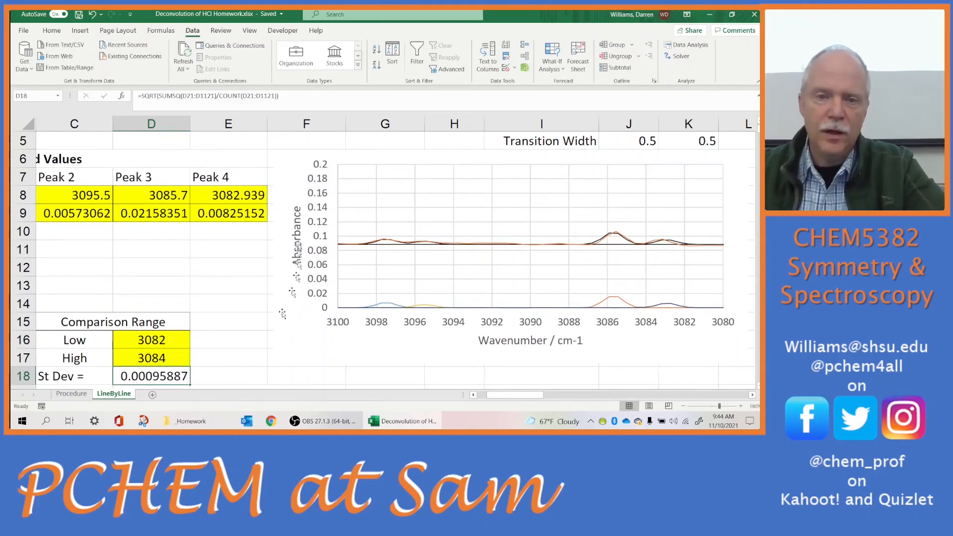
- Rerun Solver over the narrowed range to minimize D18 by changing the Peak 4 center in E8, and keep the solution
left_click(247, 195)
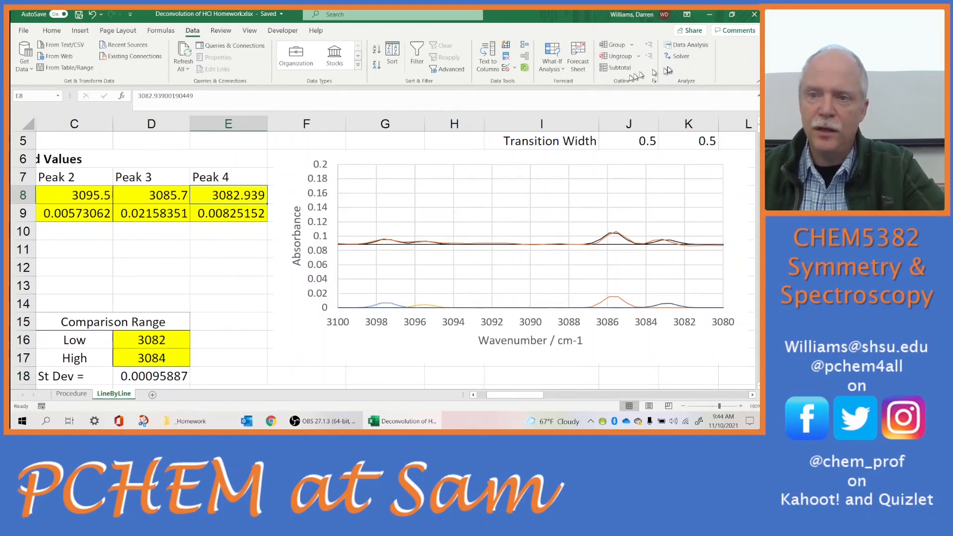
left_click(679, 56)
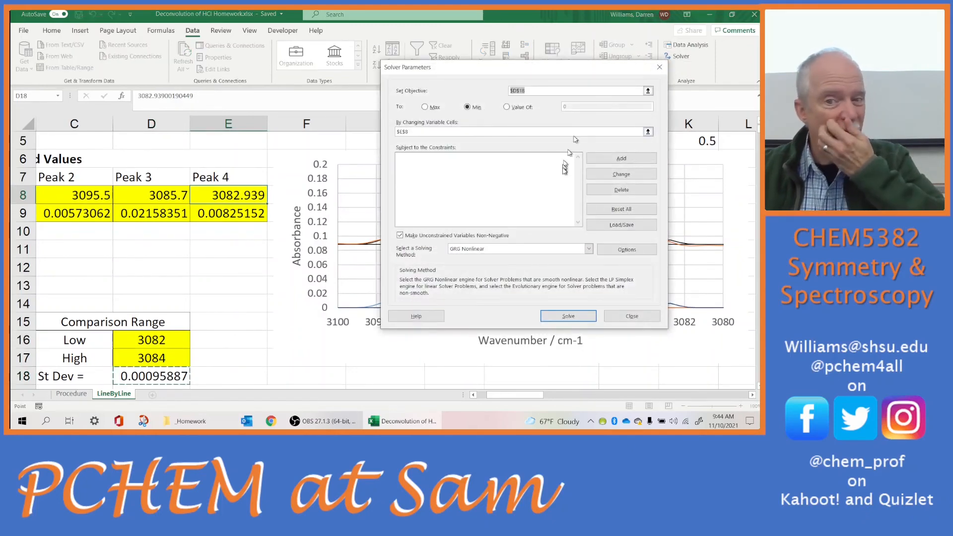
left_click(575, 315)
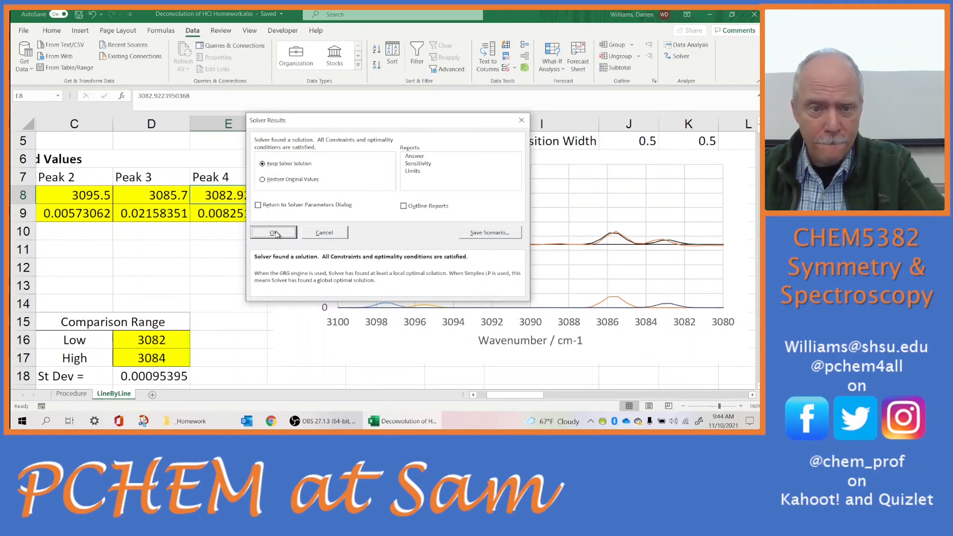
left_click(276, 233)
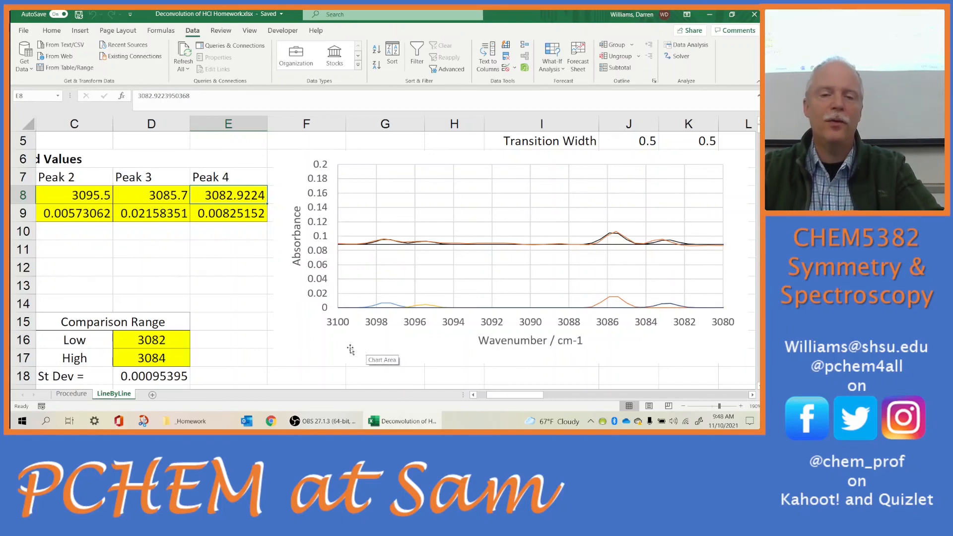
- Examine Peak 1's transition values and its calculated column from J21, and open the summing formula of the Simulated column in F21
left_click(336, 376)
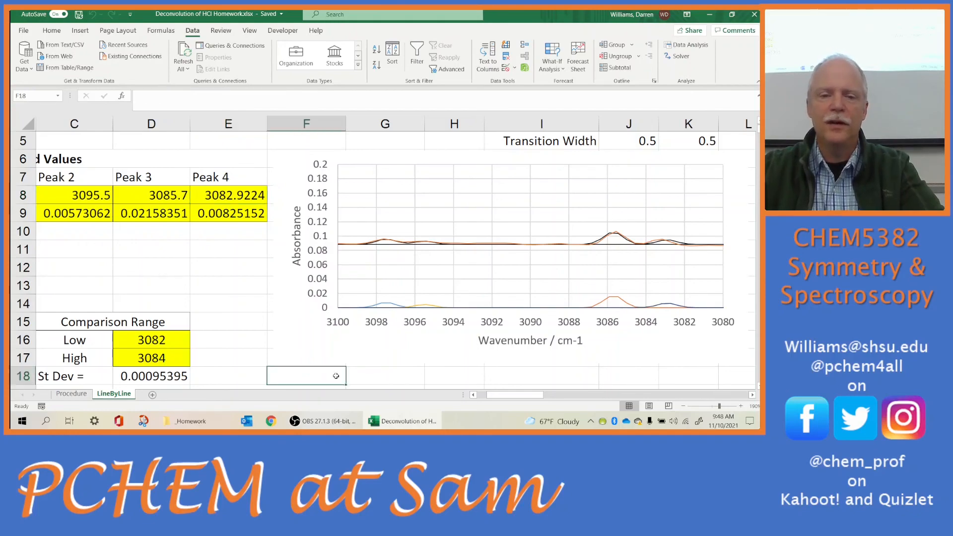
scroll(336, 375, "down", 2)
scroll(336, 376, "down", 4)
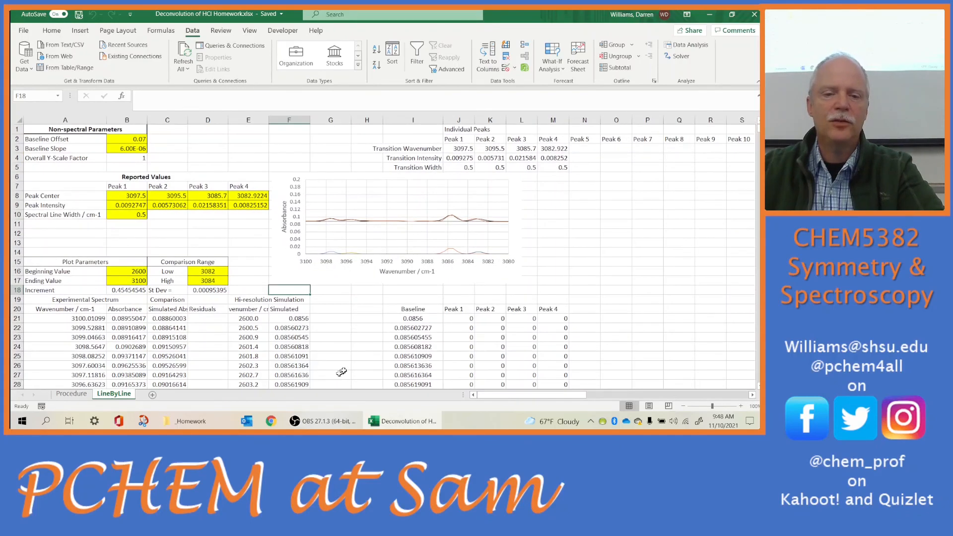
scroll(347, 370, "down", 1)
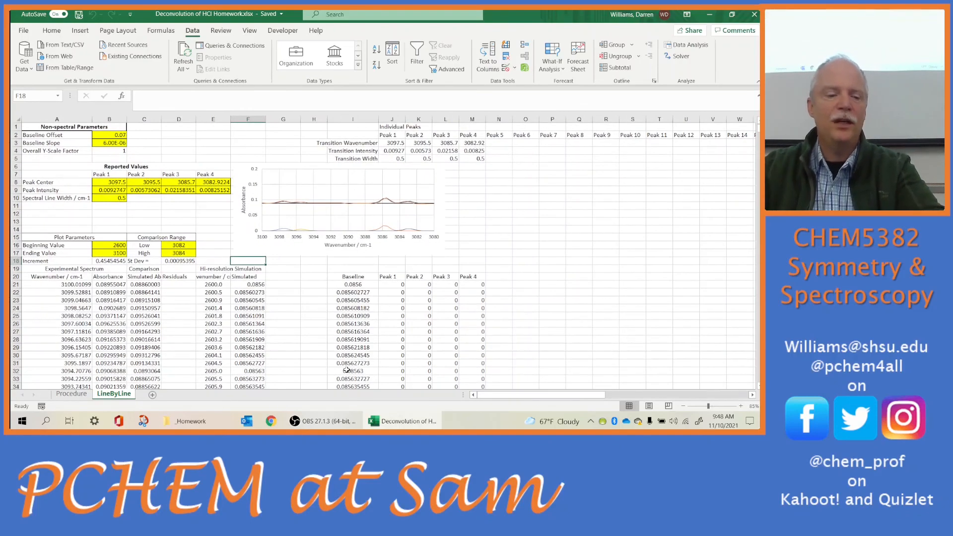
scroll(346, 371, "up", 1)
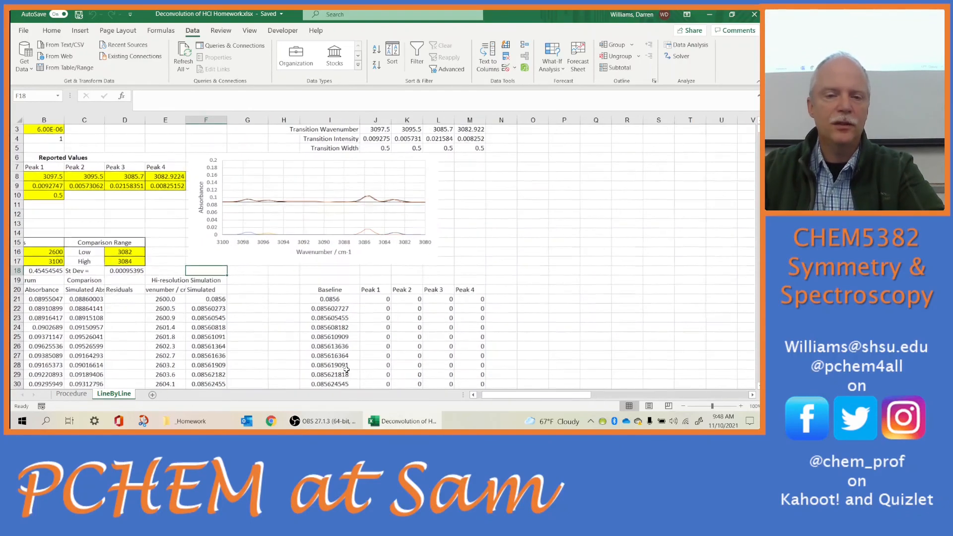
left_click(472, 395)
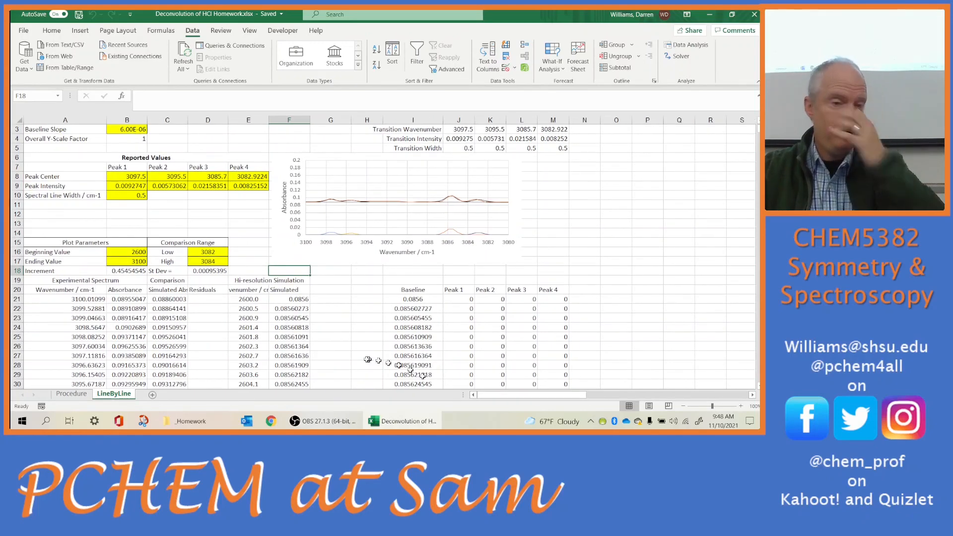
scroll(352, 353, "up", 1)
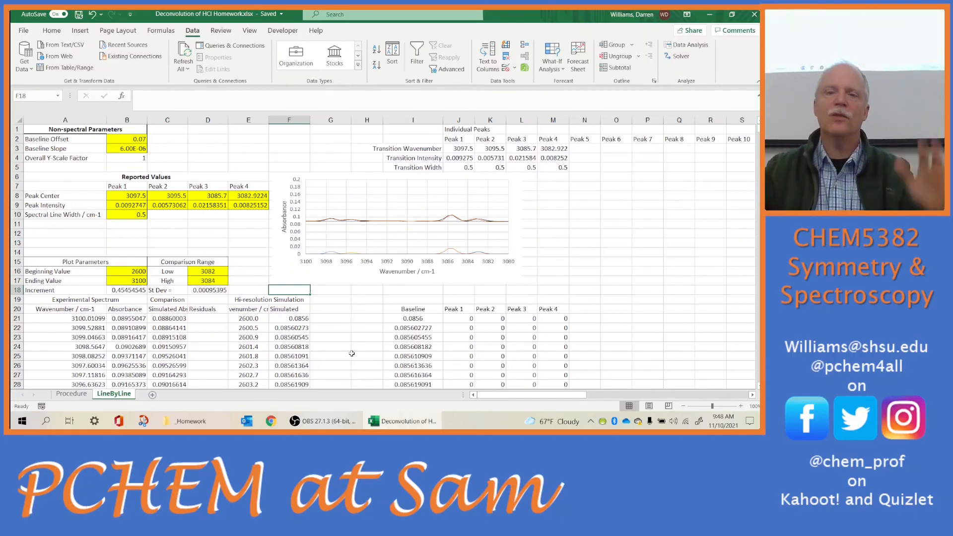
left_click_drag(462, 148, 463, 158)
left_click_drag(462, 318, 464, 356)
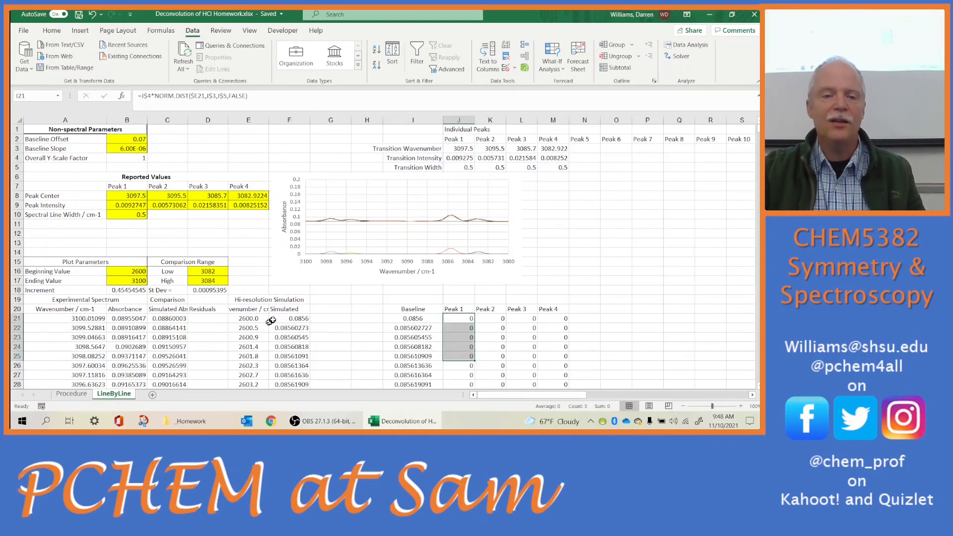
left_click(293, 318)
double_click(299, 319)
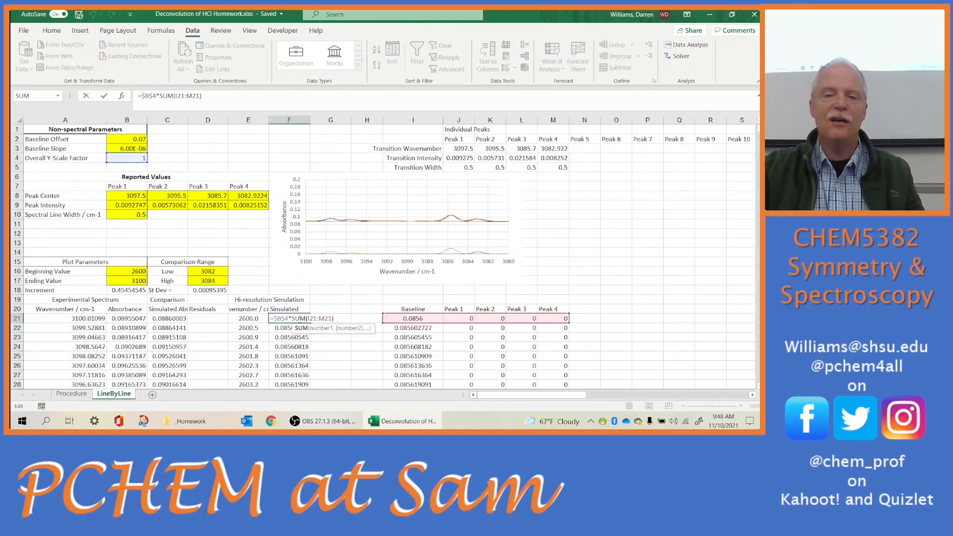